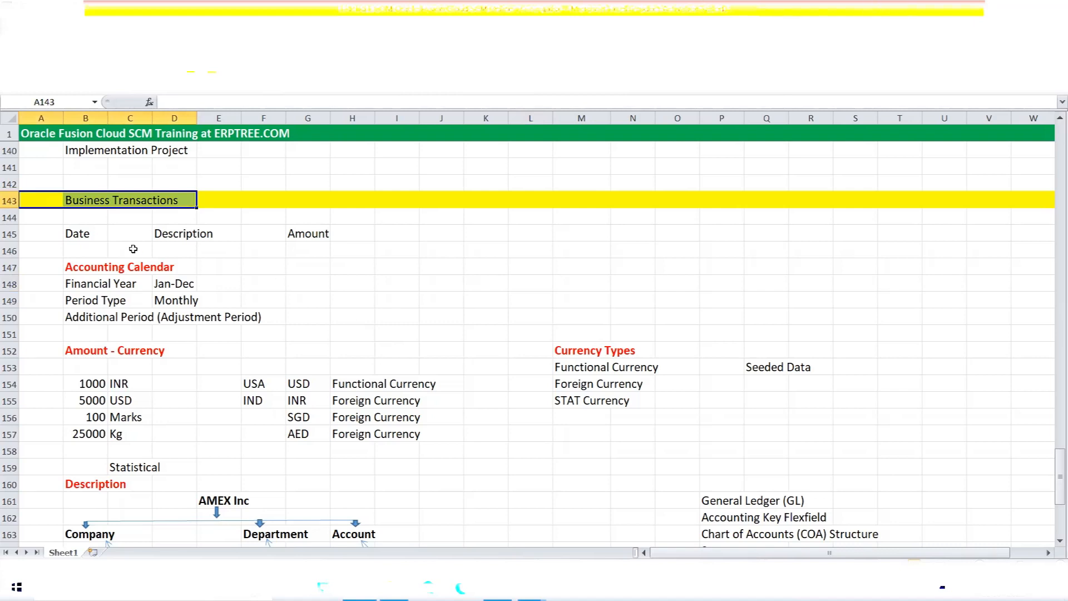
# Review the Date, Description and Amount fields under Business Transactions with the Accounting Calendar and Amount - Currency notes
pyautogui.click(68, 232)
pyautogui.click(168, 237)
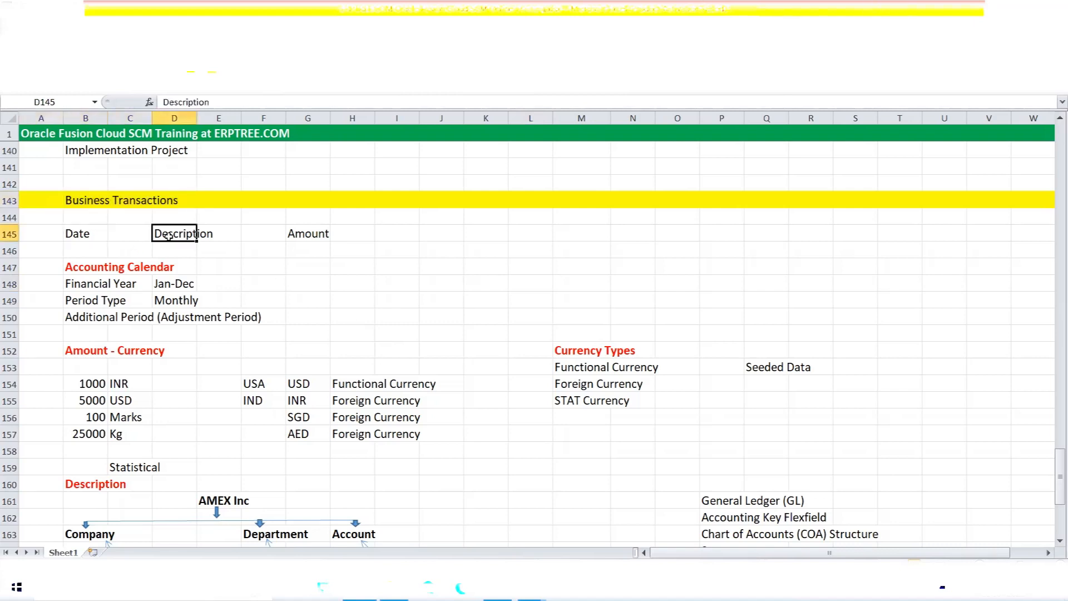
pyautogui.click(307, 234)
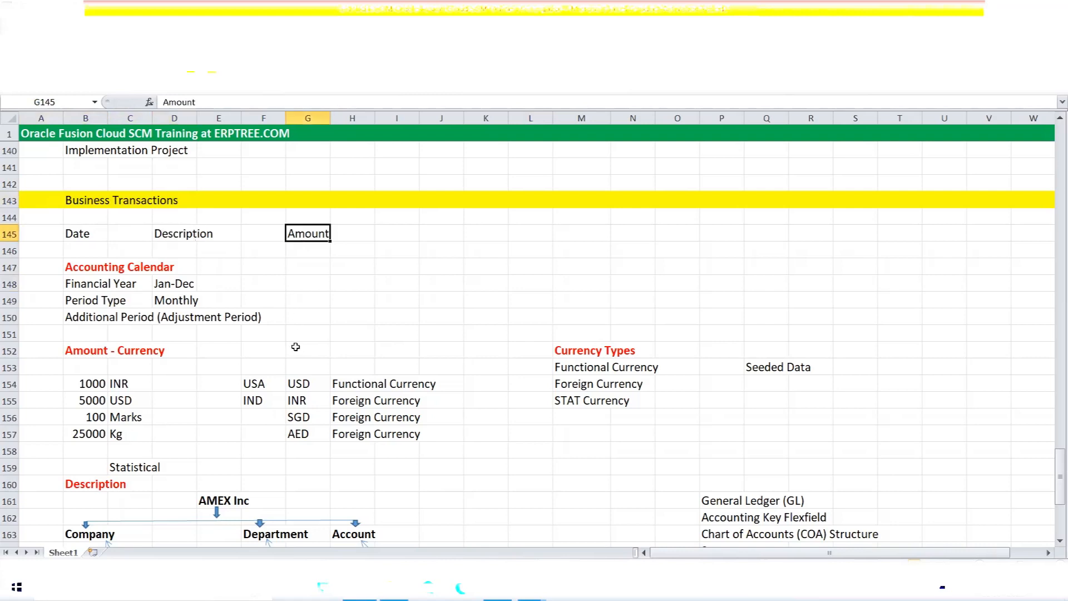
pyautogui.click(71, 265)
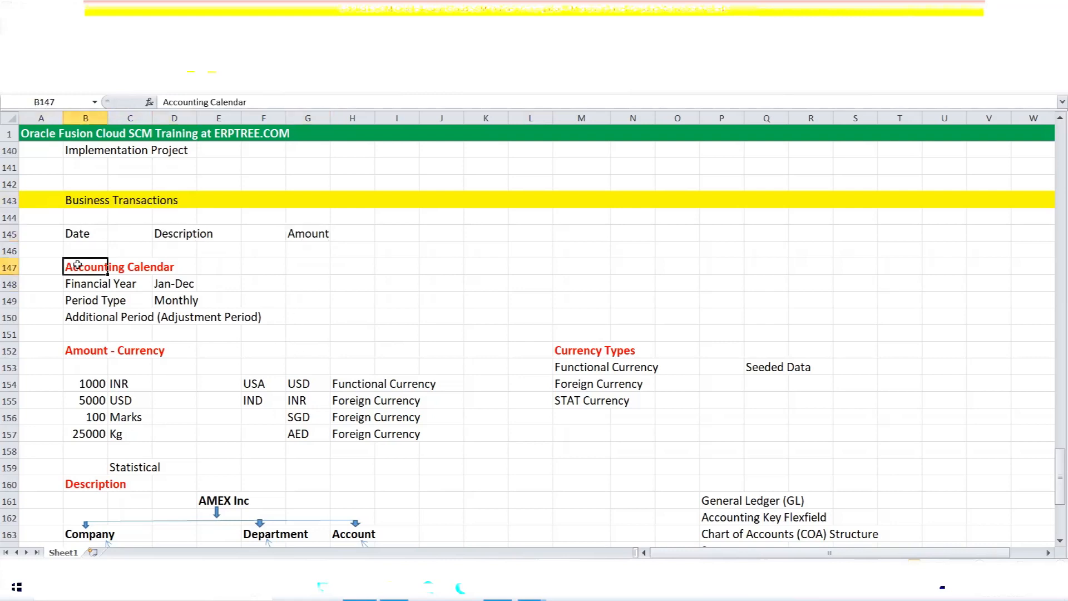
pyautogui.moveTo(71, 265); pyautogui.dragTo(189, 267)
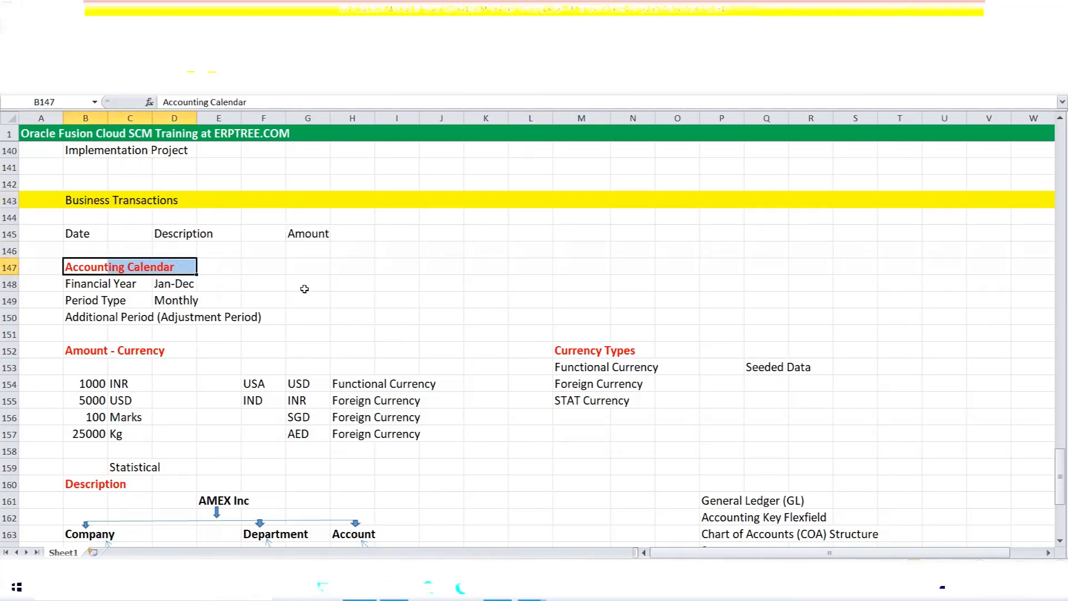
pyautogui.click(308, 237)
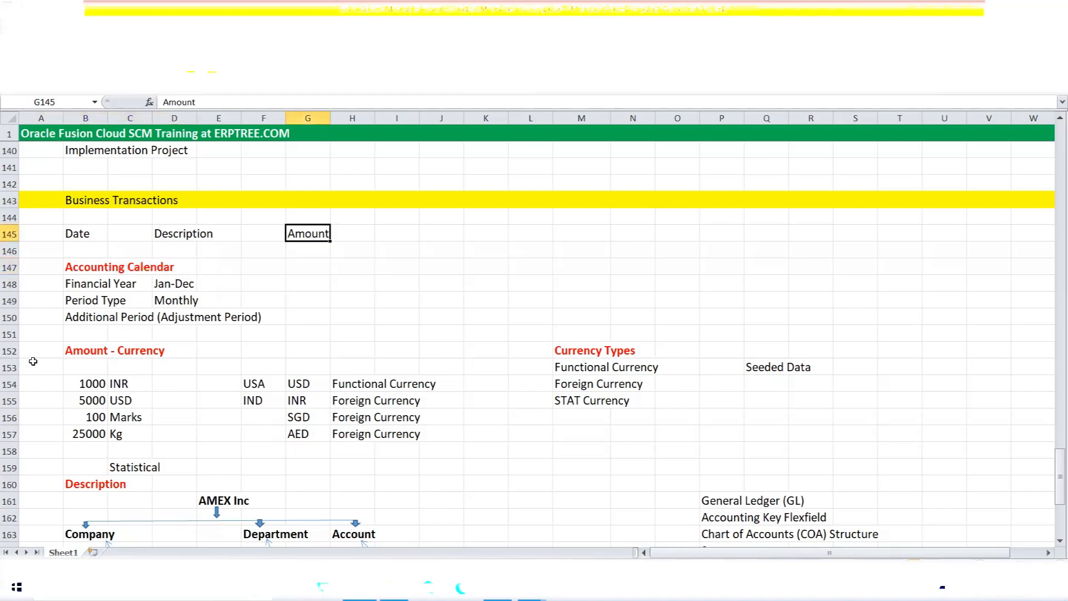
pyautogui.moveTo(70, 354); pyautogui.dragTo(190, 352)
pyautogui.moveTo(159, 240); pyautogui.dragTo(223, 237)
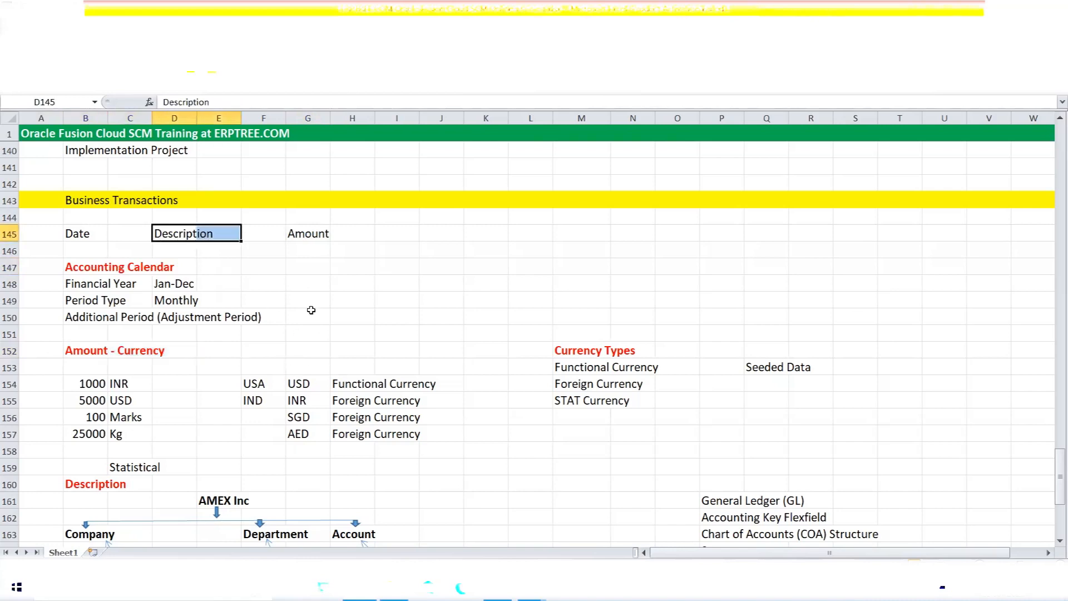
# Review the Chart of Accounts (COA) Structure entry, the minimum and maximum segment notes, and the segment numbers in row 175
pyautogui.scroll(-4, 305, 285)
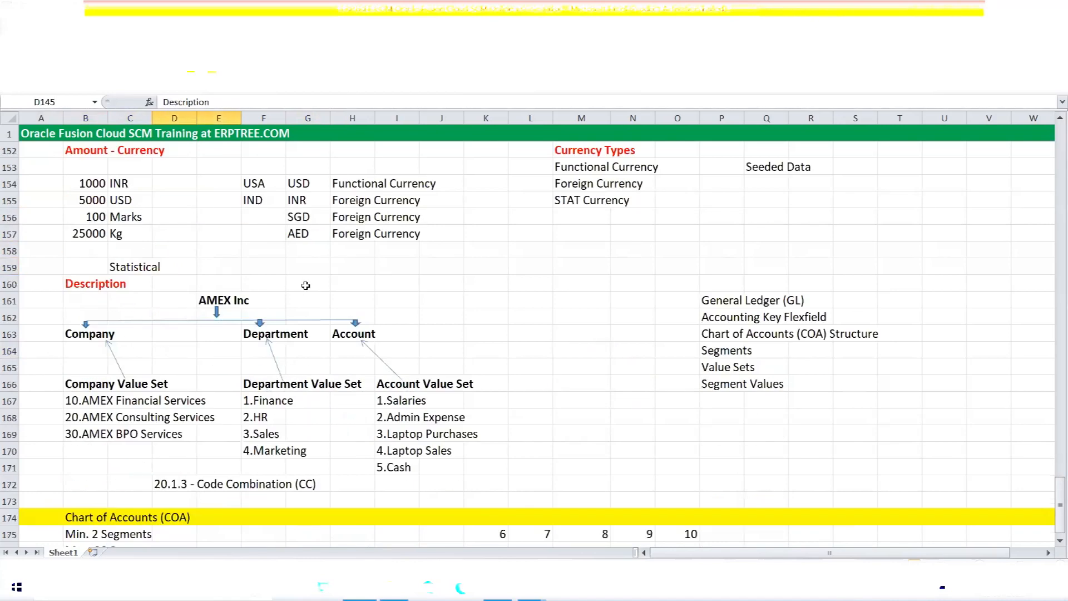
pyautogui.moveTo(712, 337); pyautogui.dragTo(865, 336)
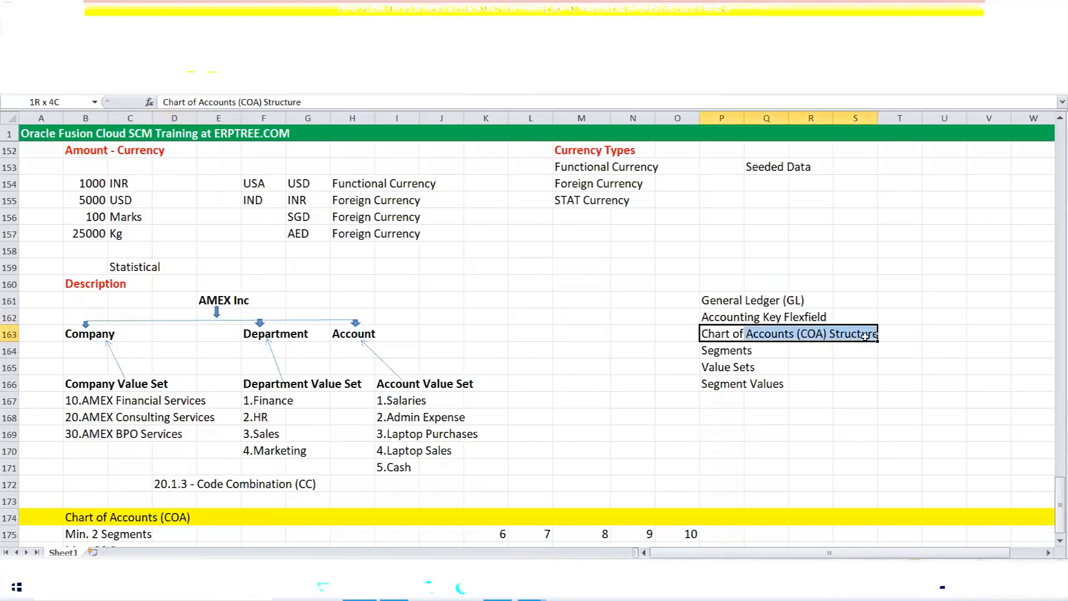
pyautogui.scroll(-3, 589, 326)
pyautogui.moveTo(65, 383); pyautogui.dragTo(132, 378)
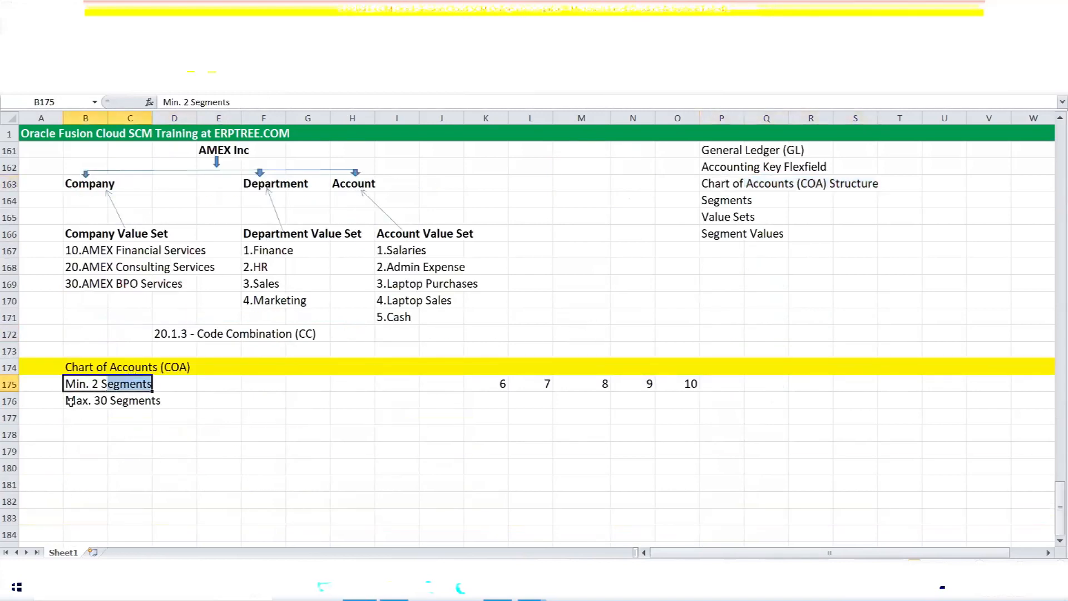
pyautogui.moveTo(70, 401); pyautogui.dragTo(145, 402)
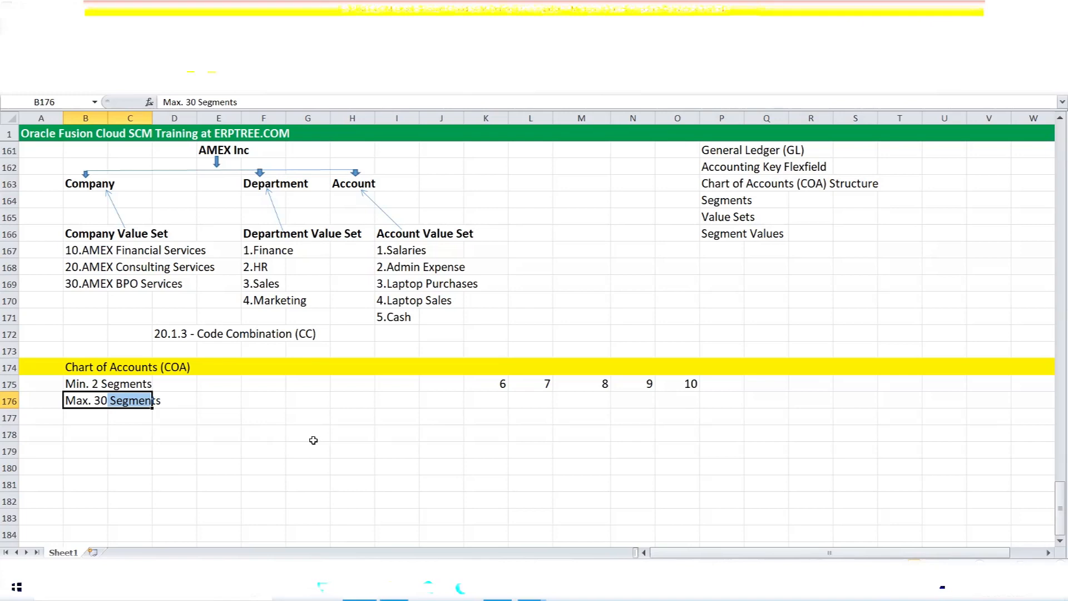
pyautogui.moveTo(490, 382); pyautogui.dragTo(685, 384)
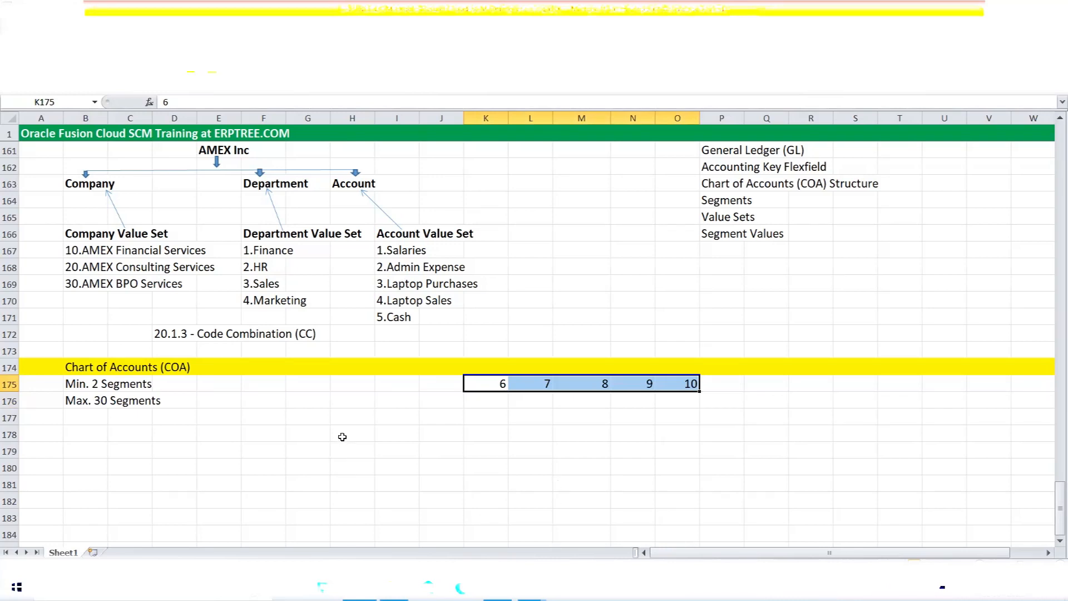
# List the segments Company, Department and Account in cells L177 to L179 below the segment numbers
pyautogui.click(395, 430)
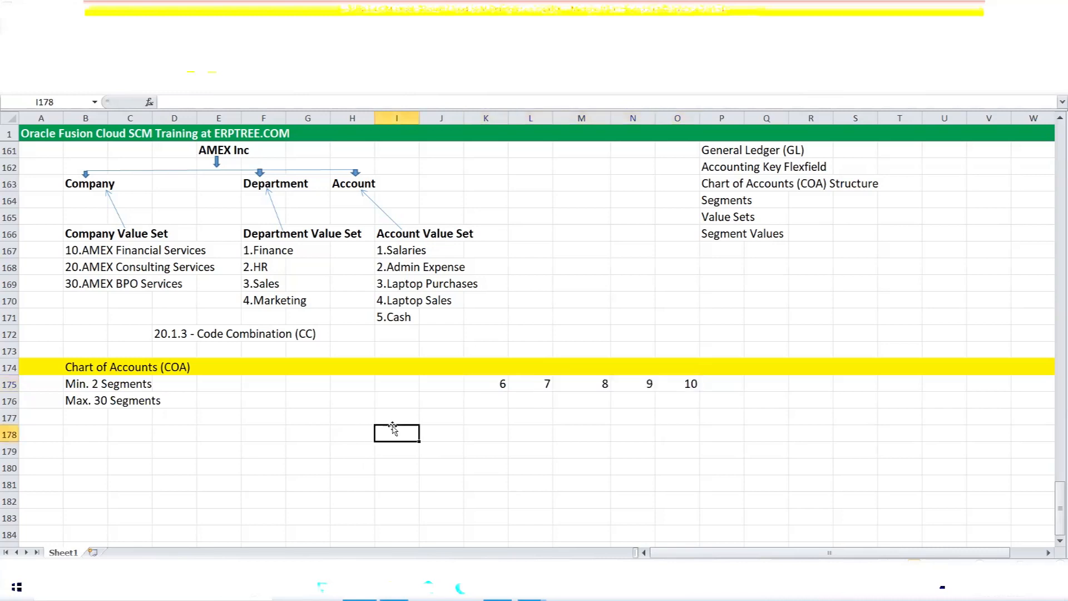
pyautogui.click(362, 416)
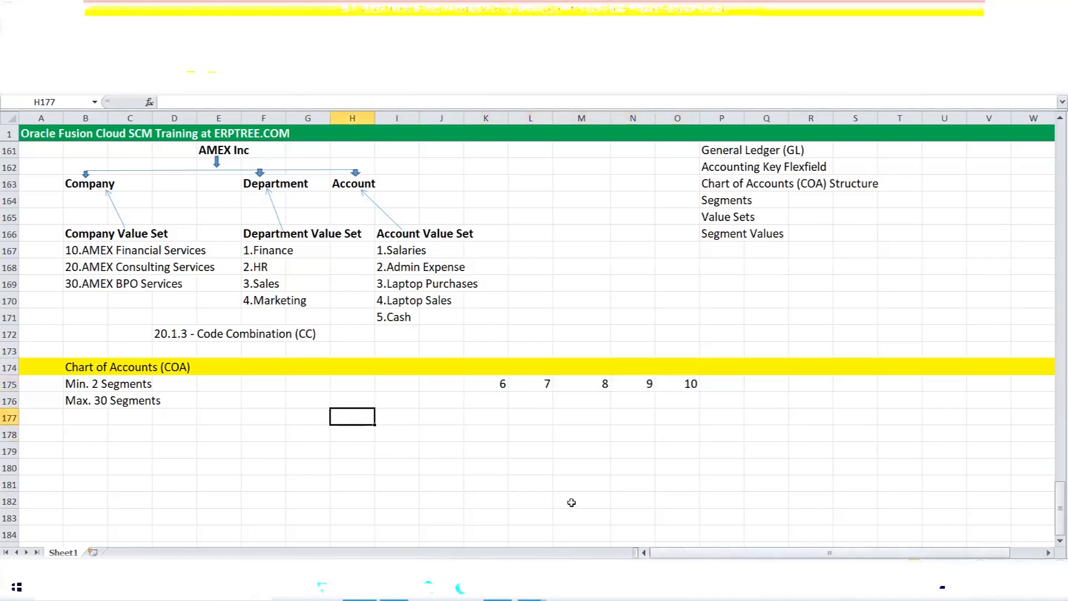
pyautogui.click(516, 419)
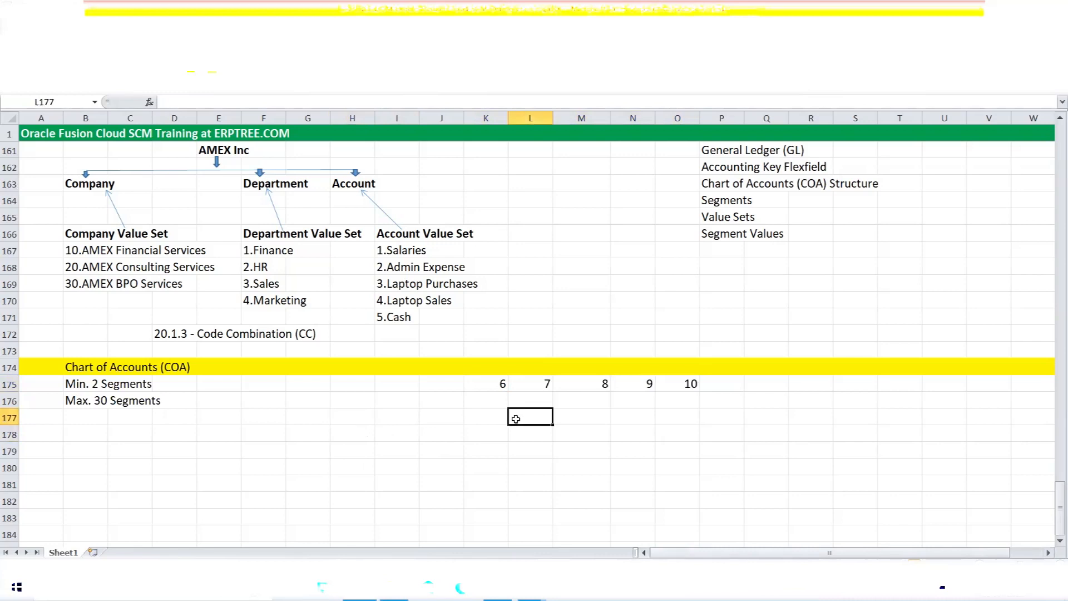
pyautogui.write('Company')
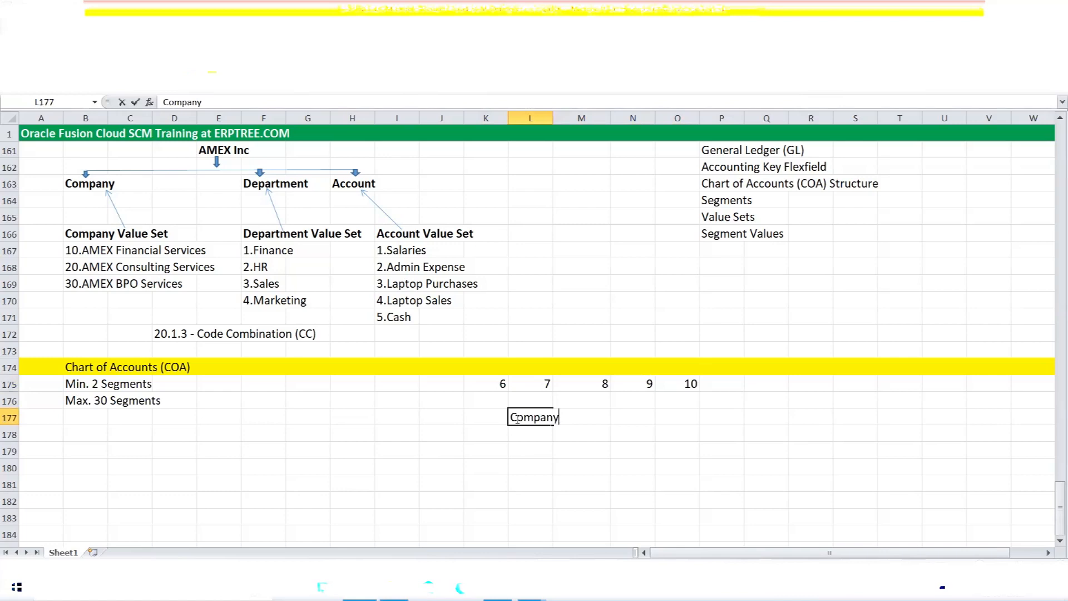
pyautogui.press('Return')
pyautogui.write('Department')
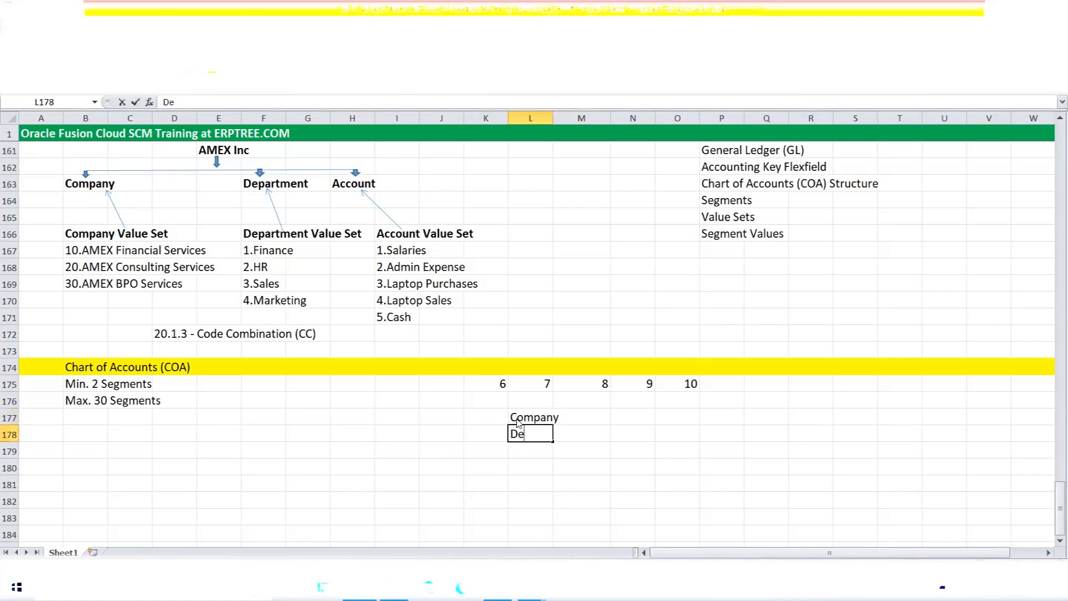
pyautogui.press('Return')
pyautogui.write('Account')
pyautogui.hotkey('ctrl', 'Return')
# Enter Company in E175 and Account in G175 as the two segments beside the Min. 2 Segments note
pyautogui.moveTo(83, 384); pyautogui.dragTo(134, 387)
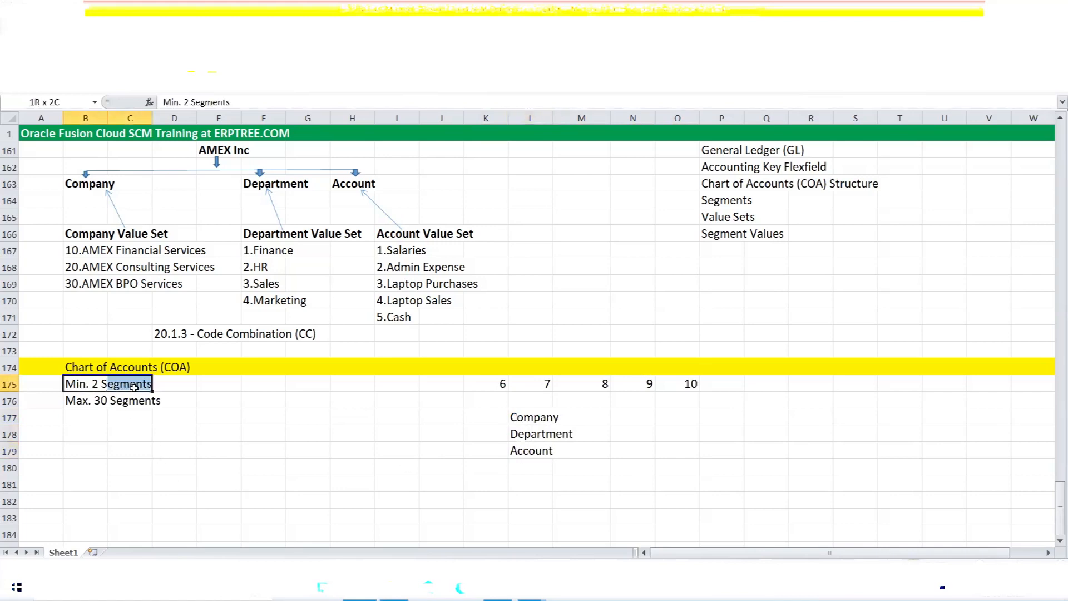
pyautogui.click(223, 386)
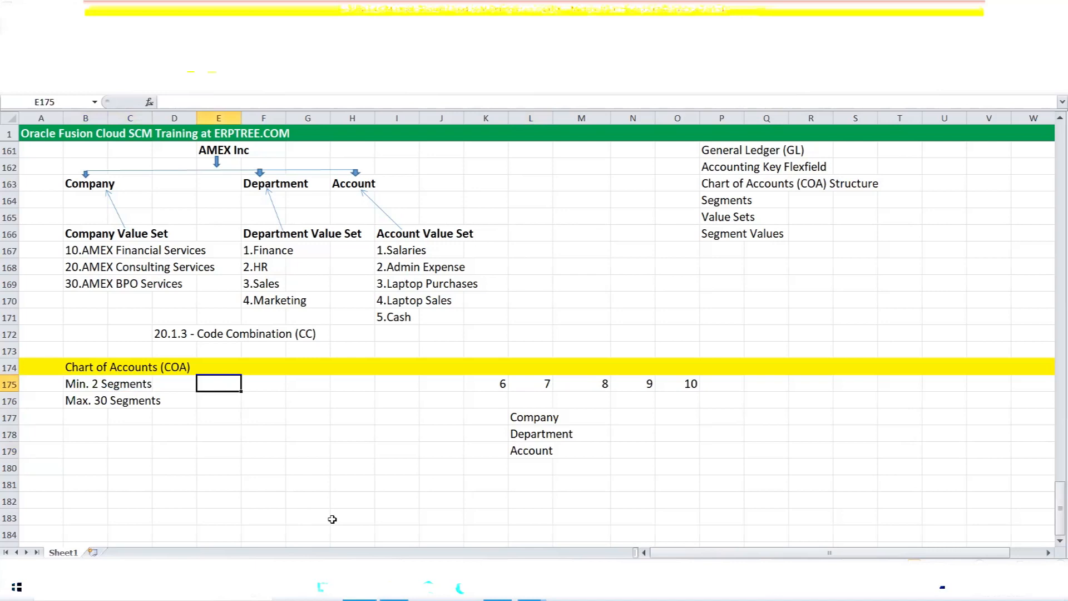
pyautogui.write('Company')
pyautogui.press('Tab')
pyautogui.press('Tab')
pyautogui.write('Account')
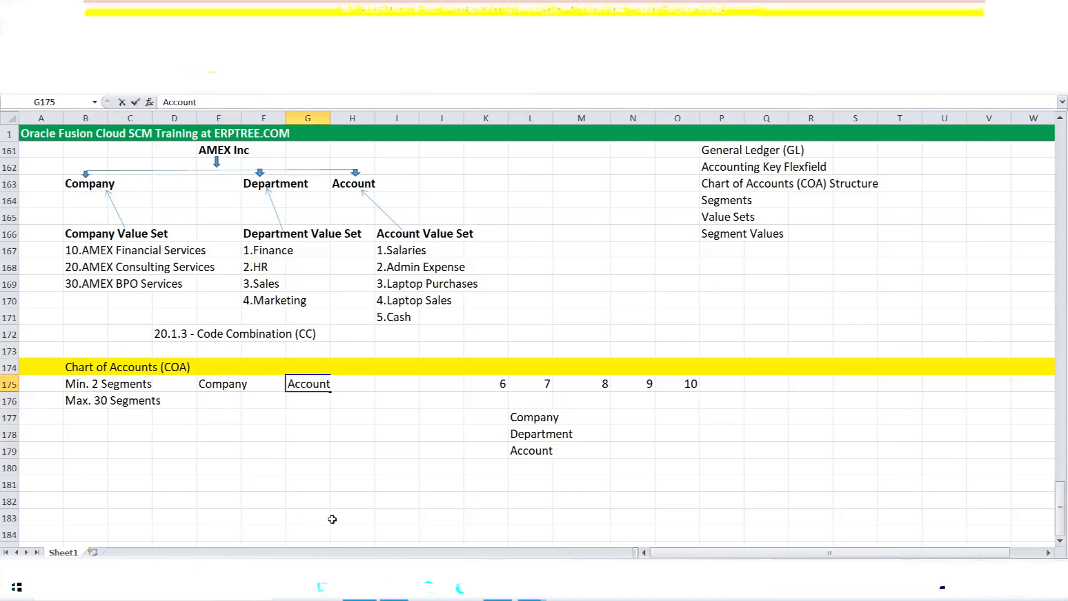
pyautogui.hotkey('ctrl', 'Return')
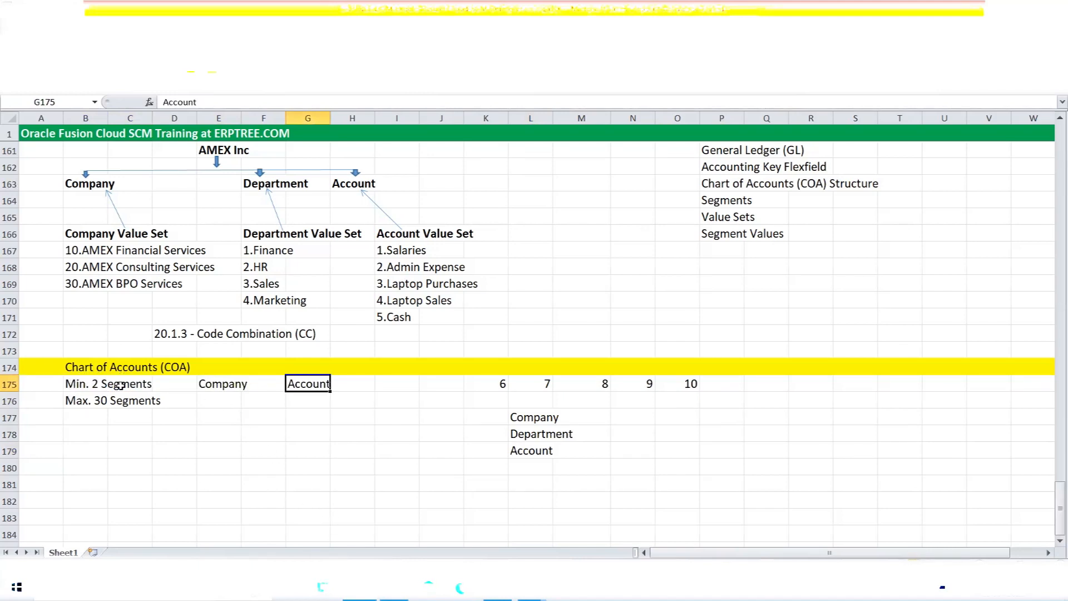
# Examine the two-segment example, the three-segment list, and the company and department value sets under AMEX Inc
pyautogui.click(232, 381)
pyautogui.click(306, 383)
pyautogui.moveTo(518, 418); pyautogui.dragTo(525, 441)
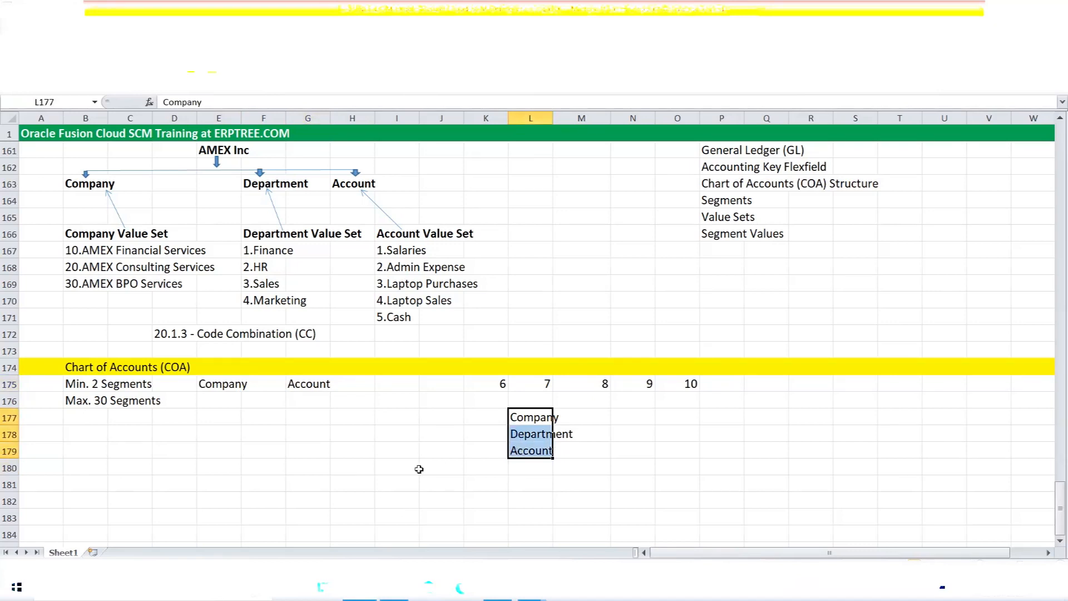
pyautogui.scroll(-2, 83, 436)
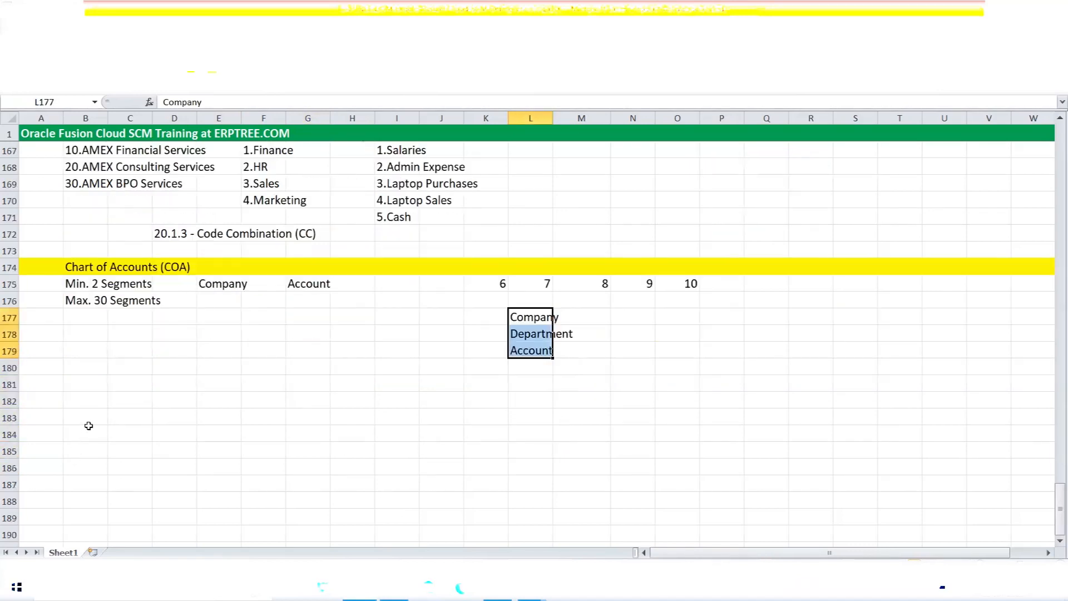
pyautogui.scroll(-1, 88, 425)
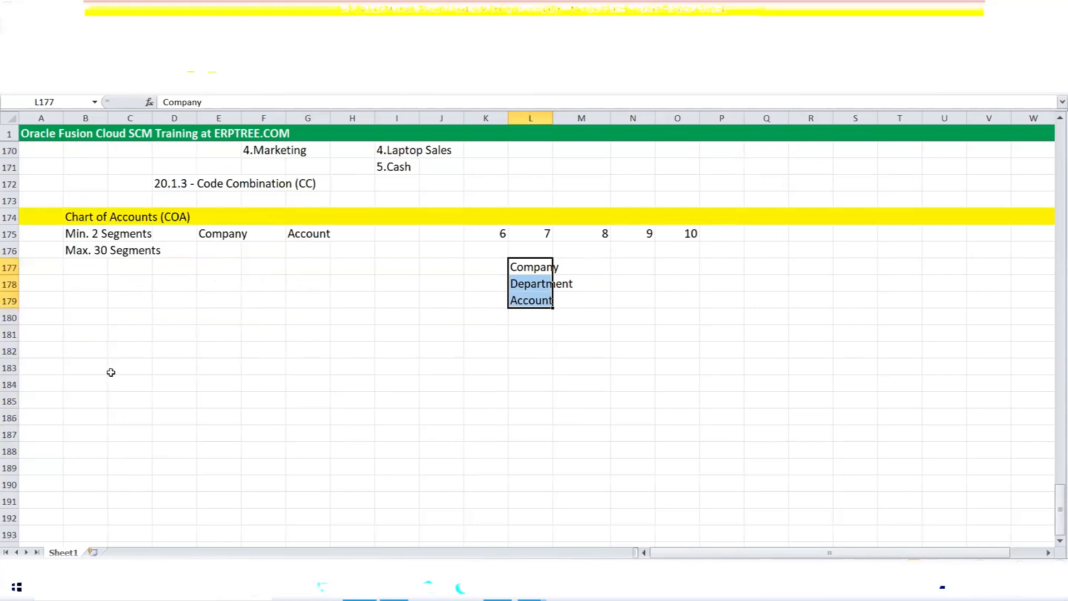
pyautogui.click(100, 287)
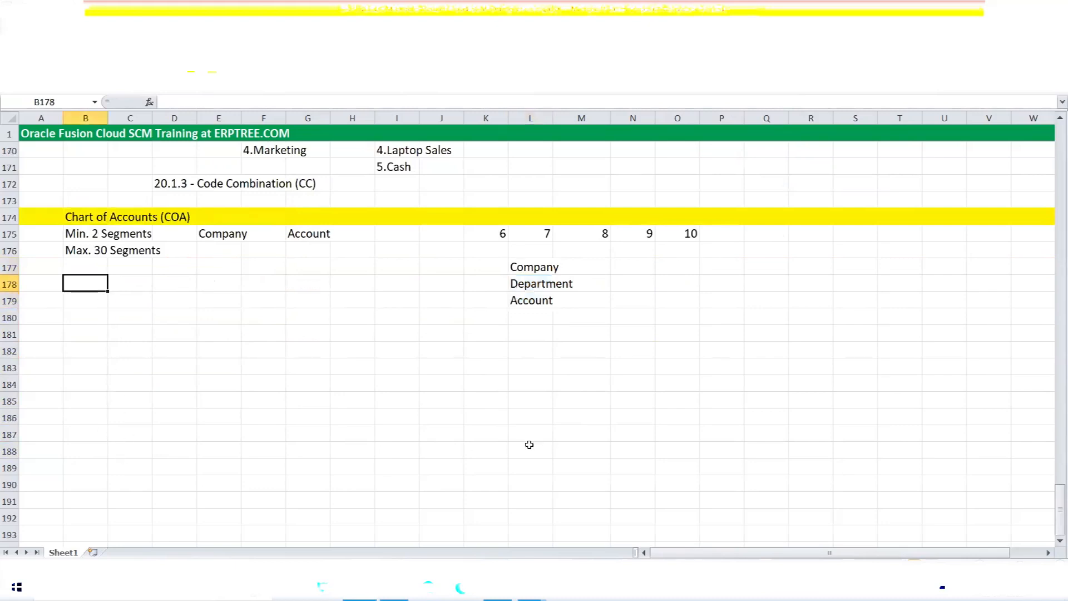
pyautogui.scroll(3, 401, 374)
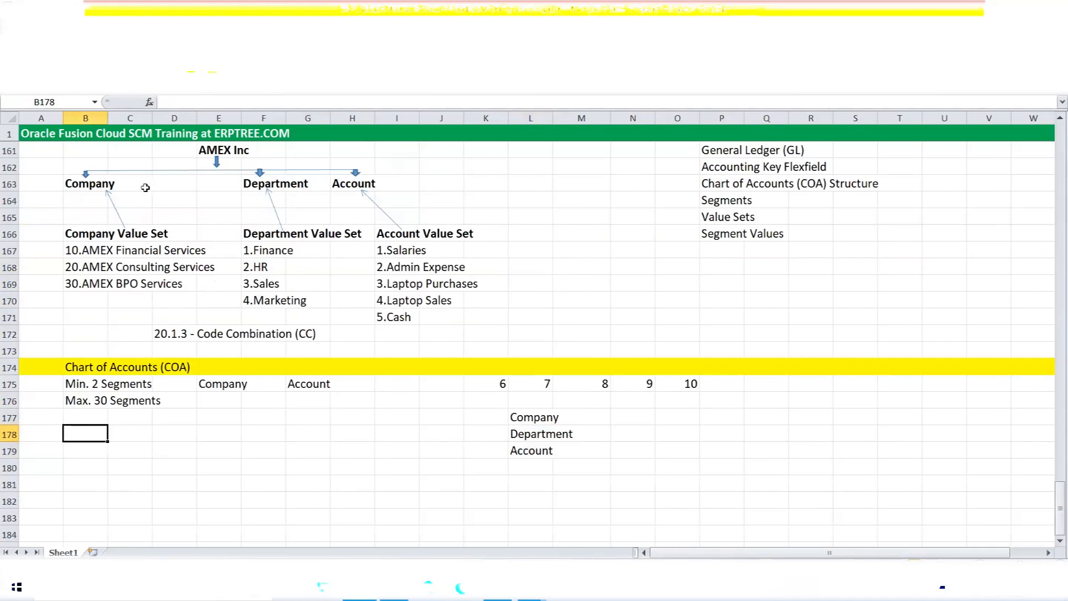
pyautogui.click(66, 234)
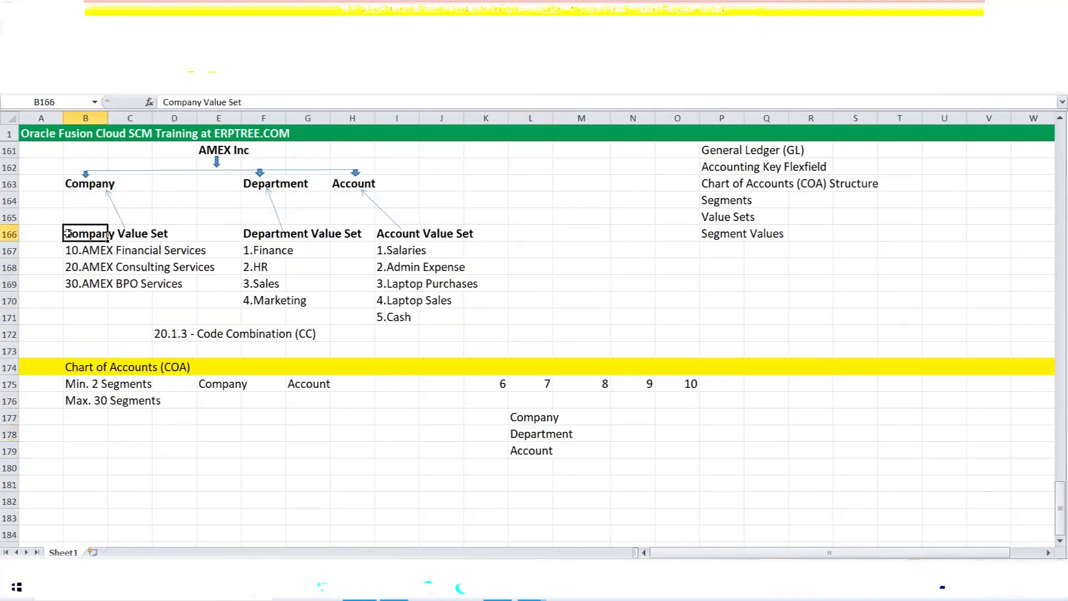
pyautogui.click(258, 238)
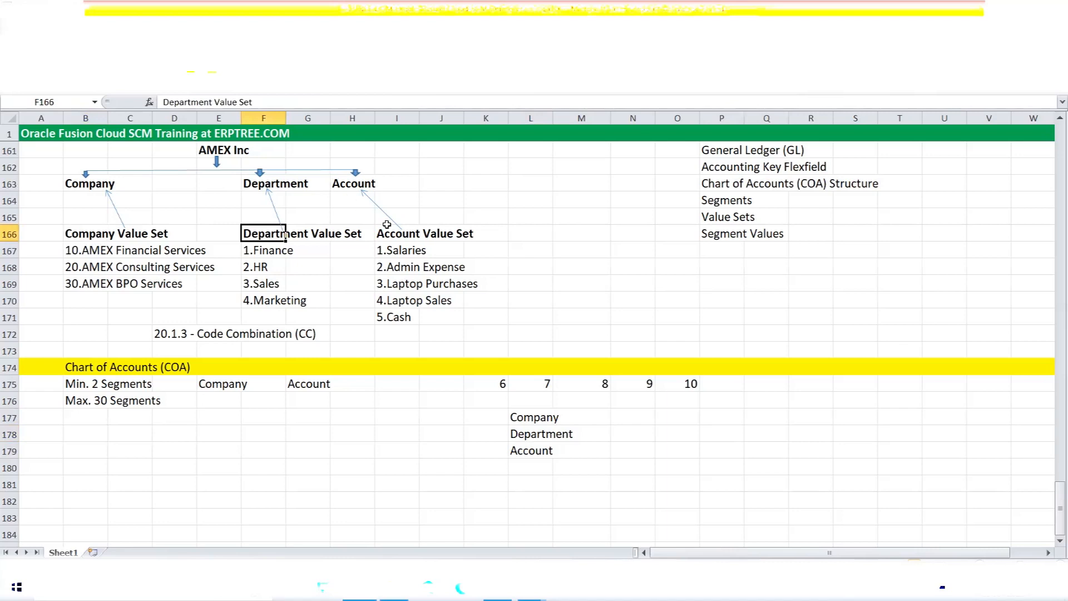
# Enter "Create Value Sets" in B179 and "Create Chart of Accounts Structure" in B180 as the setup steps
pyautogui.scroll(-1, 186, 441)
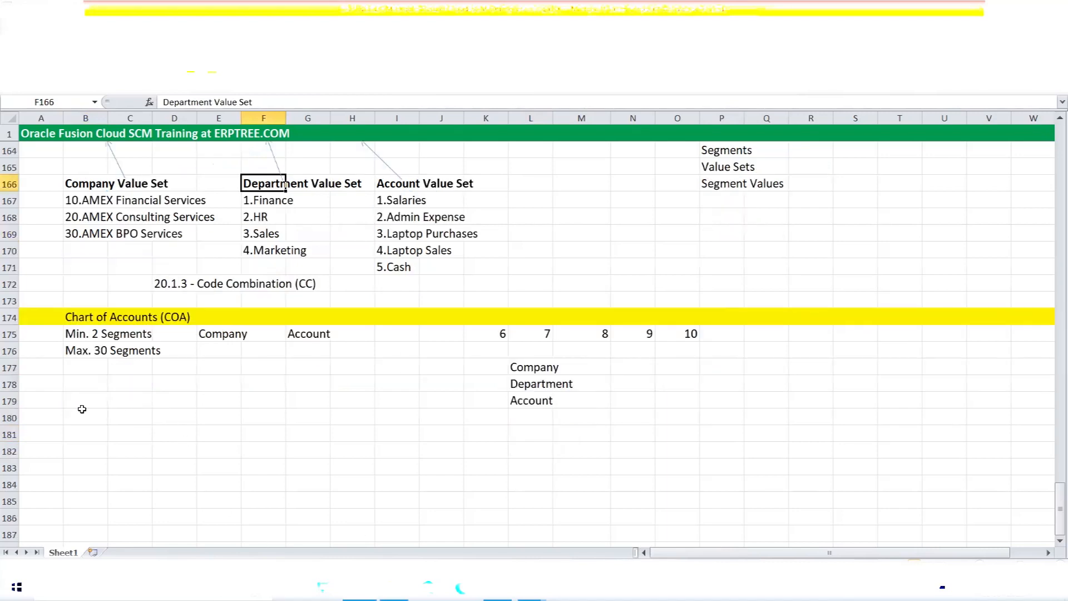
pyautogui.click(80, 404)
pyautogui.write('Create Value Sets')
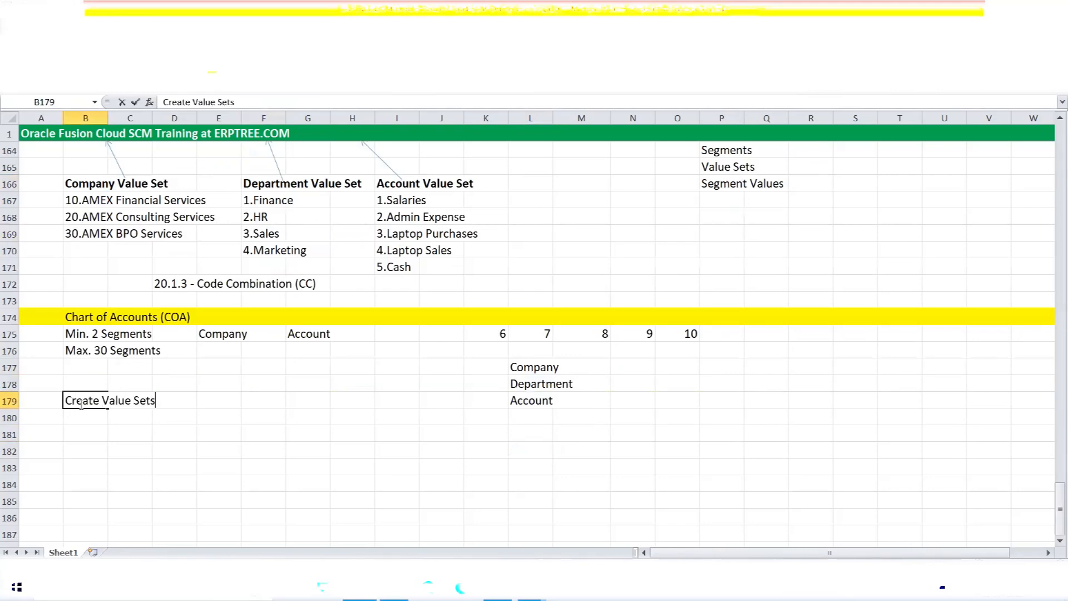
pyautogui.press('Return')
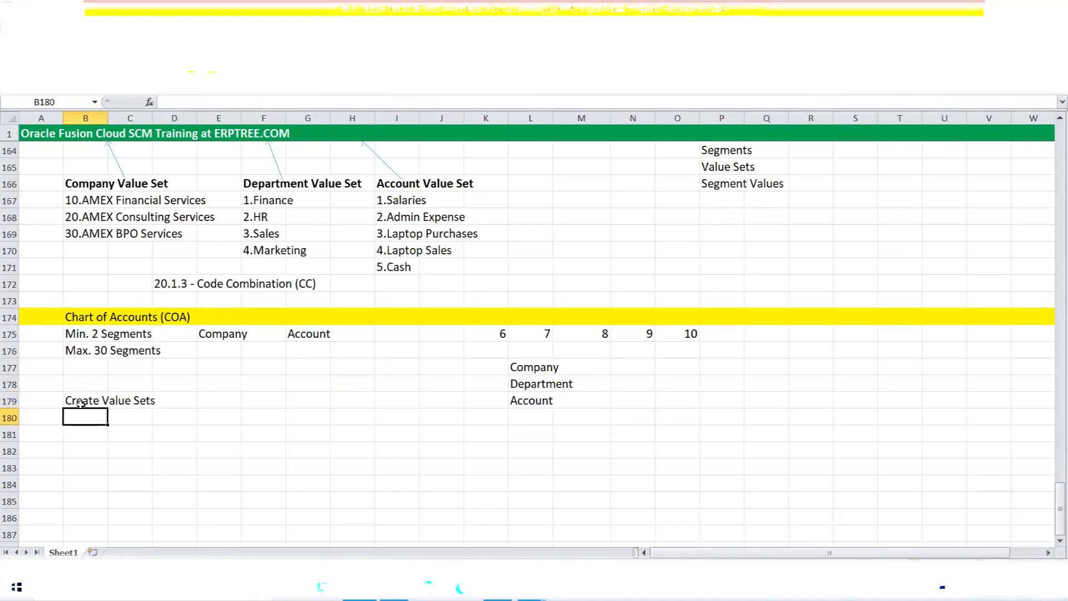
pyautogui.write('Create ')
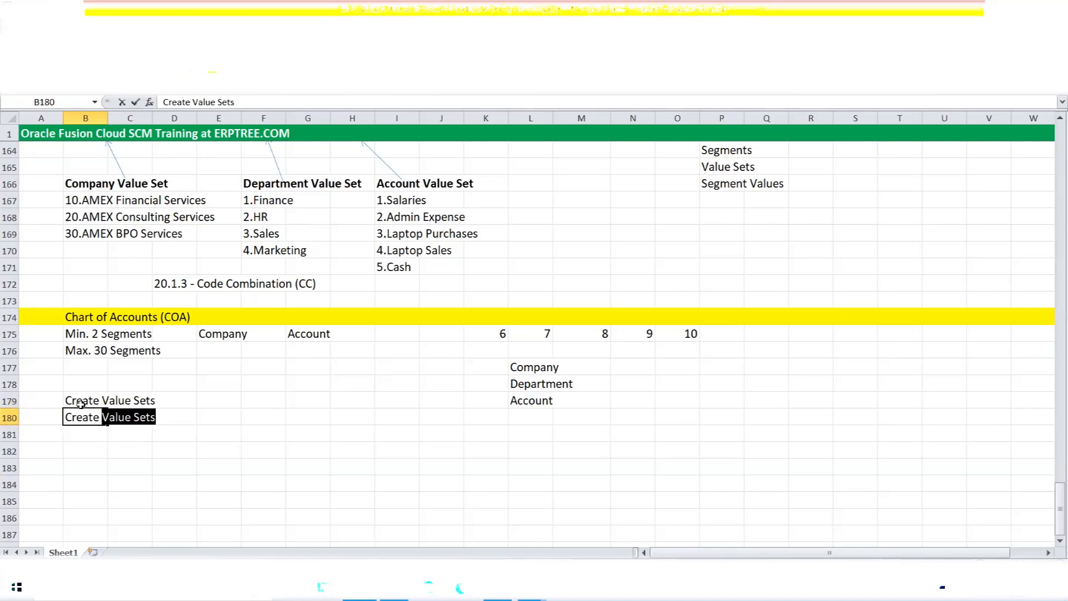
pyautogui.write('Chart of A')
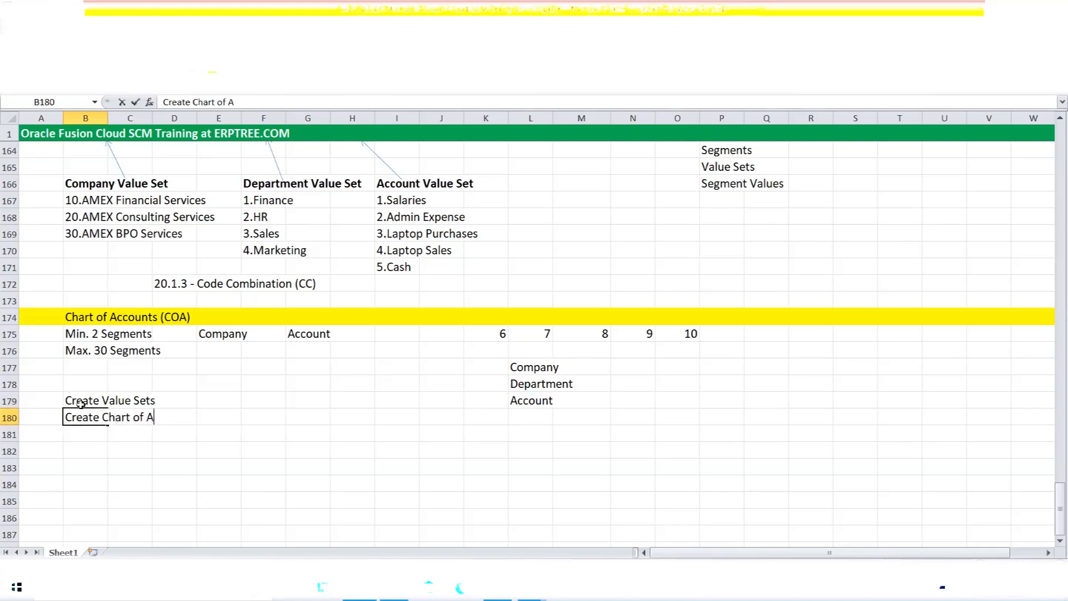
pyautogui.write('ccounts Structure')
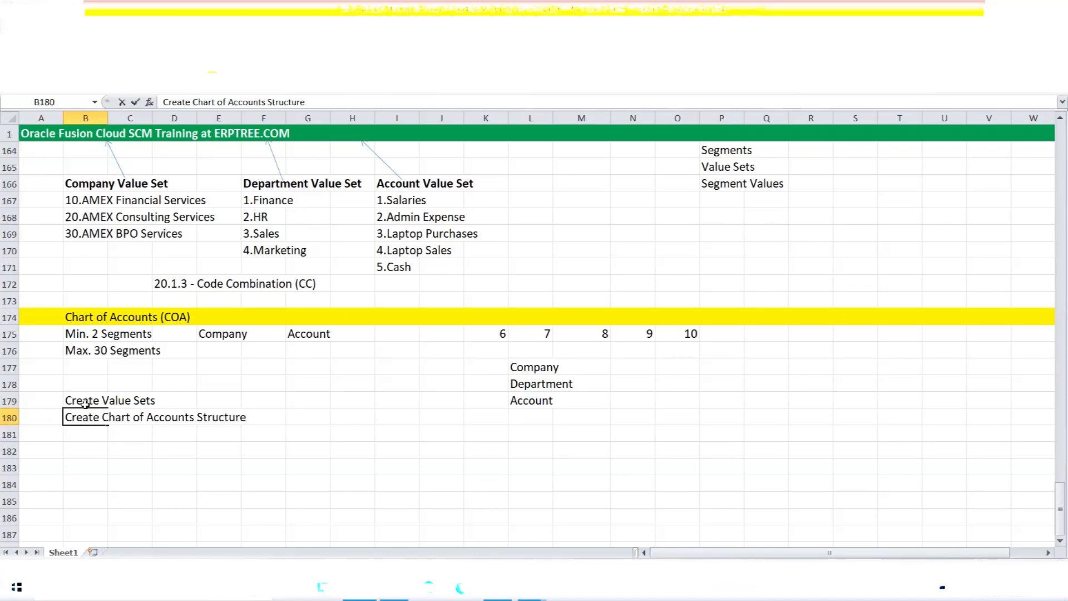
pyautogui.click(95, 434)
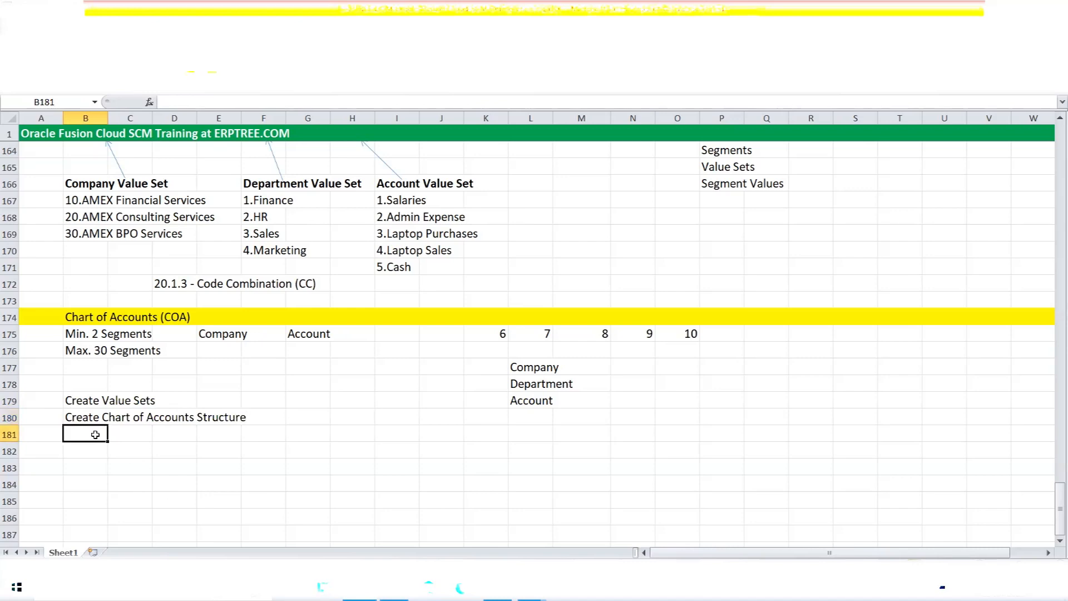
# Enter "Create Segments" in B181 as the setup step following the chart of accounts structure
pyautogui.scroll(2, 419, 419)
pyautogui.moveTo(723, 233); pyautogui.dragTo(858, 233)
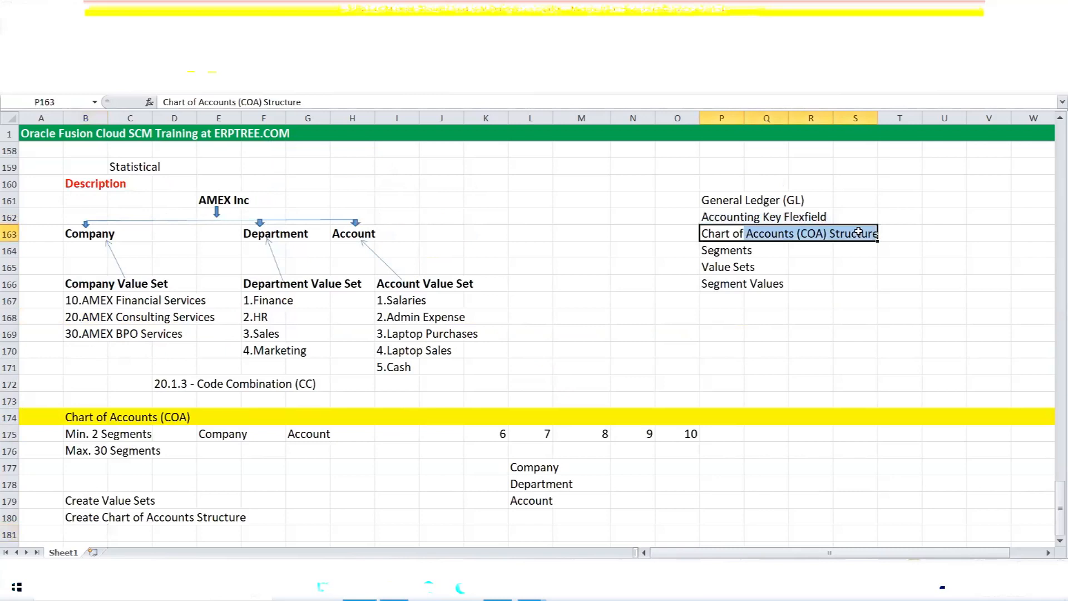
pyautogui.click(704, 248)
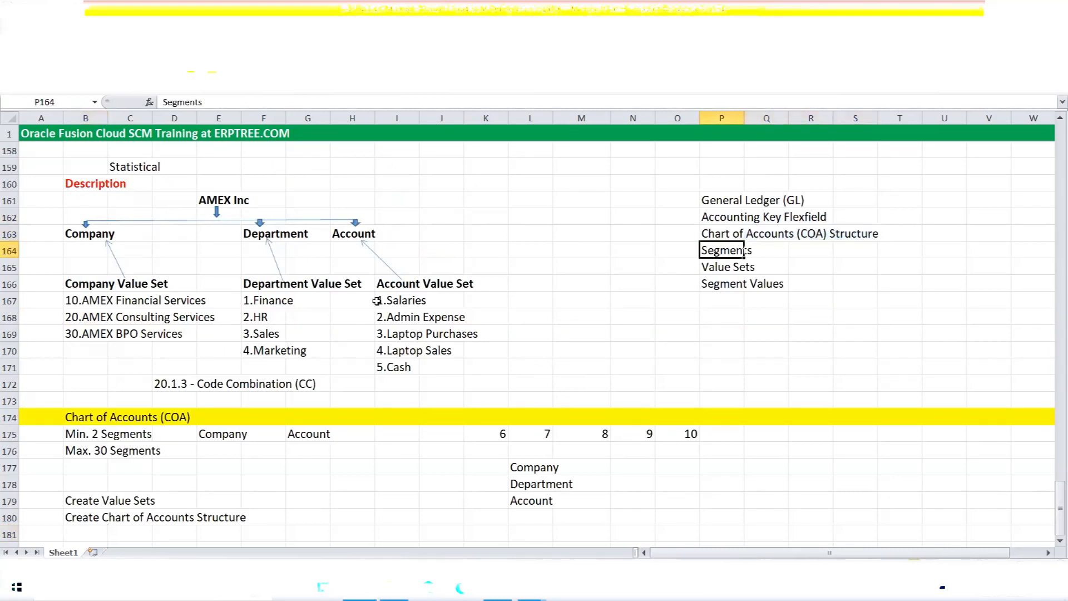
pyautogui.scroll(-5, 377, 300)
pyautogui.click(98, 286)
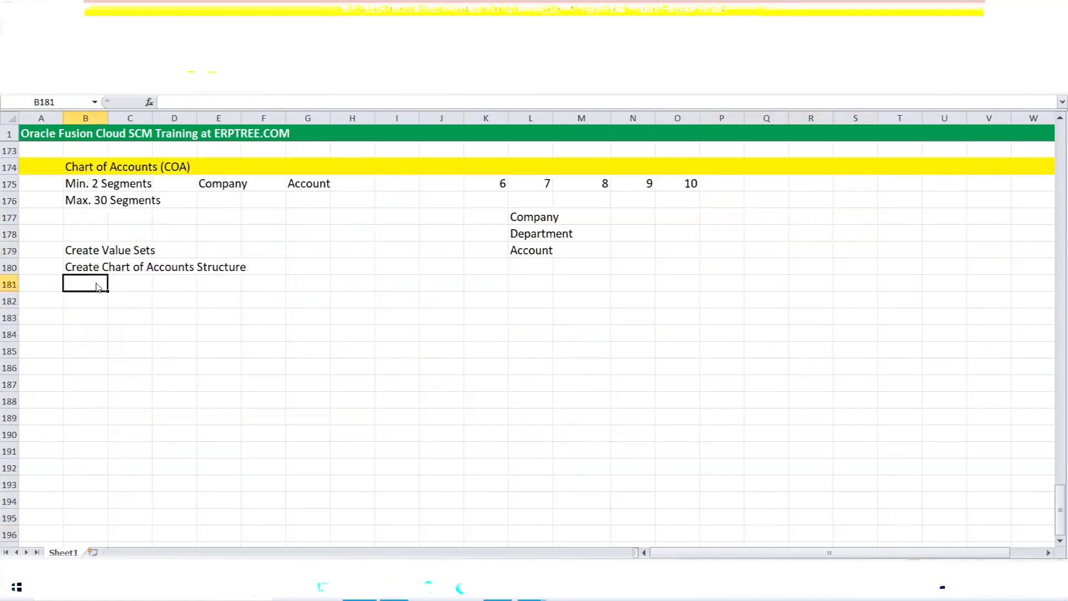
pyautogui.write('Create Segments')
pyautogui.press('Return')
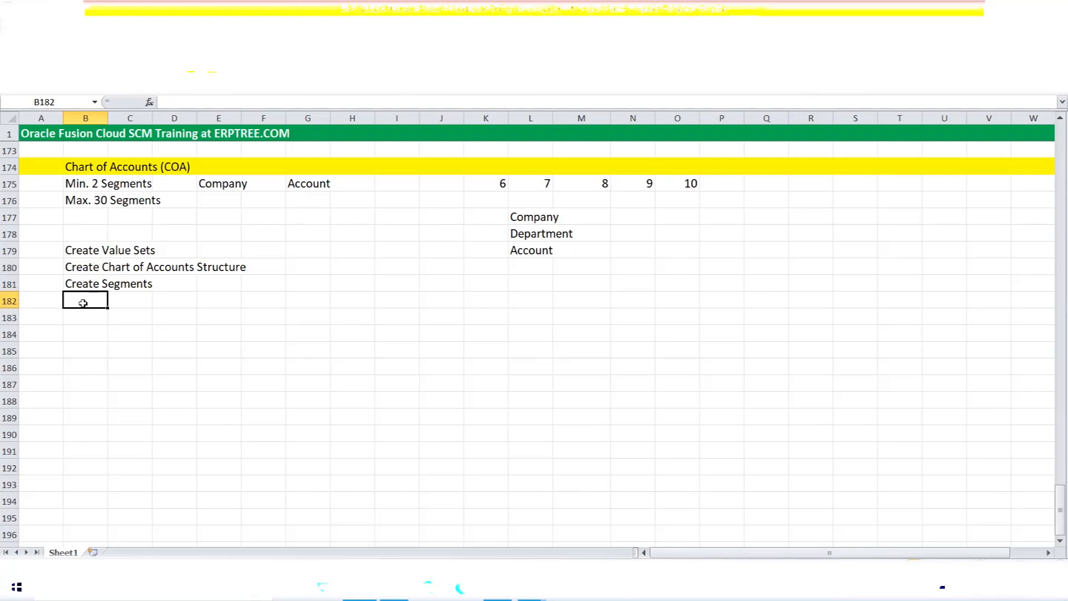
# Enter "Assign Value Setups to Segments" in B182 below the Create Segments step
pyautogui.write('Assign V')
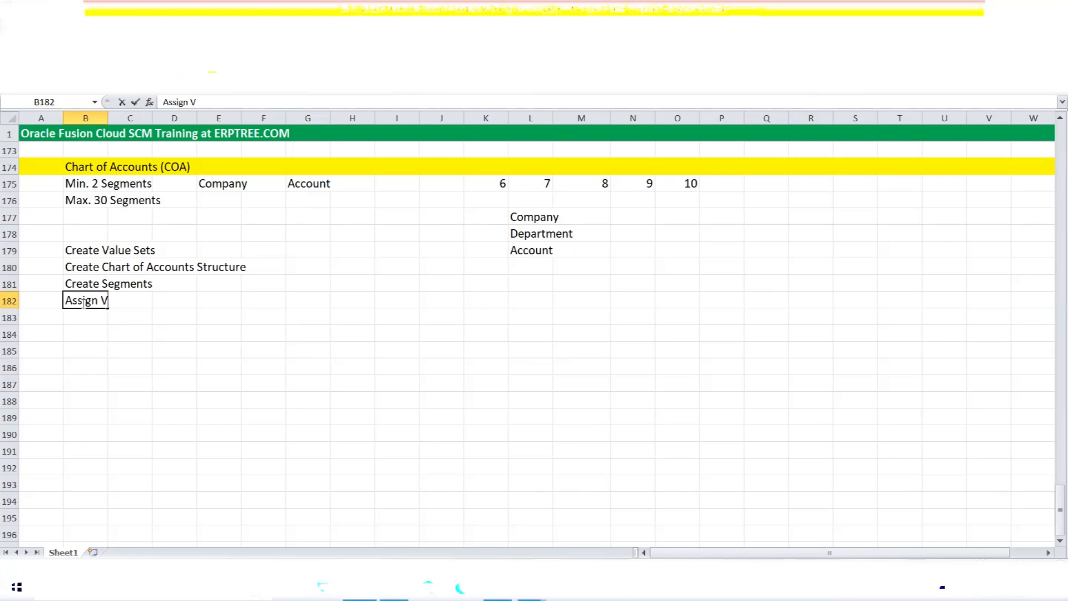
pyautogui.write('alue Setups to')
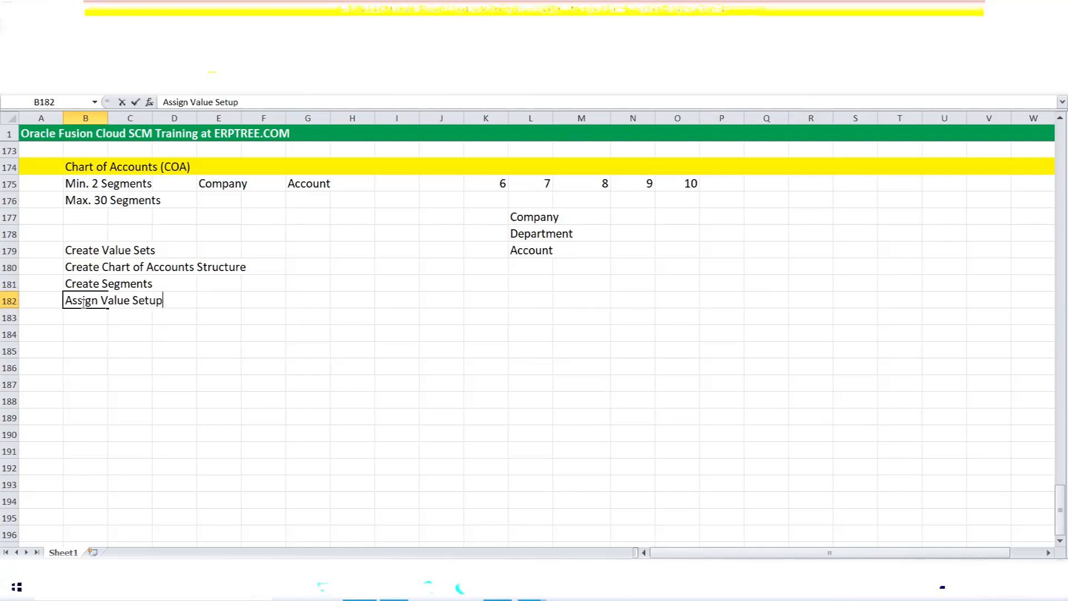
pyautogui.write('egments')
pyautogui.hotkey('ctrl', 'Return')
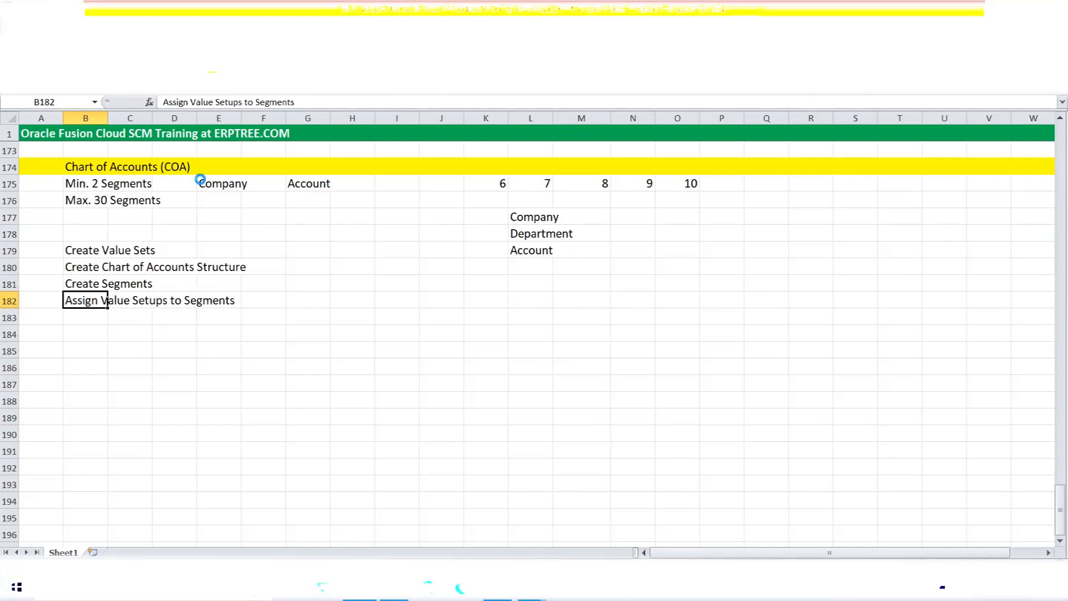
pyautogui.hotkey('alt', 'Tab')
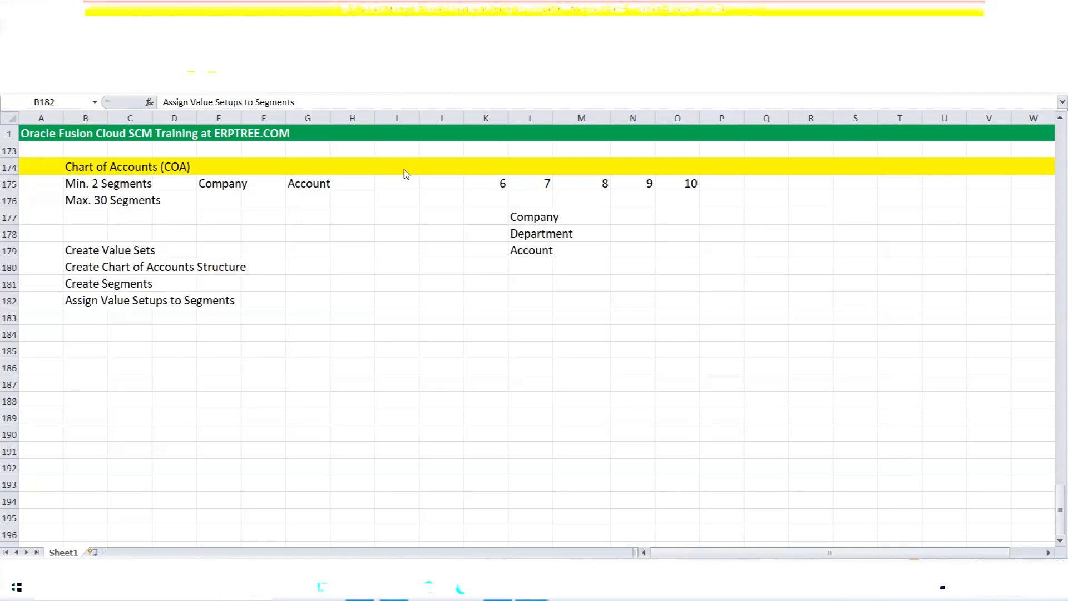
pyautogui.click(302, 326)
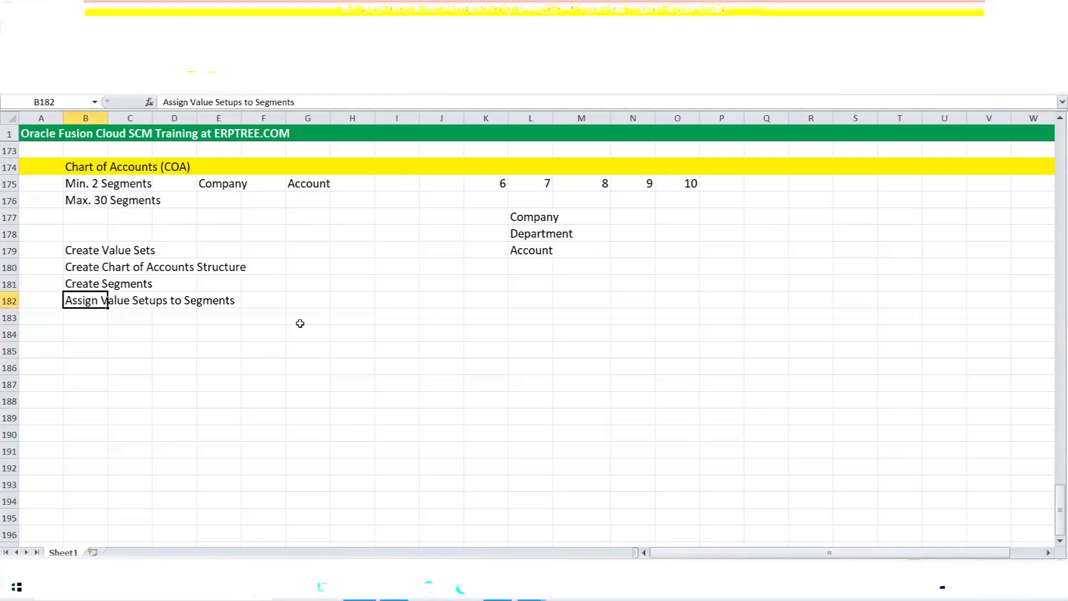
pyautogui.click(312, 306)
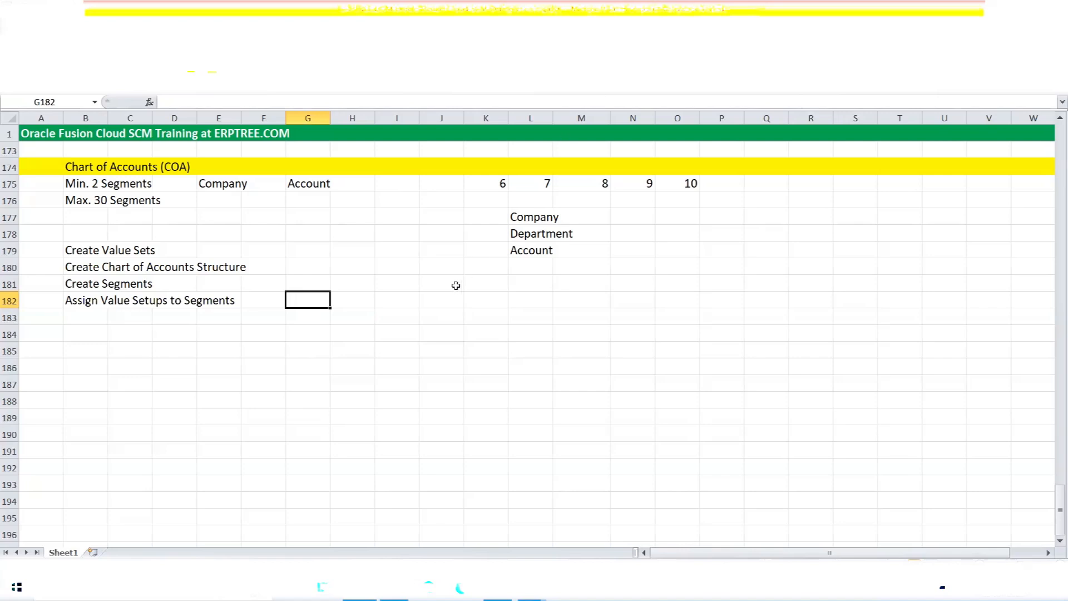
# Correct the wording in B182 to "Assign Value Sets to Segments"
pyautogui.click(104, 317)
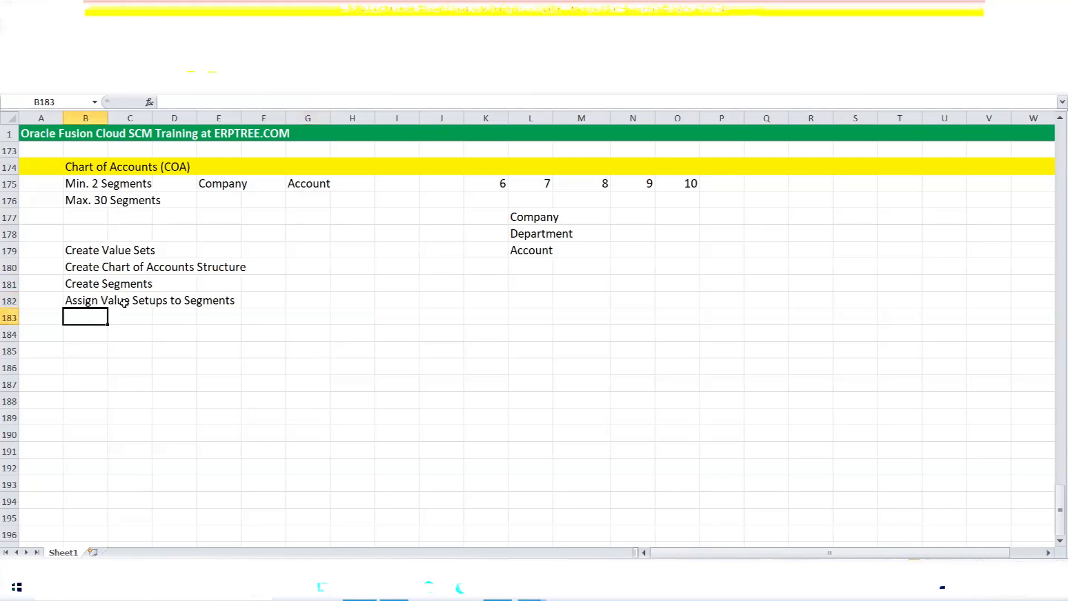
pyautogui.click(84, 301)
pyautogui.click(240, 101)
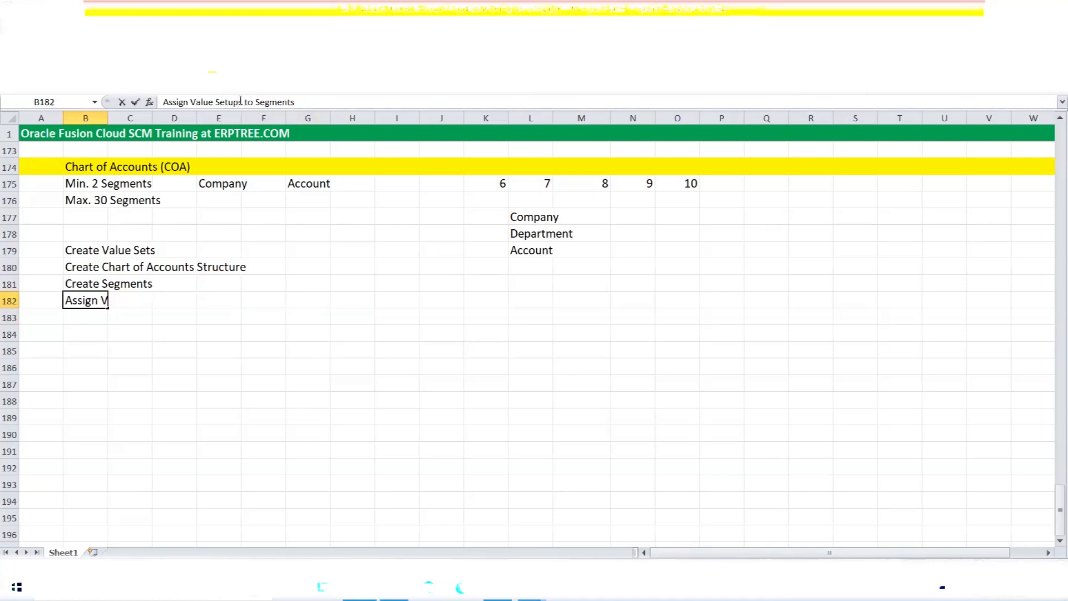
pyautogui.press('BackSpace')
pyautogui.press('BackSpace')
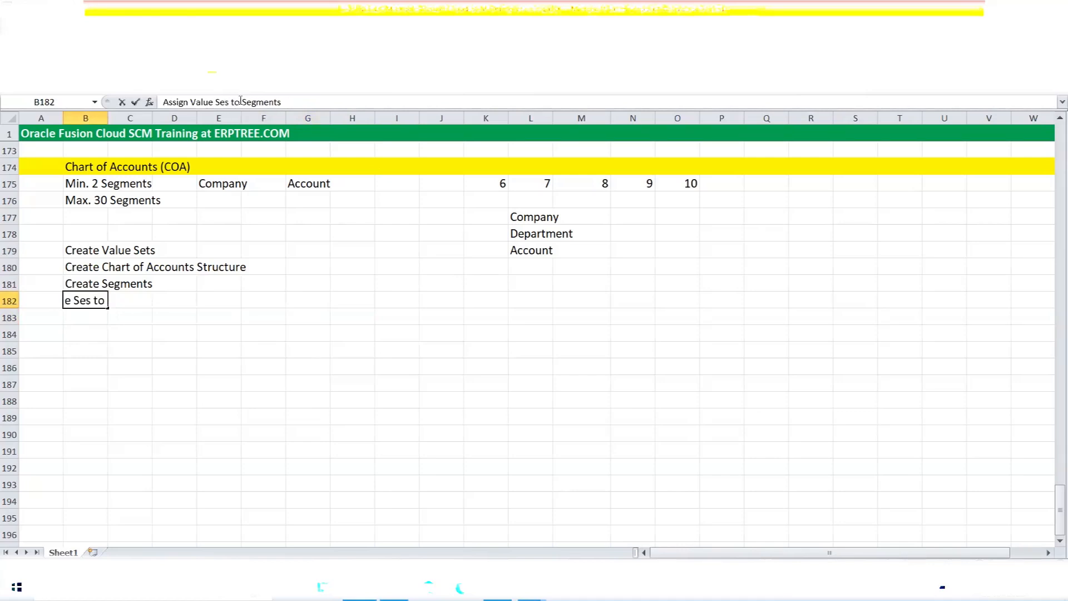
pyautogui.click(165, 378)
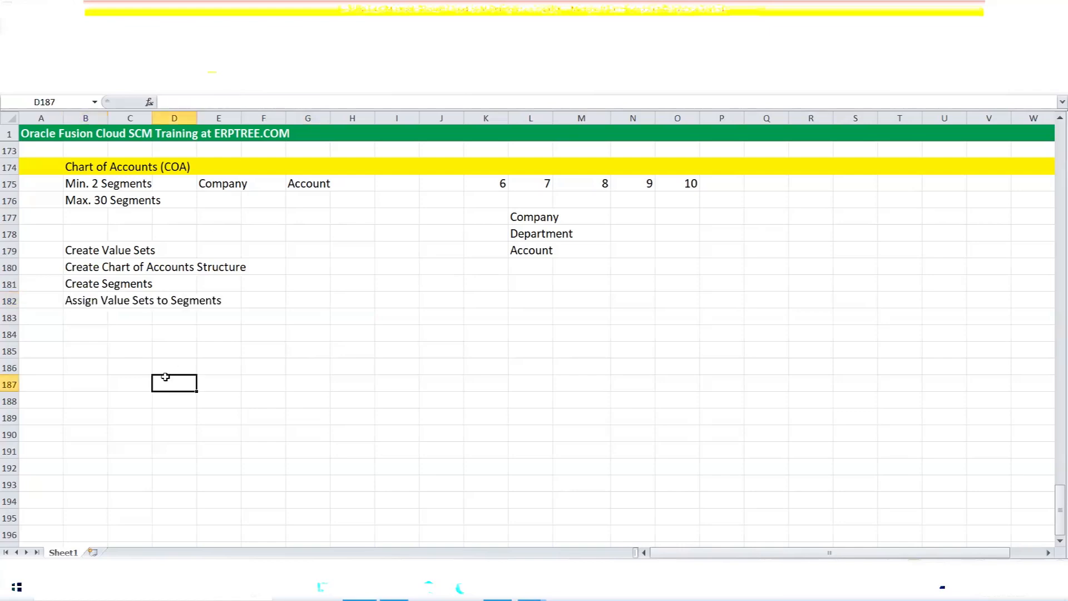
# Enter "Assign Segment Labels to Segments" in B183 as the following setup step
pyautogui.click(87, 317)
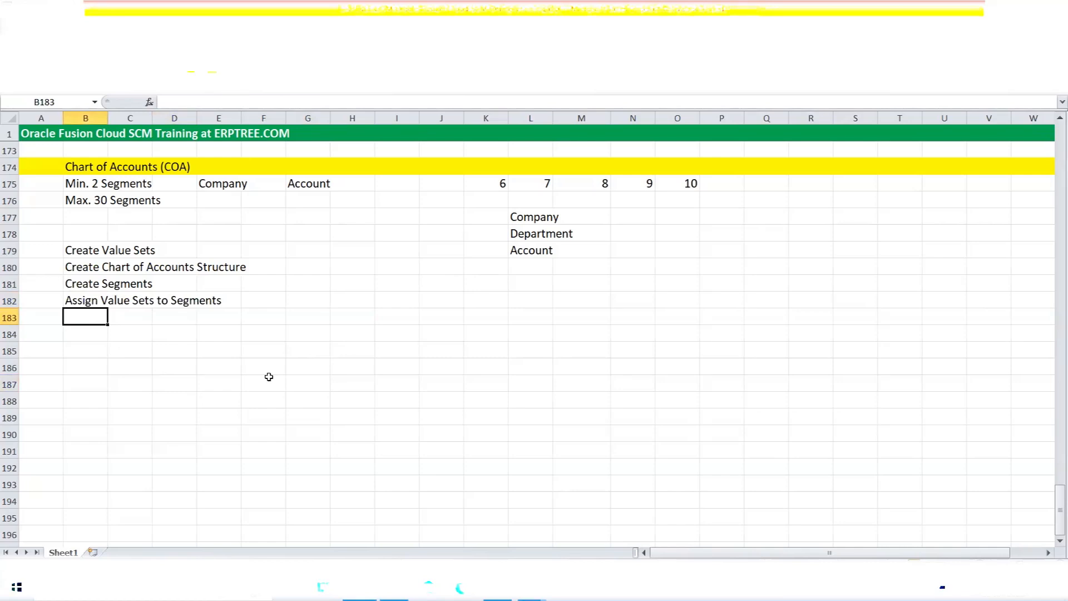
pyautogui.write('A')
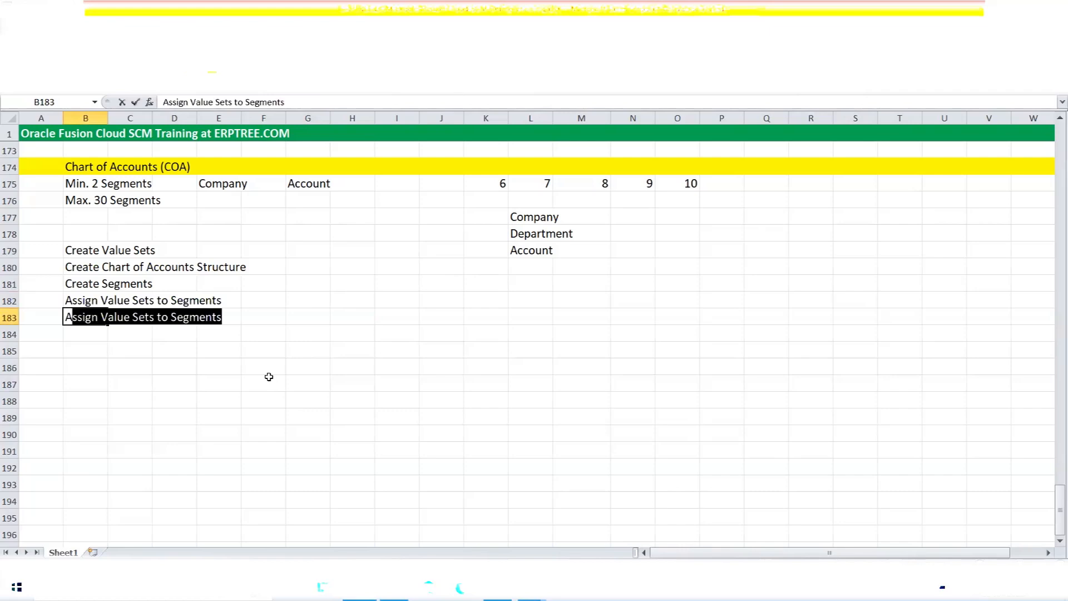
pyautogui.write('ssign Se')
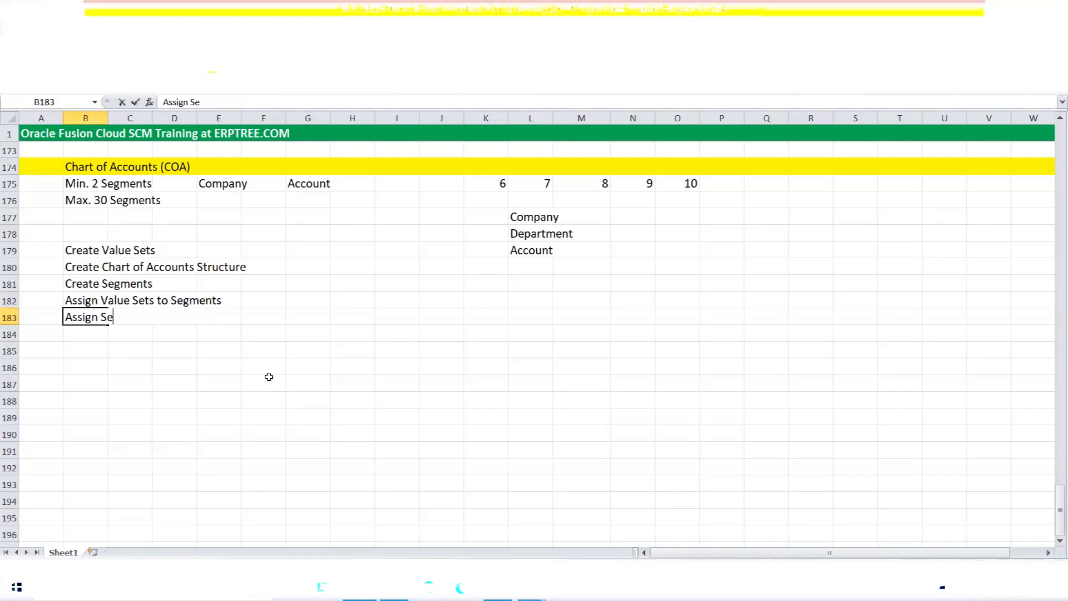
pyautogui.write('gment Lab')
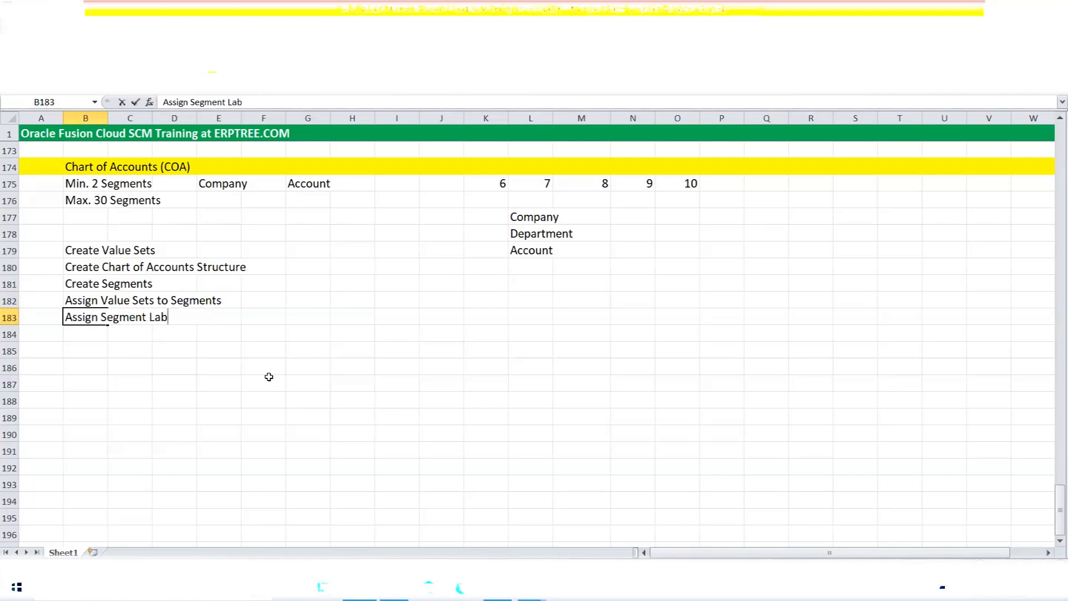
pyautogui.write('els to Segments')
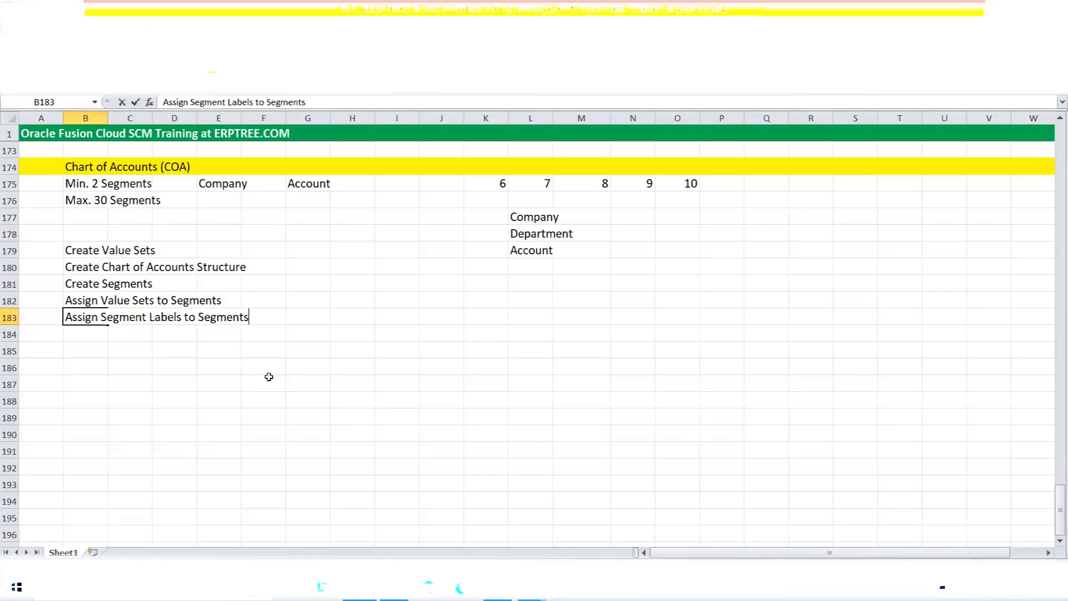
pyautogui.press('Return')
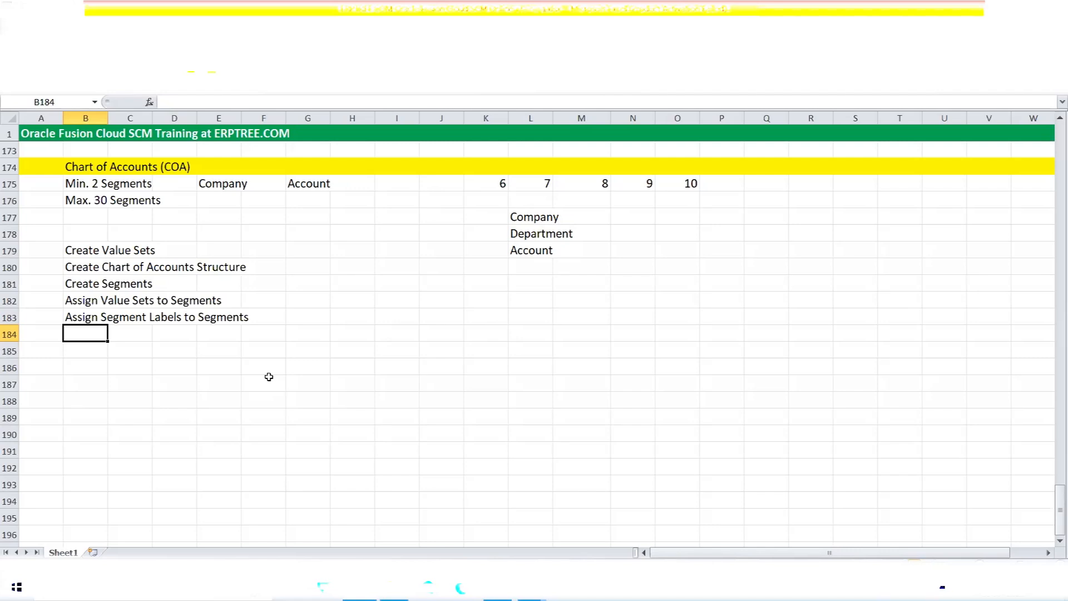
# Enter "Create Chart of Accounts Structure Instance" in B184 and highlight the structure and segment steps in rows 180 to 183
pyautogui.write('Create Ch')
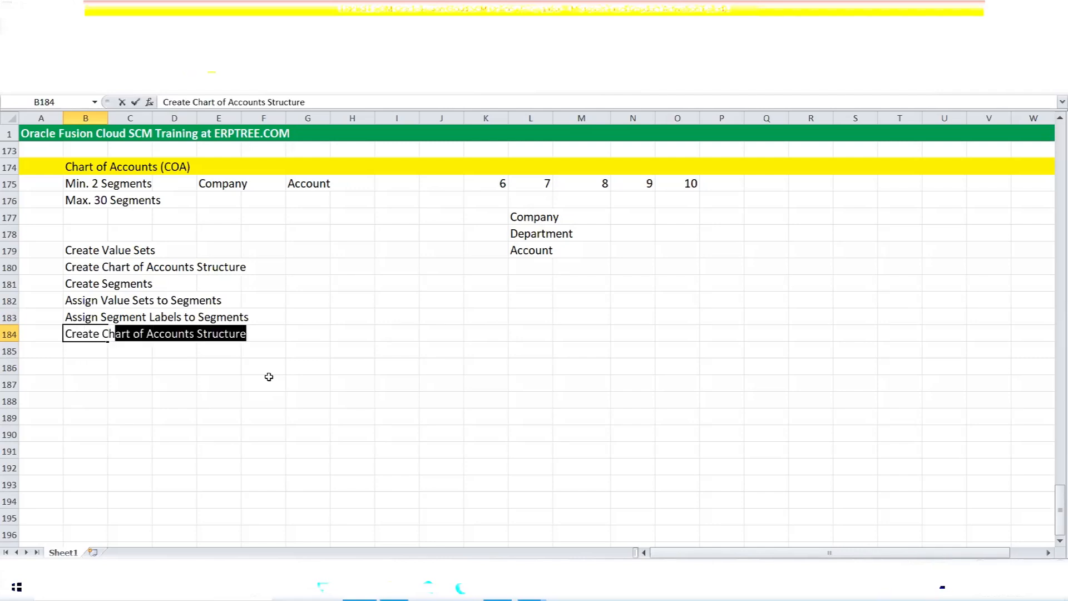
pyautogui.click(250, 332)
pyautogui.write('Instance')
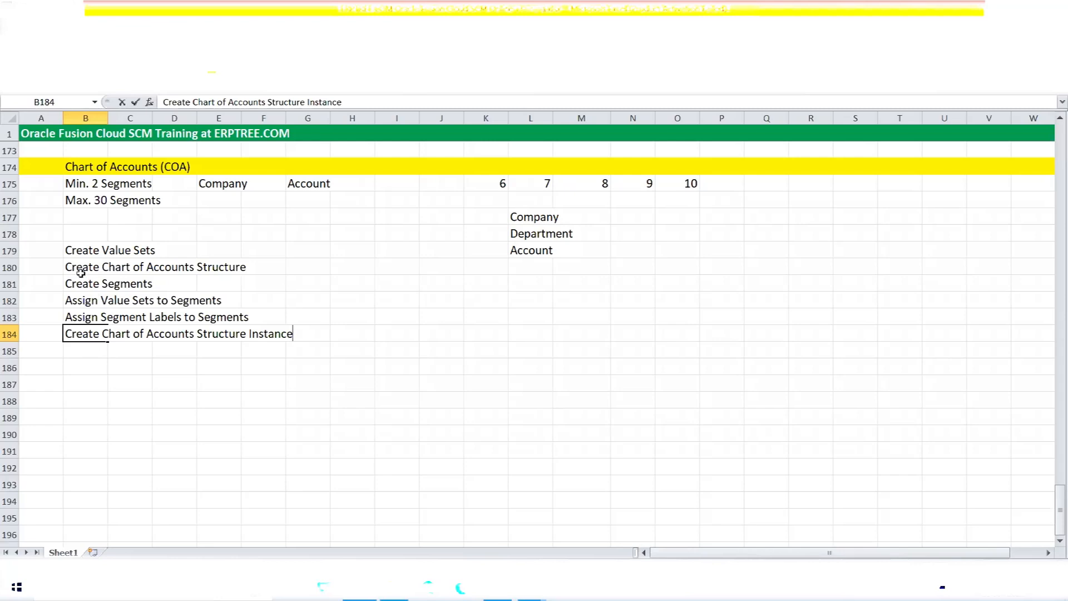
pyautogui.moveTo(75, 267); pyautogui.dragTo(252, 318)
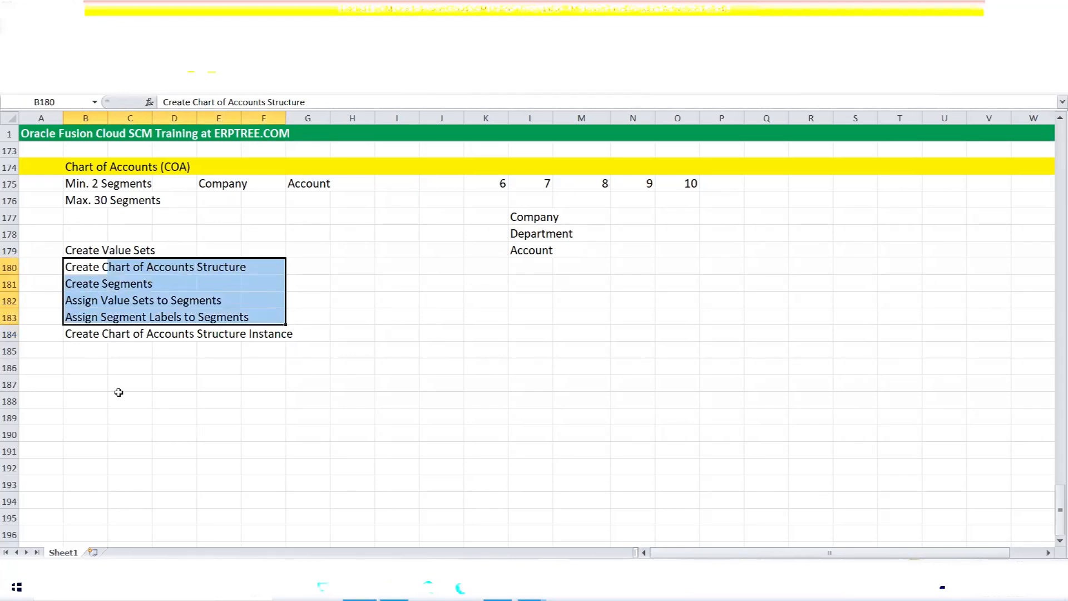
pyautogui.click(88, 351)
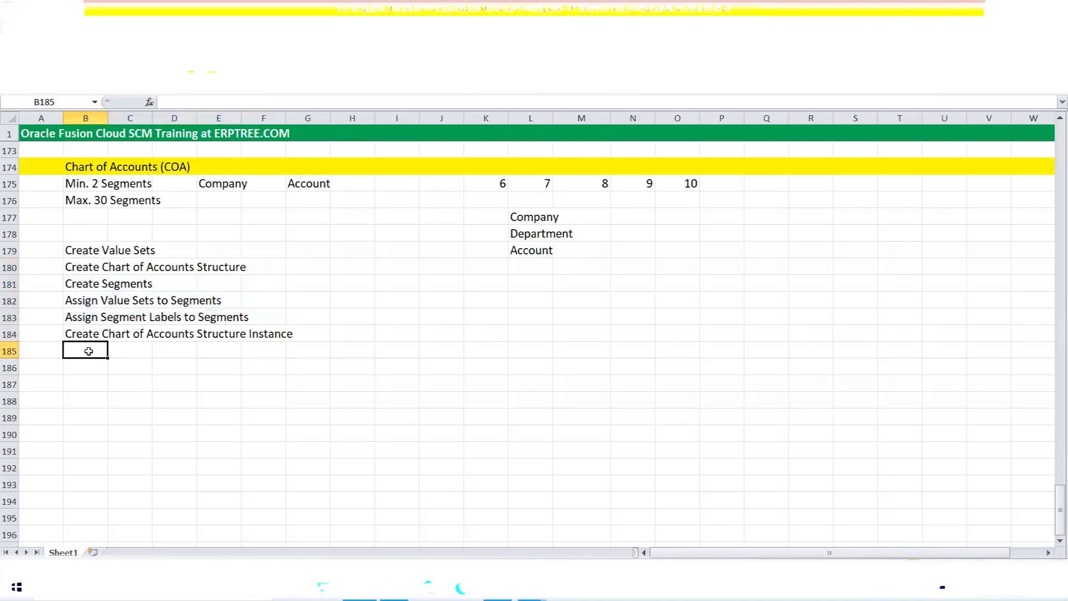
pyautogui.write('C')
pyautogui.press('BackSpace')
pyautogui.write('D')
pyautogui.write('epl')
pyautogui.press('BackSpace')
pyautogui.write('plo')
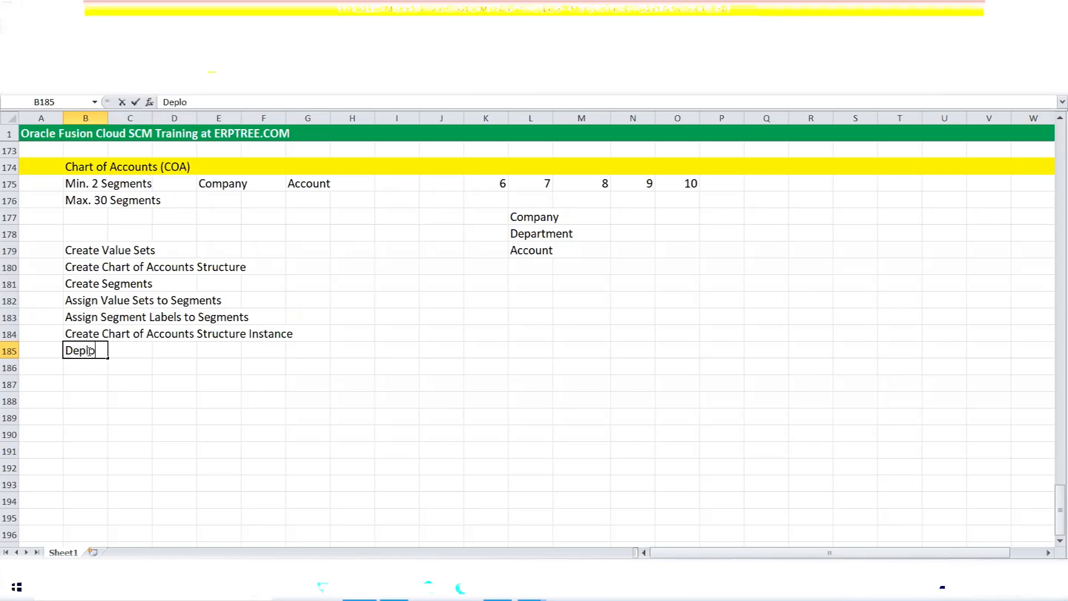
pyautogui.press('BackSpace')
pyautogui.press('BackSpace')
pyautogui.press('BackSpace')
pyautogui.press('BackSpace')
pyautogui.press('BackSpace')
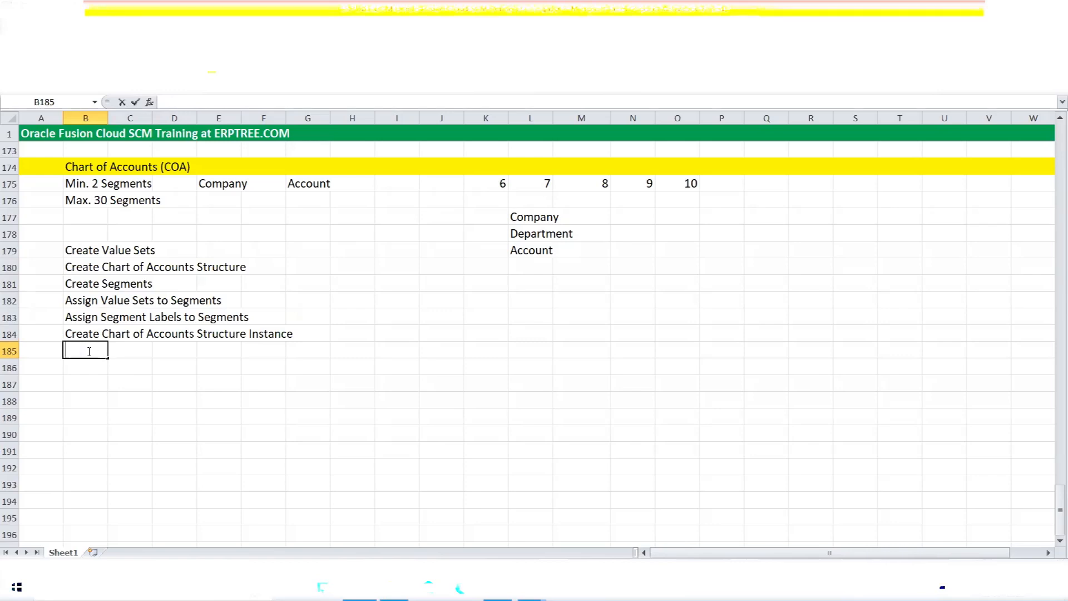
# Extend the term in P162 to "Accounting Key Flexfield/Accounting Flexfield" and highlight the Chart of Accounts (COA) Structure term below it
pyautogui.scroll(5, 534, 465)
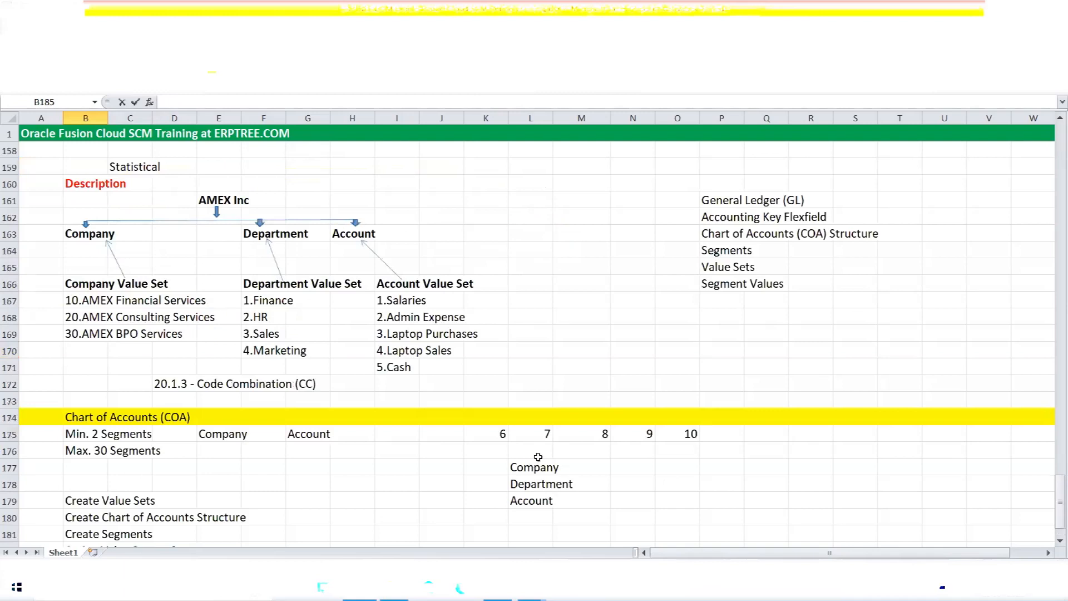
pyautogui.moveTo(712, 236); pyautogui.dragTo(873, 237)
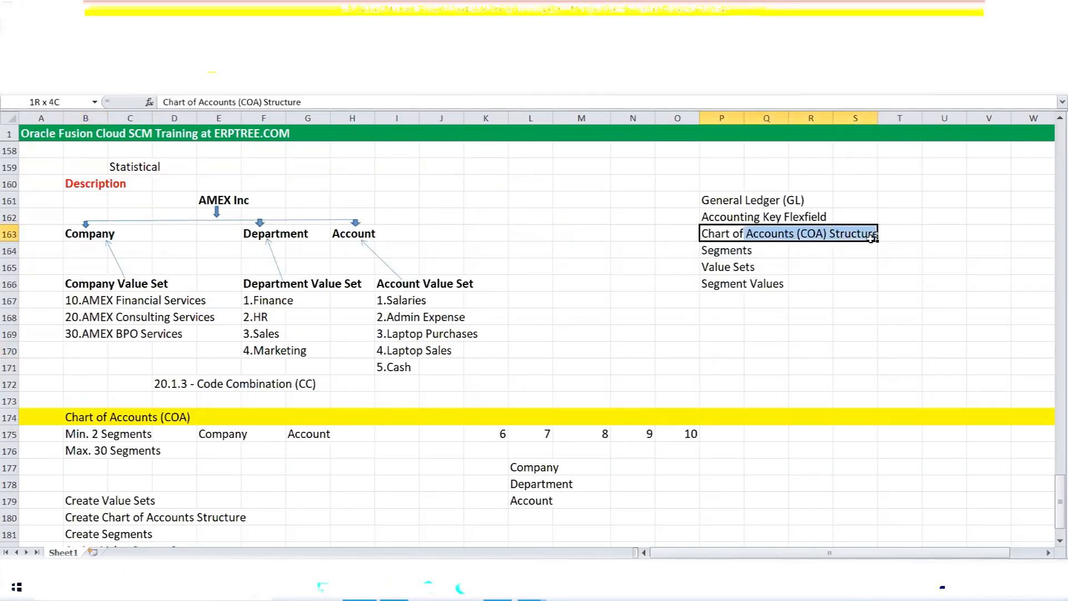
pyautogui.click(714, 218)
pyautogui.moveTo(713, 218); pyautogui.dragTo(809, 222)
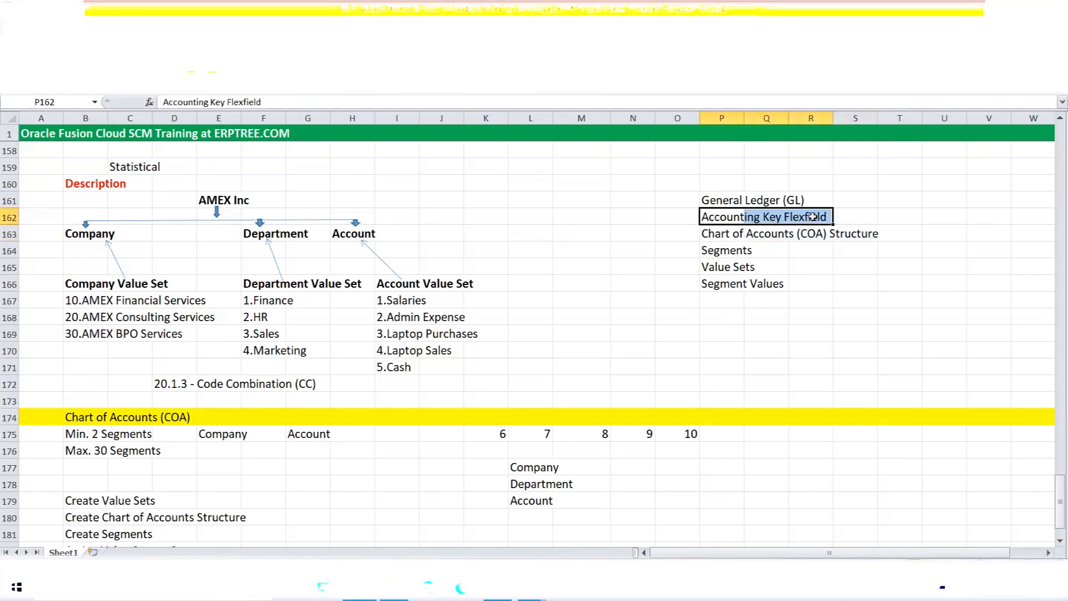
pyautogui.click(735, 220)
pyautogui.write('Accounting Key Flexfield')
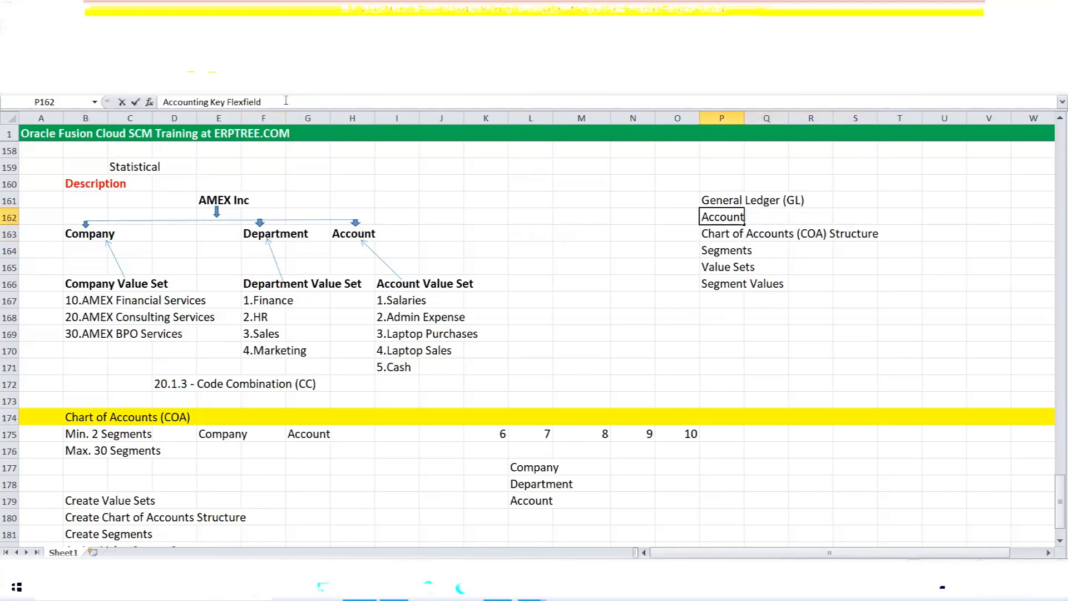
pyautogui.write('/Accounting Flexfield')
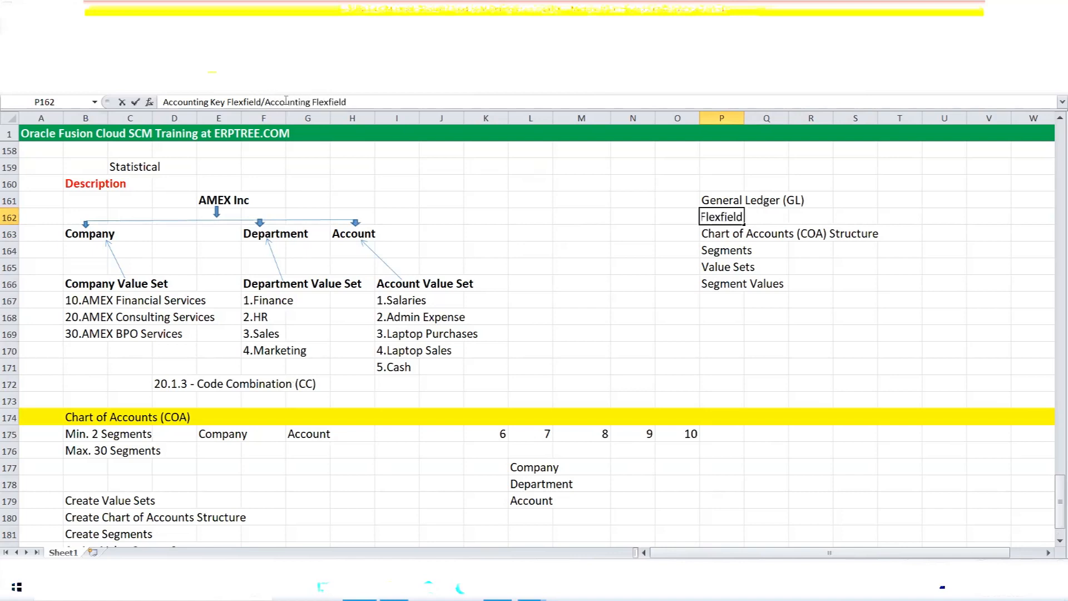
pyautogui.press('Return')
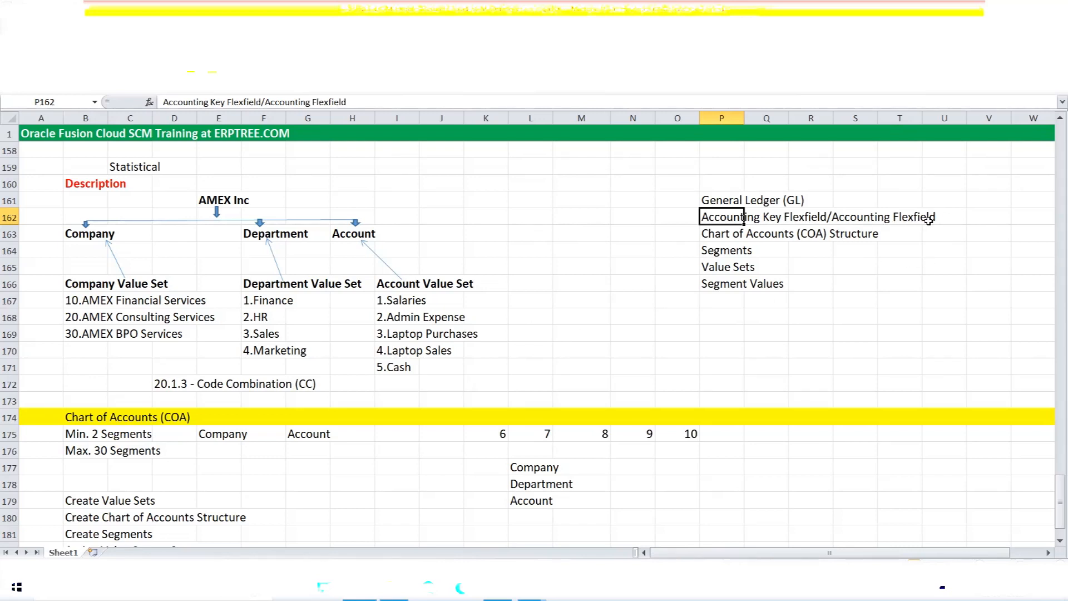
pyautogui.moveTo(710, 236); pyautogui.dragTo(912, 234)
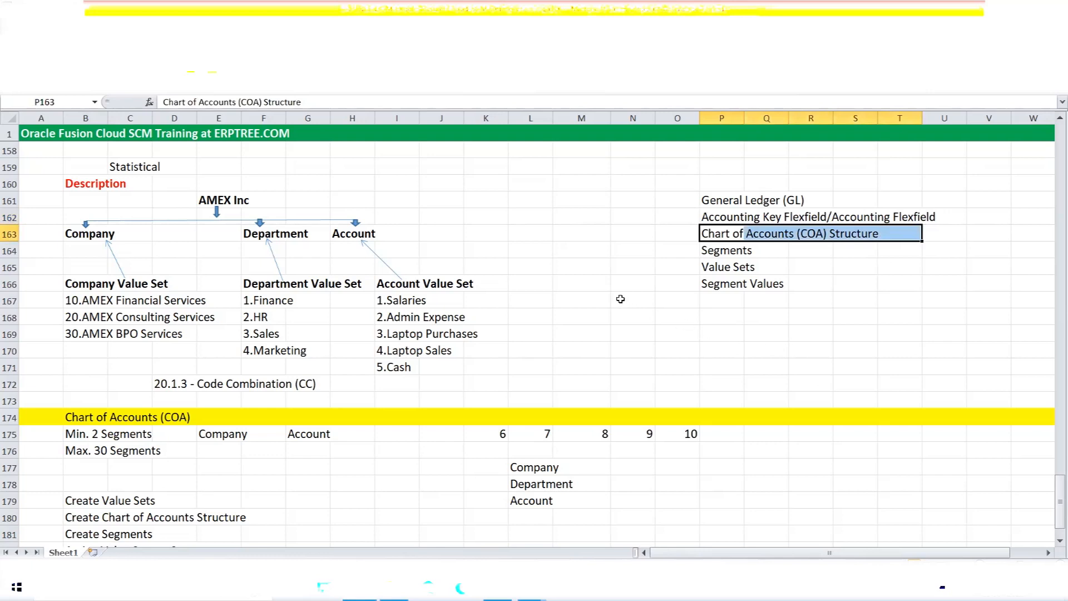
# Enter "Deploy Accounting Flexfield" in B185 as the setup step following the structure instance
pyautogui.scroll(-4, 620, 299)
pyautogui.click(87, 401)
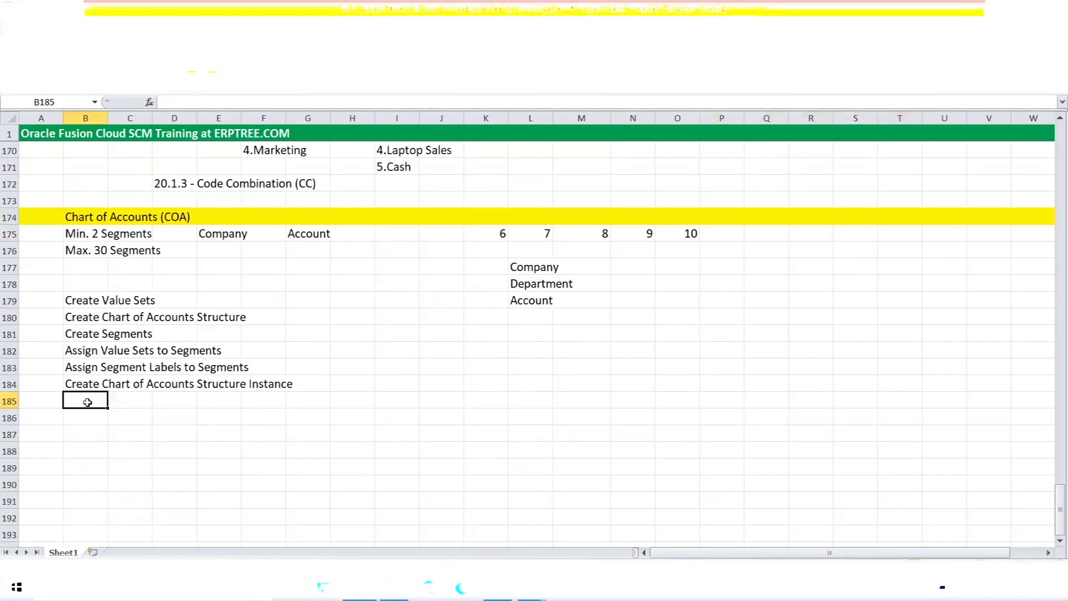
pyautogui.write('Dep')
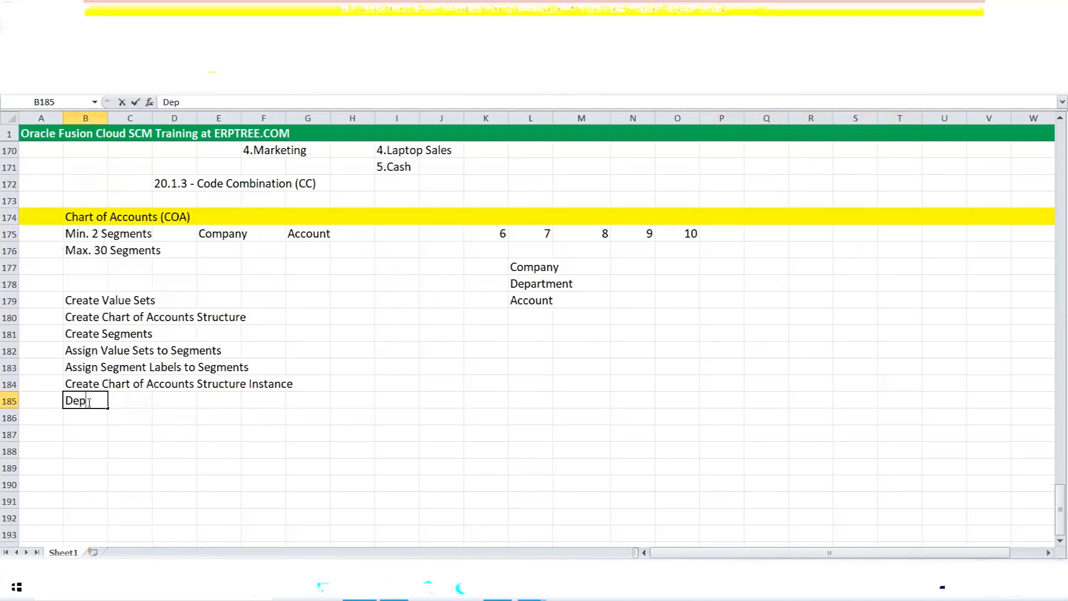
pyautogui.write('loy Accounting Flexfield')
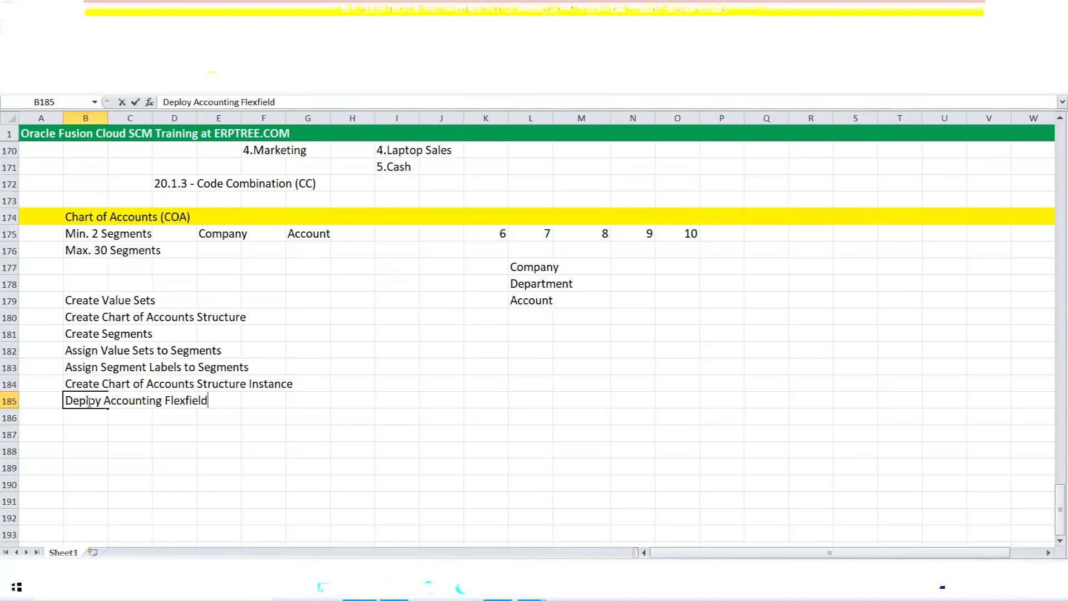
pyautogui.hotkey('ctrl', 'Return')
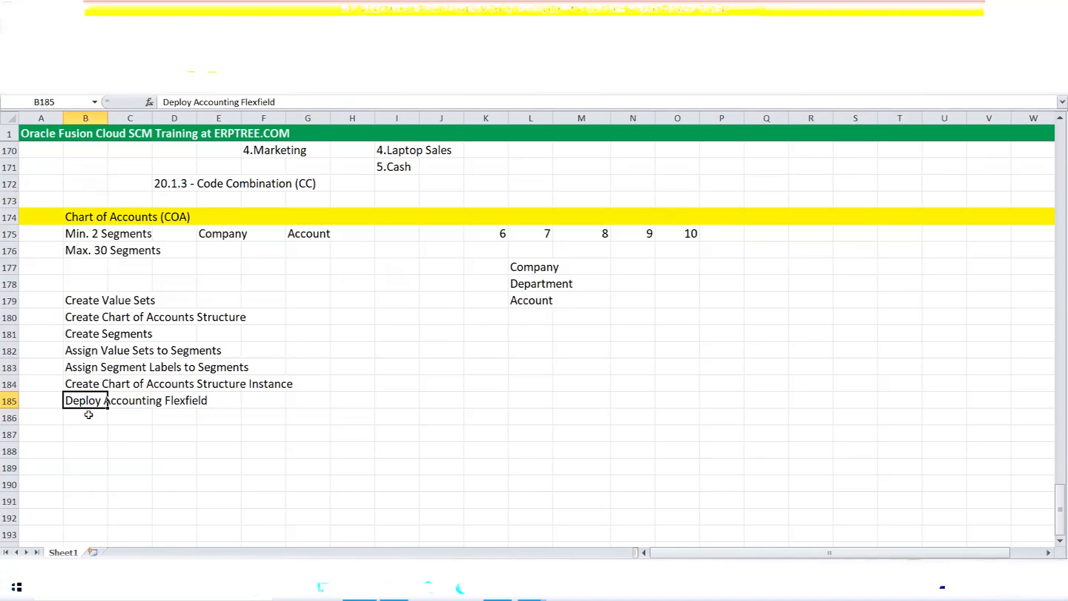
pyautogui.click(89, 414)
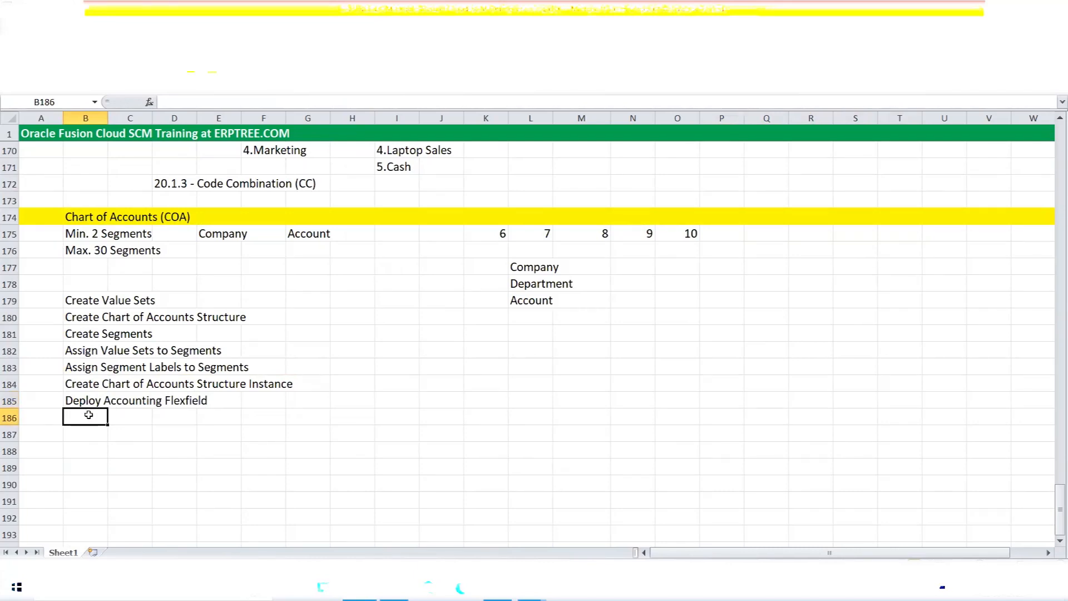
# Highlight the Create Value Sets and Deploy Accounting Flexfield steps, and the value set names and values in the AMEX Inc diagram
pyautogui.doubleClick(106, 300)
pyautogui.moveTo(106, 300); pyautogui.dragTo(152, 300)
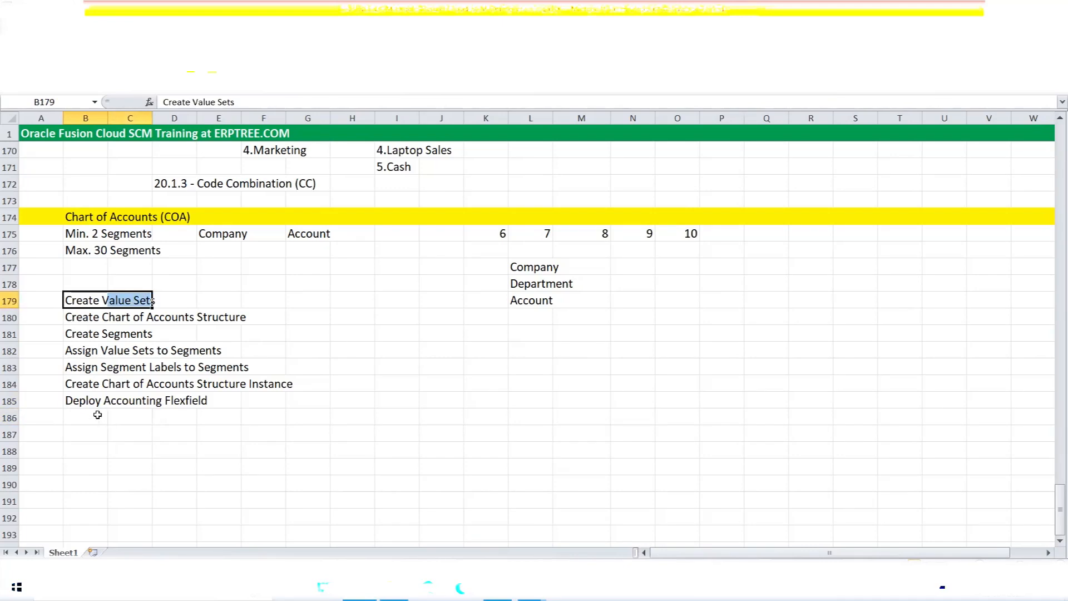
pyautogui.moveTo(98, 401); pyautogui.dragTo(192, 401)
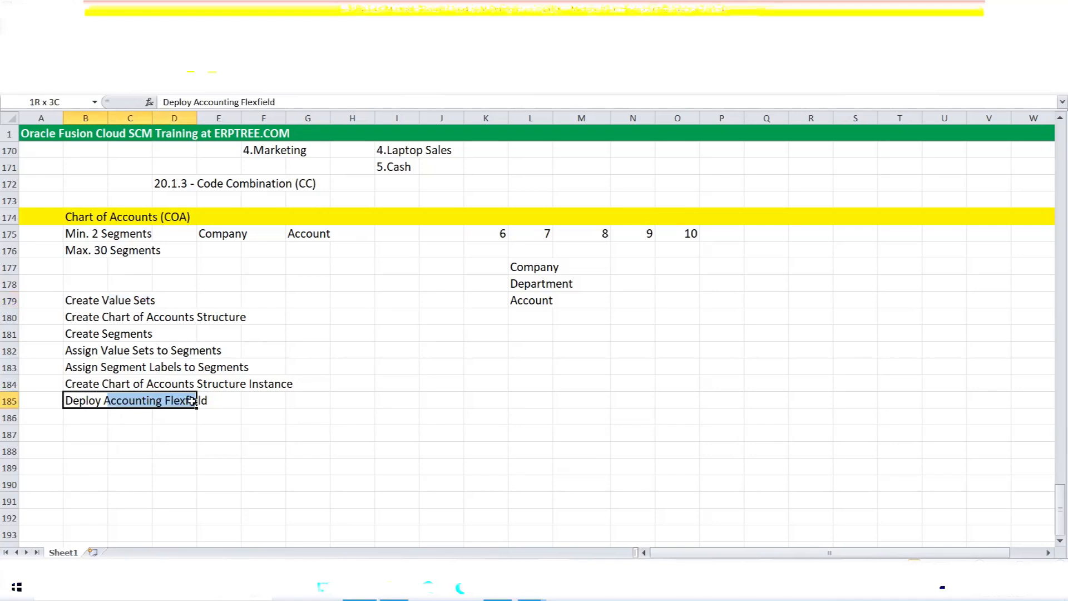
pyautogui.moveTo(83, 296); pyautogui.dragTo(149, 302)
pyautogui.scroll(4, 262, 369)
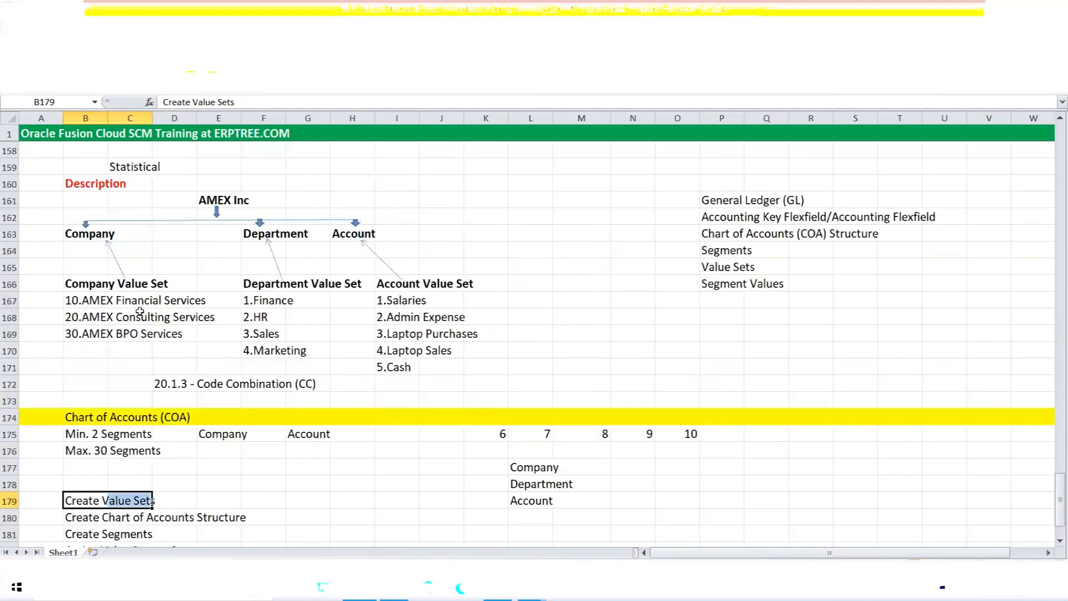
pyautogui.moveTo(86, 282); pyautogui.dragTo(456, 283)
pyautogui.moveTo(121, 299); pyautogui.dragTo(458, 364)
pyautogui.click(371, 496)
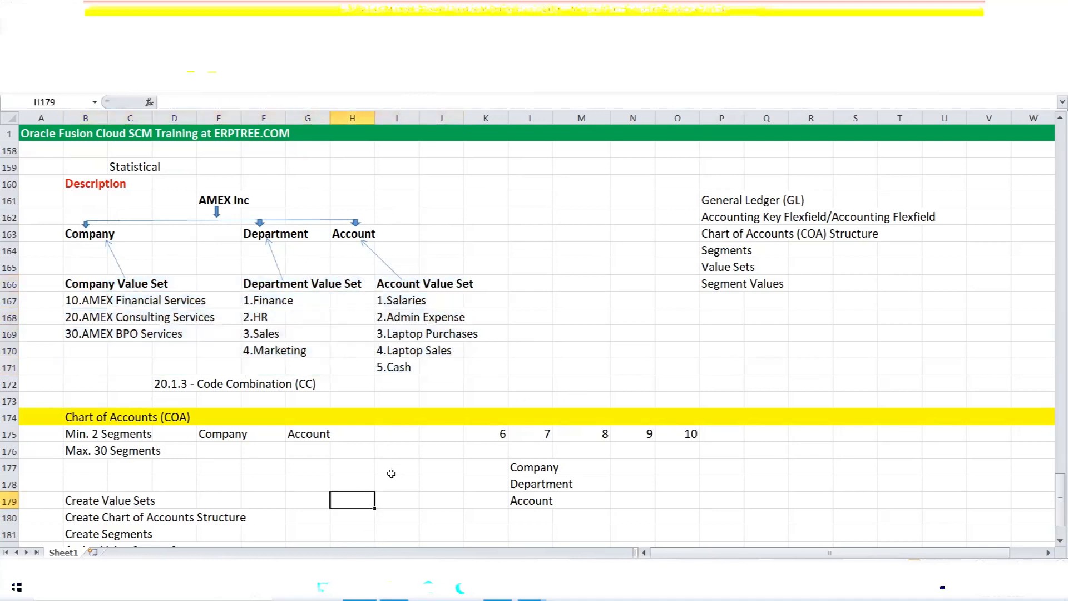
# Enter "Create Segment Values" in B186 and highlight the setup steps in rows 179 to 186
pyautogui.scroll(-5, 395, 468)
pyautogui.click(92, 371)
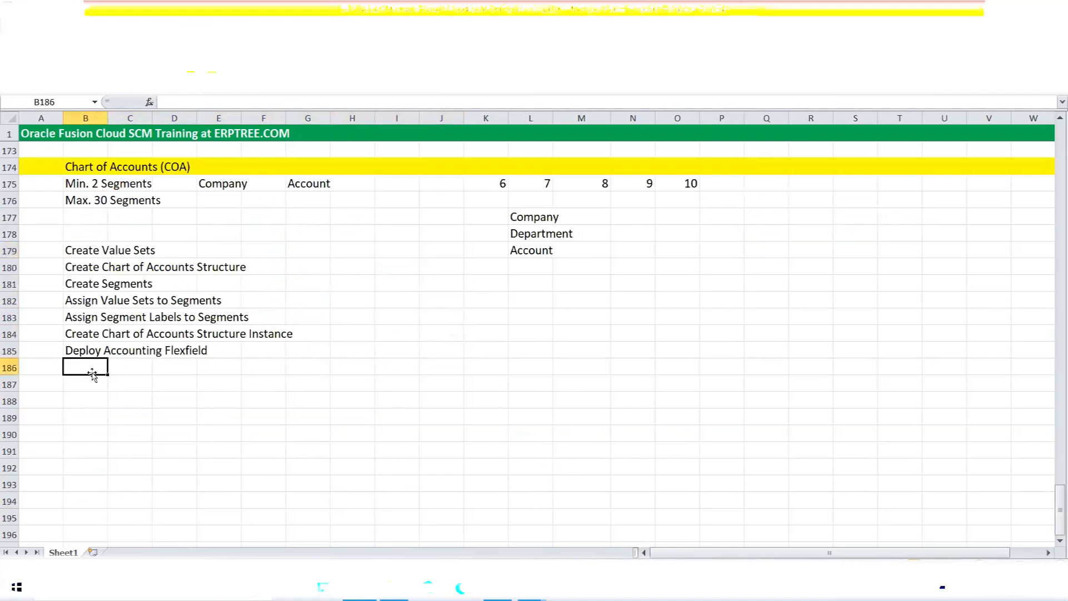
pyautogui.write('Create ')
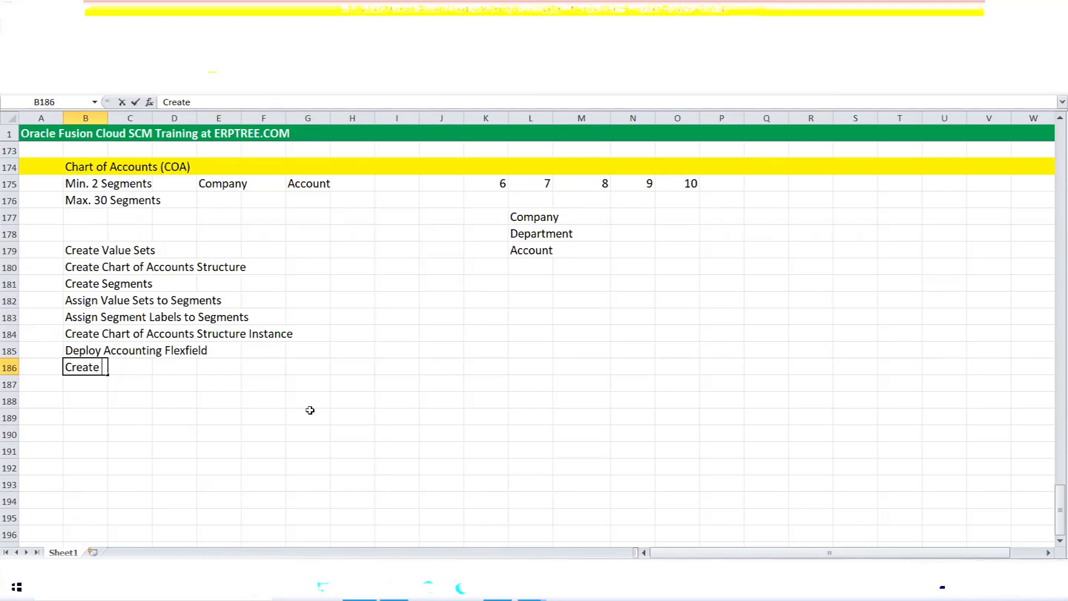
pyautogui.write('Segment V')
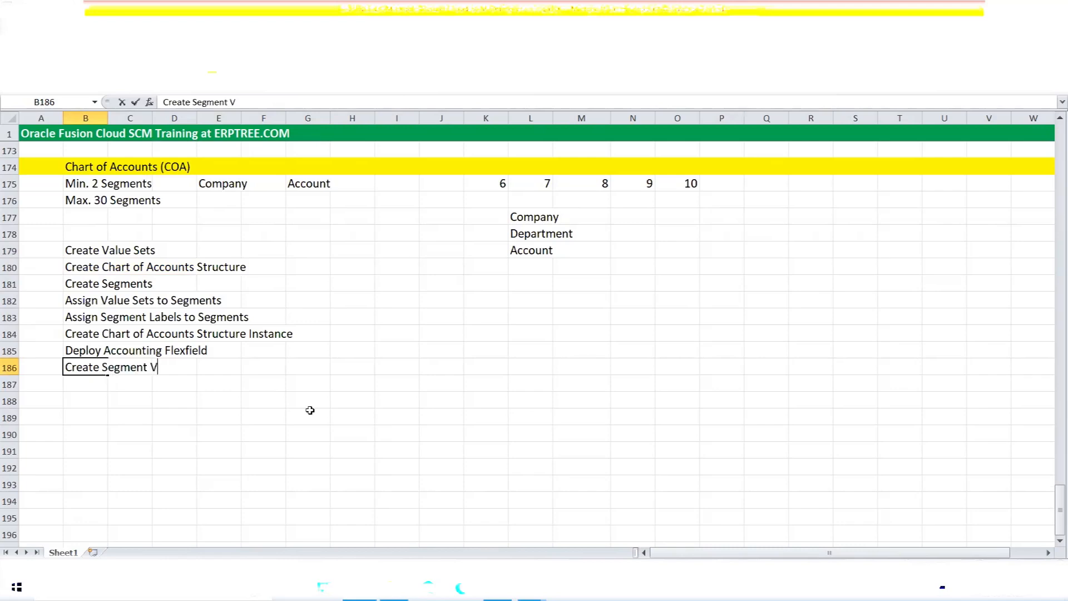
pyautogui.write('alues')
pyautogui.hotkey('ctrl', 'Return')
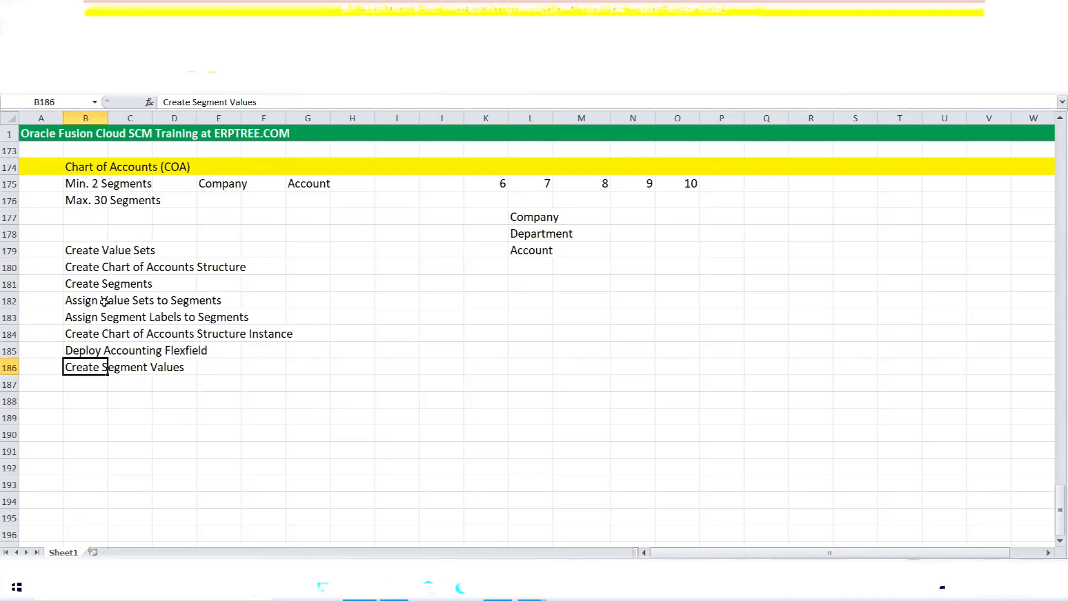
pyautogui.moveTo(70, 250); pyautogui.dragTo(262, 359)
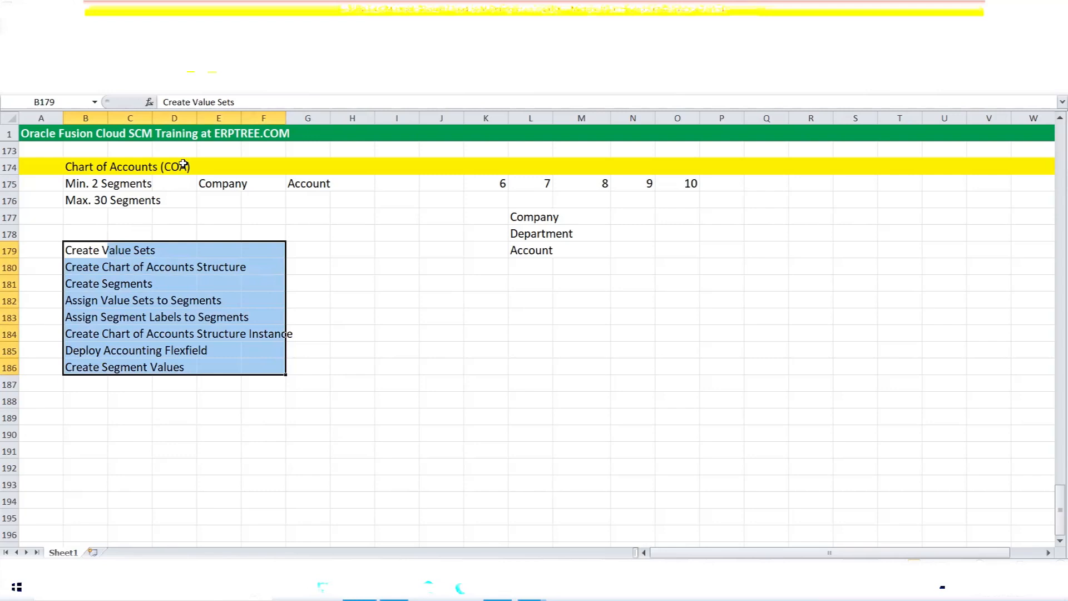
# Enter "Assign Value Attributes to Segment Values" in B187 as the final setup step
pyautogui.click(88, 388)
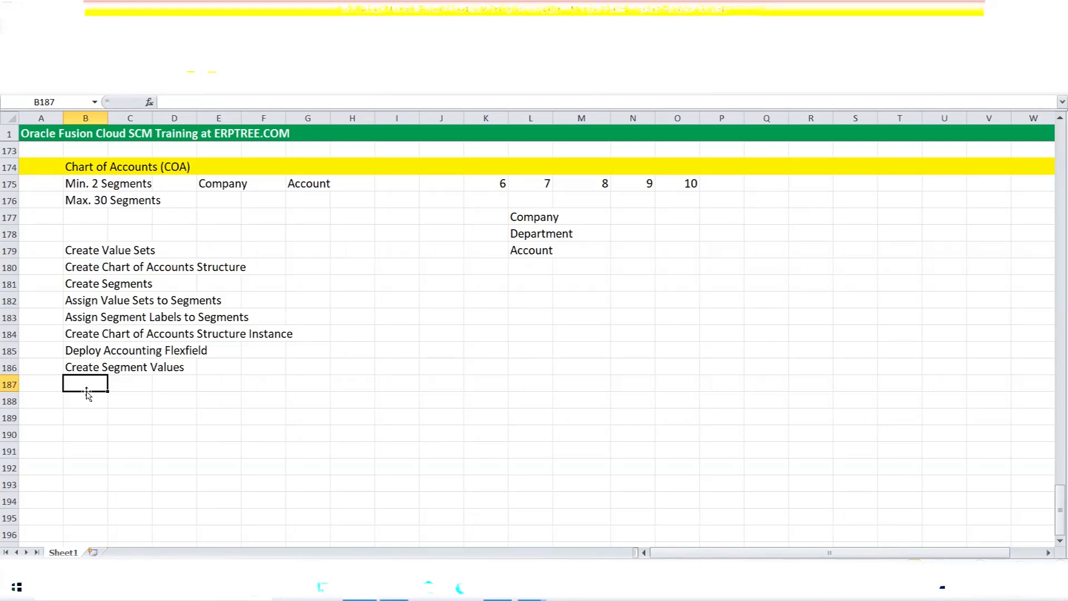
pyautogui.write('Ass')
pyautogui.write('Value')
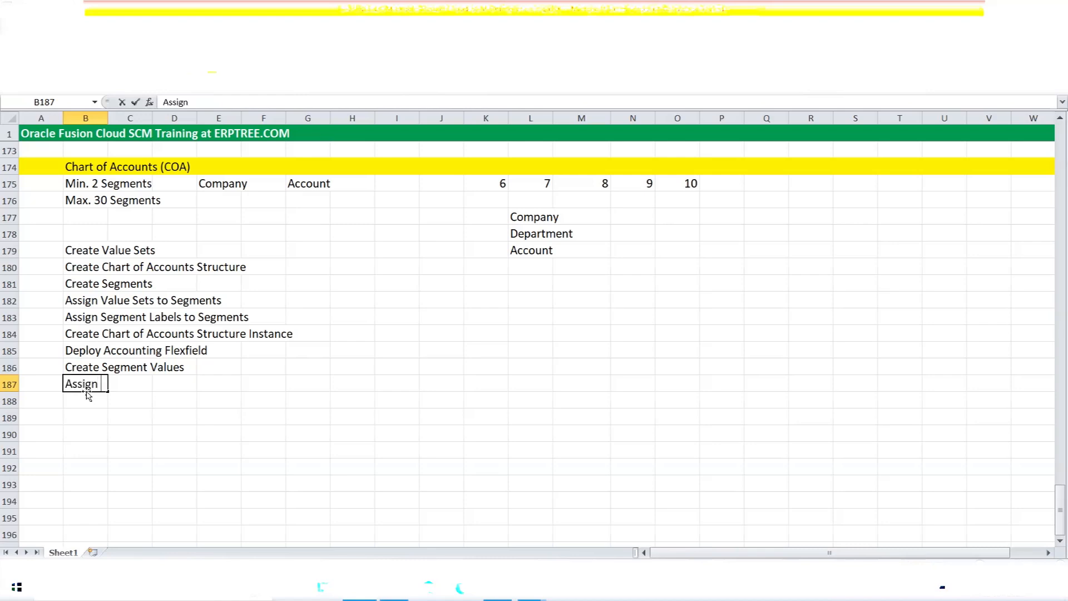
pyautogui.write(' Attribute')
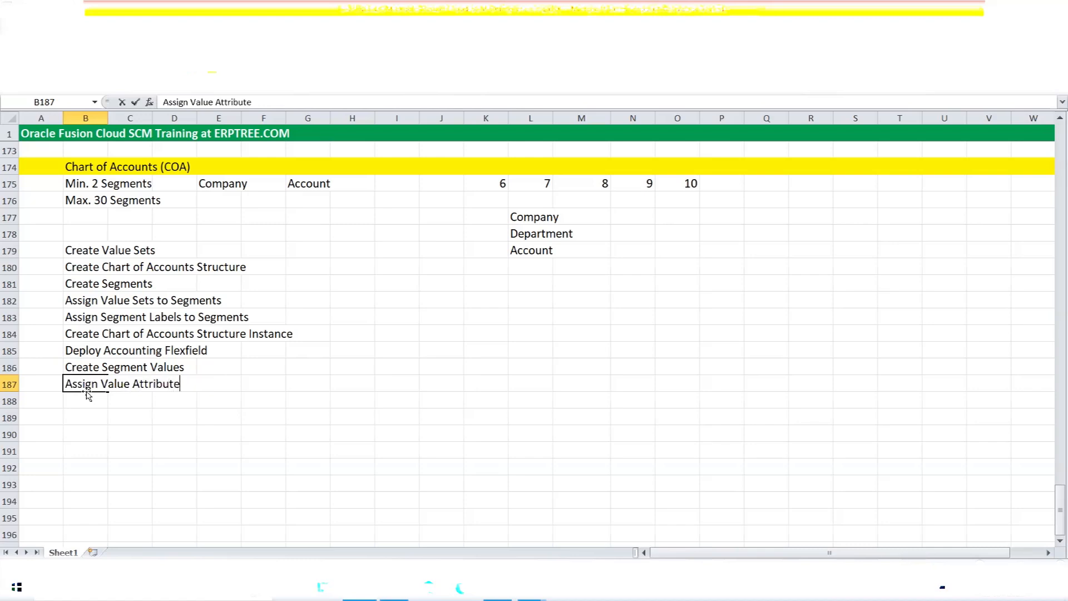
pyautogui.write('s to Segment V')
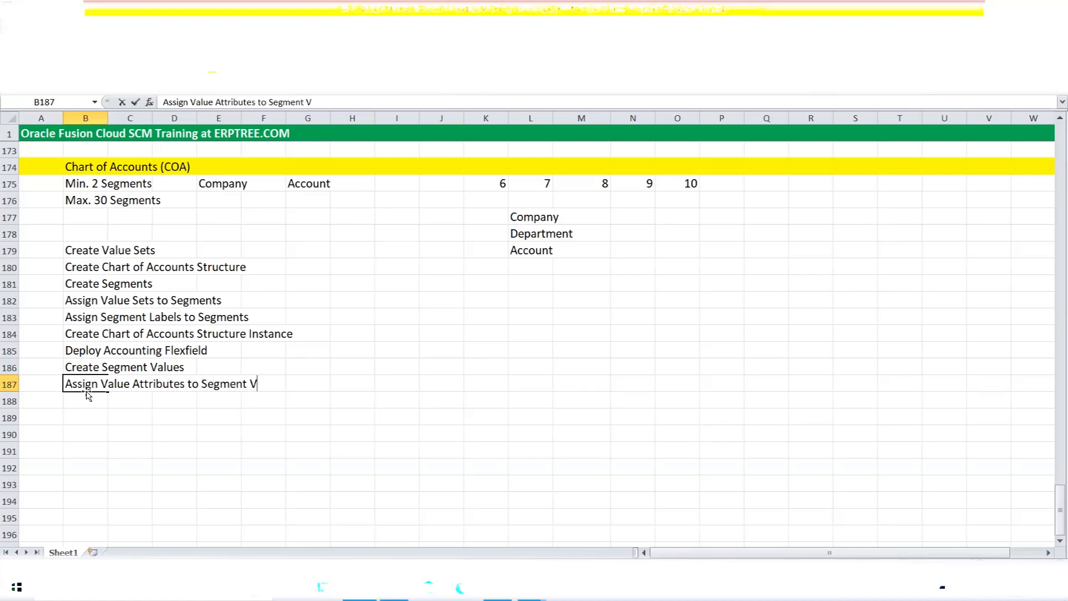
pyautogui.write('A')
pyautogui.press('BackSpace')
pyautogui.write('alues')
pyautogui.click(86, 390)
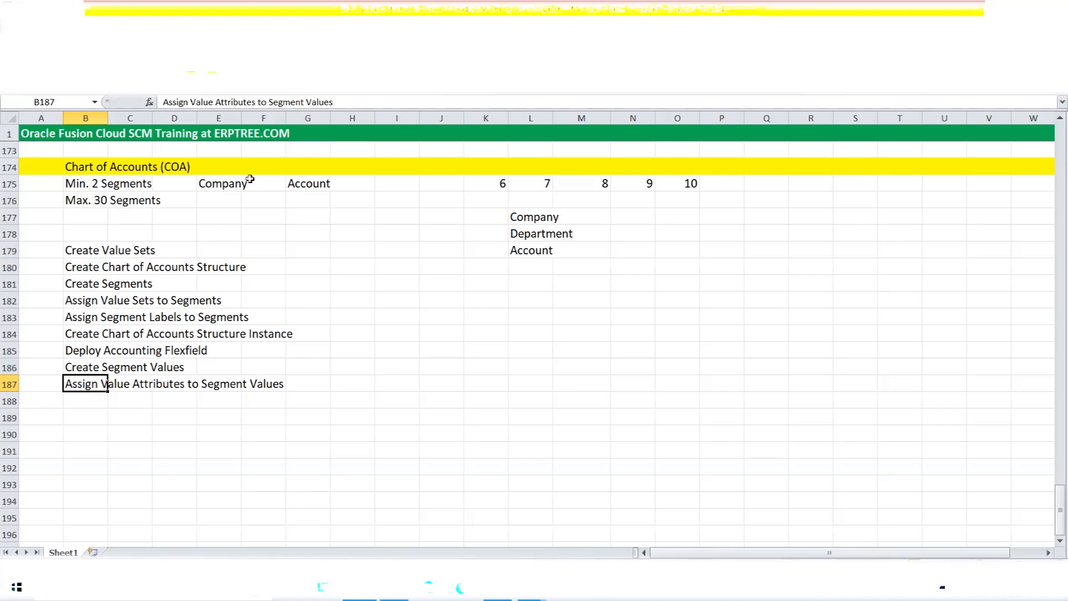
# Put quotation marks around "Value Attributes" in the setup step in B187
pyautogui.click(190, 102)
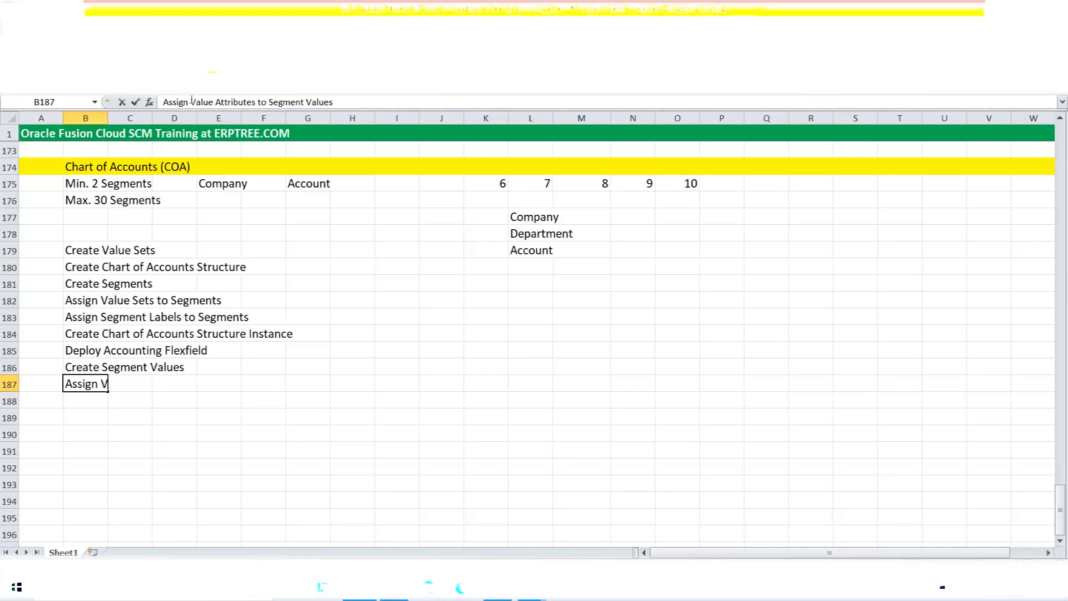
pyautogui.write('"')
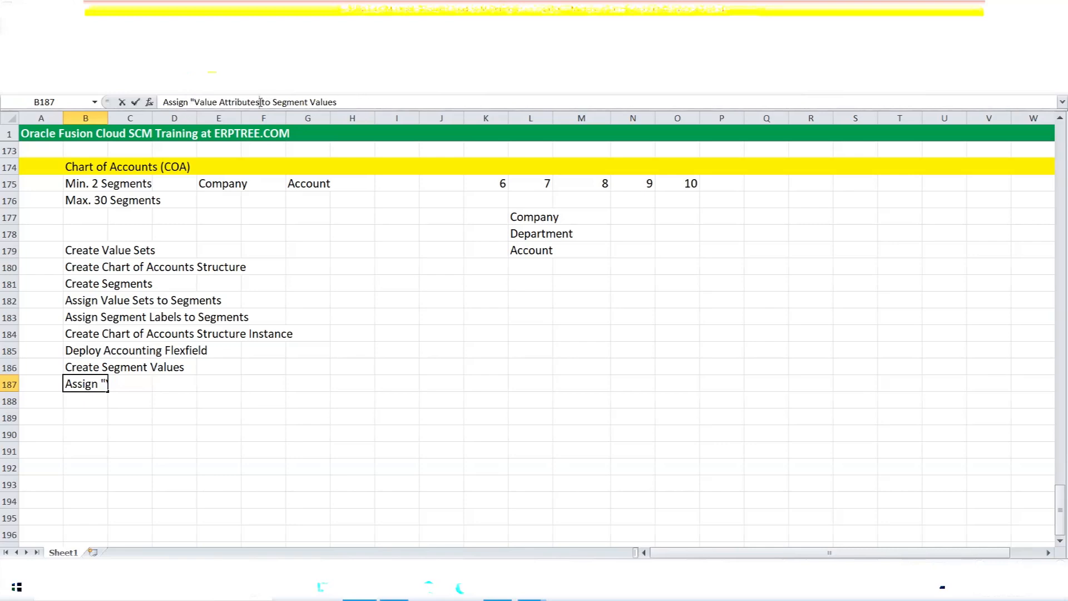
pyautogui.write('"')
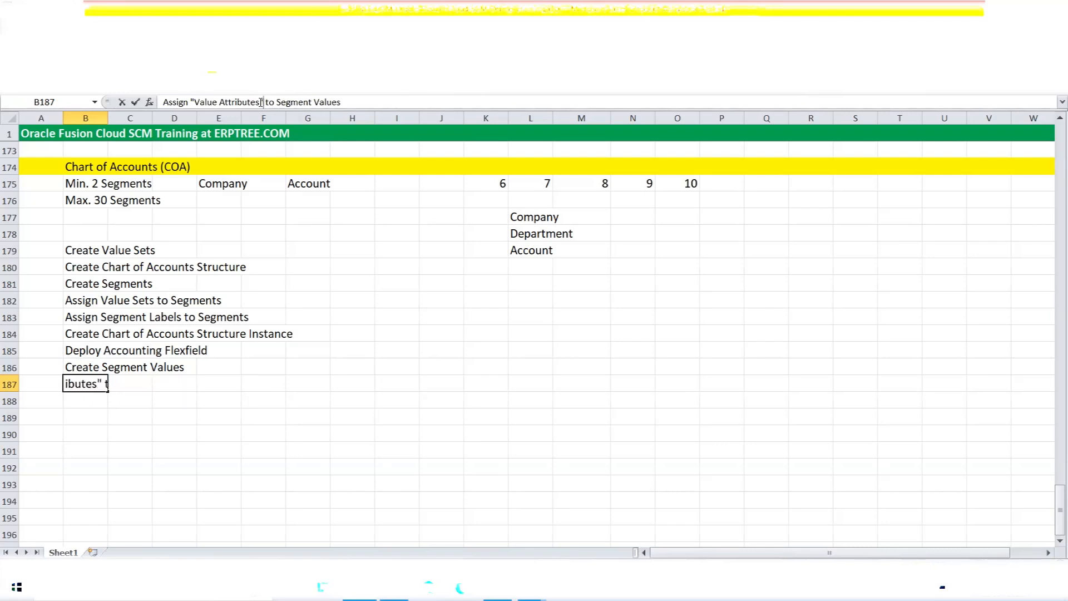
pyautogui.click(215, 467)
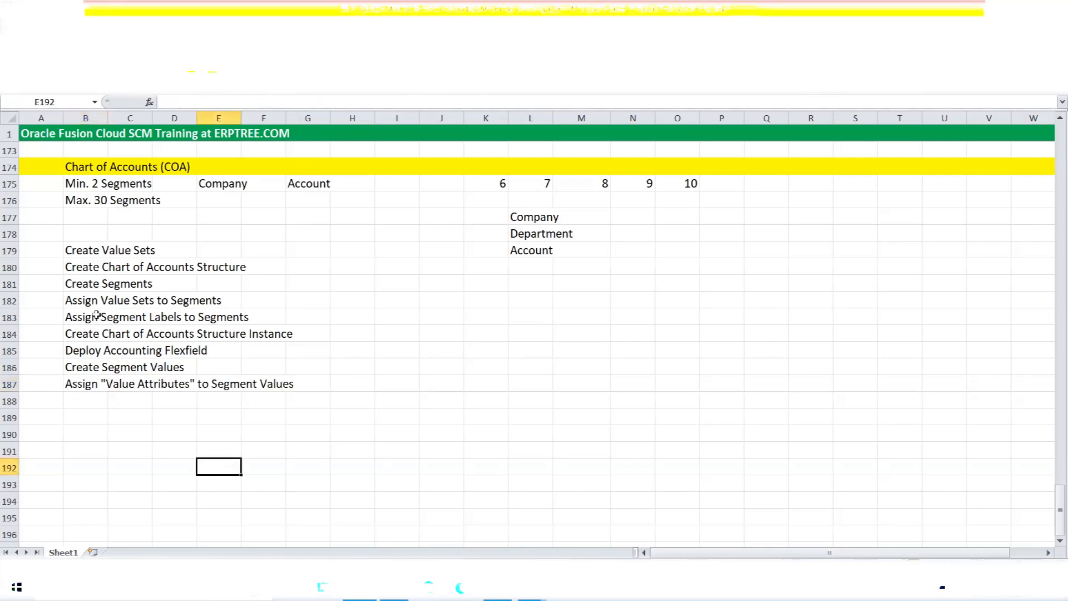
# Put quotation marks around "Segment Labels" in B183 and highlight the example segments in L177 to L179
pyautogui.click(75, 320)
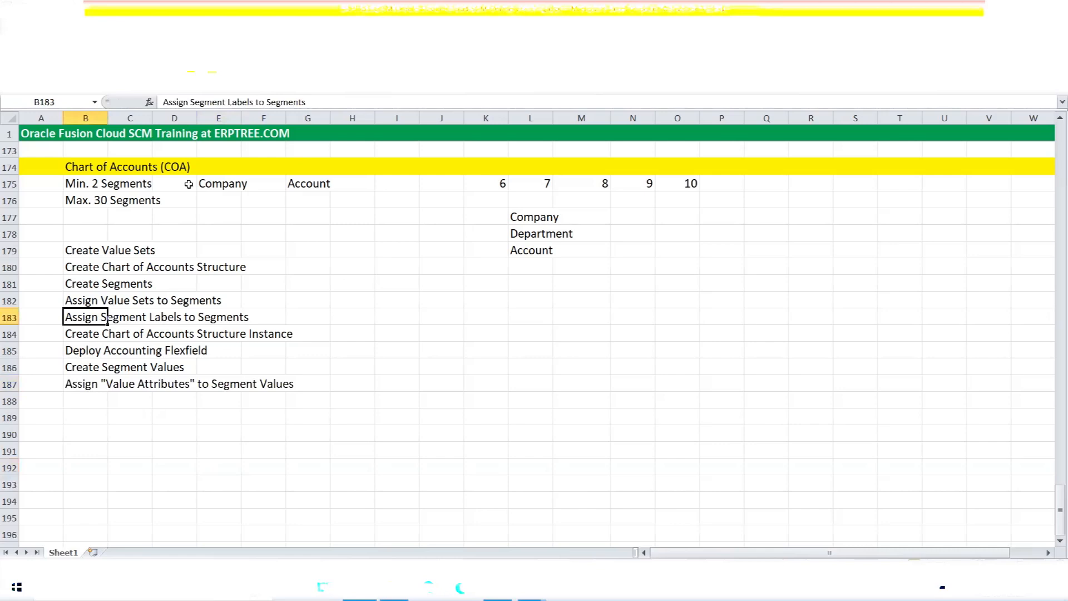
pyautogui.click(191, 102)
pyautogui.write('"')
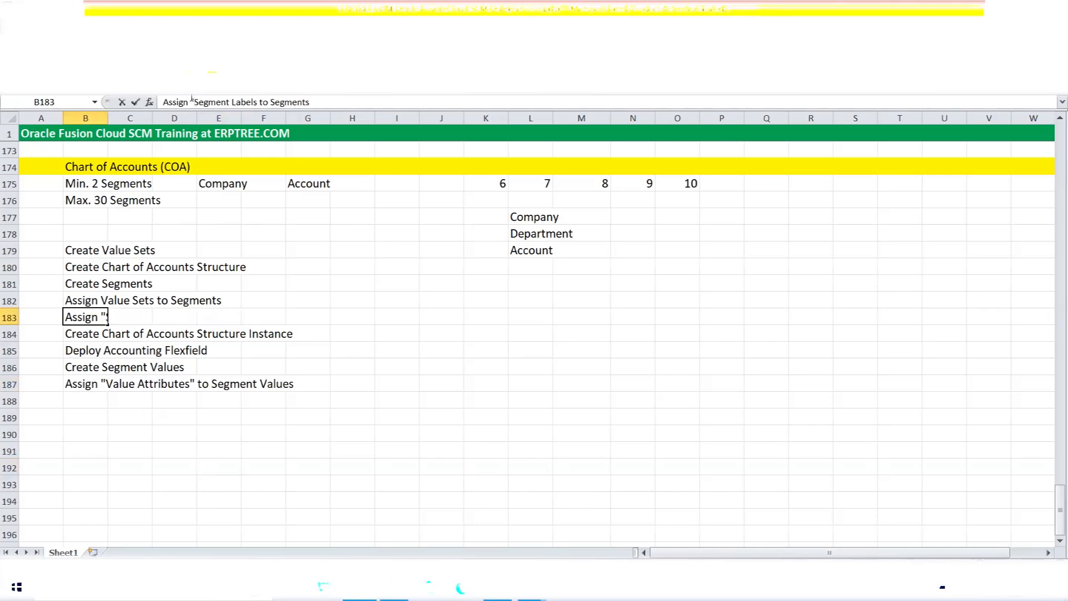
pyautogui.click(258, 102)
pyautogui.write('"')
pyautogui.click(646, 447)
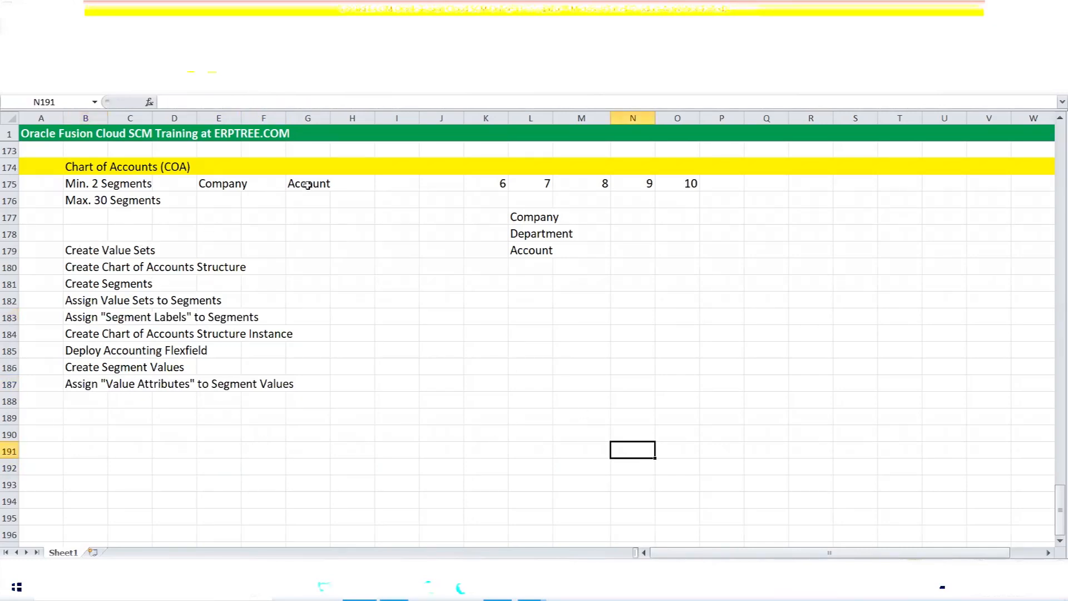
pyautogui.click(532, 223)
pyautogui.moveTo(533, 227); pyautogui.dragTo(535, 253)
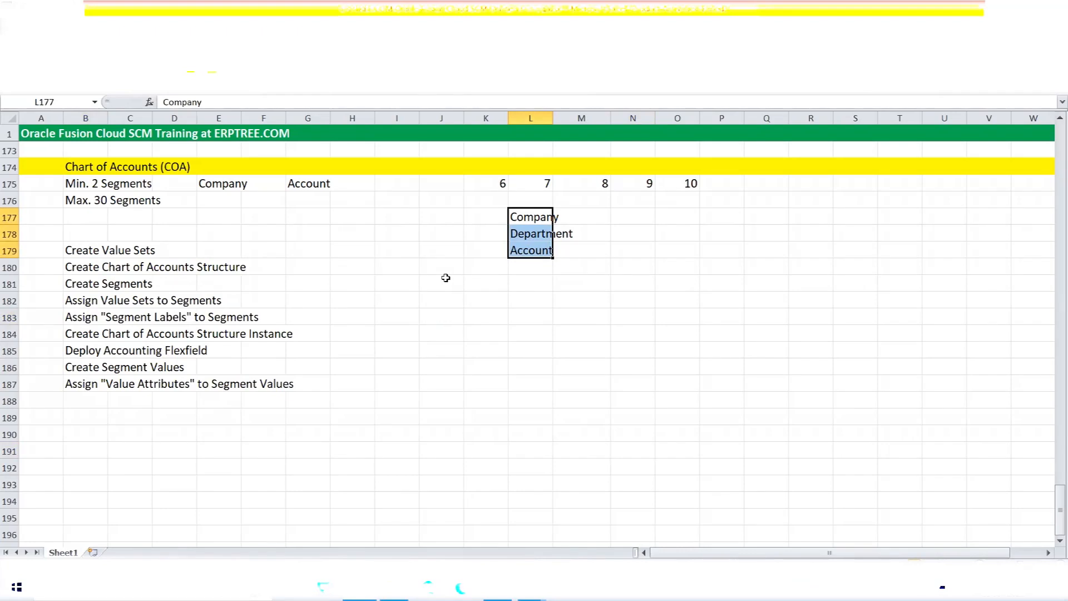
# Switch to the Oracle Fusion application and open the Setup and Maintenance work area
pyautogui.click(496, 588)
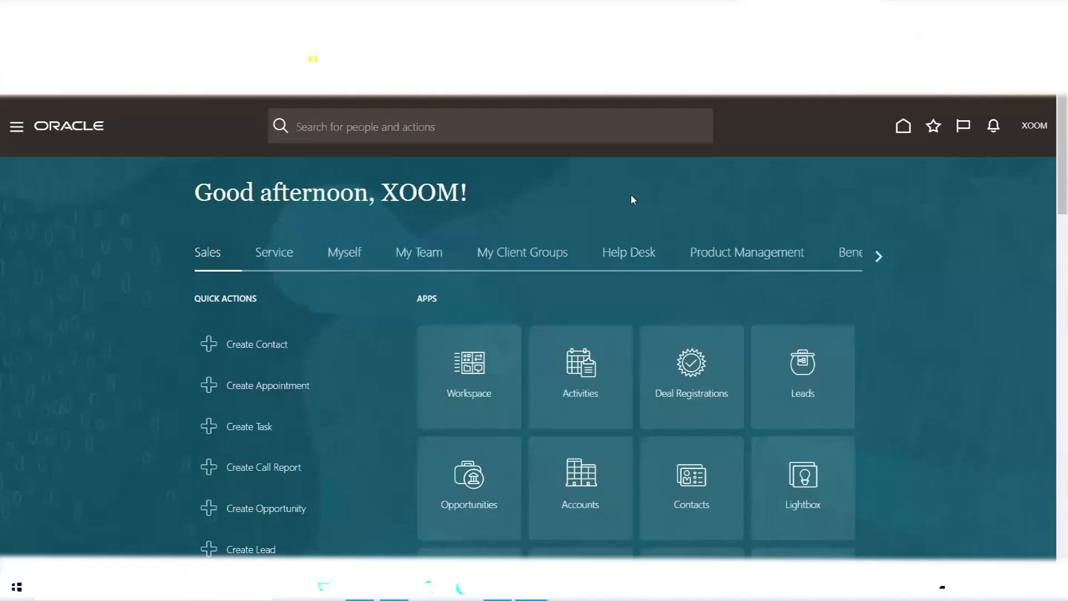
pyautogui.click(1034, 126)
pyautogui.click(806, 333)
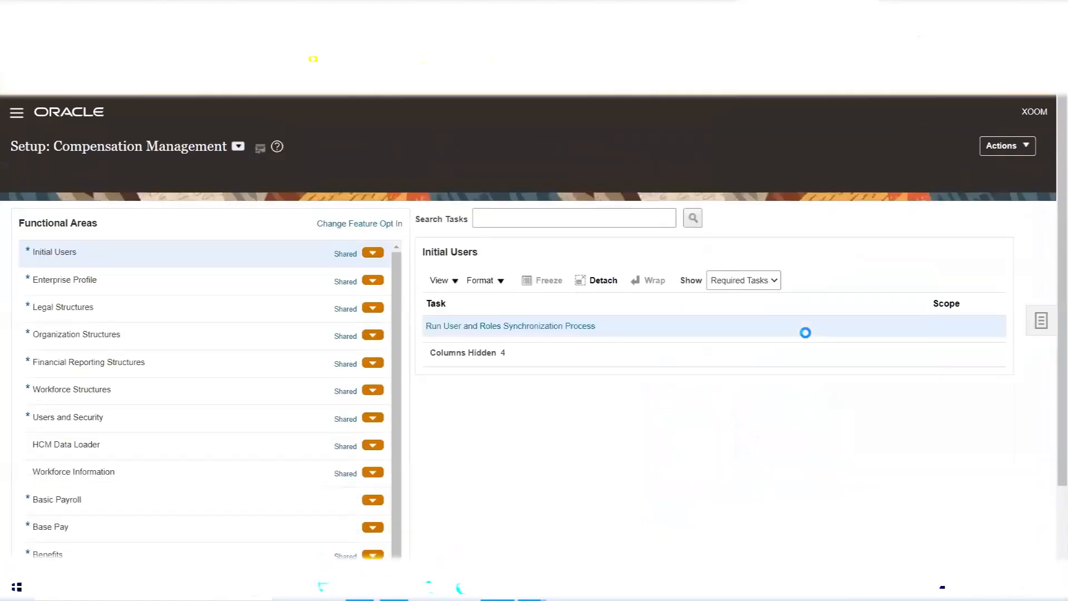
pyautogui.click(1034, 112)
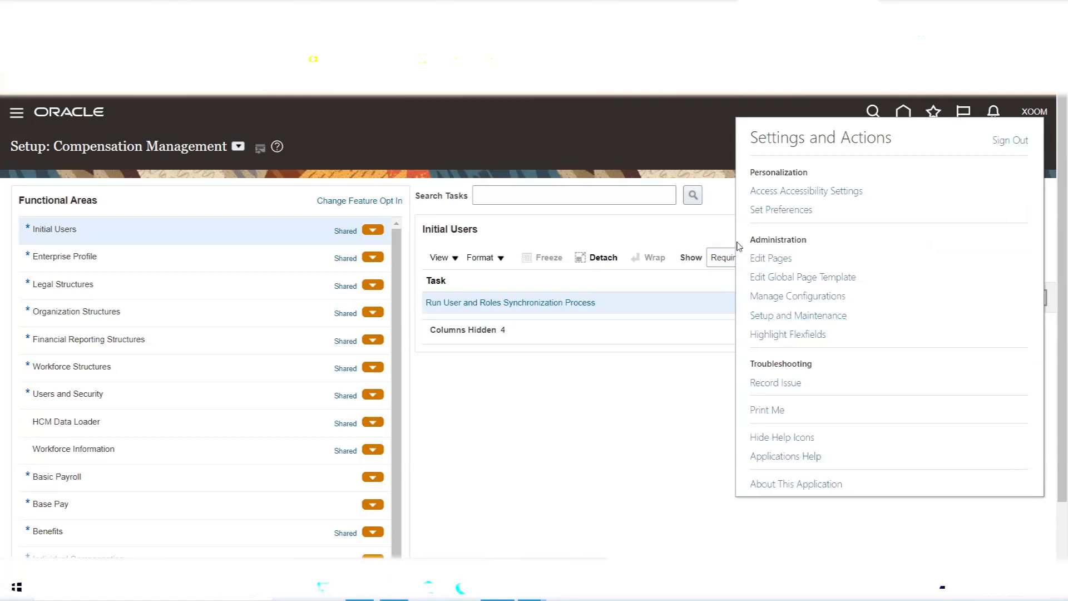
pyautogui.click(719, 208)
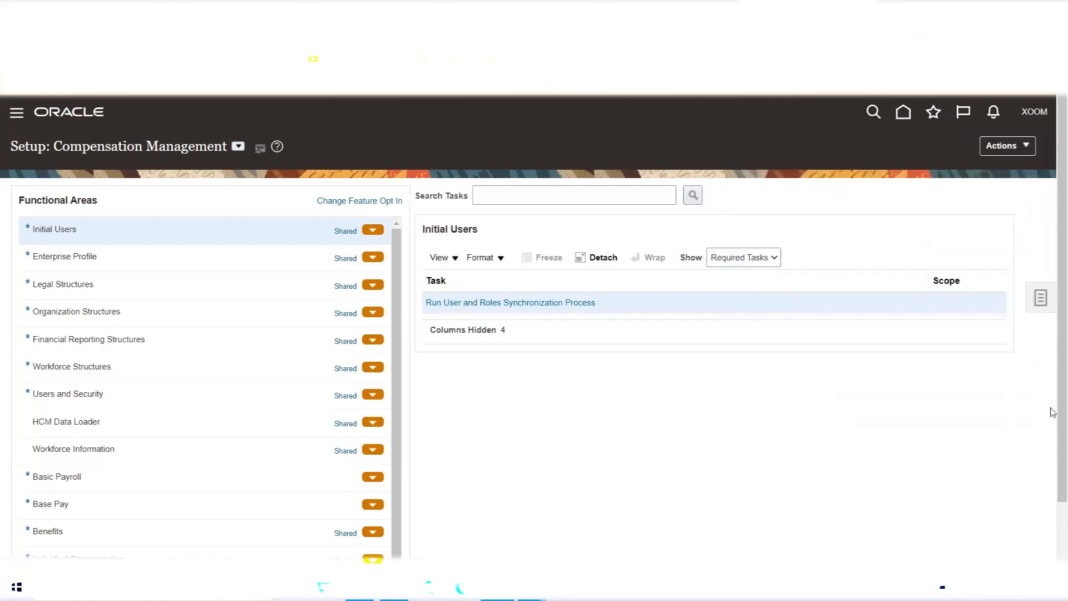
# Open the implementation projects overview and open AMEX Implementation Project
pyautogui.click(1040, 300)
pyautogui.click(946, 191)
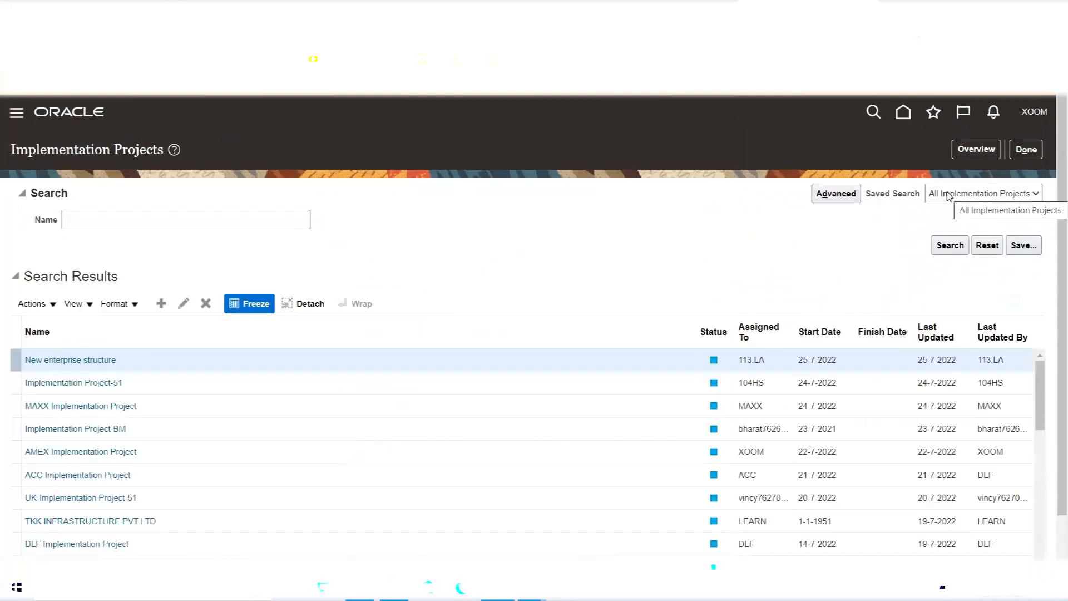
pyautogui.click(974, 153)
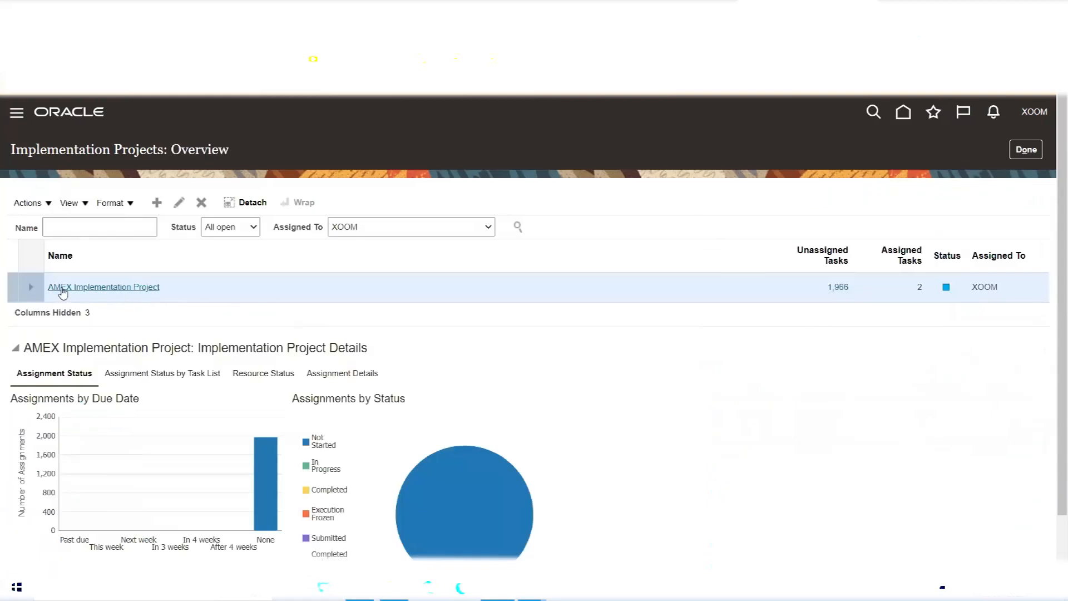
pyautogui.click(138, 290)
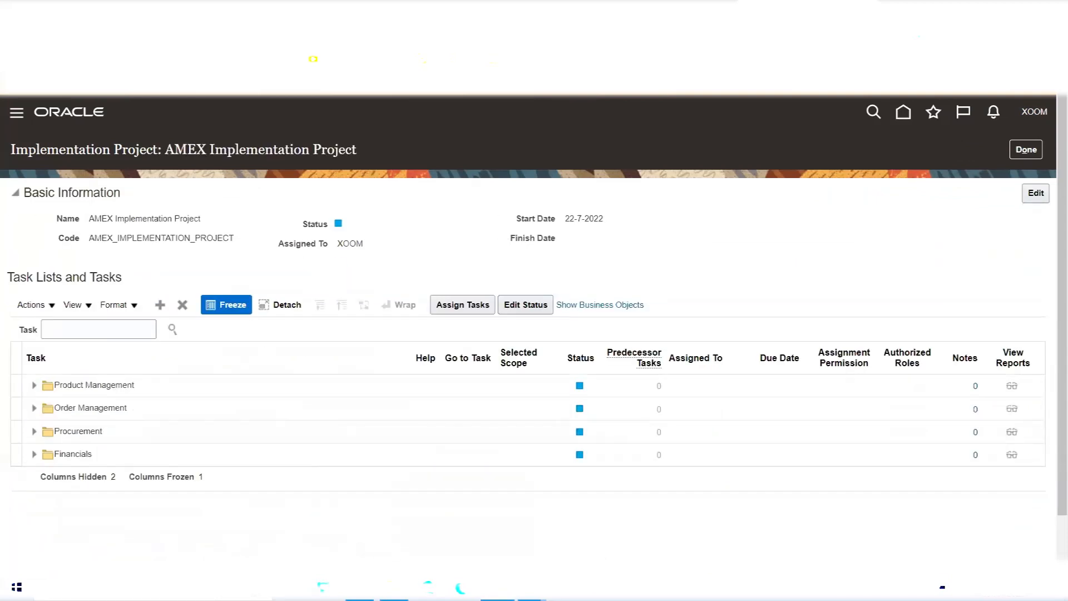
# Switch back to the Excel worksheet and highlight the full list of setup steps in rows 179 to 187
pyautogui.click(359, 588)
pyautogui.moveTo(79, 249); pyautogui.dragTo(272, 383)
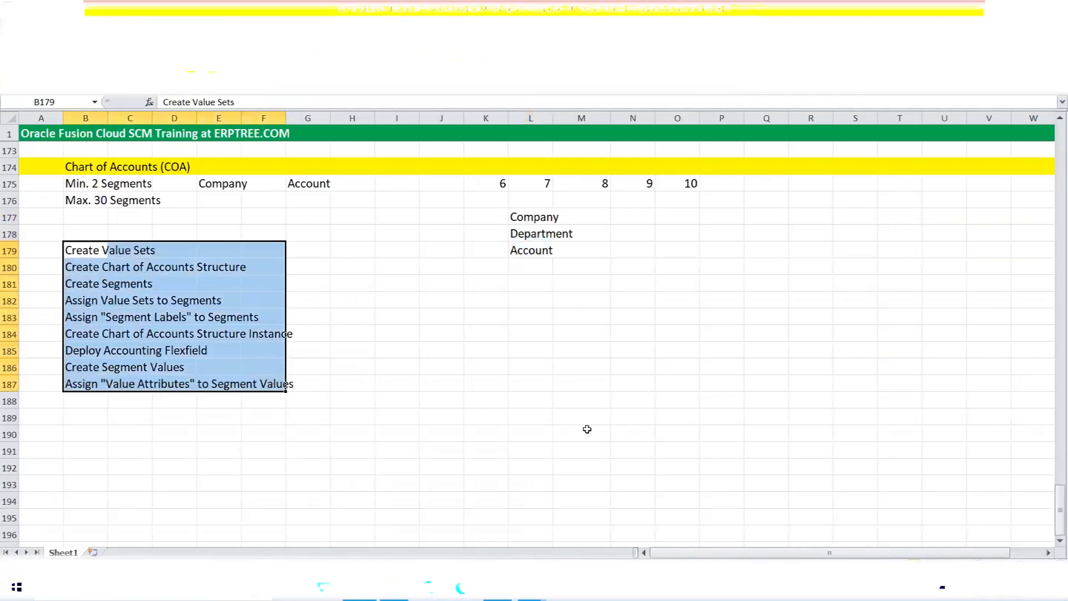
# Switch to the Oracle Fusion application and search the AMEX Implementation Project tasks for "Chart of accounts value sets"
pyautogui.click(991, 7)
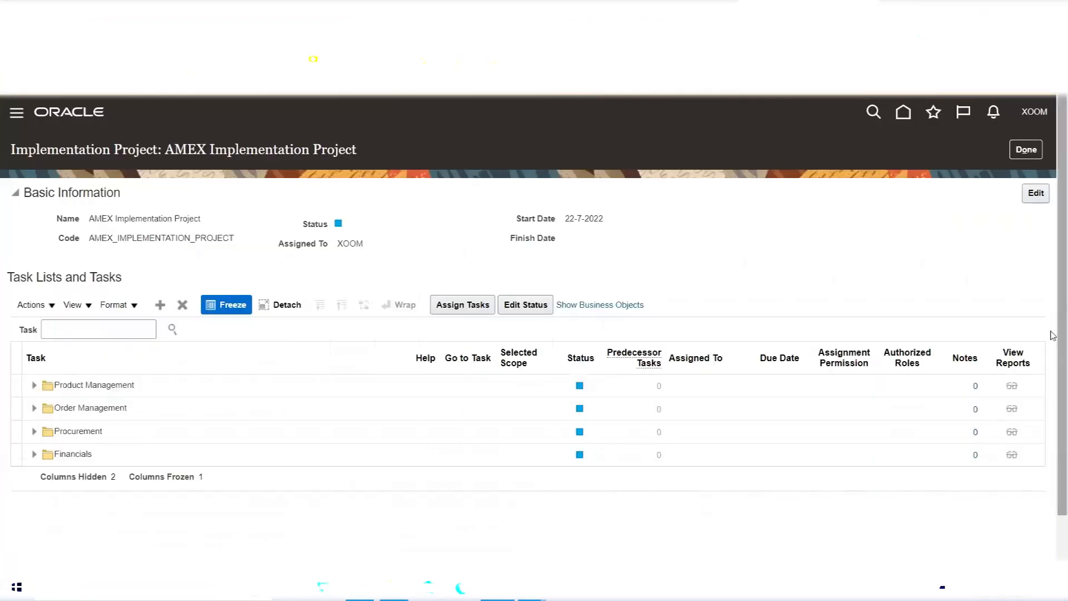
pyautogui.click(102, 332)
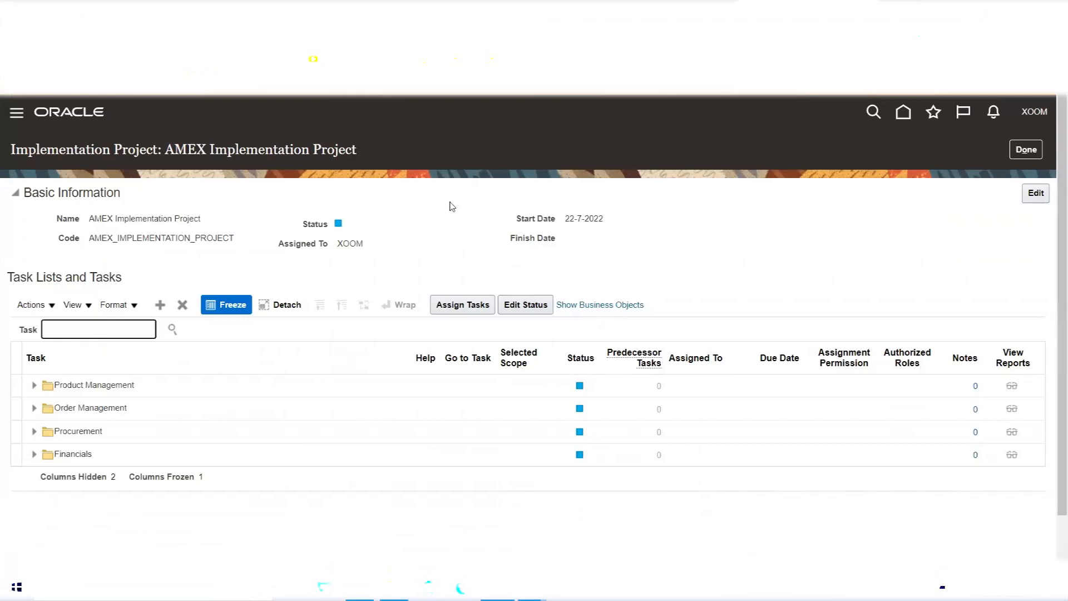
pyautogui.write('Chart of acco')
pyautogui.hotkey('alt', 'Tab')
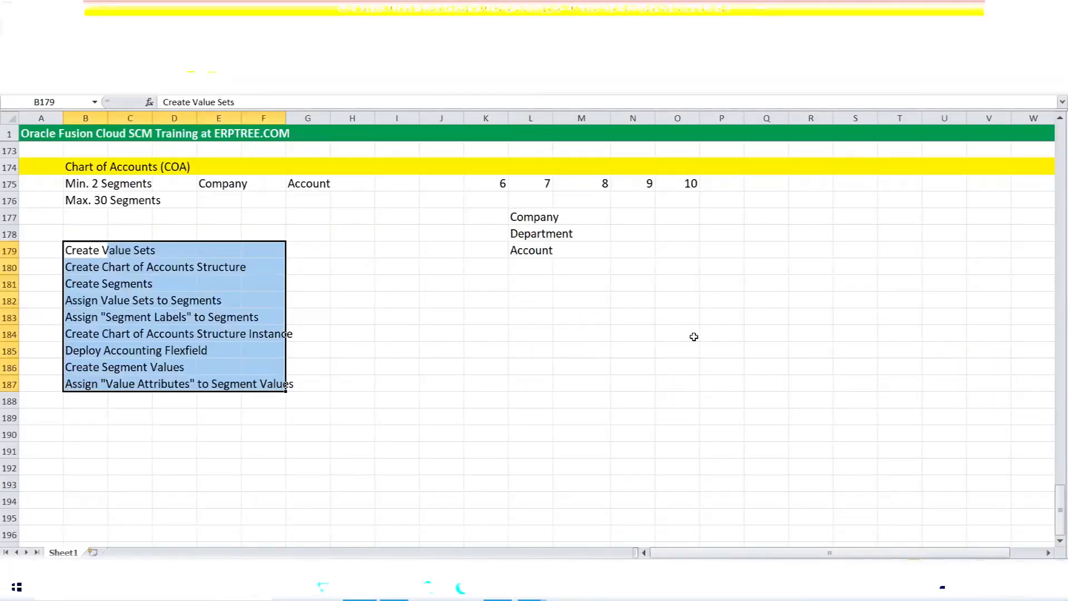
pyautogui.hotkey('alt', 'Tab')
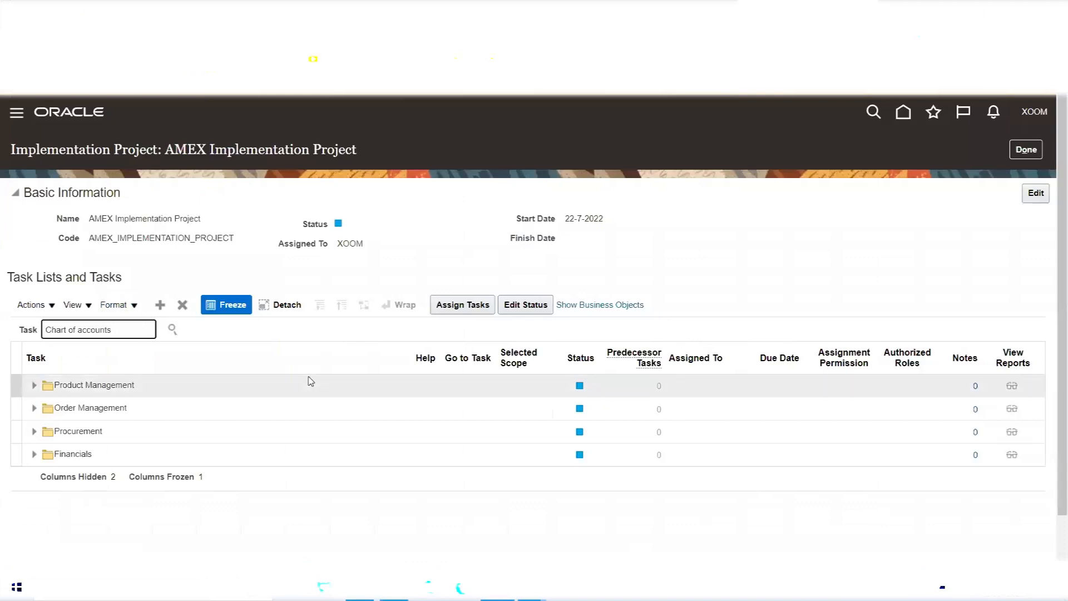
pyautogui.write('alue sets')
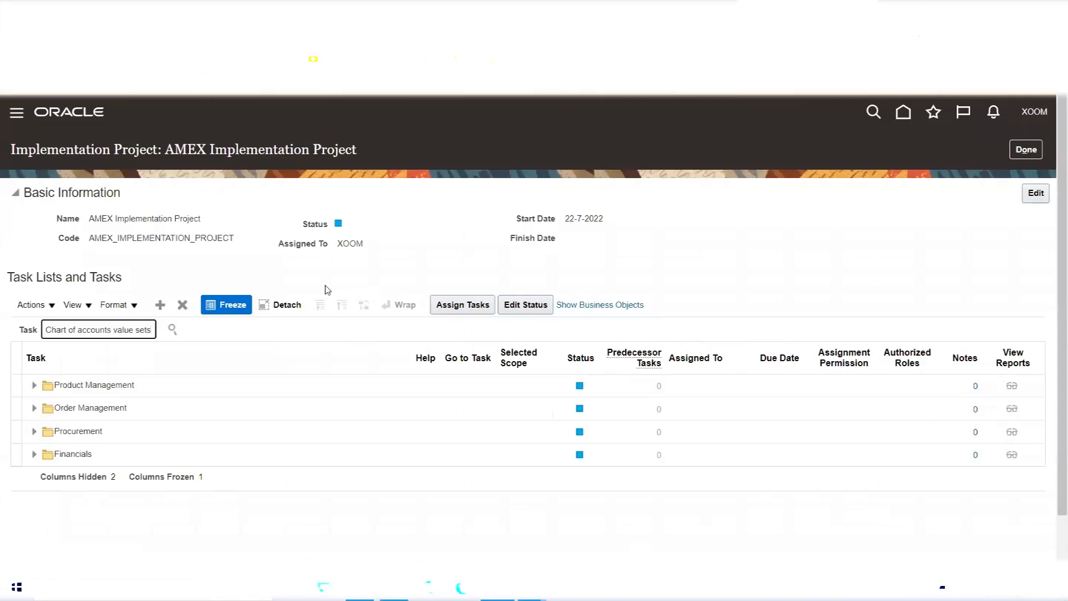
pyautogui.click(172, 330)
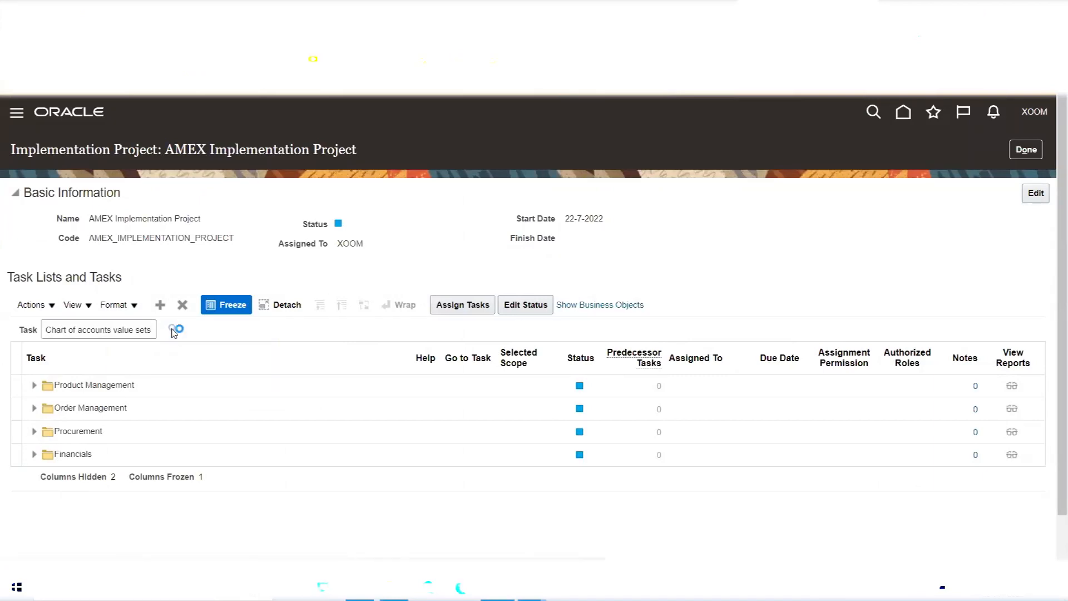
pyautogui.moveTo(167, 350); pyautogui.dragTo(264, 359)
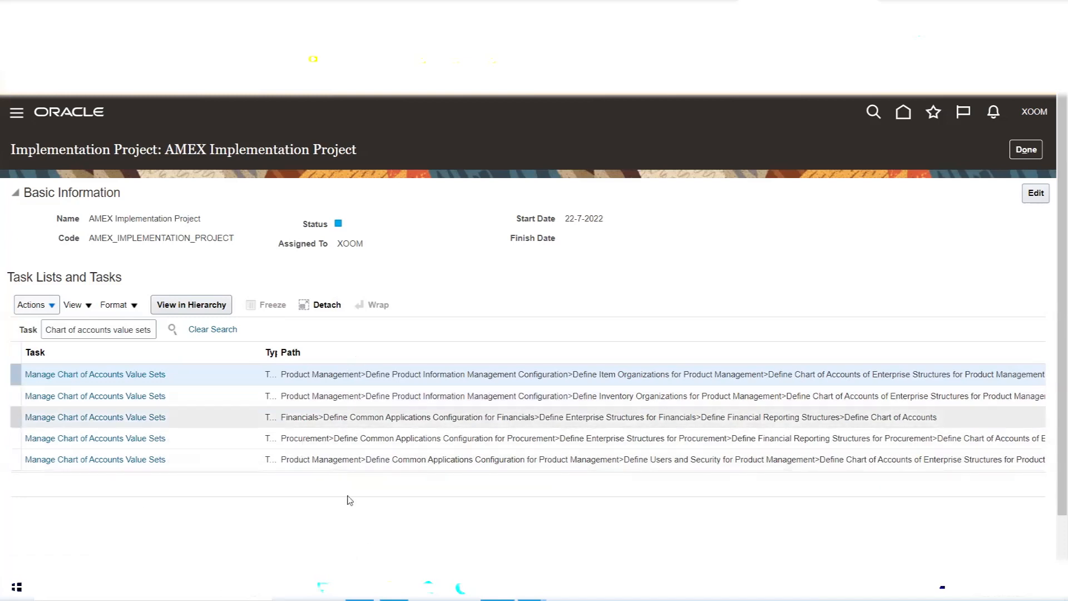
# Open the first Product Management result in its task list and highlight the Create Value Sets step in the Excel worksheet
pyautogui.click(91, 374)
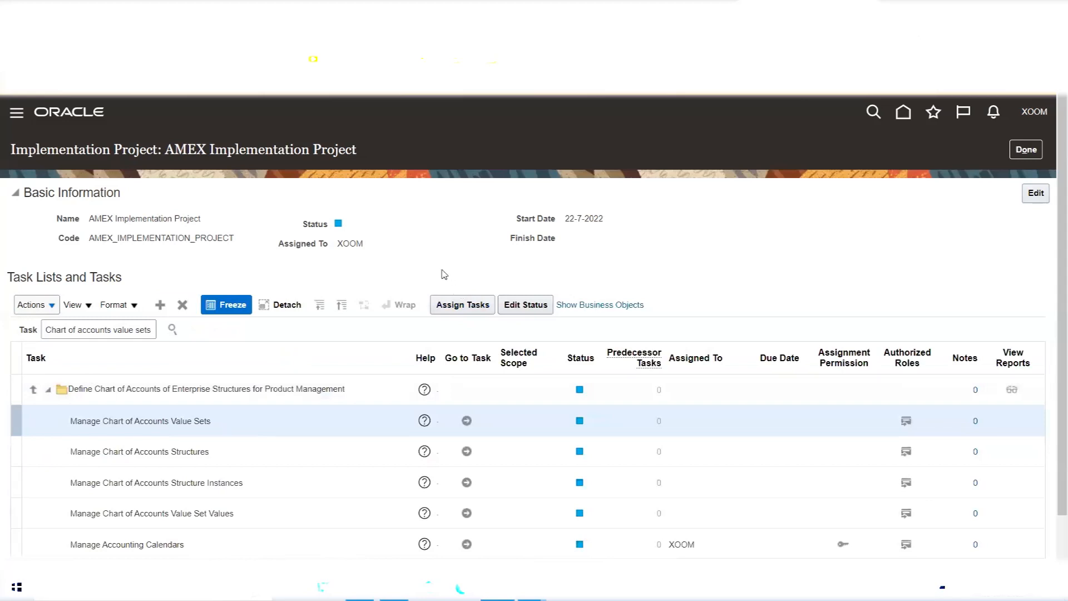
pyautogui.scroll(-2, 439, 269)
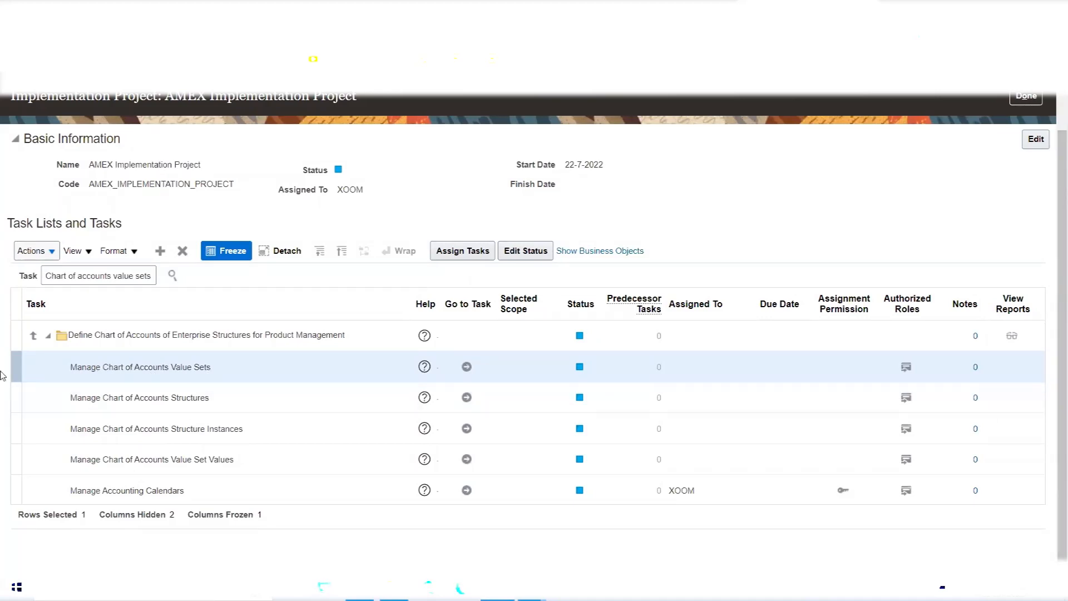
pyautogui.click(360, 587)
pyautogui.moveTo(77, 250); pyautogui.dragTo(154, 251)
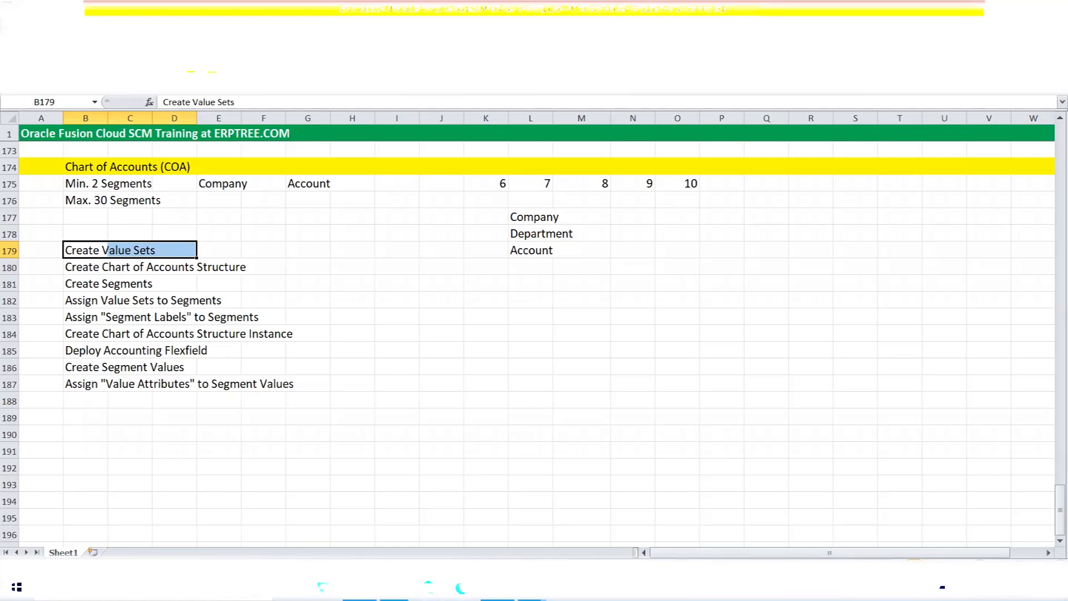
# Switch to Oracle Fusion and match the Manage Chart of Accounts Structures and Structure Instances tasks against the worksheet's setup steps
pyautogui.click(497, 587)
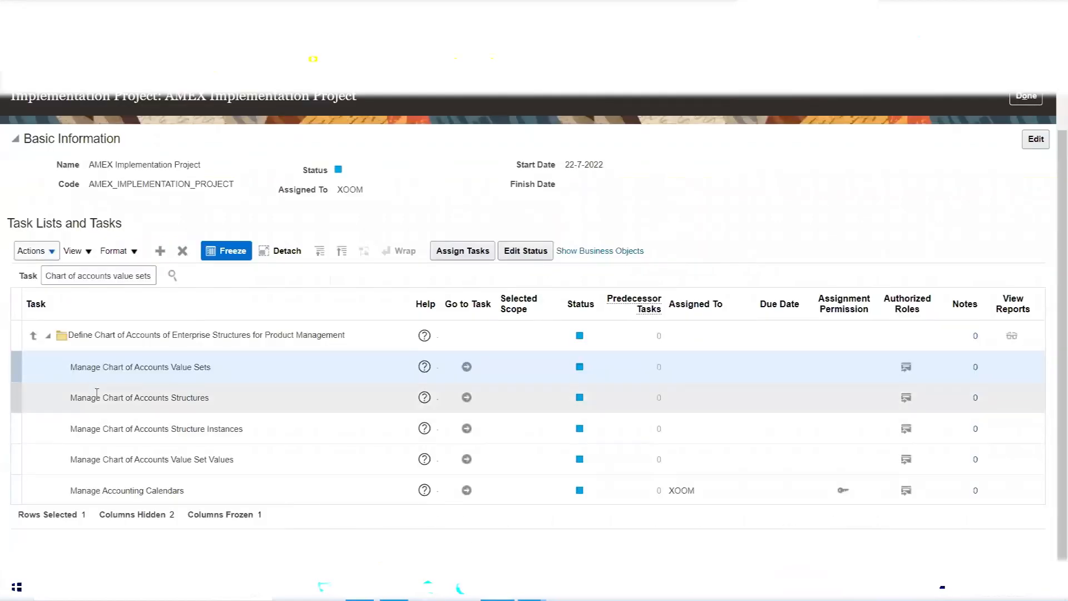
pyautogui.click(96, 393)
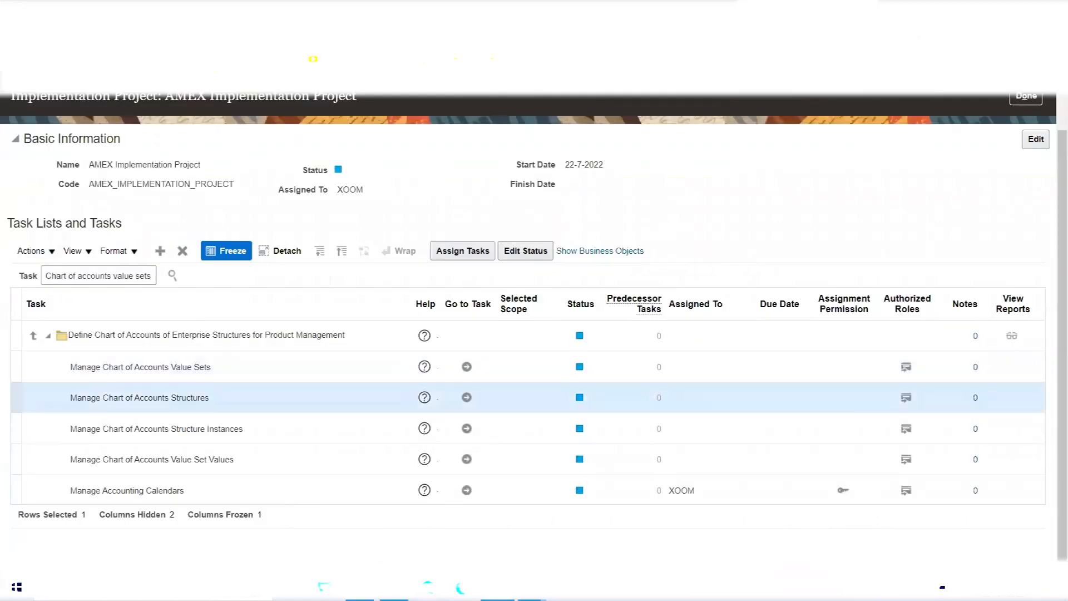
pyautogui.click(359, 587)
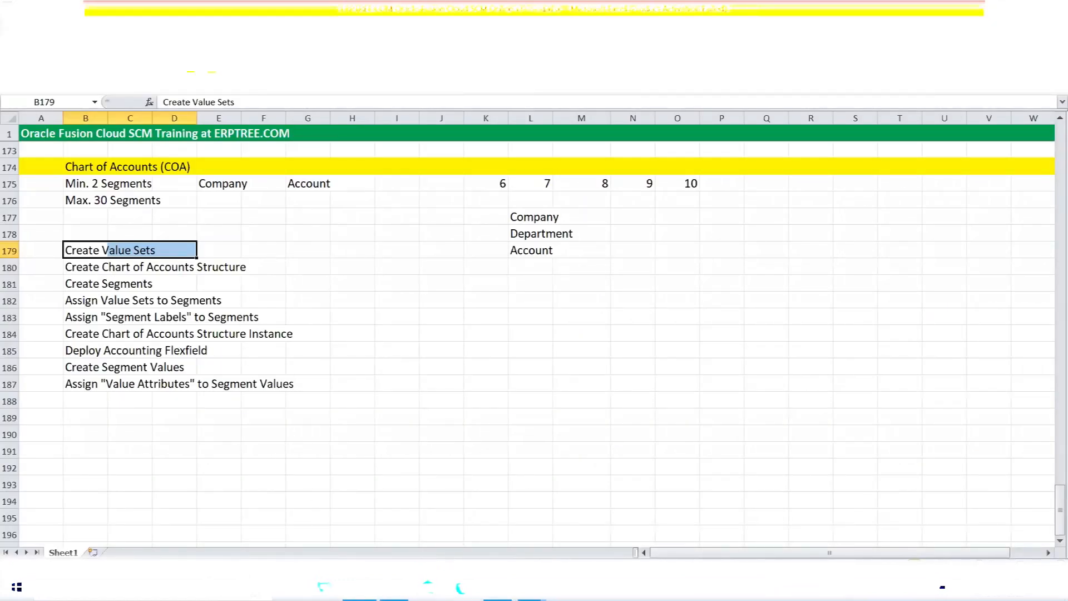
pyautogui.hotkey('alt', 'Tab')
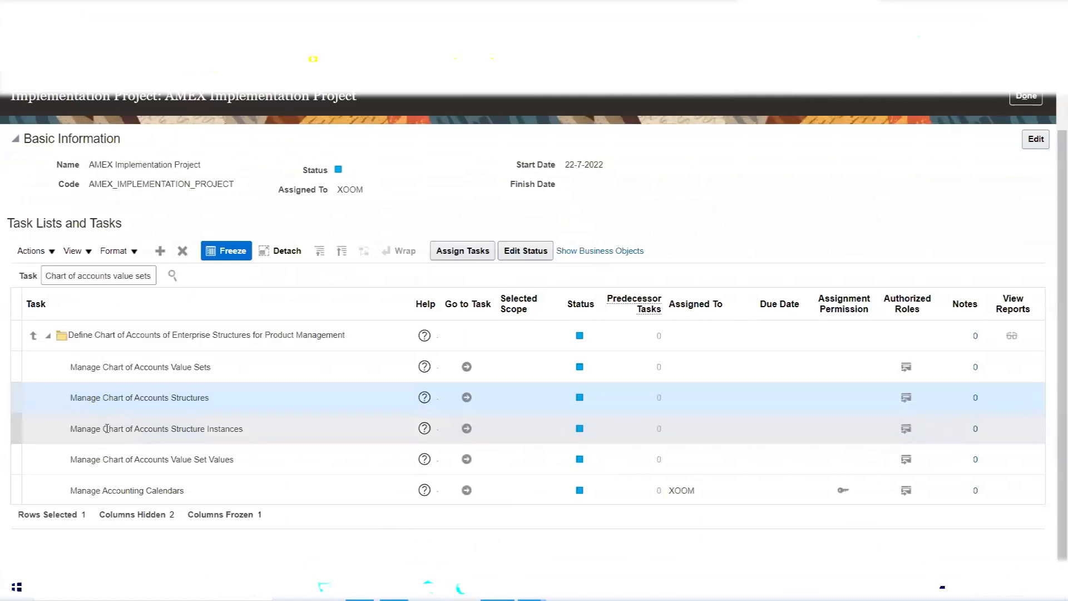
pyautogui.click(121, 432)
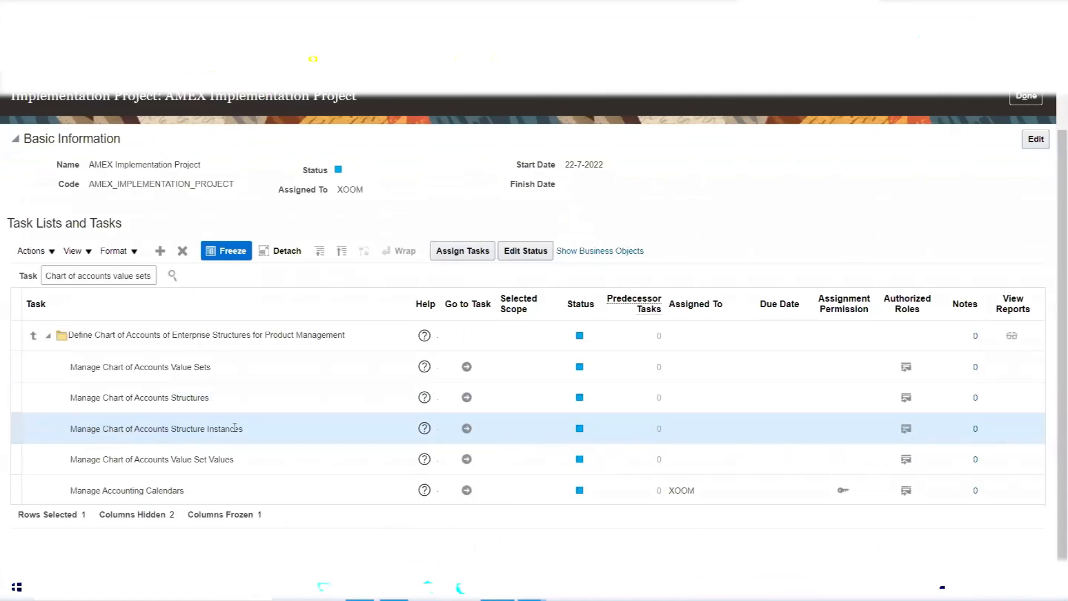
pyautogui.click(152, 392)
# In the Excel worksheet, highlight the segment steps in rows 181 to 183 and the Create Chart of Accounts Structure Instance step
pyautogui.hotkey('alt', 'Tab')
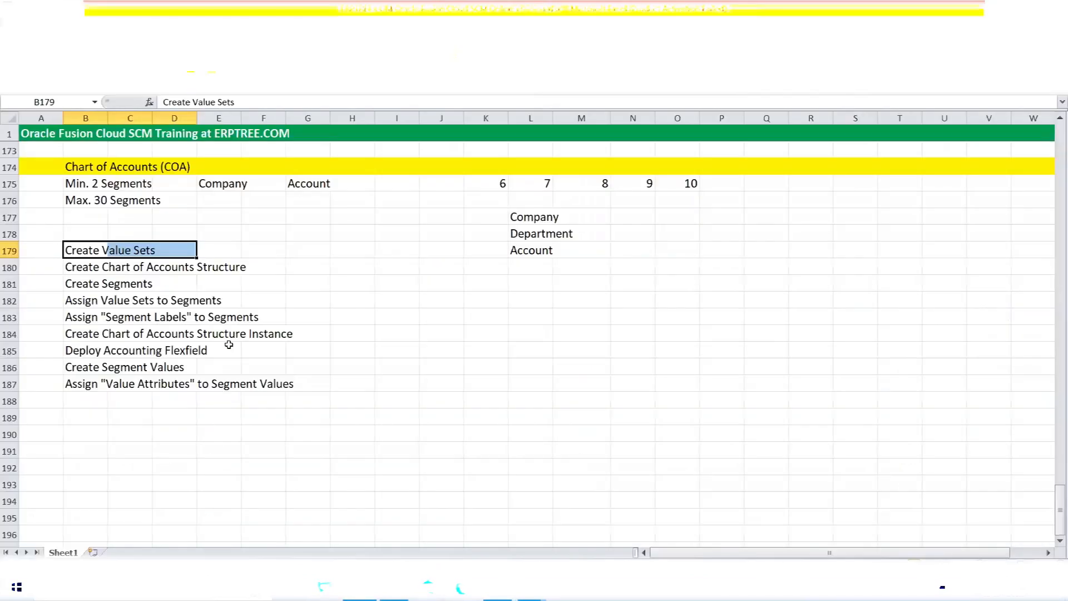
pyautogui.click(69, 282)
pyautogui.moveTo(68, 282); pyautogui.dragTo(286, 317)
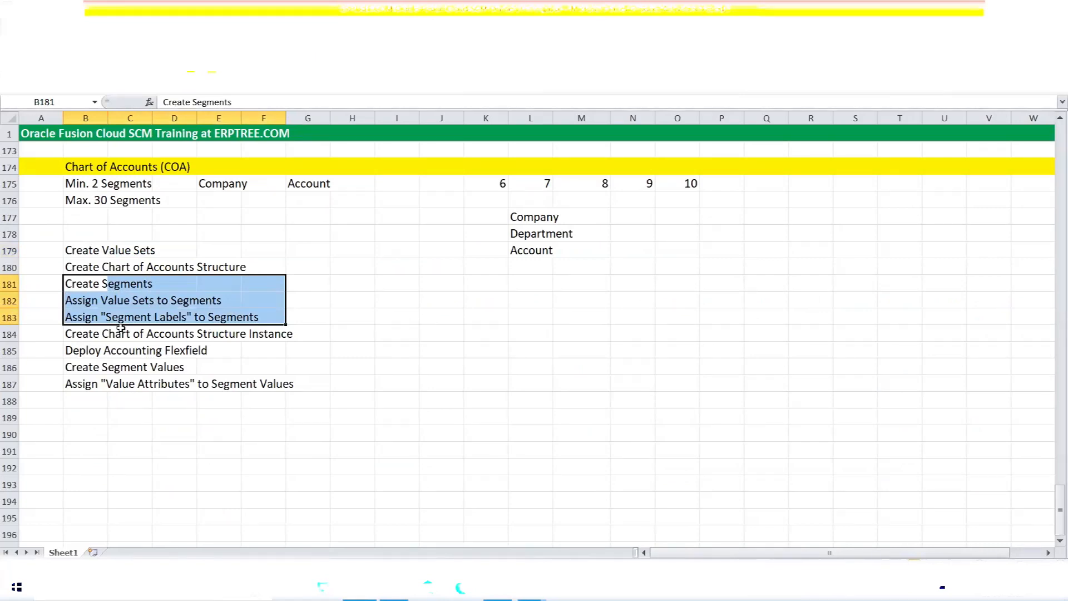
pyautogui.moveTo(247, 318); pyautogui.dragTo(322, 316)
pyautogui.click(364, 330)
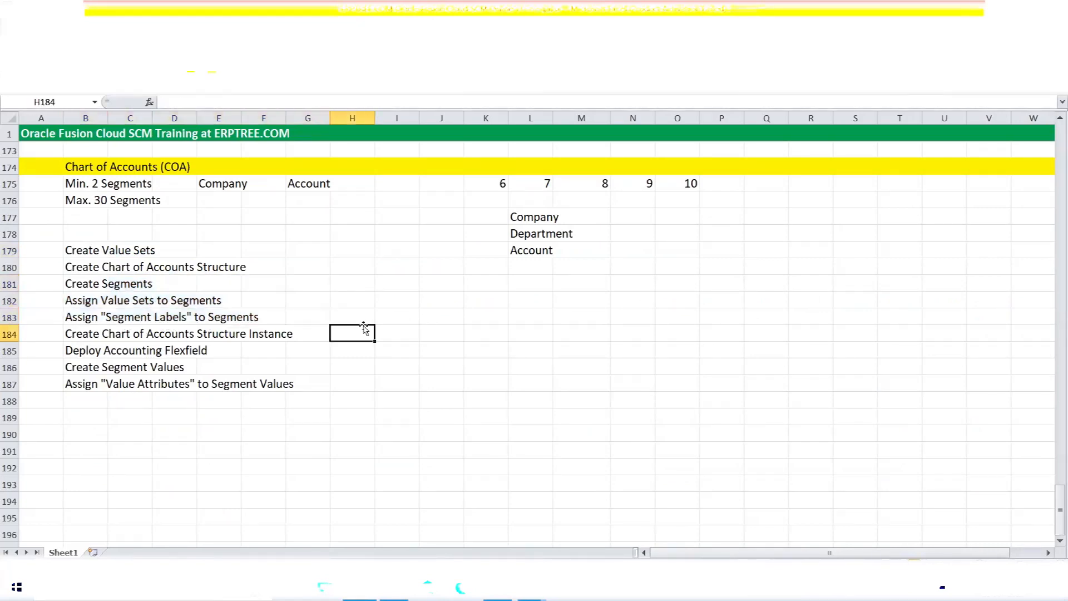
pyautogui.moveTo(71, 334); pyautogui.dragTo(323, 334)
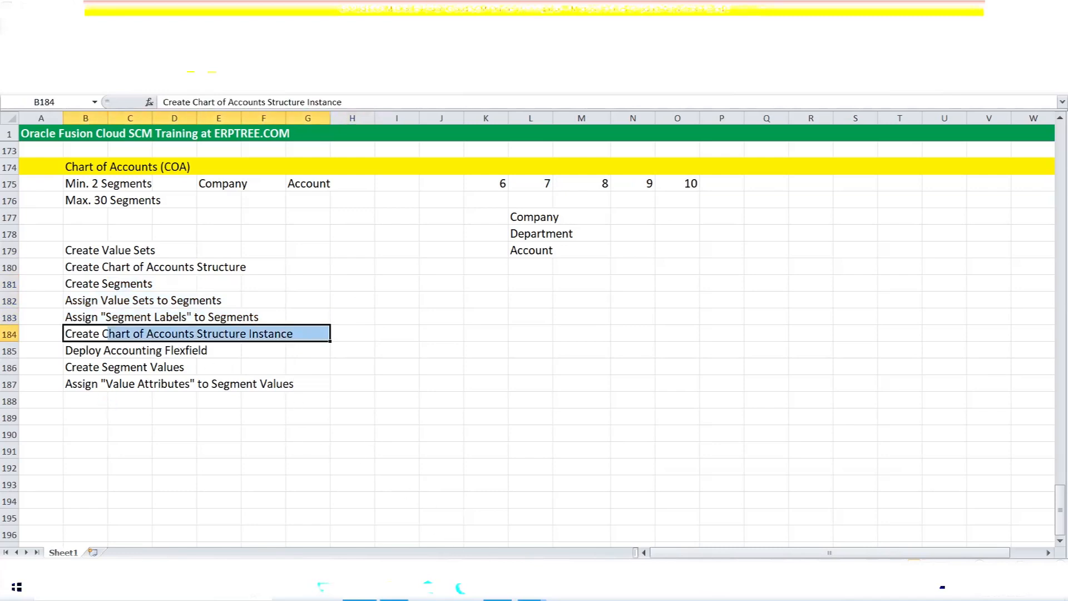
# Select Manage Chart of Accounts Value Set Values in Oracle Fusion, and highlight the Deploy Accounting Flexfield step in the Excel worksheet
pyautogui.click(495, 515)
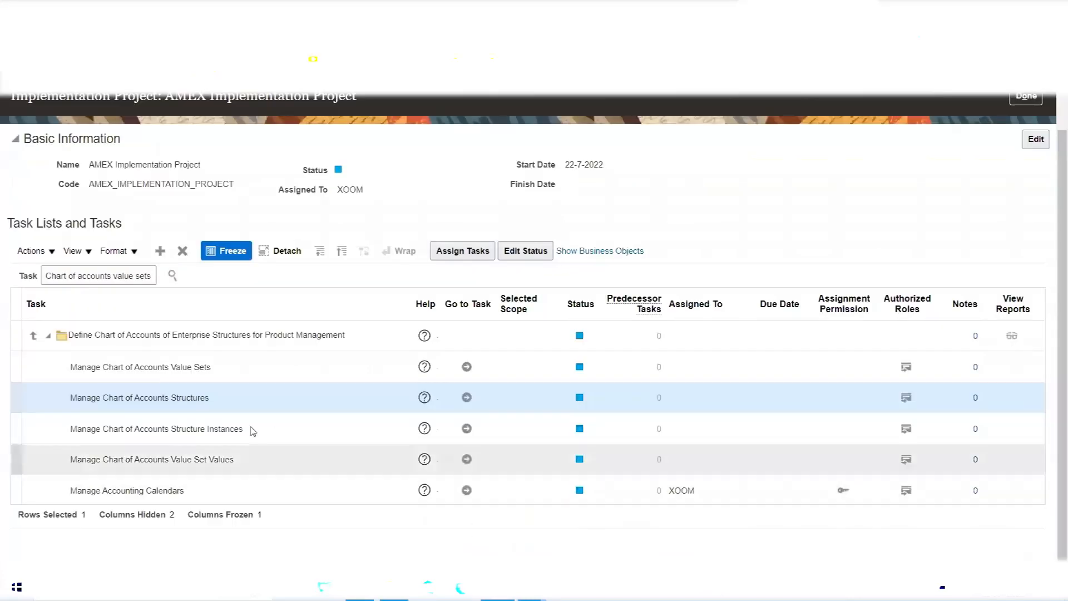
pyautogui.click(186, 458)
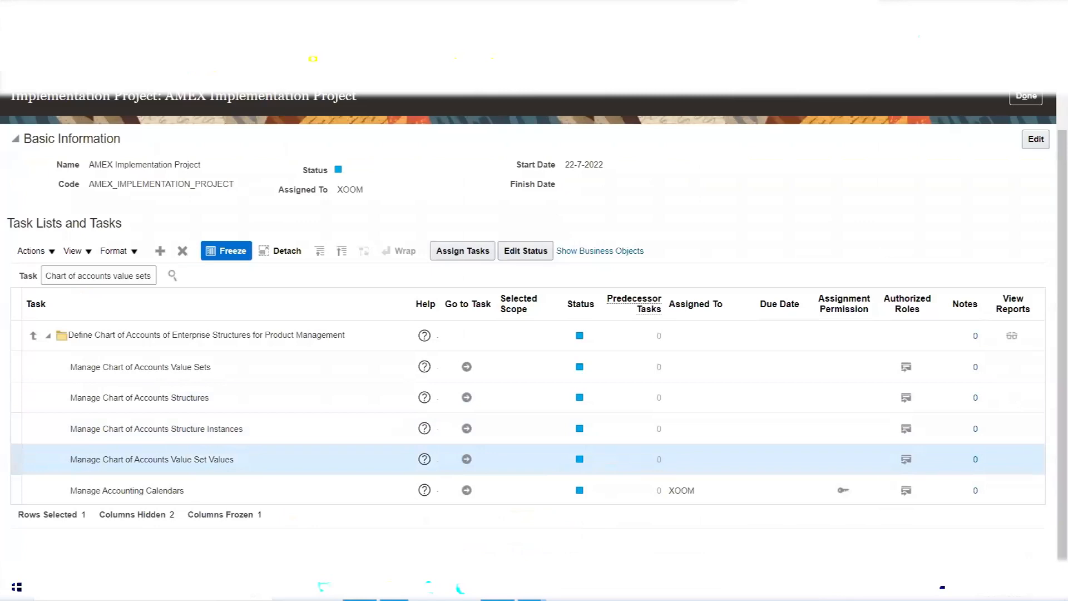
pyautogui.click(359, 586)
pyautogui.moveTo(79, 352); pyautogui.dragTo(233, 354)
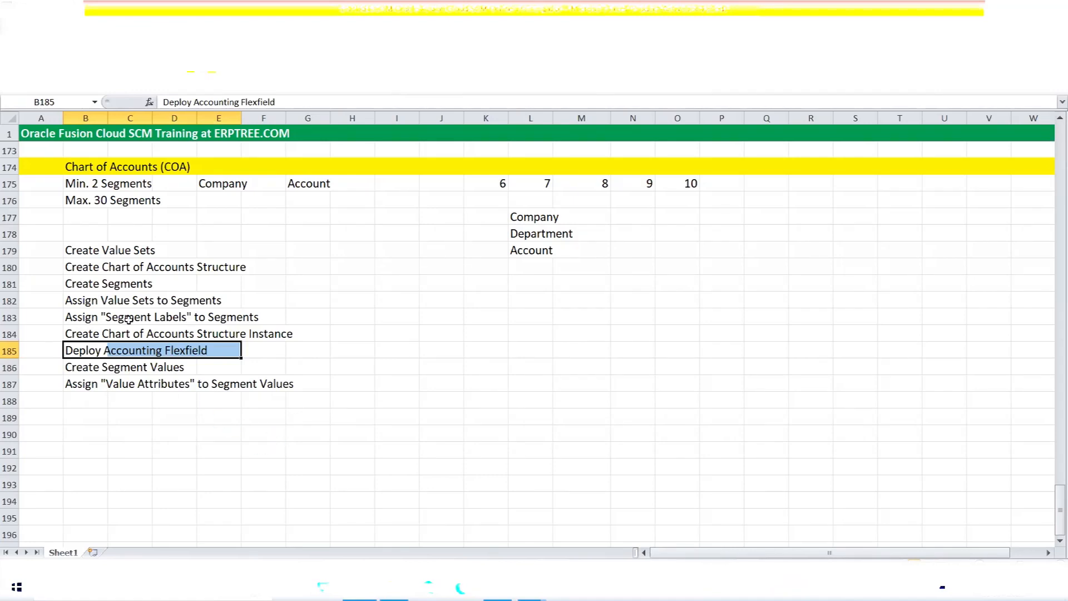
pyautogui.click(336, 345)
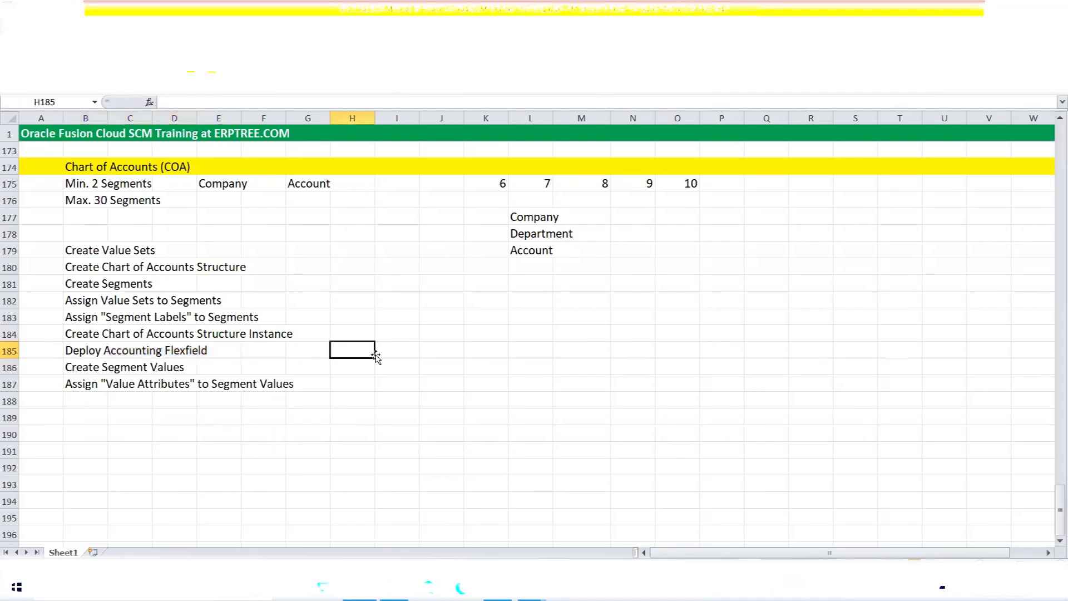
# Highlight Create Value Sets in B179 and select the matching Manage Chart of Accounts Value Sets task in Oracle Fusion
pyautogui.doubleClick(103, 250)
pyautogui.moveTo(102, 250); pyautogui.dragTo(152, 250)
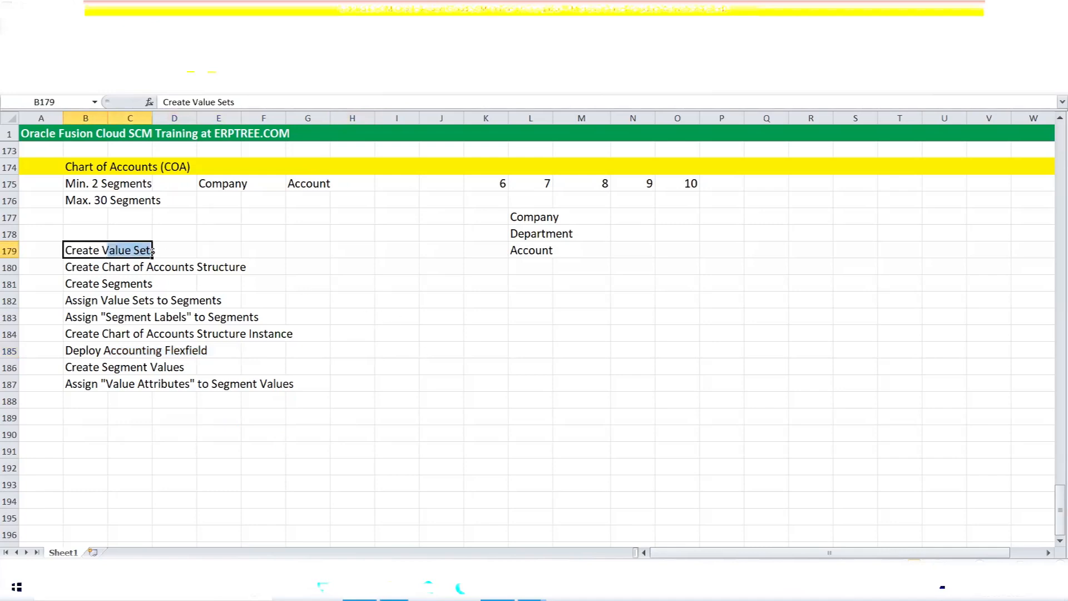
pyautogui.hotkey('alt', 'Tab')
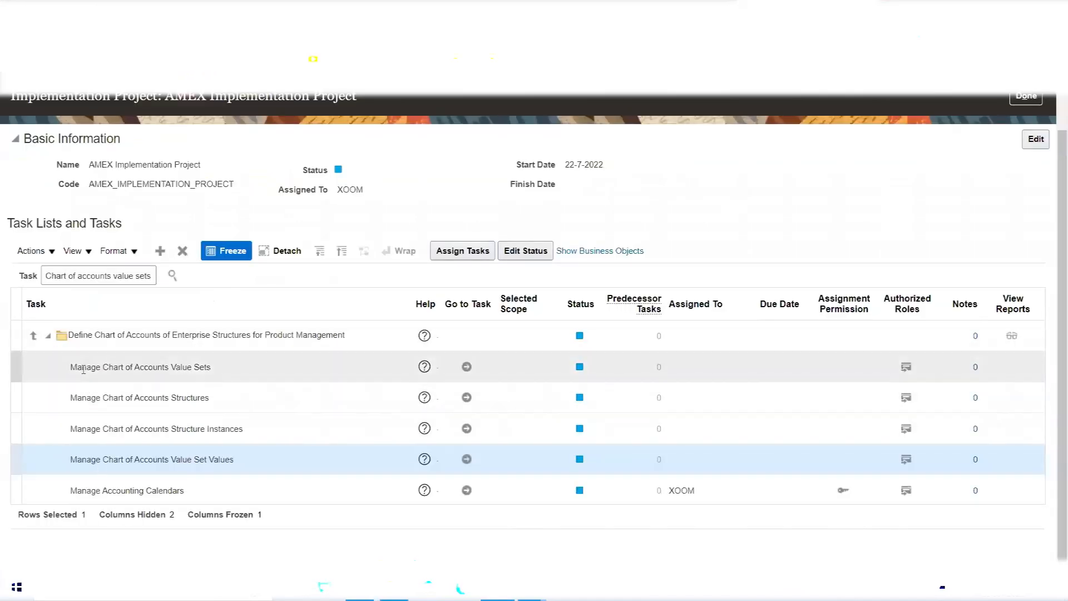
pyautogui.click(223, 376)
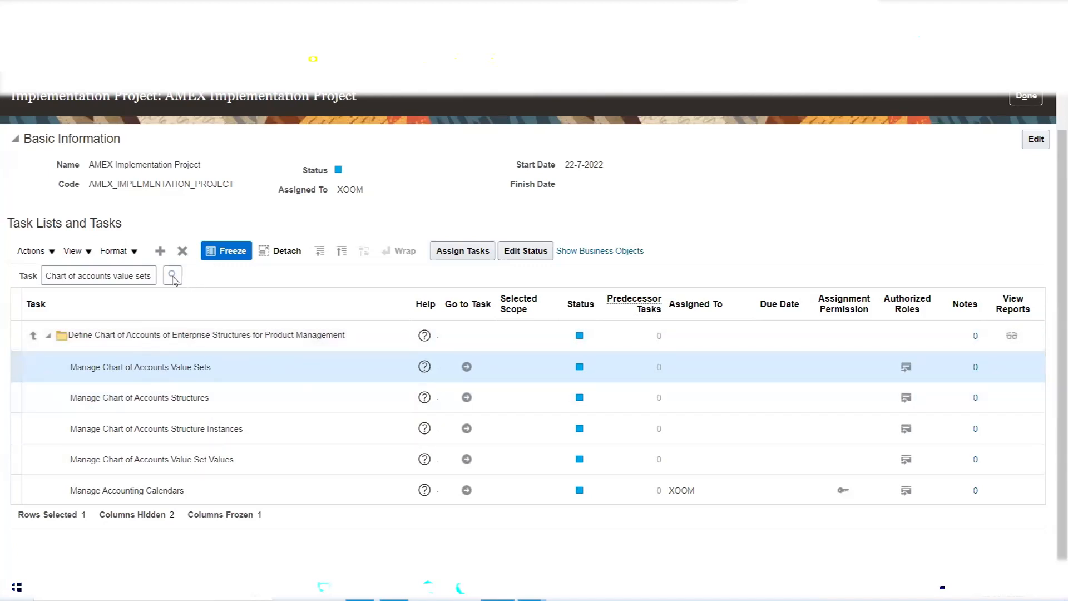
# Repeat the task search and go to the Manage Chart of Accounts Value Sets task under the Financials path
pyautogui.click(173, 276)
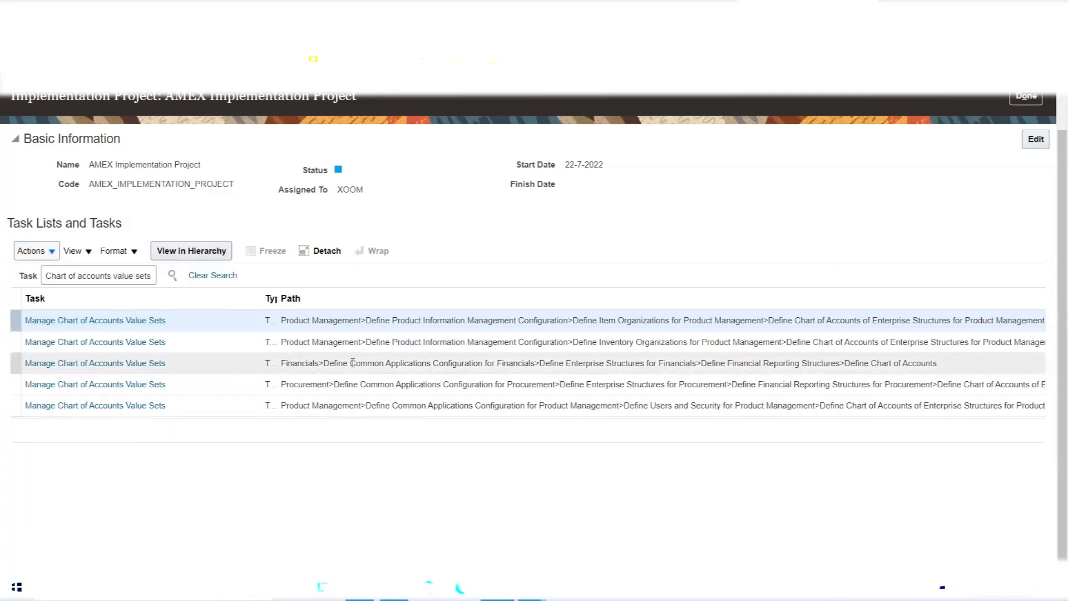
pyautogui.click(127, 364)
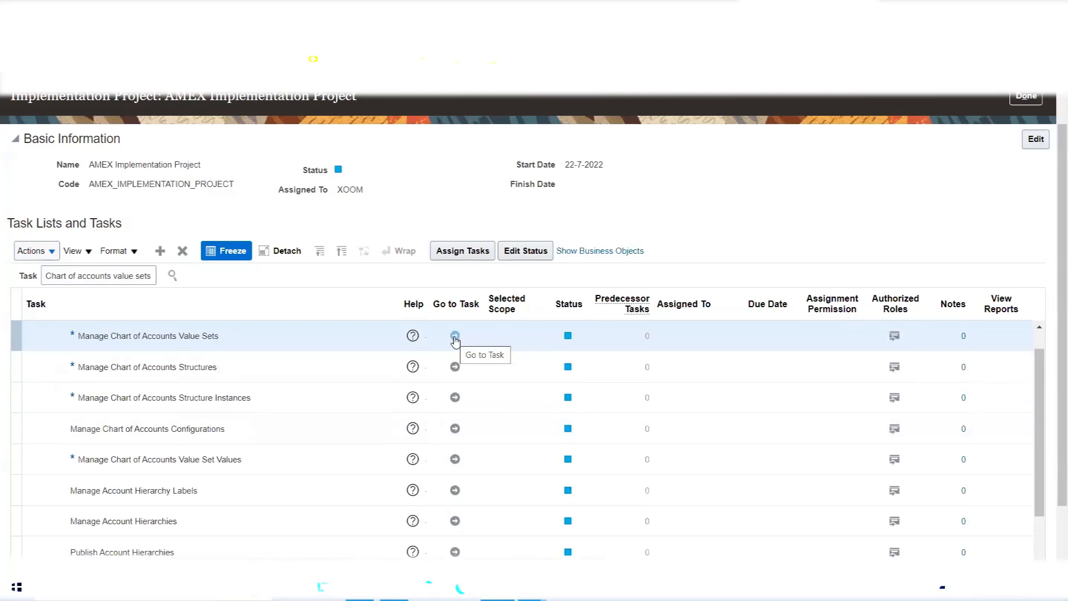
pyautogui.click(455, 337)
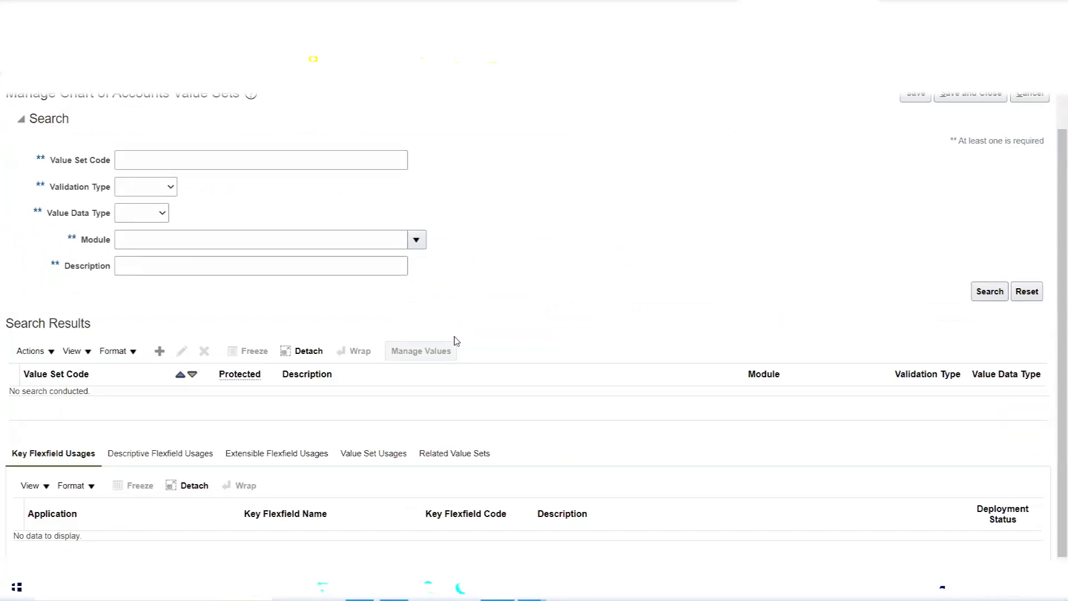
# Examine the value set Search section, and highlight the Company, Department and Account segments in L177 to L179 of the Excel worksheet
pyautogui.doubleClick(189, 95)
pyautogui.tripleClick(189, 95)
pyautogui.doubleClick(47, 119)
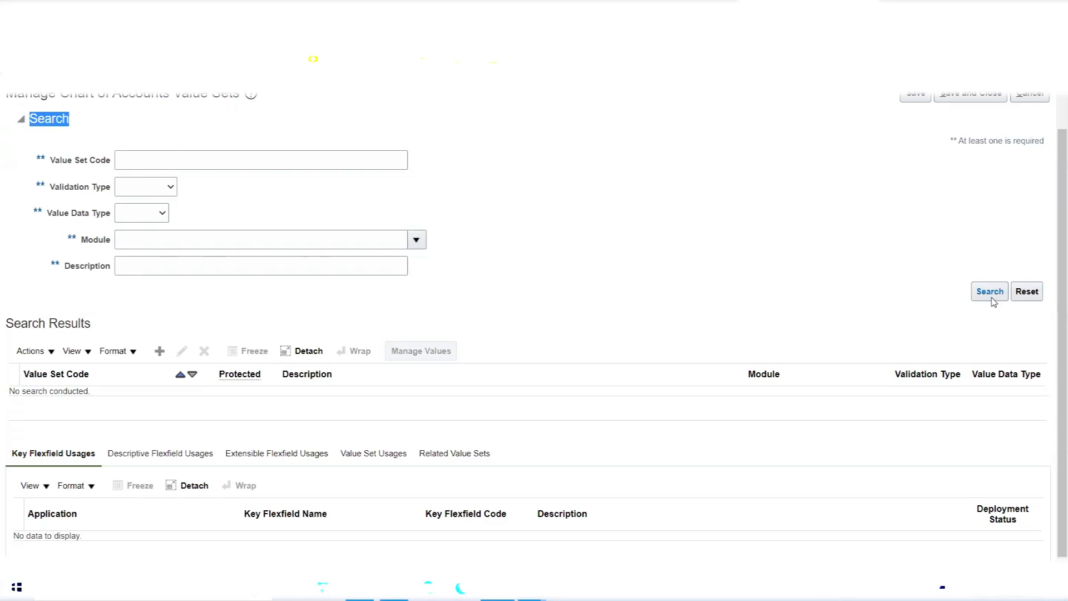
pyautogui.click(562, 199)
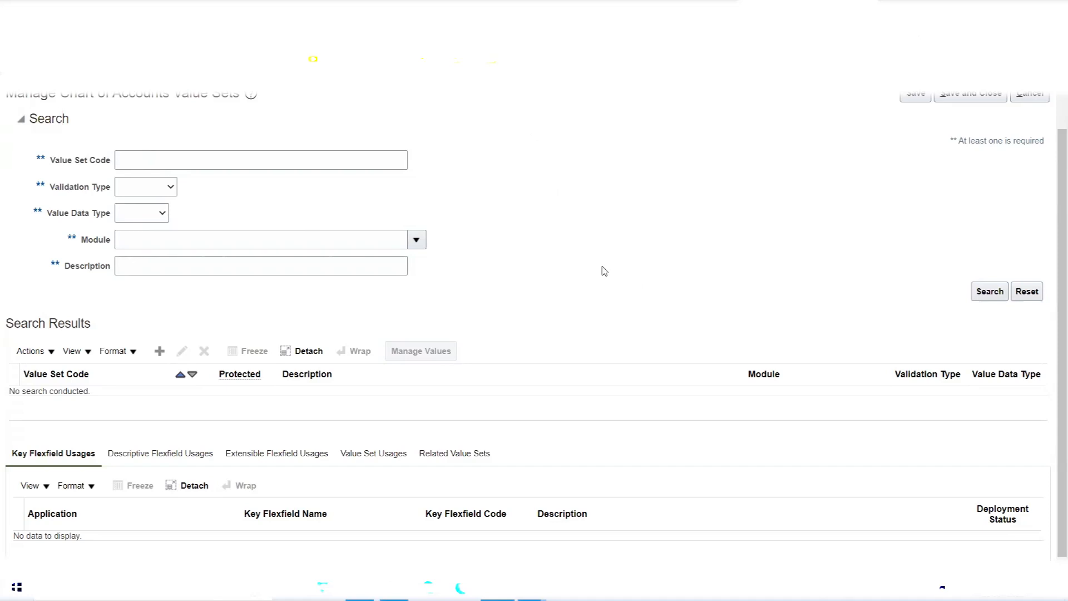
pyautogui.click(359, 587)
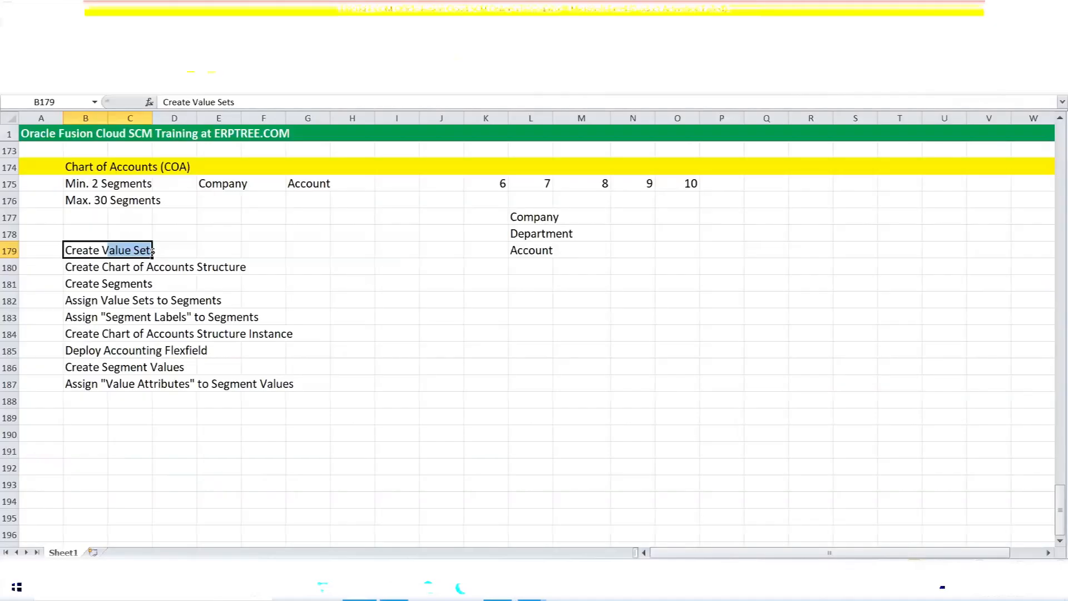
pyautogui.moveTo(535, 218); pyautogui.dragTo(536, 253)
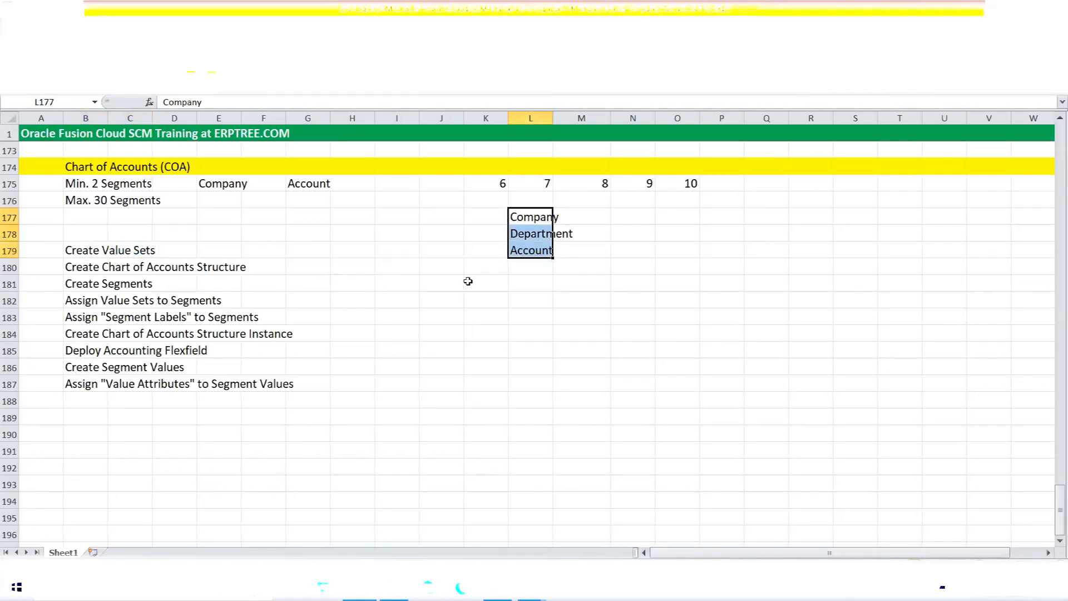
# Switch back to Oracle Fusion and start creating a new chart of accounts value set
pyautogui.click(498, 588)
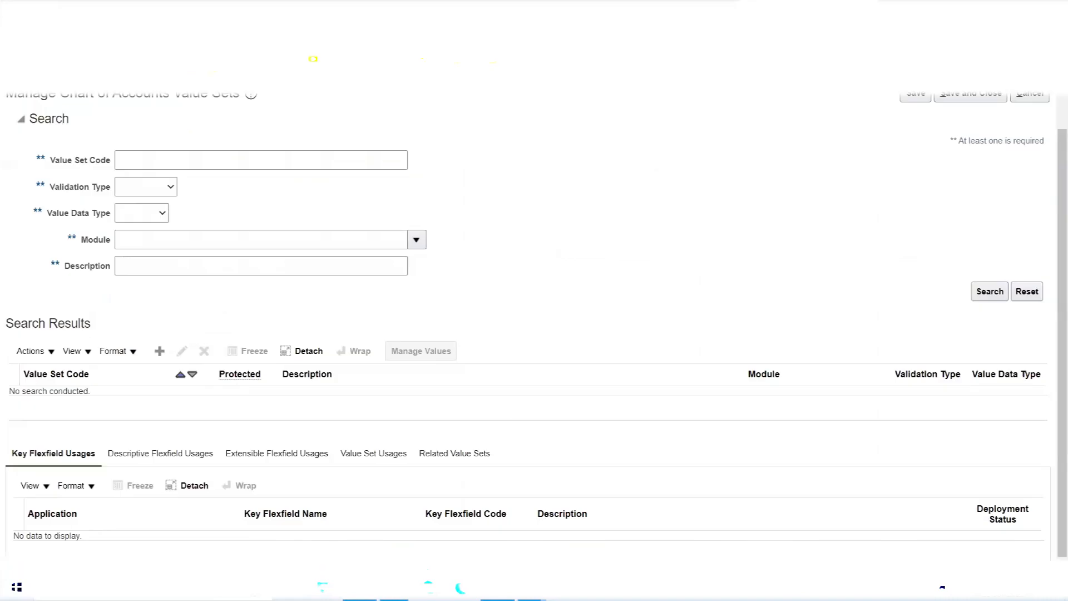
pyautogui.click(159, 351)
pyautogui.click(159, 118)
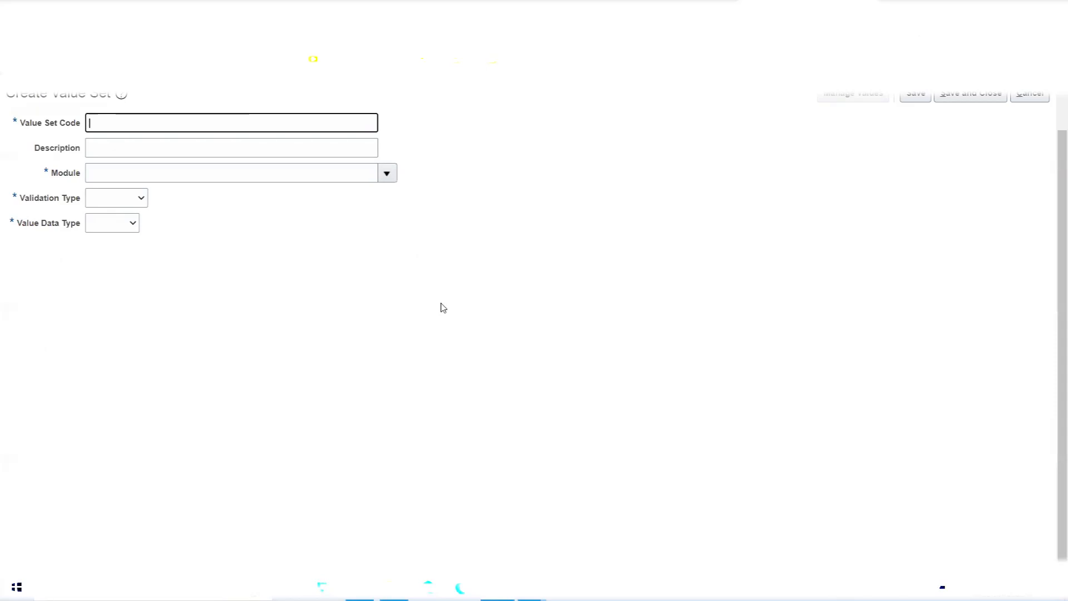
# Enter AMEX Company as the Value Set Code of the new value set, leaving out the Value Set suffix
pyautogui.write('AMEX Company')
pyautogui.write('Value Set')
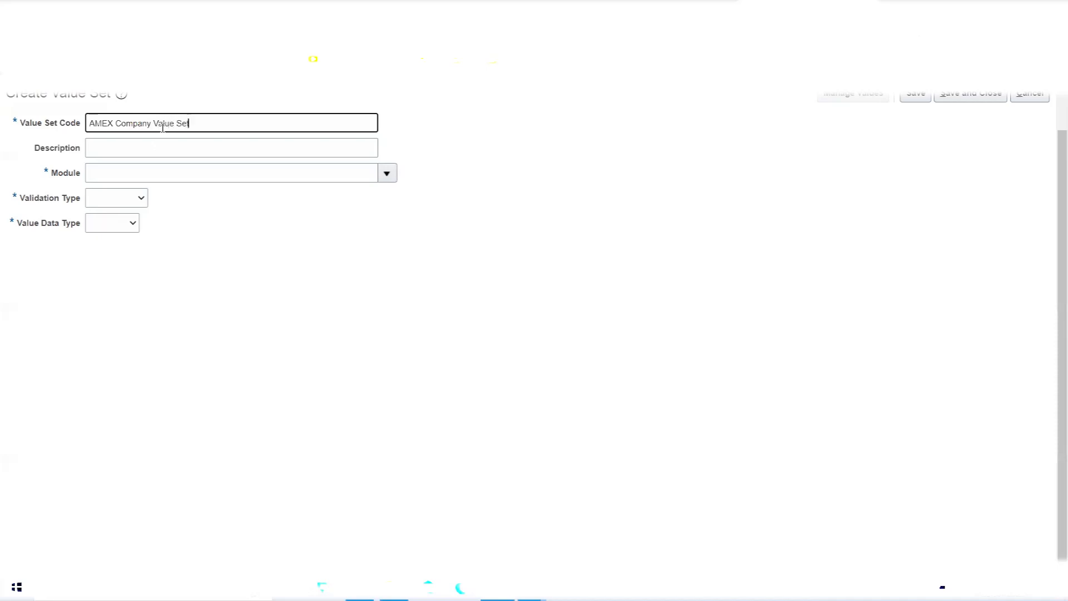
pyautogui.tripleClick(66, 99)
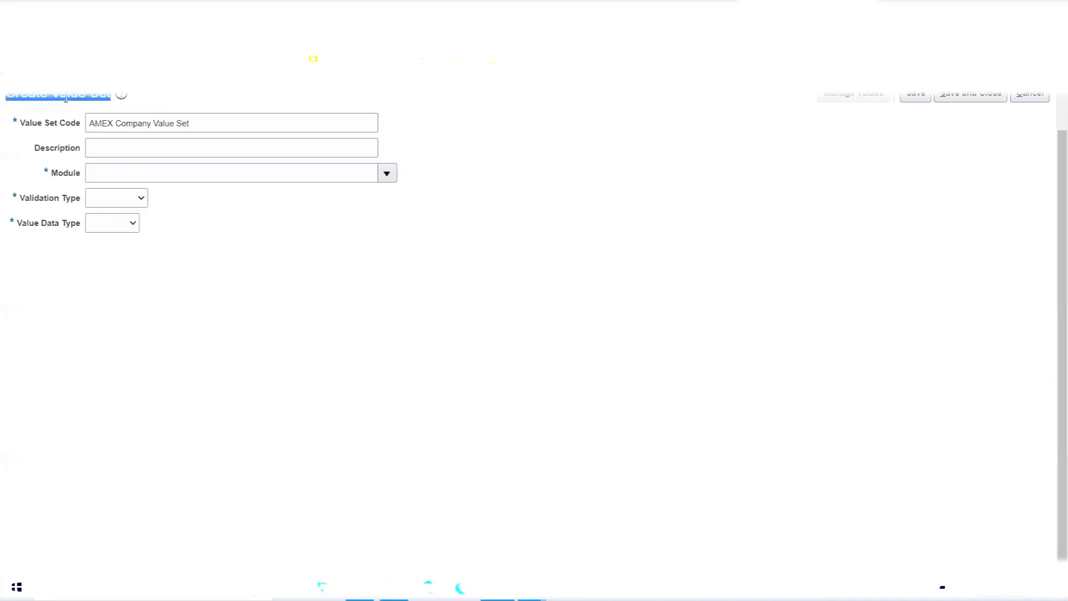
pyautogui.click(244, 124)
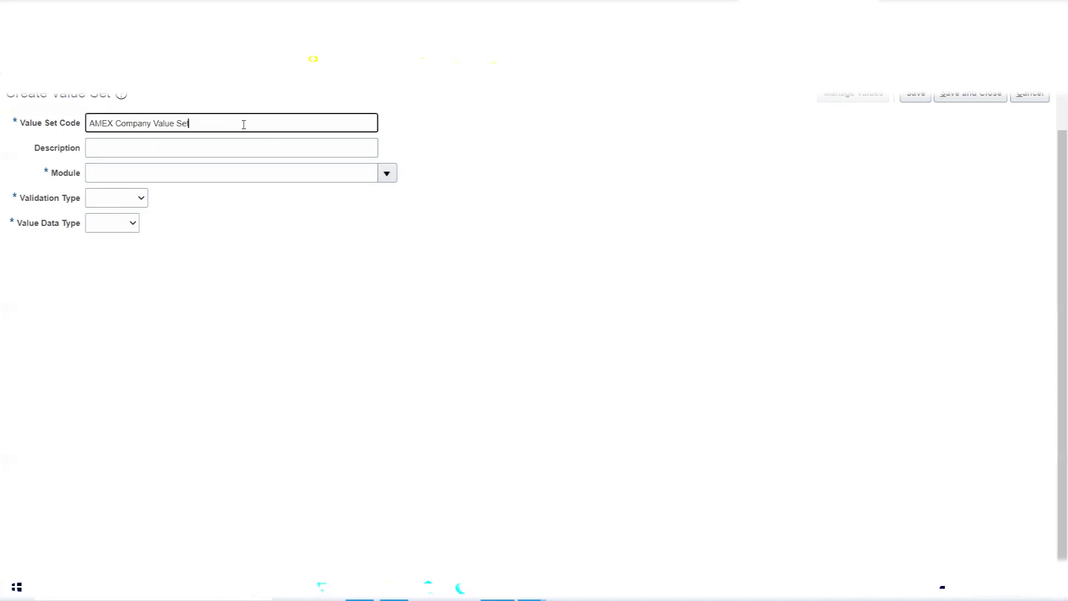
pyautogui.press('BackSpace')
pyautogui.press('BackSpace')
pyautogui.press('BackSpace')
pyautogui.press('BackSpace')
pyautogui.press('BackSpace')
pyautogui.press('BackSpace')
pyautogui.press('BackSpace')
pyautogui.press('BackSpace')
pyautogui.press('BackSpace')
pyautogui.press('BackSpace')
pyautogui.moveTo(17, 121); pyautogui.dragTo(9, 120)
# Copy the Value Set Code text AMEX Company into the Description of the value set
pyautogui.doubleClick(67, 149)
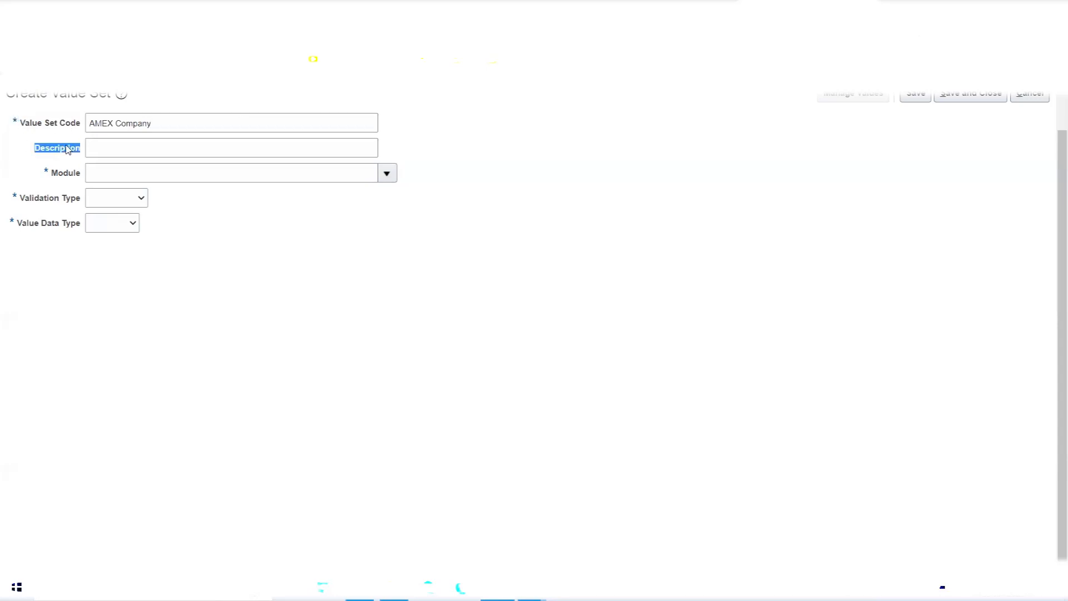
pyautogui.moveTo(195, 122); pyautogui.dragTo(78, 127)
pyautogui.hotkey('ctrl', 'c')
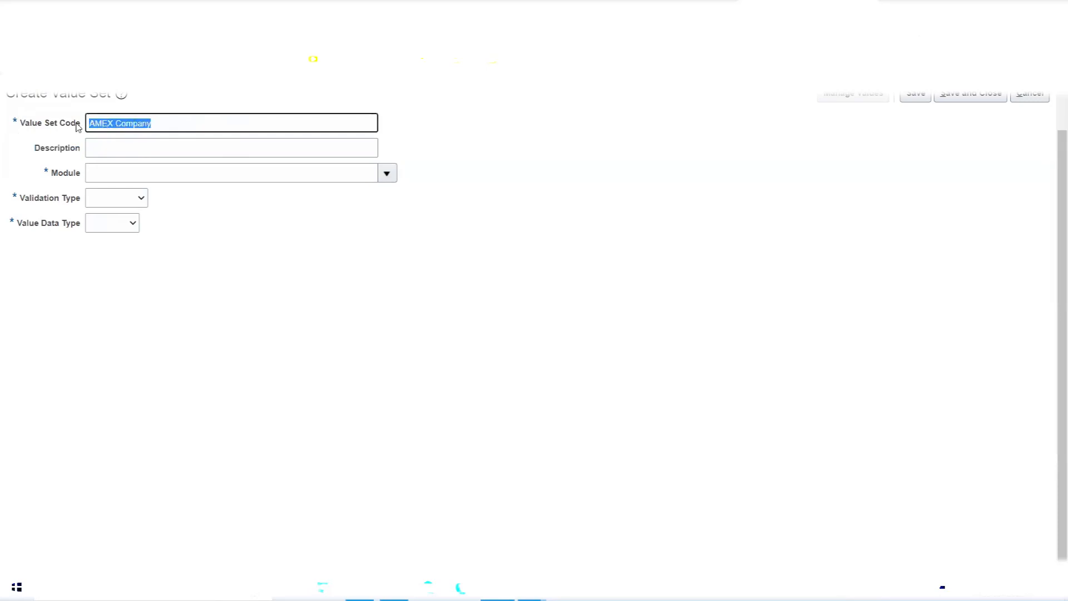
pyautogui.click(135, 148)
pyautogui.hotkey('ctrl', 'v')
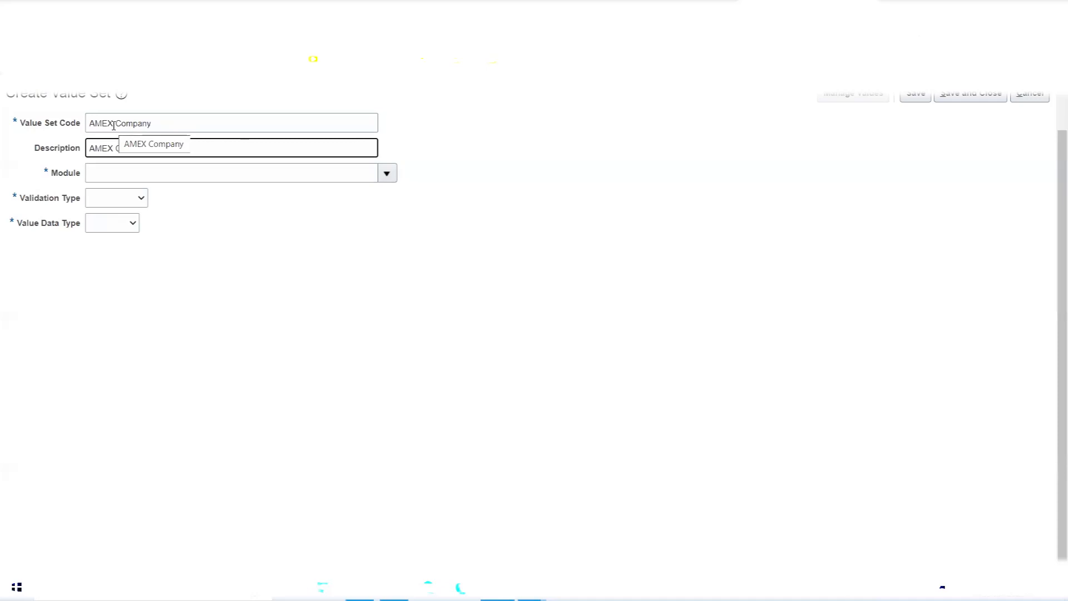
# Switch to the Excel worksheet and highlight the General Ledger, Accounting Flexfield, COA Structure, Segments and Value Sets entries in P161 to P165
pyautogui.hotkey('alt', 'Tab')
pyautogui.scroll(6, 786, 358)
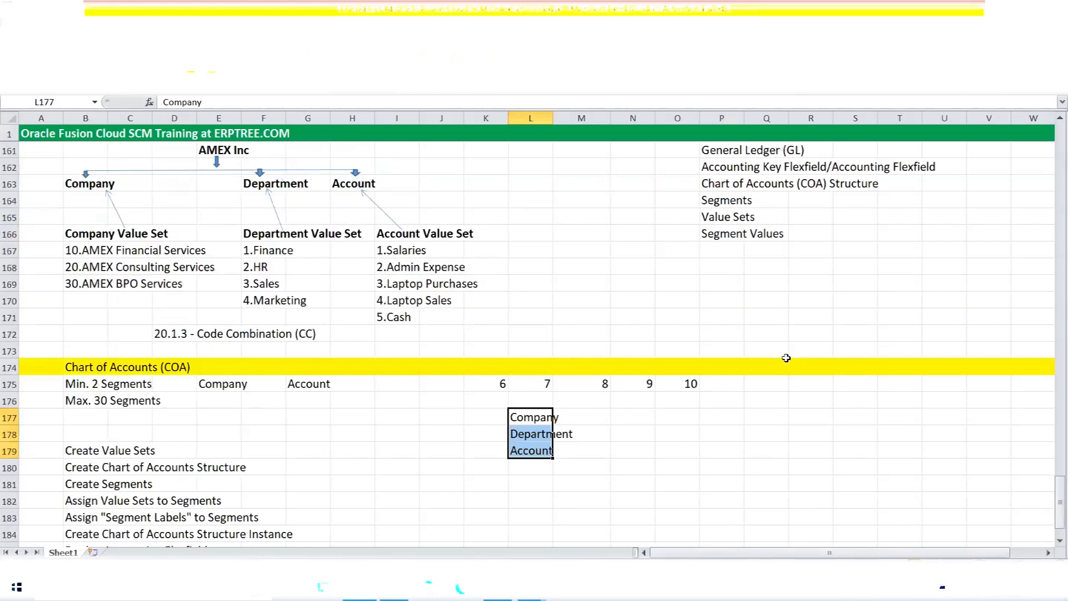
pyautogui.moveTo(723, 284); pyautogui.dragTo(865, 285)
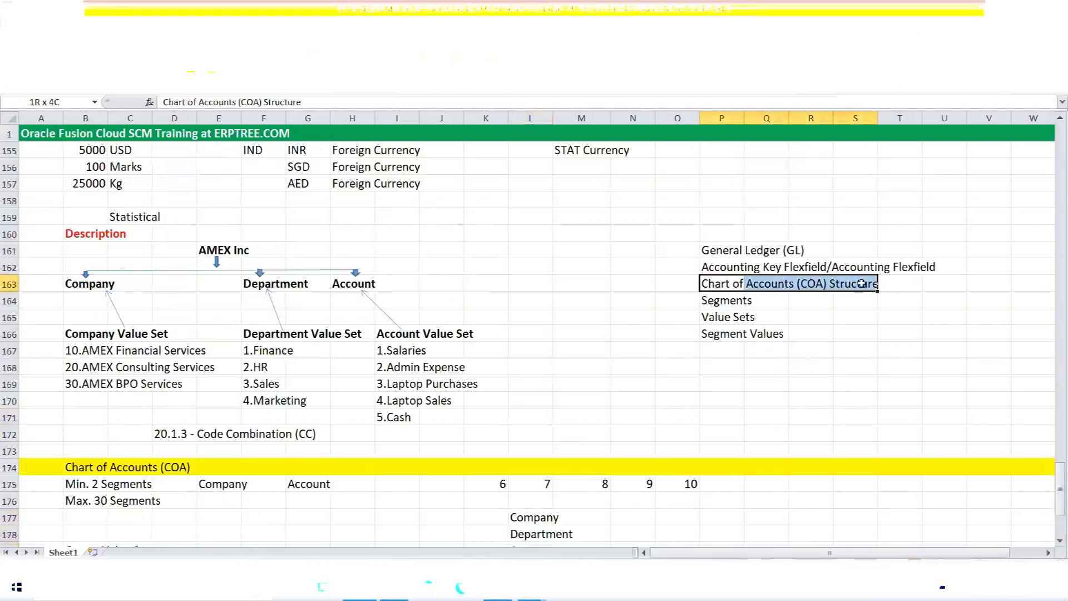
pyautogui.click(733, 305)
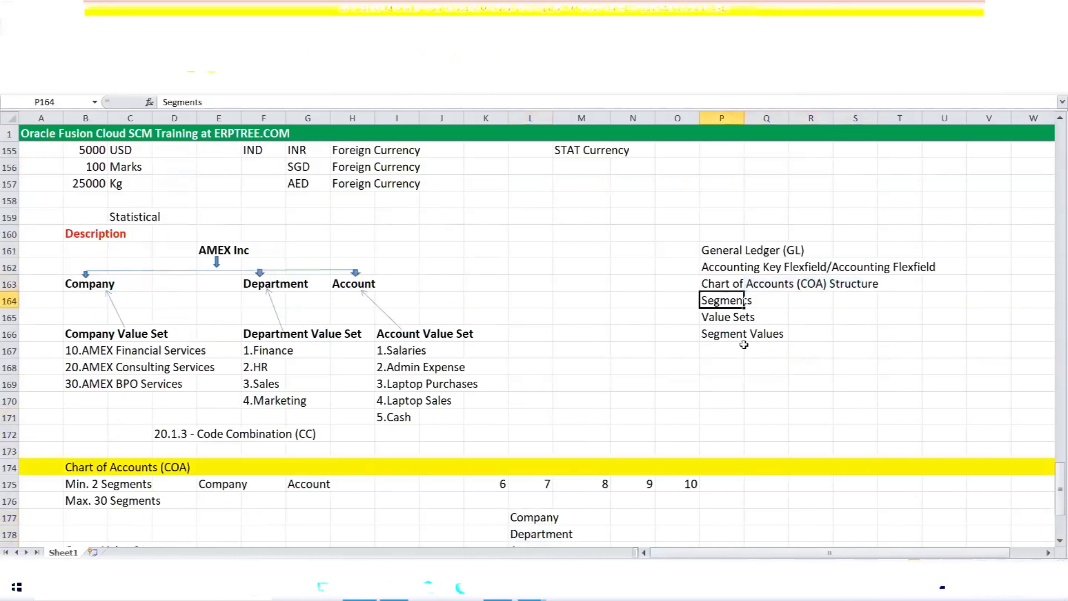
pyautogui.click(725, 317)
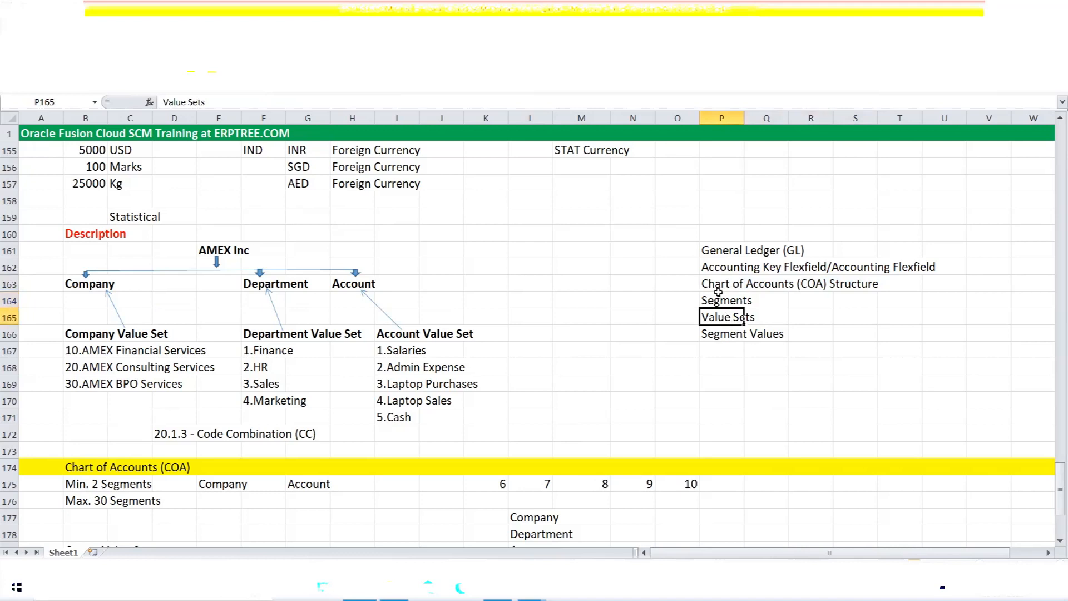
pyautogui.moveTo(711, 283); pyautogui.dragTo(836, 309)
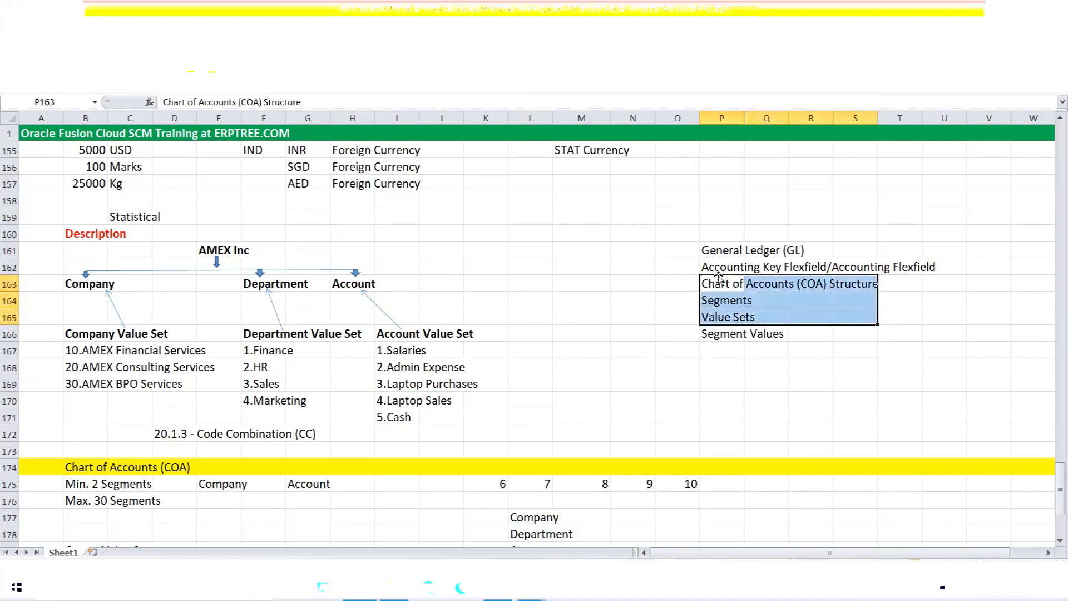
pyautogui.moveTo(716, 267); pyautogui.dragTo(954, 262)
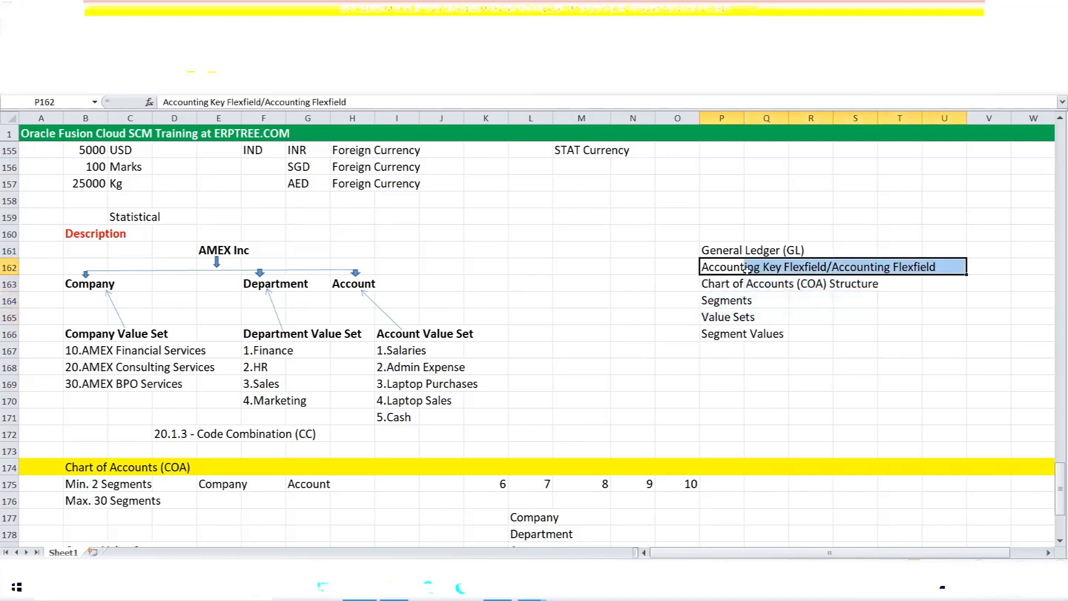
pyautogui.moveTo(706, 249); pyautogui.dragTo(794, 249)
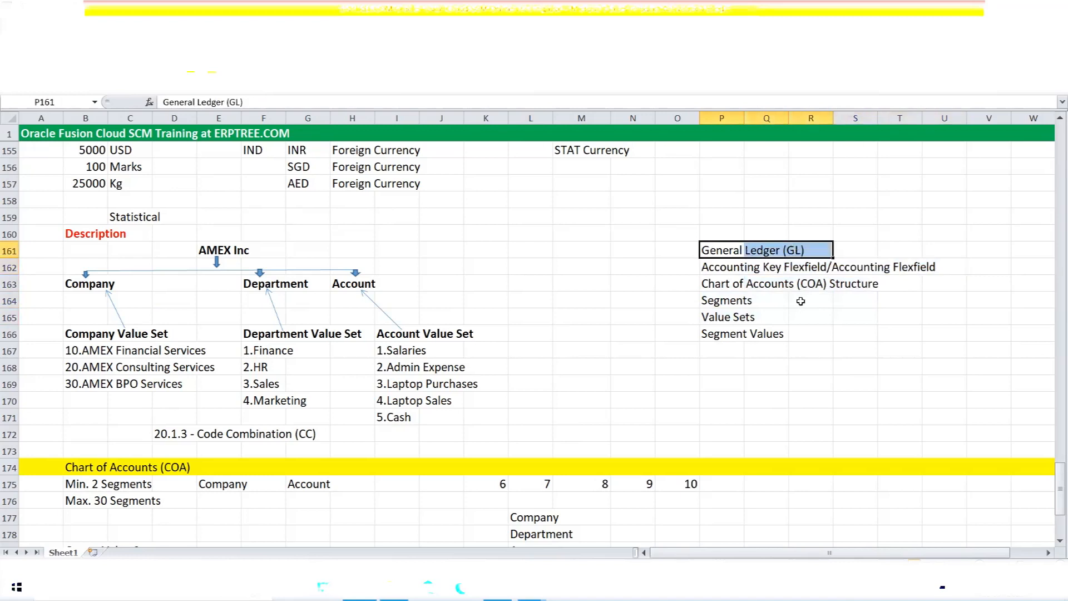
pyautogui.click(711, 317)
pyautogui.moveTo(707, 250); pyautogui.dragTo(794, 250)
# Switch back to Oracle Fusion and set the value set's Module to General Ledger
pyautogui.click(497, 587)
pyautogui.click(53, 180)
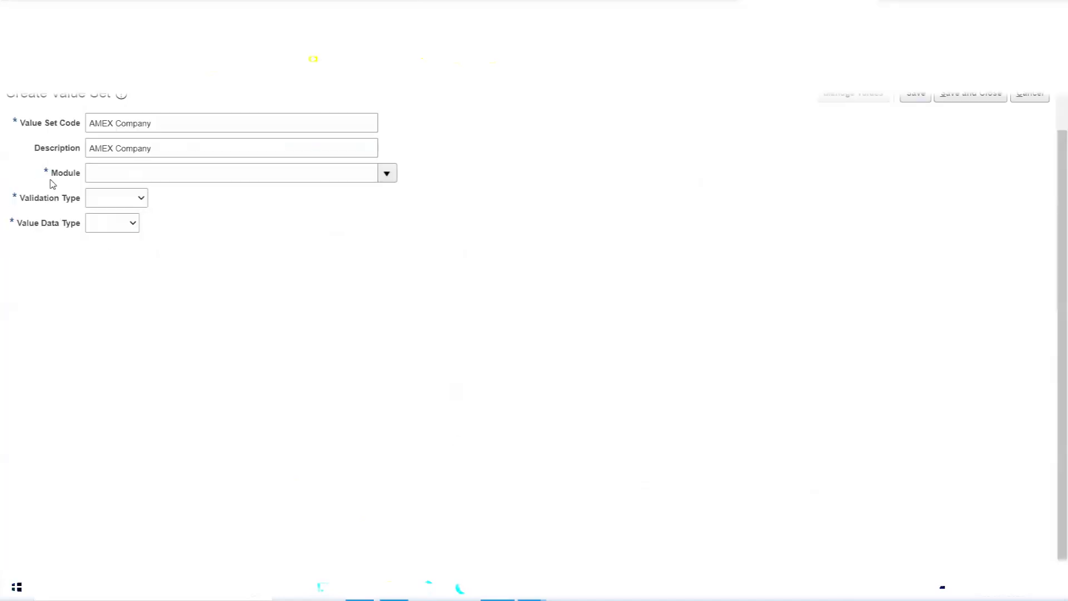
pyautogui.doubleClick(56, 174)
pyautogui.click(387, 173)
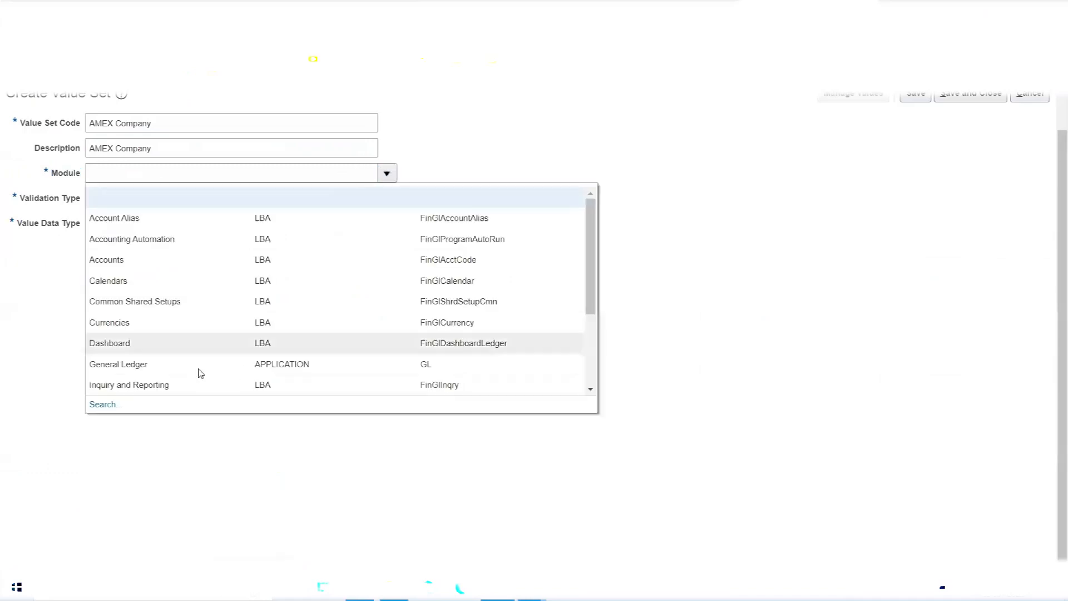
pyautogui.click(149, 371)
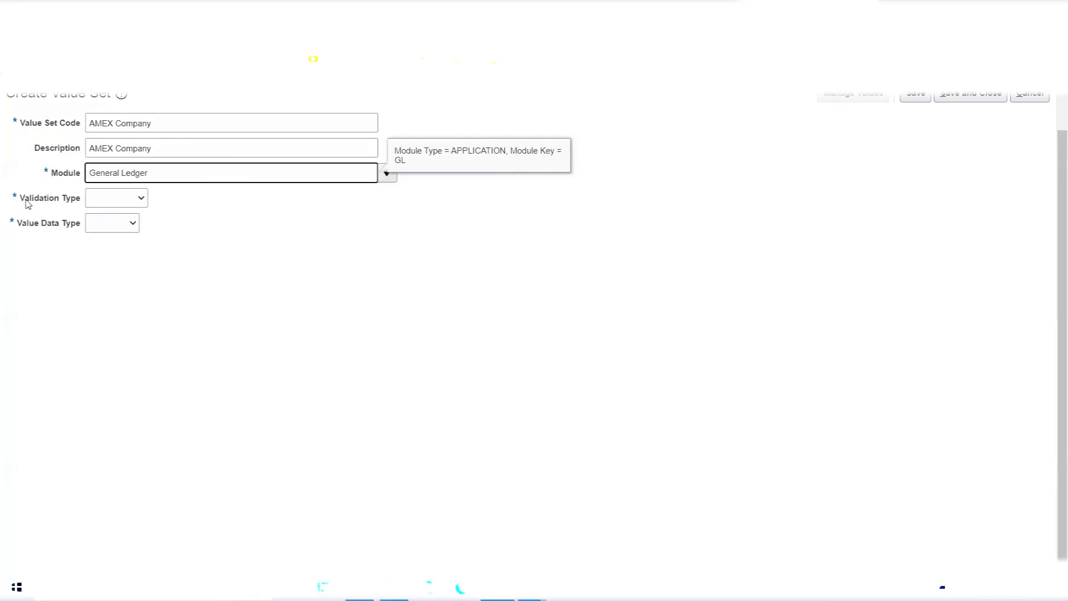
# Set the AMEX Company value set's Validation Type to Independent and its Value Data Type to Character
pyautogui.click(136, 200)
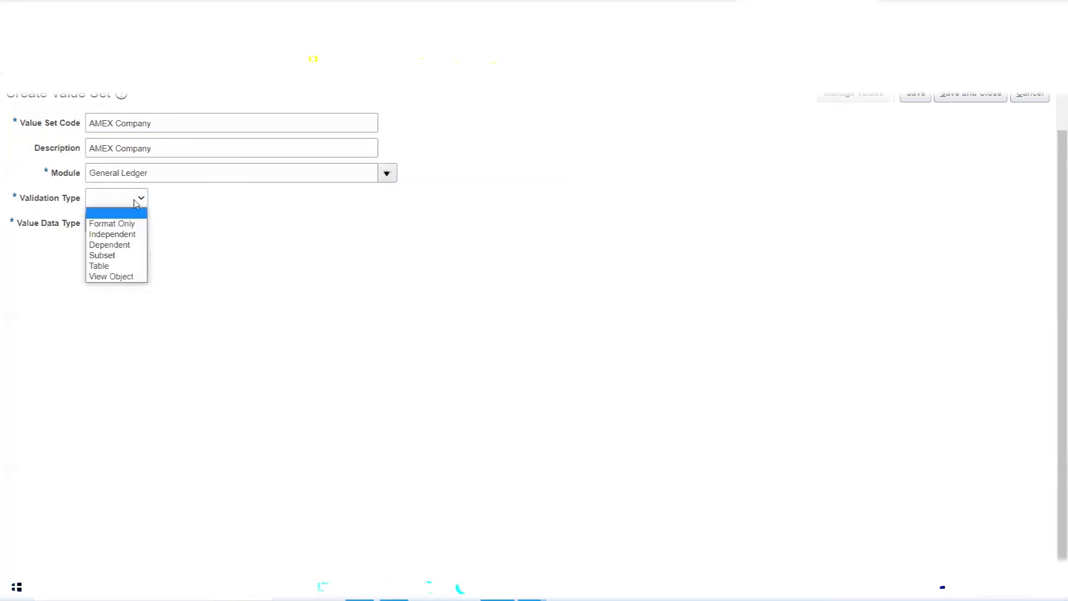
pyautogui.click(137, 234)
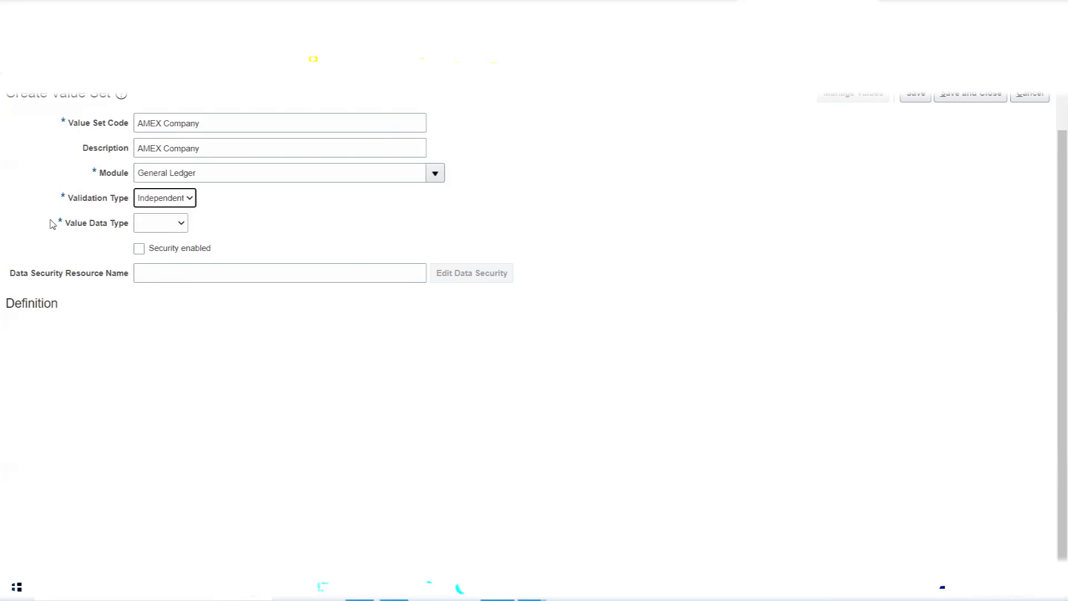
pyautogui.tripleClick(220, 119)
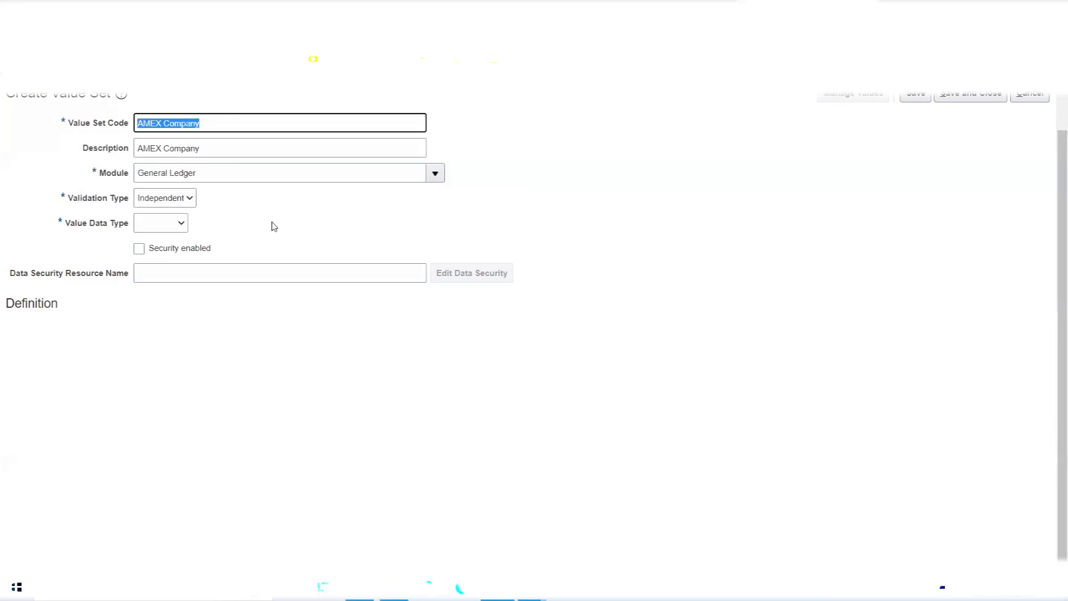
pyautogui.click(142, 228)
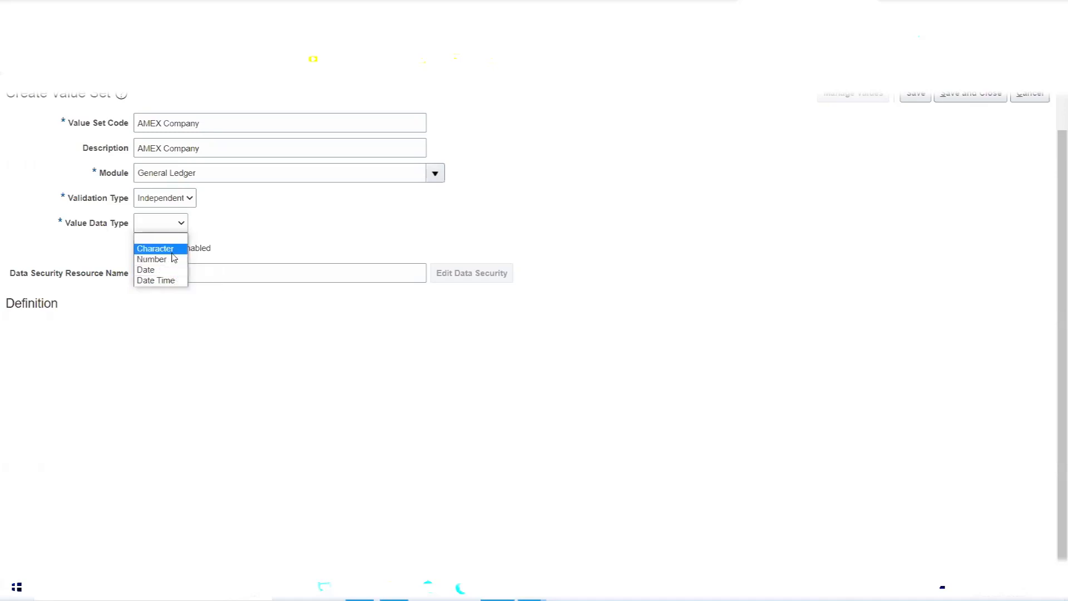
pyautogui.click(167, 251)
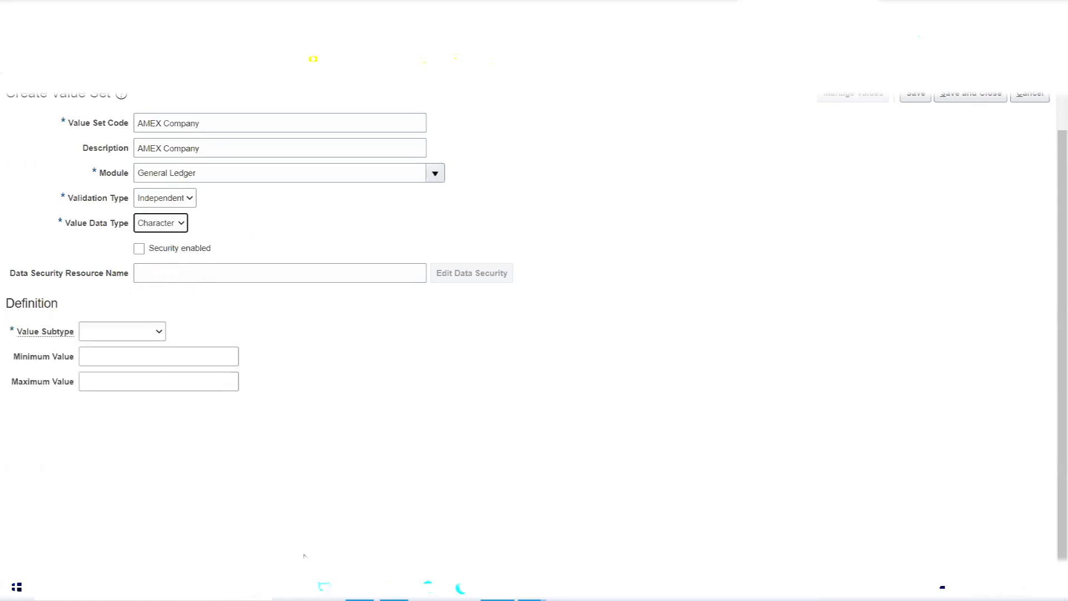
# Check the Excel worksheet and the form's data security fields, and set the Value Subtype to Text in Oracle Fusion
pyautogui.click(359, 587)
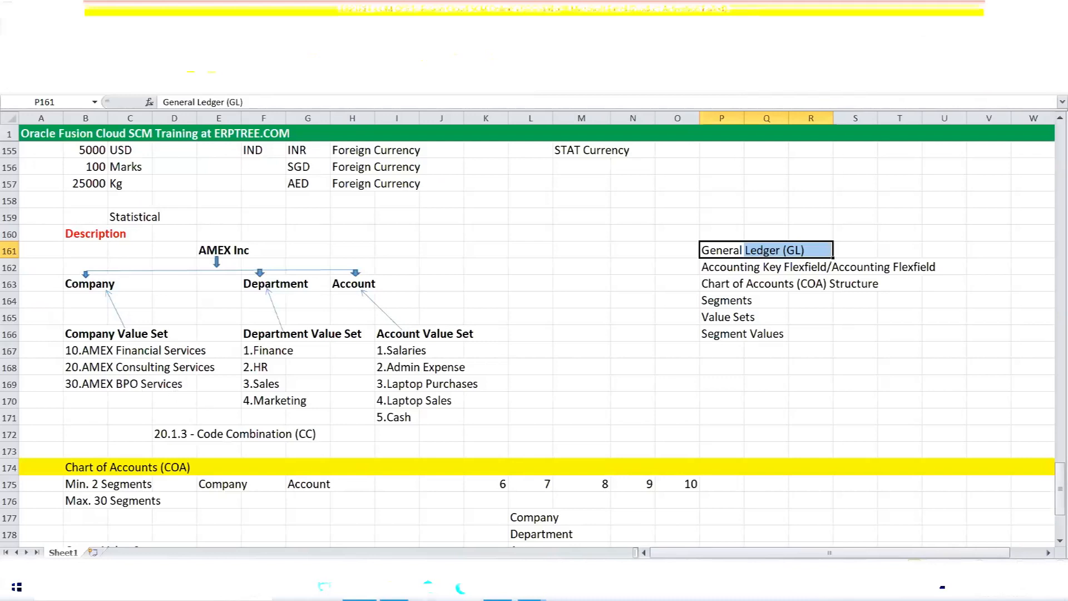
pyautogui.click(498, 588)
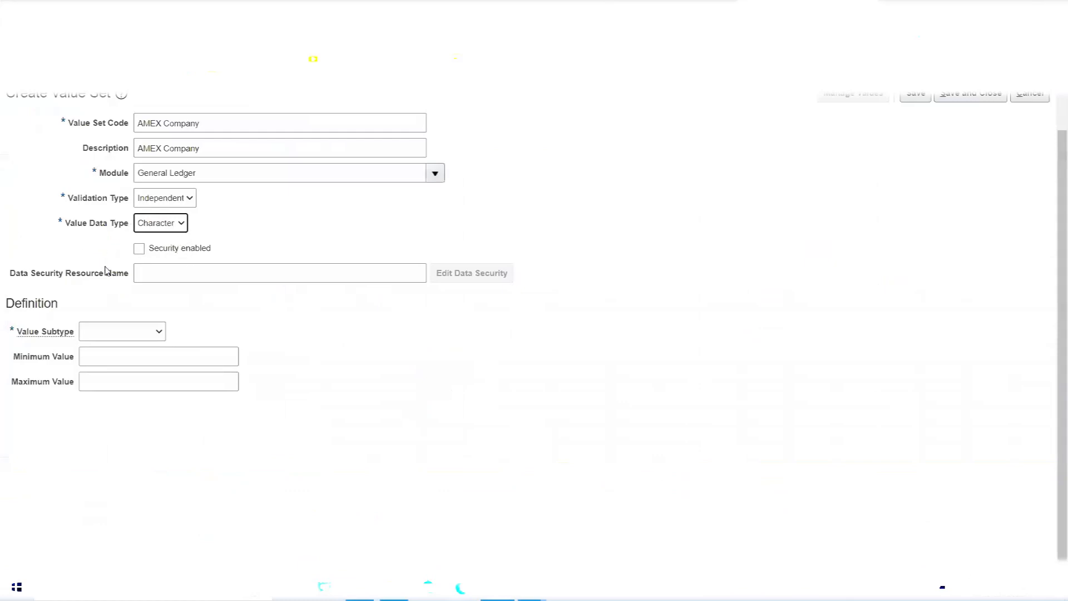
pyautogui.click(114, 245)
pyautogui.moveTo(132, 260); pyautogui.dragTo(150, 270)
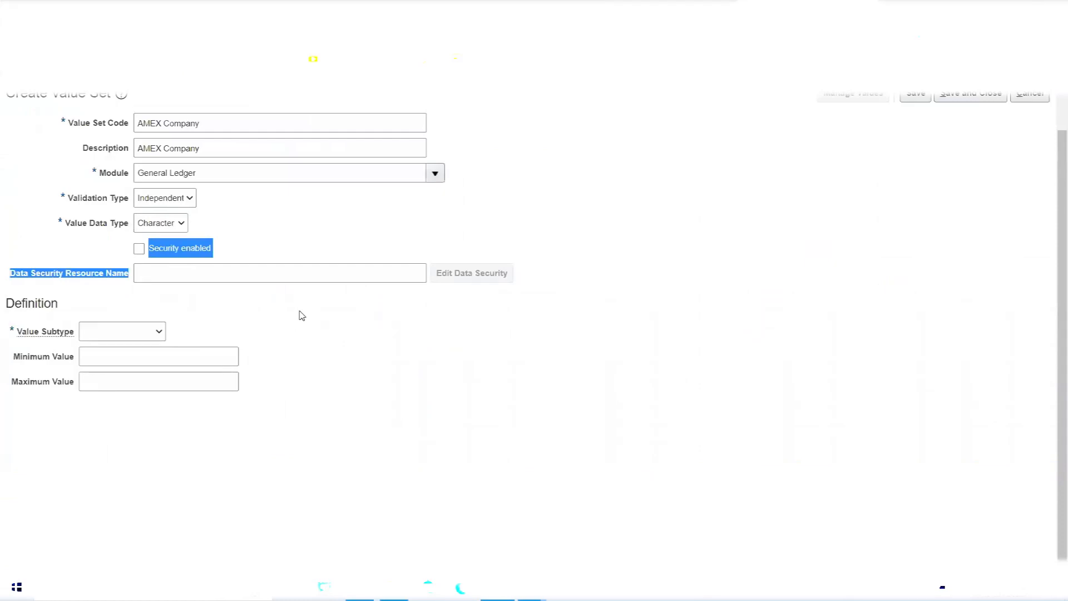
pyautogui.click(301, 315)
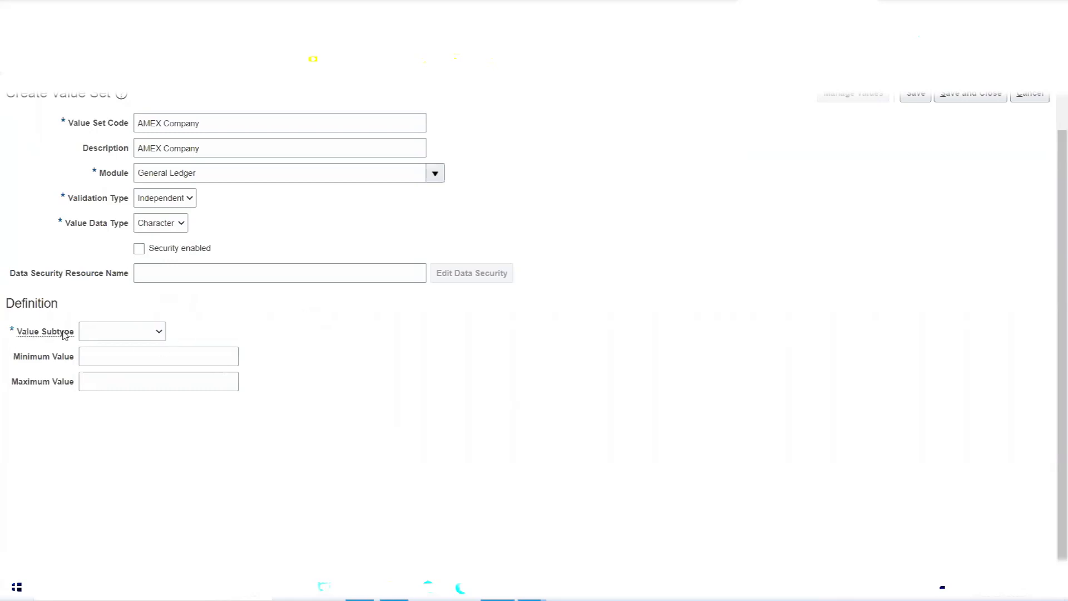
pyautogui.click(148, 333)
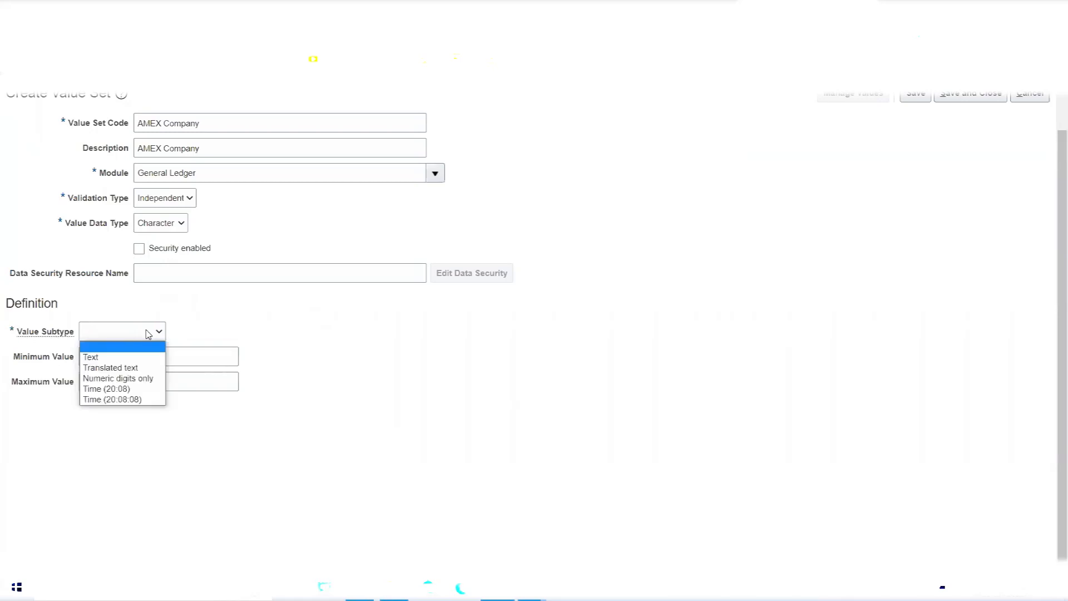
pyautogui.click(112, 359)
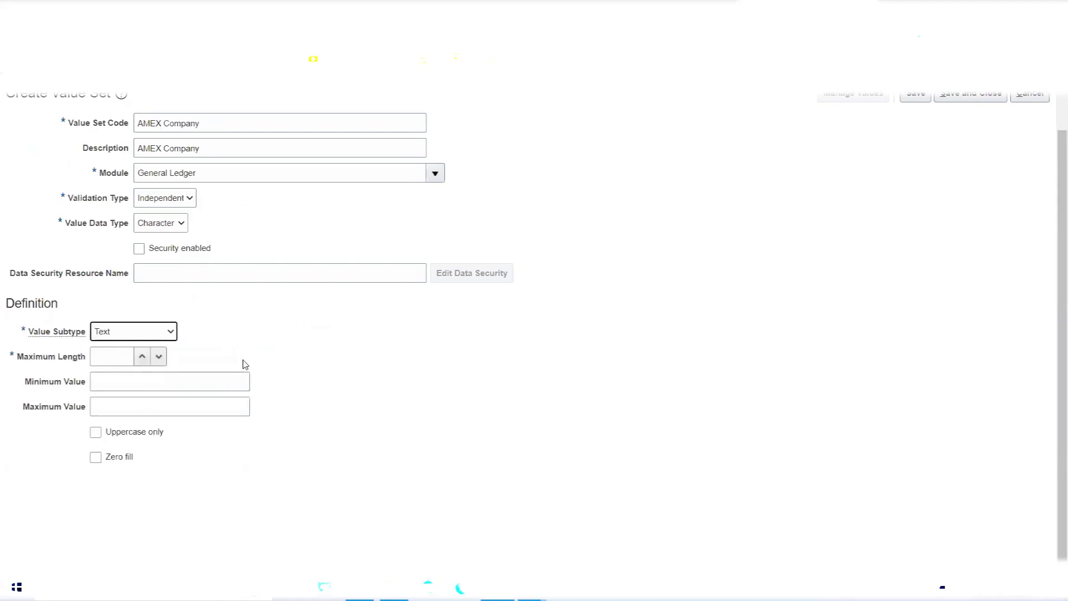
# Check the Company value set values in the Excel worksheet, and set the Maximum Length to 4 in Oracle Fusion
pyautogui.moveTo(17, 359); pyautogui.dragTo(87, 364)
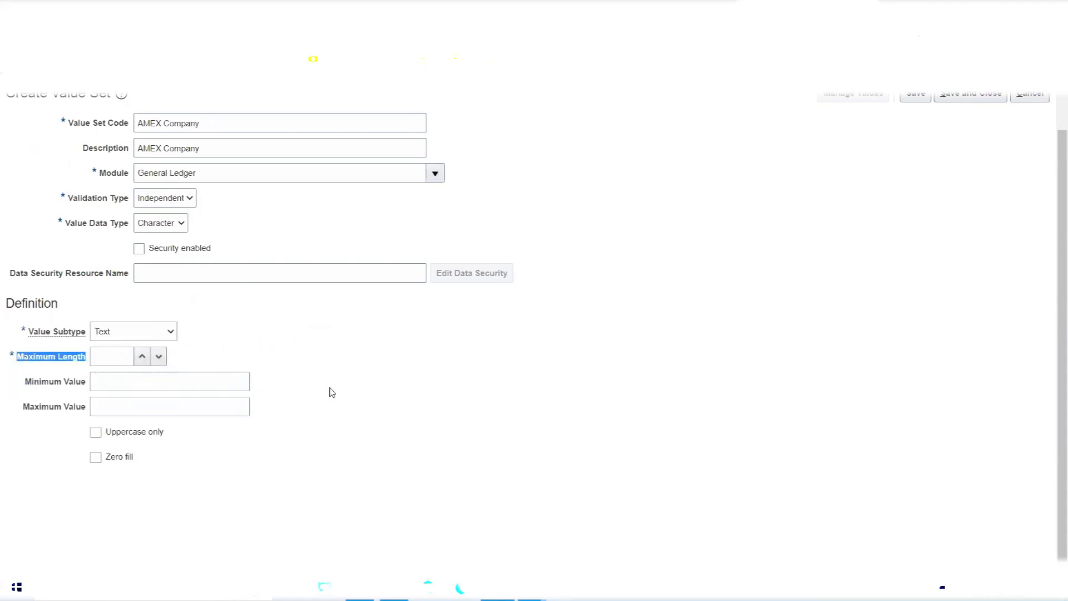
pyautogui.click(50, 360)
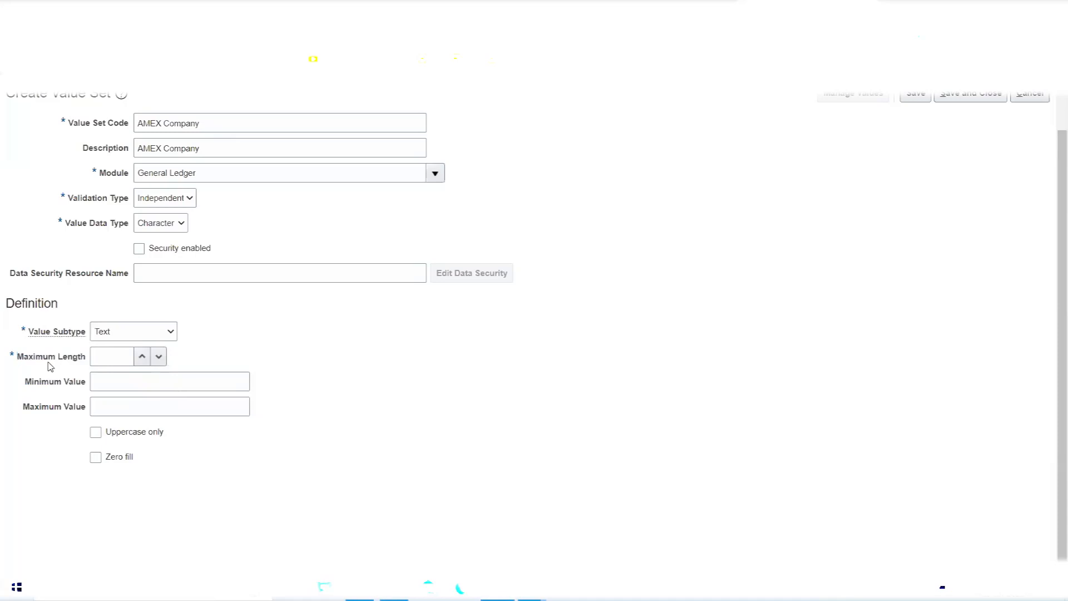
pyautogui.doubleClick(50, 360)
pyautogui.hotkey('alt', 'Tab')
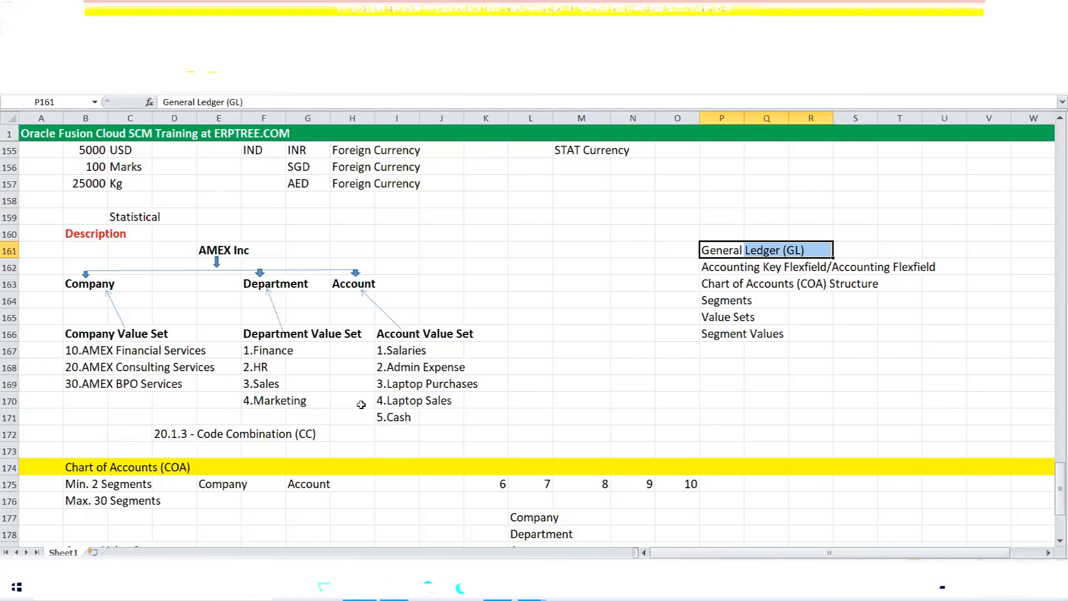
pyautogui.click(497, 588)
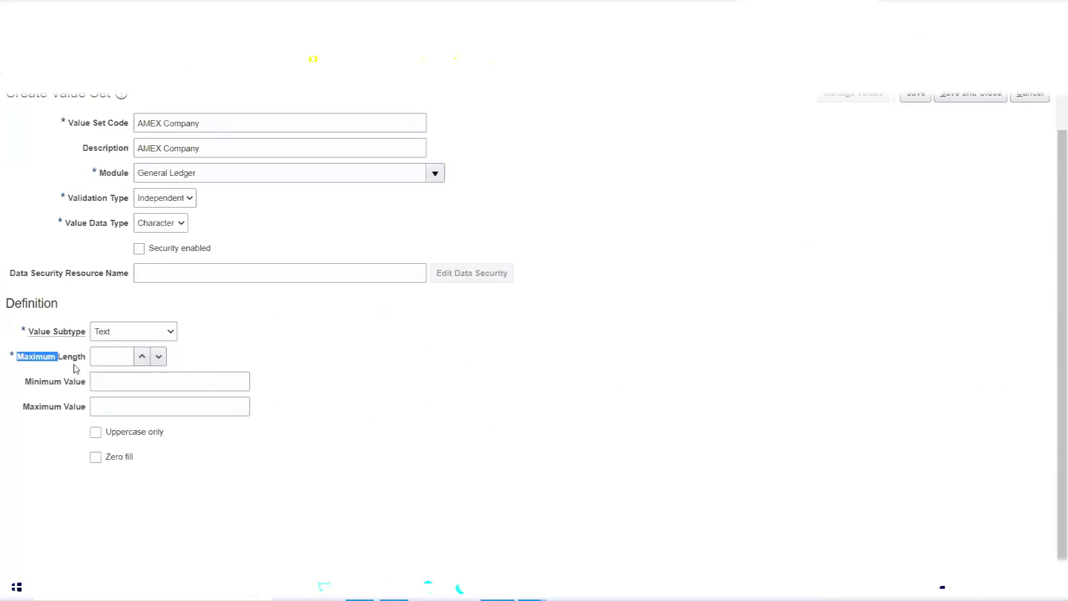
pyautogui.click(101, 356)
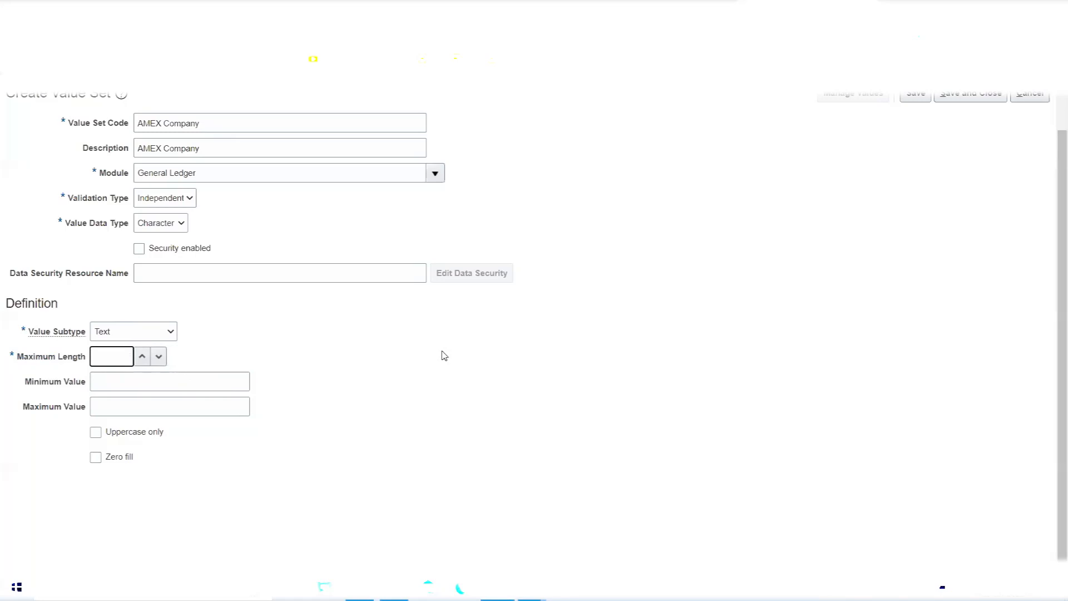
pyautogui.write('4')
pyautogui.click(336, 369)
# Review the minimum value, maximum value and length fields, and enter 1-9999 as the Data Security Resource Name
pyautogui.click(97, 383)
pyautogui.click(97, 406)
pyautogui.doubleClick(126, 357)
pyautogui.click(219, 271)
pyautogui.write('1')
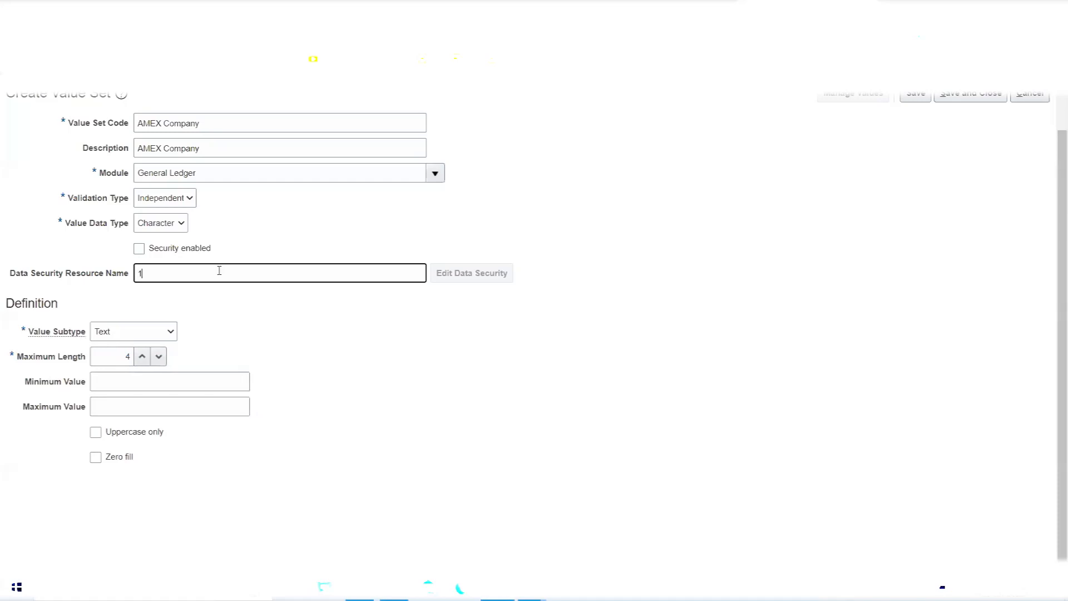
pyautogui.write('-9999')
# Set the AMEX Company value set's Minimum Value to 1000 and Maximum Value to 9000, and enable Uppercase only
pyautogui.click(117, 380)
pyautogui.write('1000')
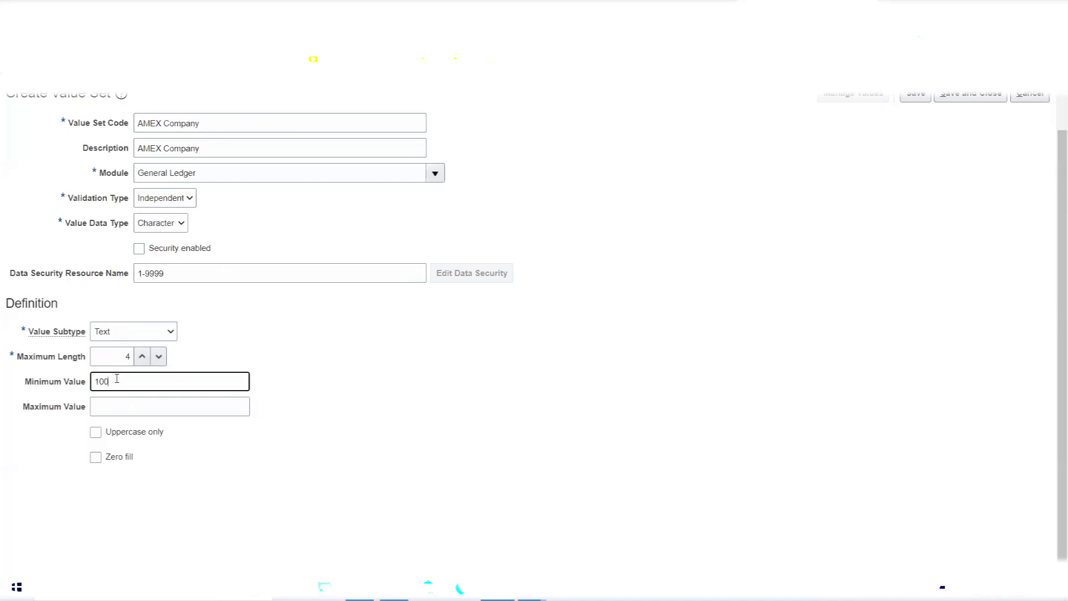
pyautogui.click(120, 402)
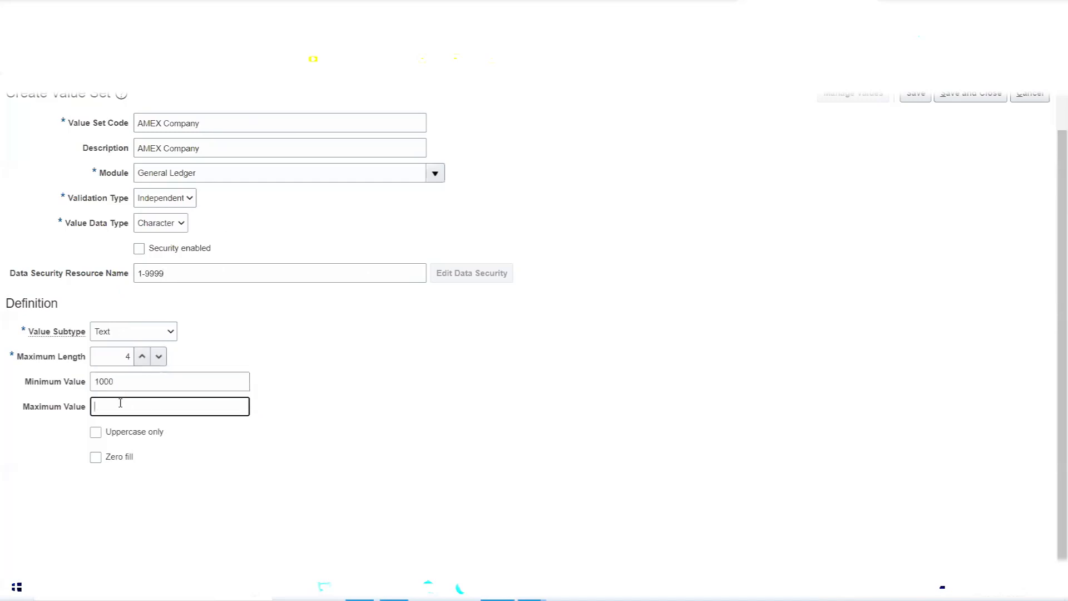
pyautogui.write('9000')
pyautogui.click(346, 382)
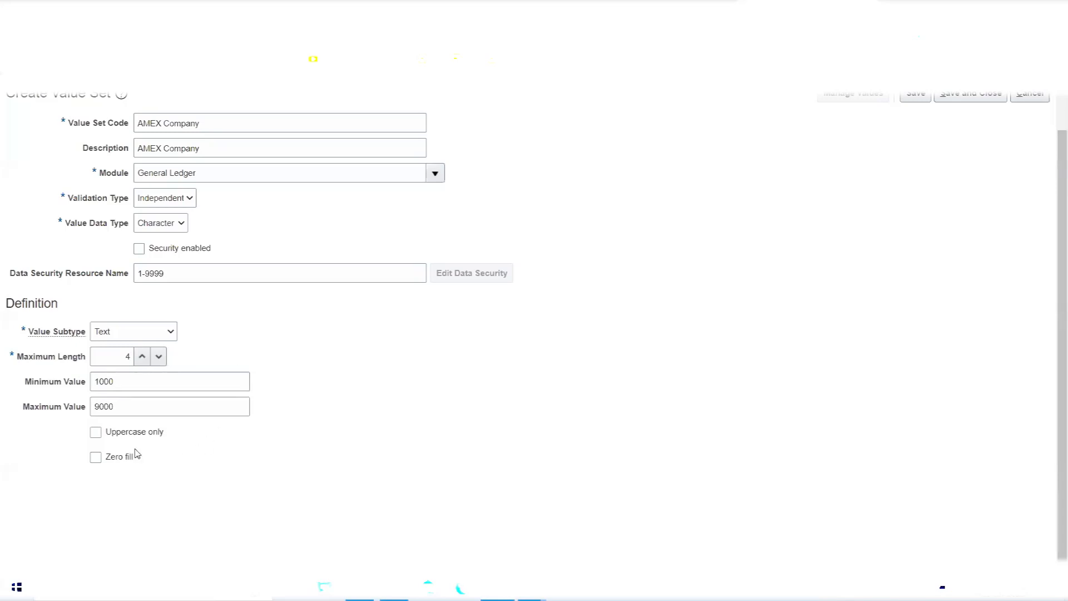
pyautogui.moveTo(119, 382); pyautogui.dragTo(101, 409)
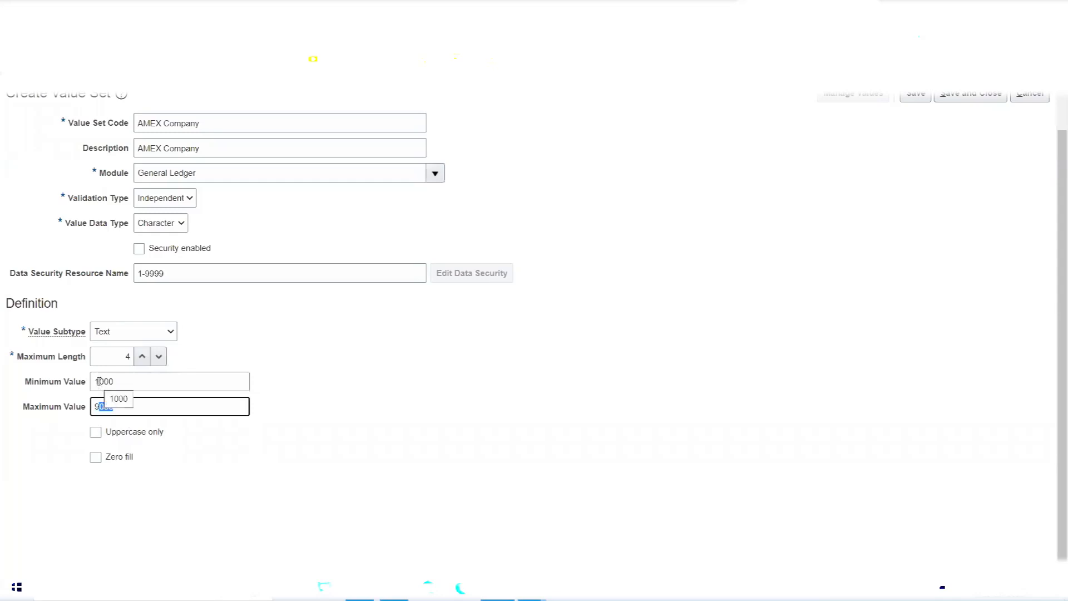
pyautogui.click(119, 408)
pyautogui.click(97, 436)
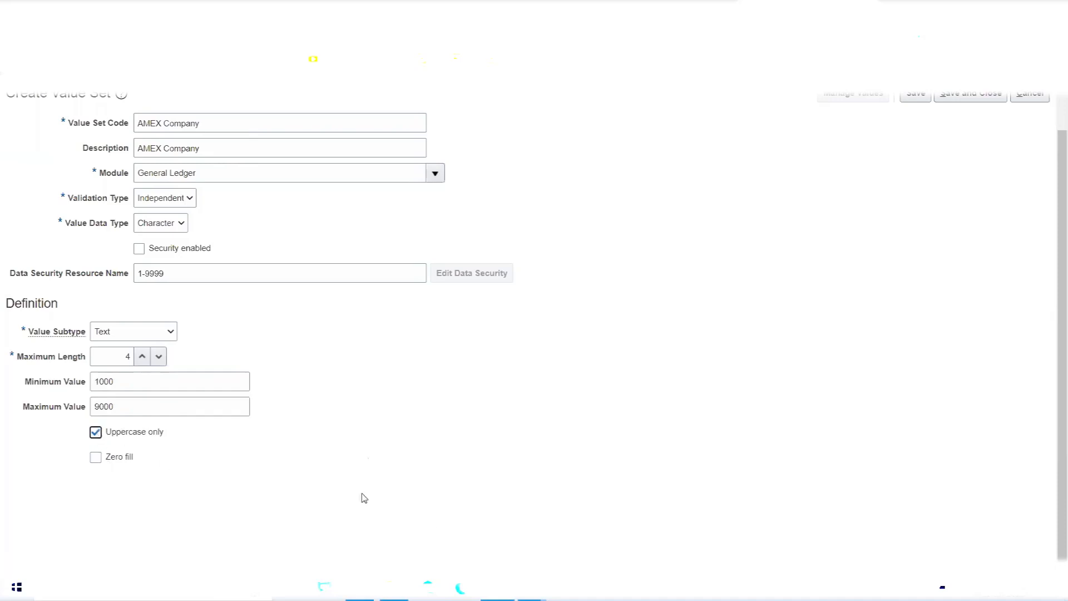
# Switch to the Excel worksheet and enter the sample text AMEX FINANCIAL SERVICES in cell K160
pyautogui.click(360, 587)
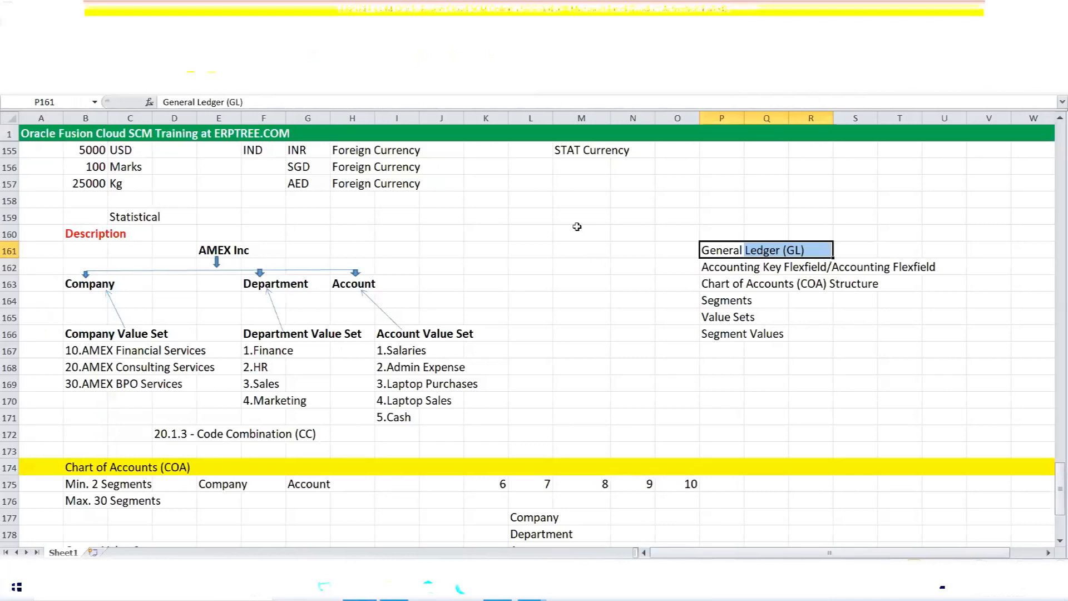
pyautogui.click(494, 225)
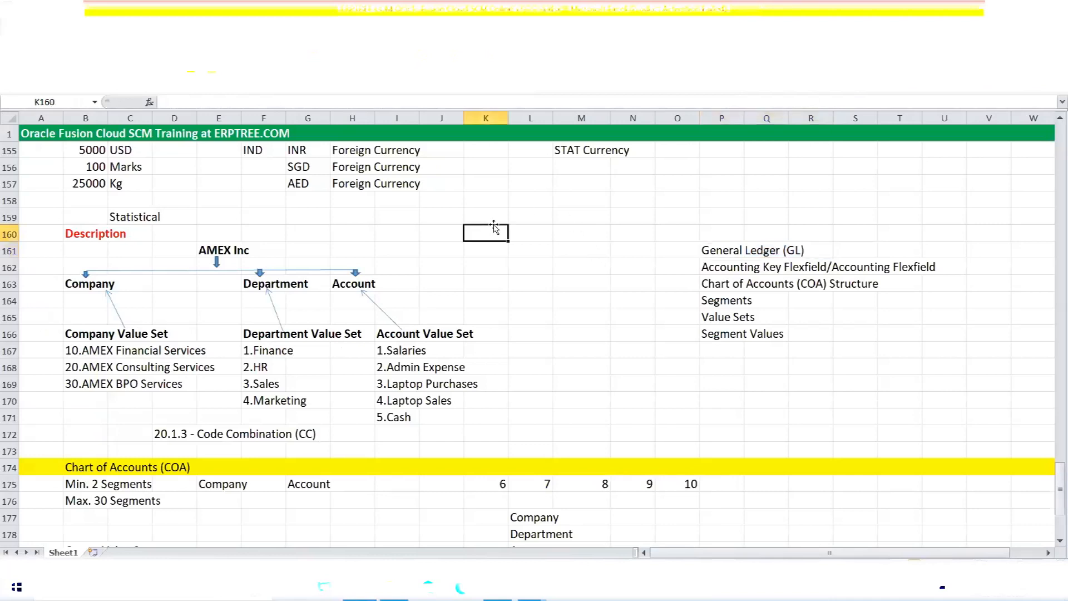
pyautogui.doubleClick(493, 226)
pyautogui.press('BackSpace')
pyautogui.write('Amex')
pyautogui.press('BackSpace')
pyautogui.press('BackSpace')
pyautogui.press('BackSpace')
pyautogui.write('MEX FI')
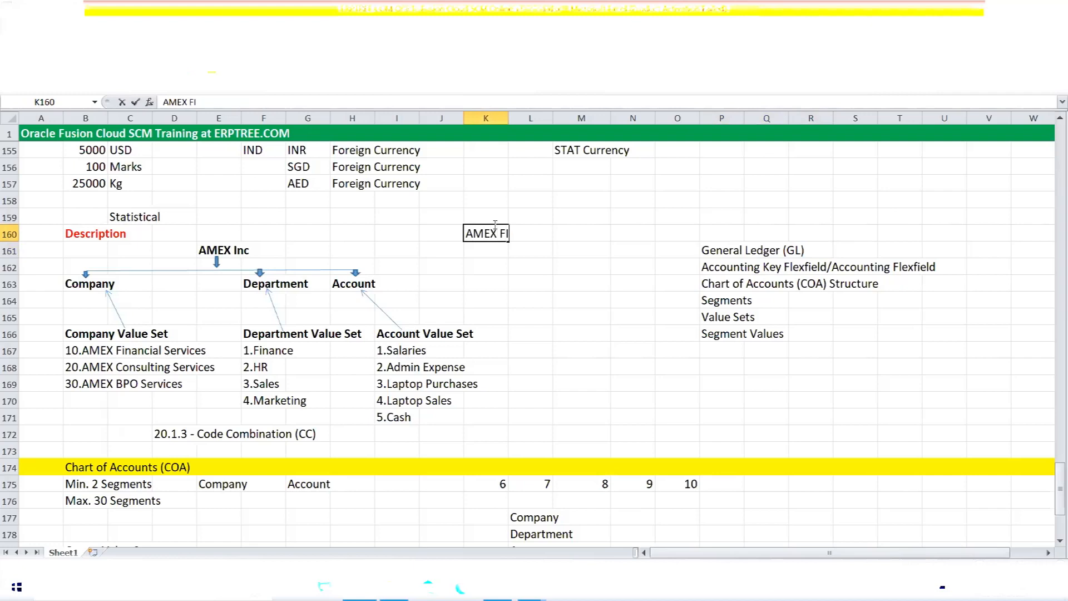
pyautogui.write('NANCIAL SERVICES')
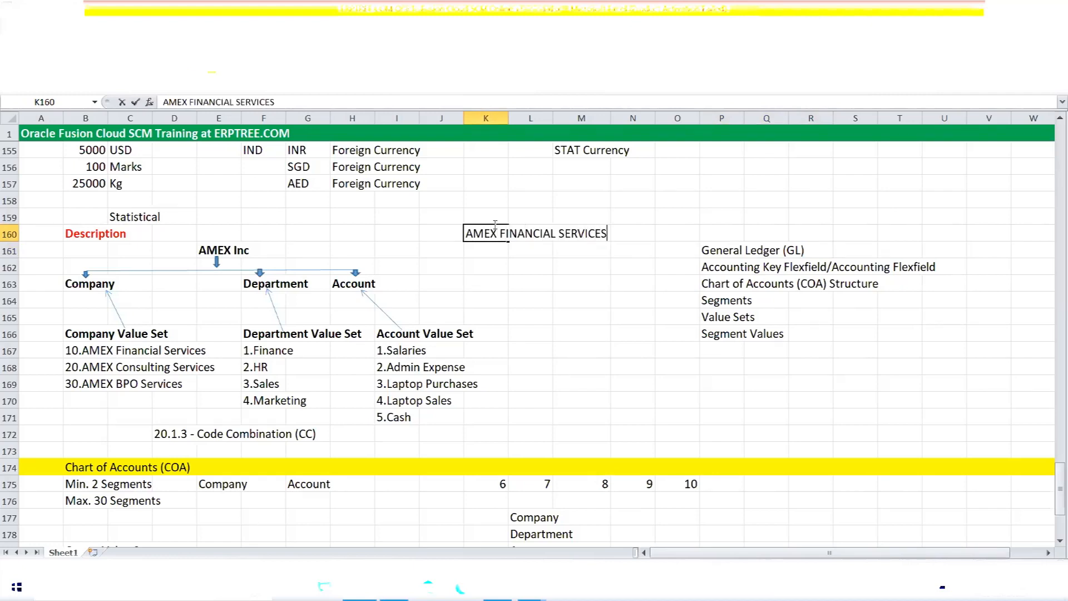
# Erase the sample text from cell K160
pyautogui.press('BackSpace')
pyautogui.press('BackSpace')
pyautogui.press('BackSpace')
pyautogui.press('BackSpace')
pyautogui.press('BackSpace')
pyautogui.press('BackSpace')
pyautogui.press('BackSpace')
pyautogui.press('BackSpace')
pyautogui.press('BackSpace')
pyautogui.press('BackSpace')
pyautogui.press('BackSpace')
pyautogui.press('BackSpace')
pyautogui.press('BackSpace')
pyautogui.press('BackSpace')
pyautogui.press('BackSpace')
pyautogui.press('BackSpace')
pyautogui.press('BackSpace')
pyautogui.press('BackSpace')
pyautogui.press('BackSpace')
pyautogui.press('BackSpace')
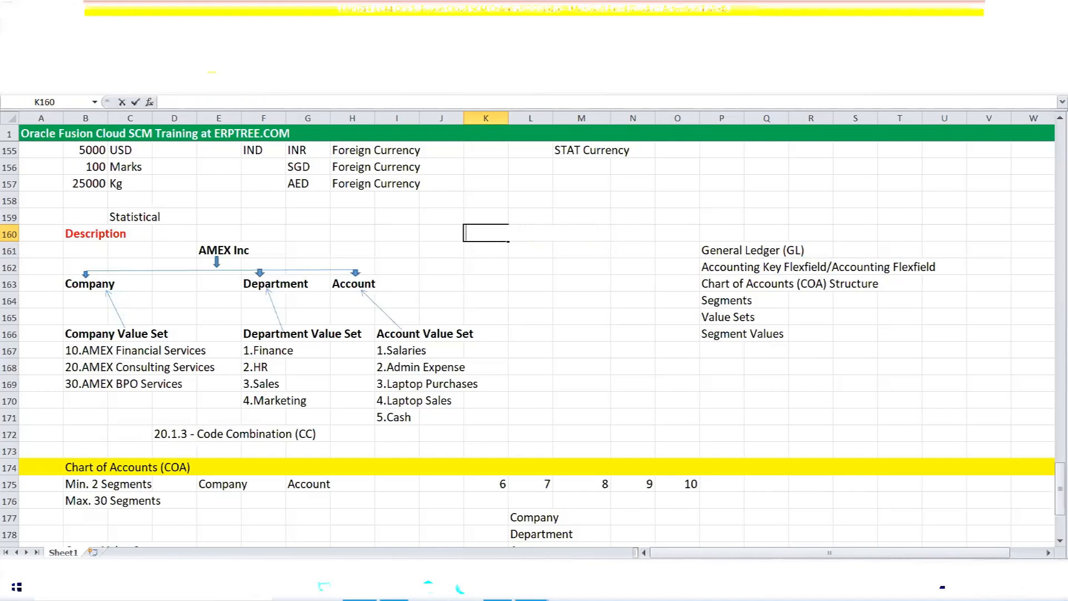
# Switch back to Oracle Fusion, enable Zero fill, and clear the Minimum Value and Maximum Value
pyautogui.click(497, 587)
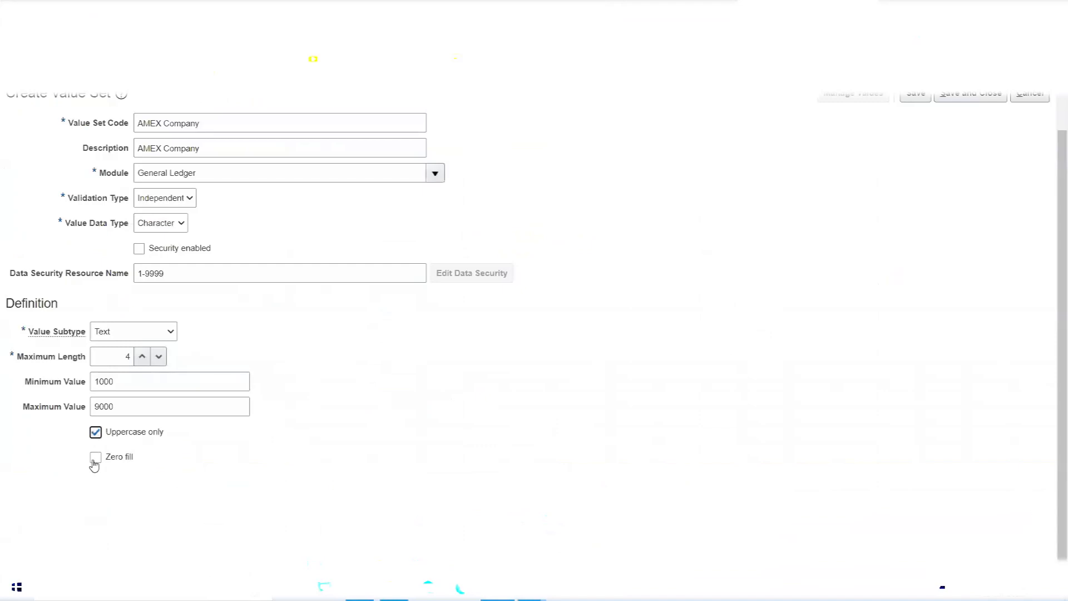
pyautogui.click(96, 458)
pyautogui.moveTo(136, 384); pyautogui.dragTo(66, 410)
pyautogui.press('BackSpace')
pyautogui.press('BackSpace')
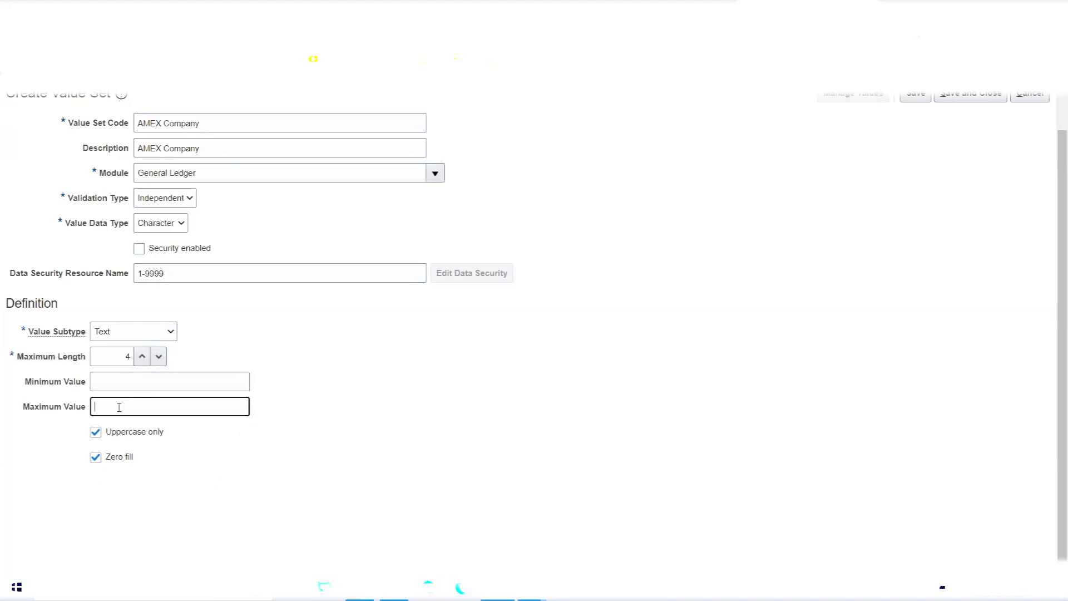
# Try the zero-padded entries 0001, 0010 and 0100 one after another as the Minimum Value
pyautogui.click(122, 389)
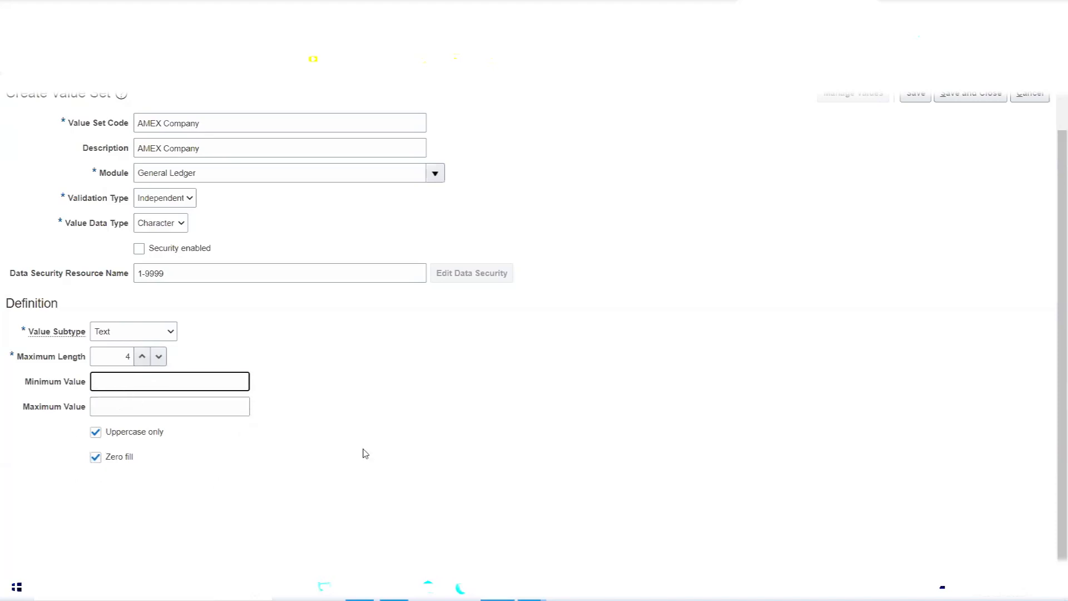
pyautogui.write('1')
pyautogui.press('BackSpace')
pyautogui.write('0001')
pyautogui.moveTo(116, 381); pyautogui.dragTo(94, 383)
pyautogui.write('10')
pyautogui.click(95, 378)
pyautogui.write('00')
pyautogui.moveTo(120, 380); pyautogui.dragTo(7, 391)
pyautogui.write('100')
pyautogui.click(94, 381)
pyautogui.write('0')
# Clear the Minimum Value and disable both Uppercase only and Zero fill
pyautogui.moveTo(124, 381); pyautogui.dragTo(10, 384)
pyautogui.press('BackSpace')
pyautogui.click(96, 433)
pyautogui.click(96, 457)
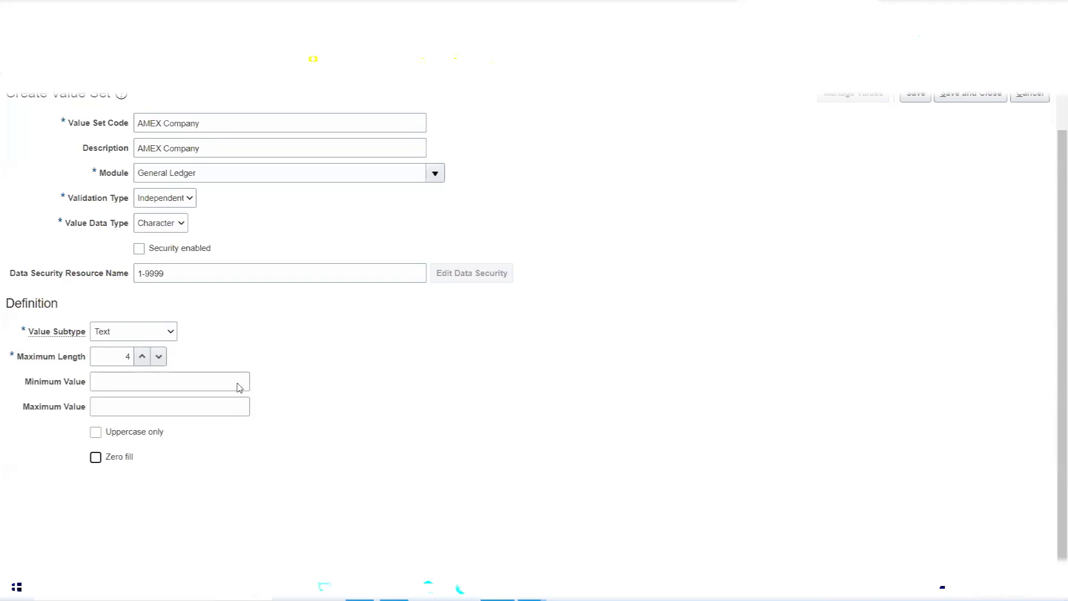
# Clear the Data Security Resource Name, and save and close the AMEX Company value set
pyautogui.moveTo(172, 276); pyautogui.dragTo(104, 282)
pyautogui.press('BackSpace')
pyautogui.click(421, 409)
pyautogui.scroll(1, 595, 392)
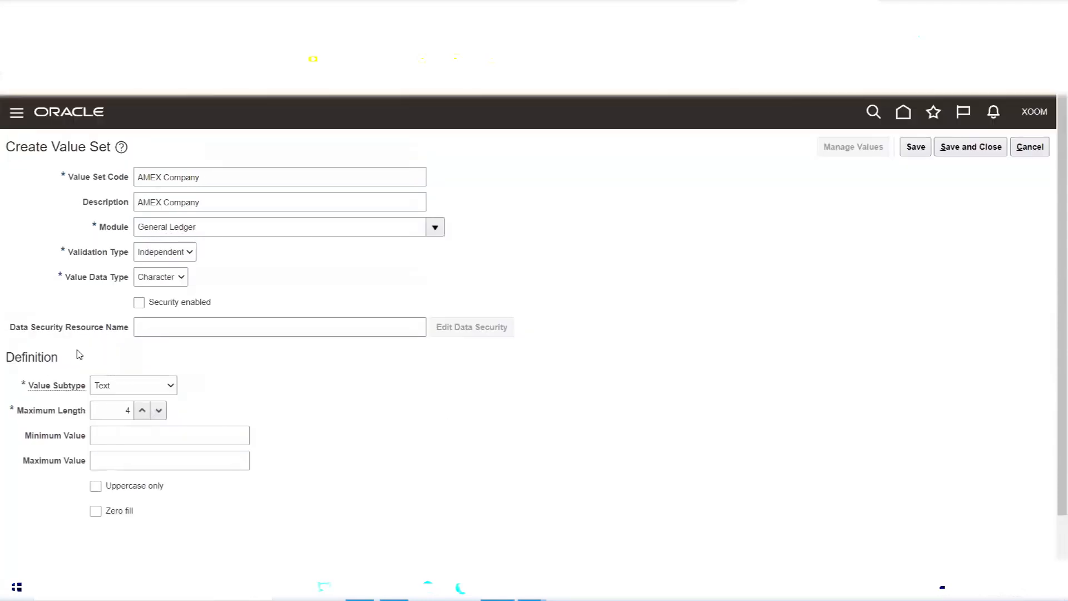
pyautogui.moveTo(10, 328); pyautogui.dragTo(534, 329)
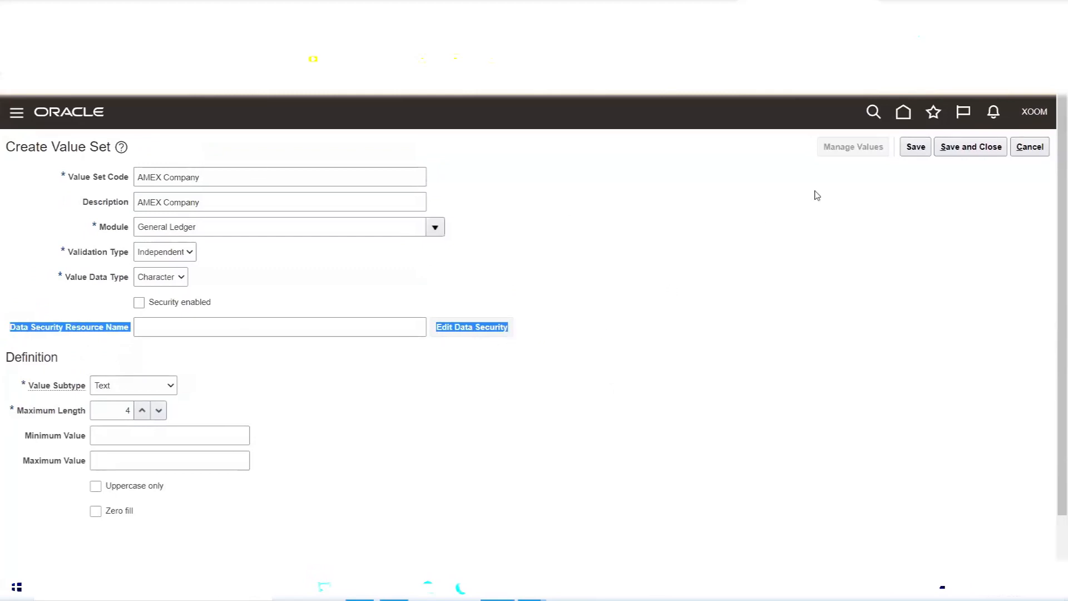
pyautogui.click(976, 148)
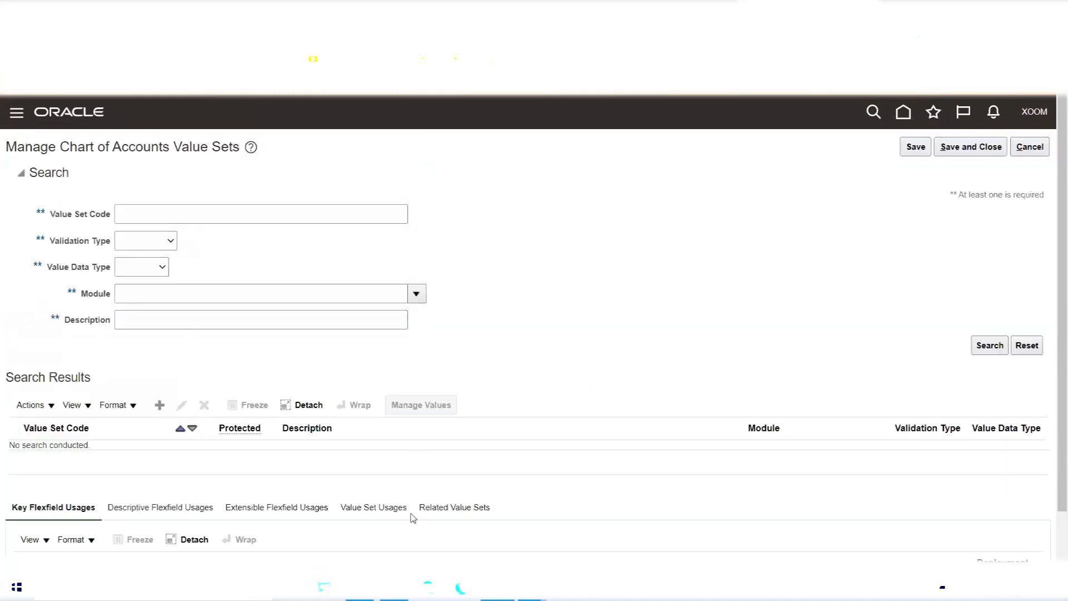
# Check the list of segments under the Chart of Accounts (COA) section in the Excel worksheet
pyautogui.hotkey('alt', 'Tab')
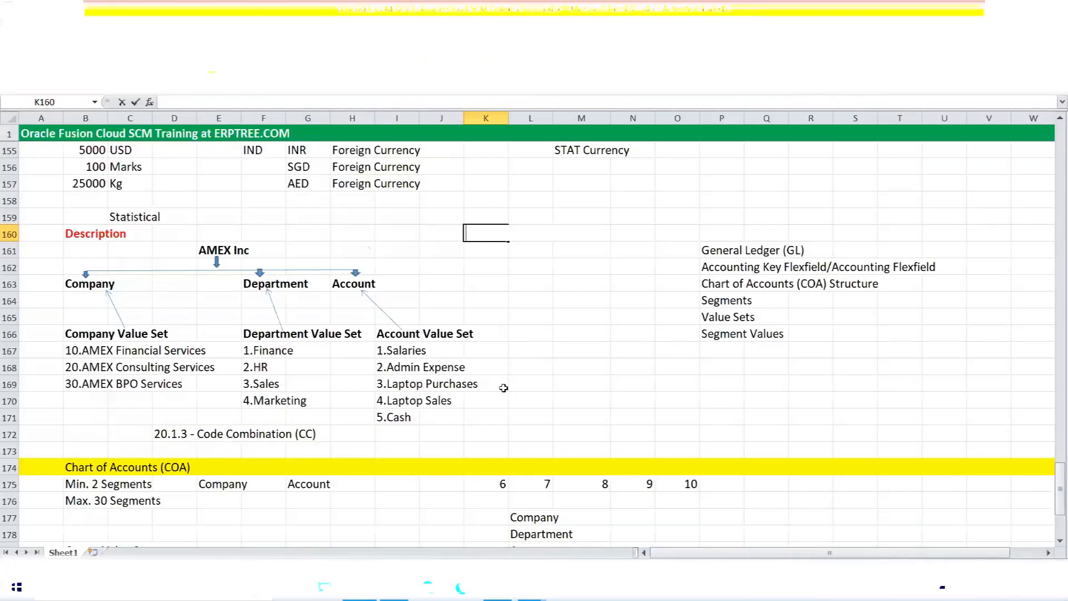
pyautogui.scroll(-7, 500, 388)
pyautogui.scroll(1, 535, 241)
pyautogui.click(532, 223)
pyautogui.click(531, 235)
pyautogui.click(525, 251)
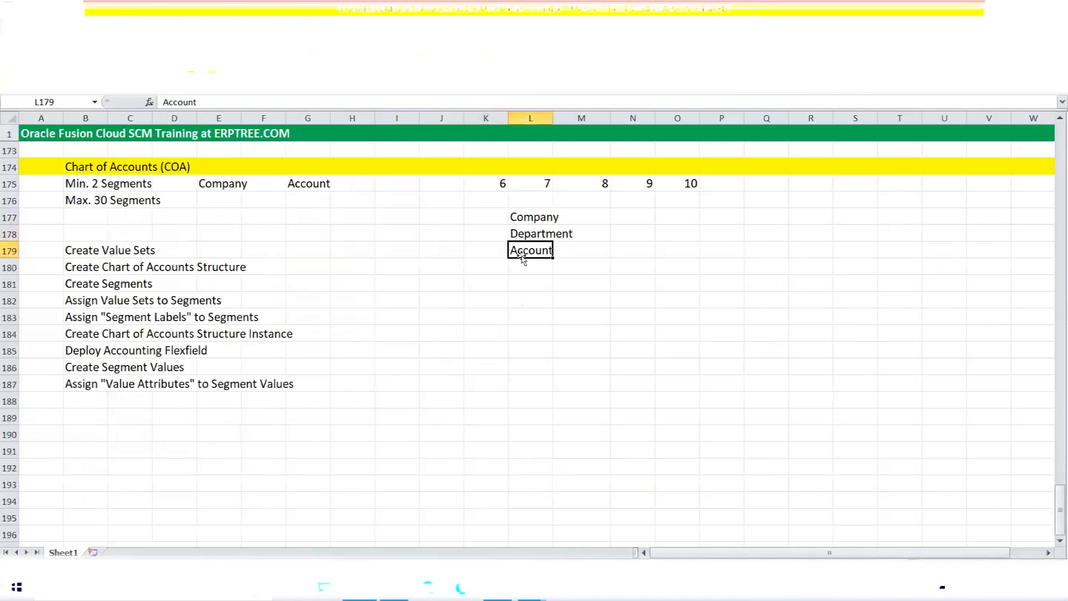
# Create a value set in Oracle Fusion with AMEX Department as its code and description and General Ledger as its Module
pyautogui.hotkey('alt', 'Tab')
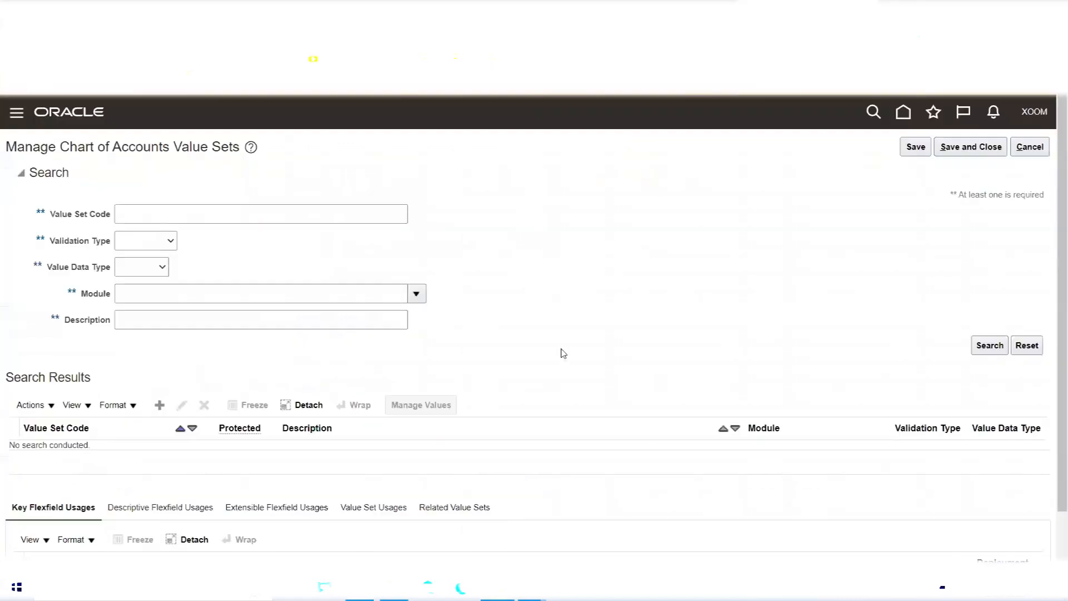
pyautogui.click(158, 404)
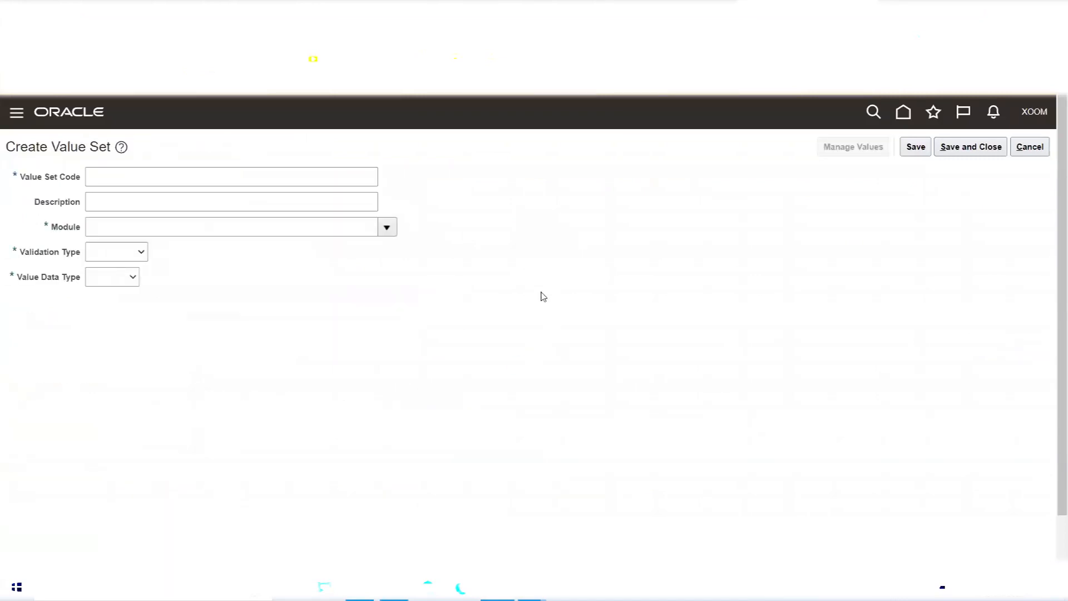
pyautogui.click(135, 168)
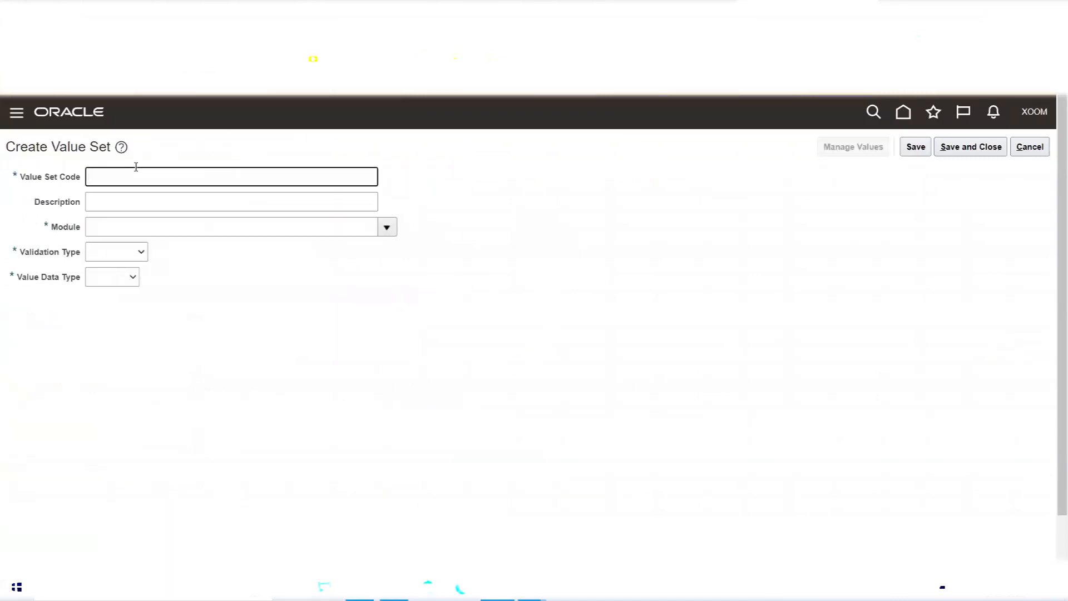
pyautogui.write('AMEX Department')
pyautogui.hotkey('ctrl', 'shift', 'Left')
pyautogui.hotkey('ctrl', 'shift', 'Left')
pyautogui.hotkey('ctrl', 'c')
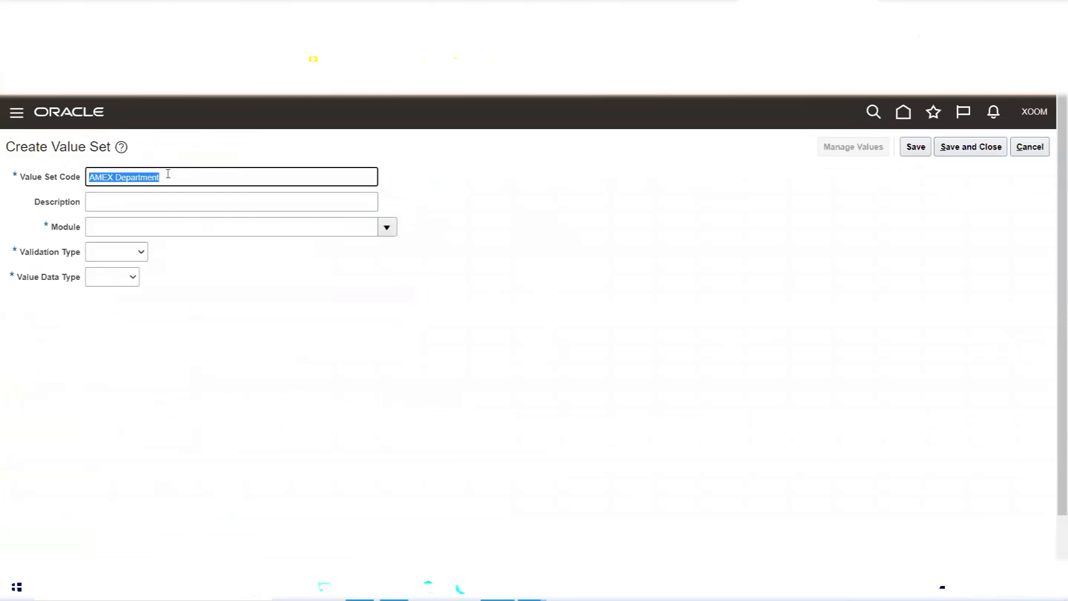
pyautogui.click(165, 204)
pyautogui.hotkey('ctrl', 'v')
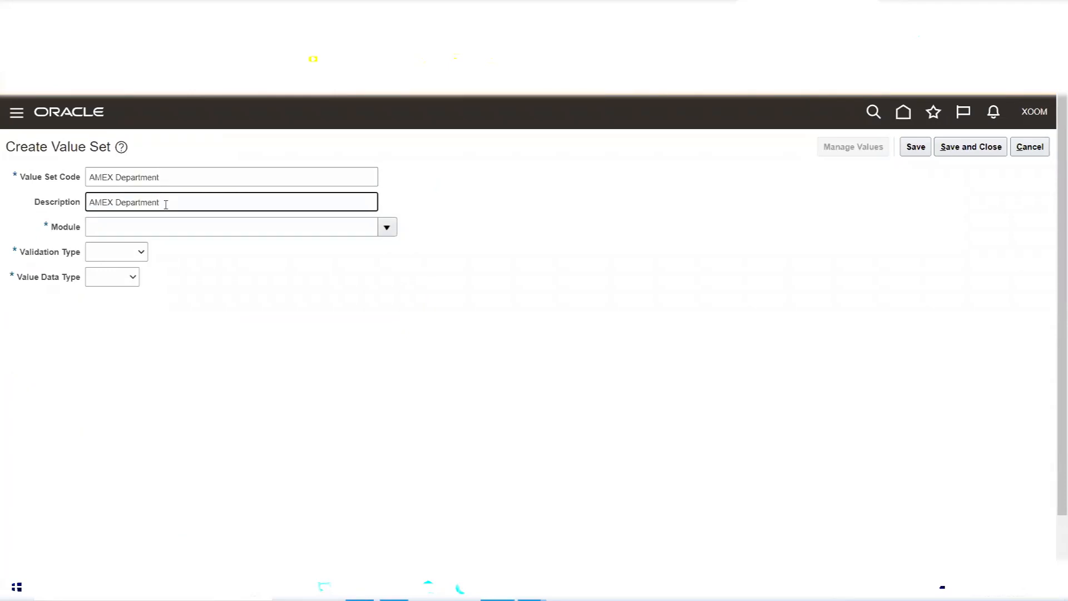
pyautogui.click(388, 226)
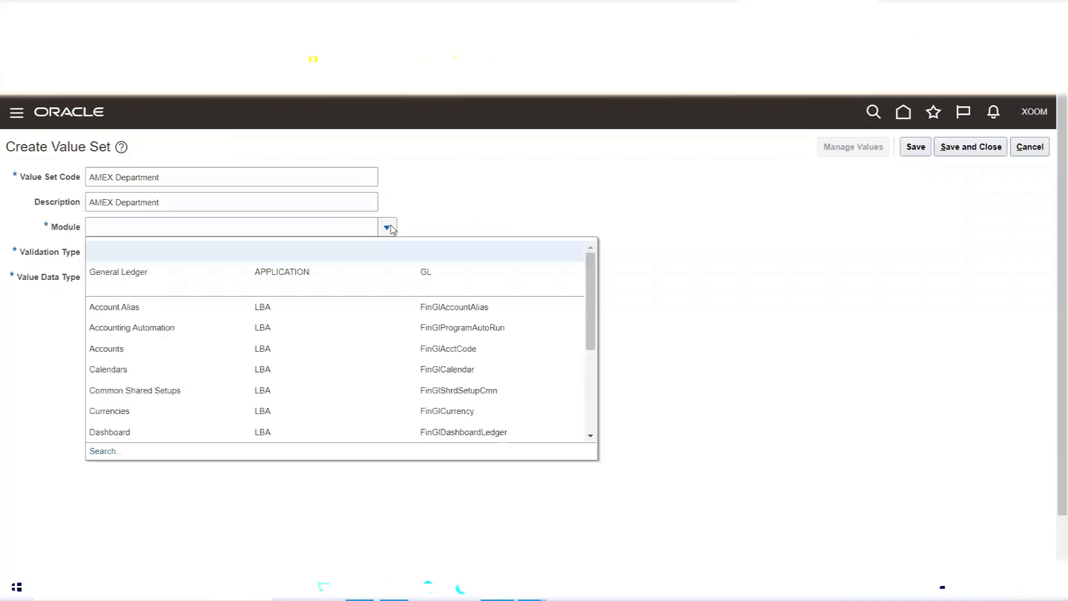
pyautogui.click(177, 273)
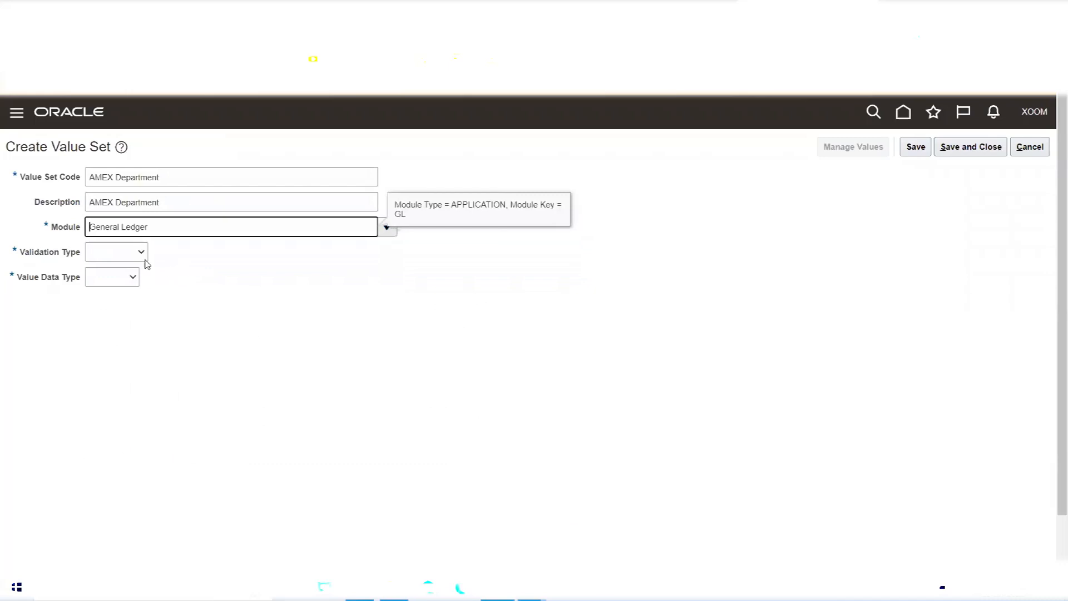
# Set the AMEX Department value set's Validation Type to Independent and its Value Data Type to Character
pyautogui.click(123, 254)
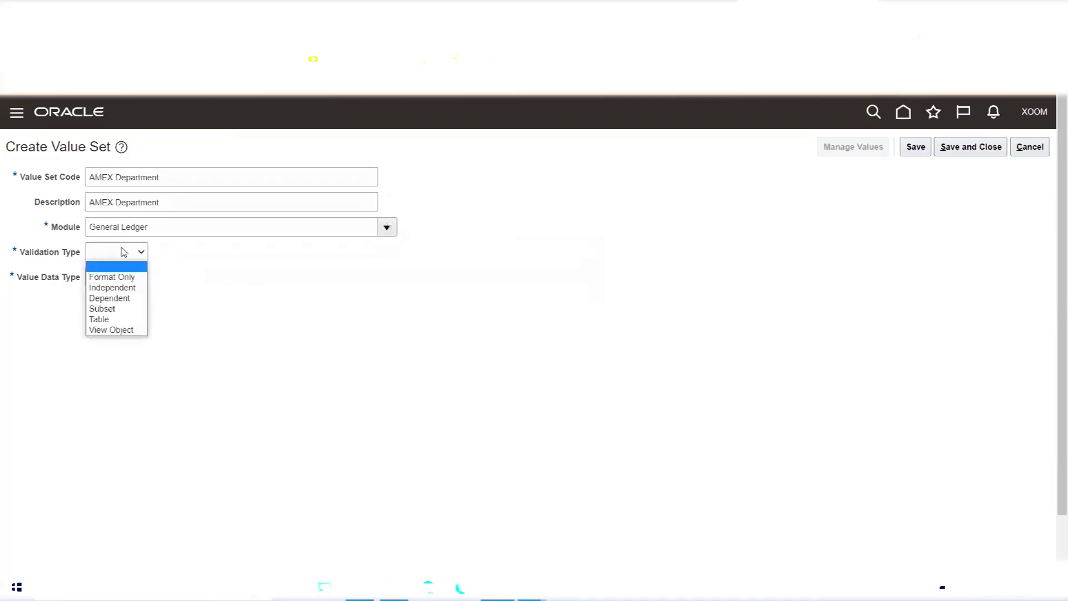
pyautogui.click(127, 288)
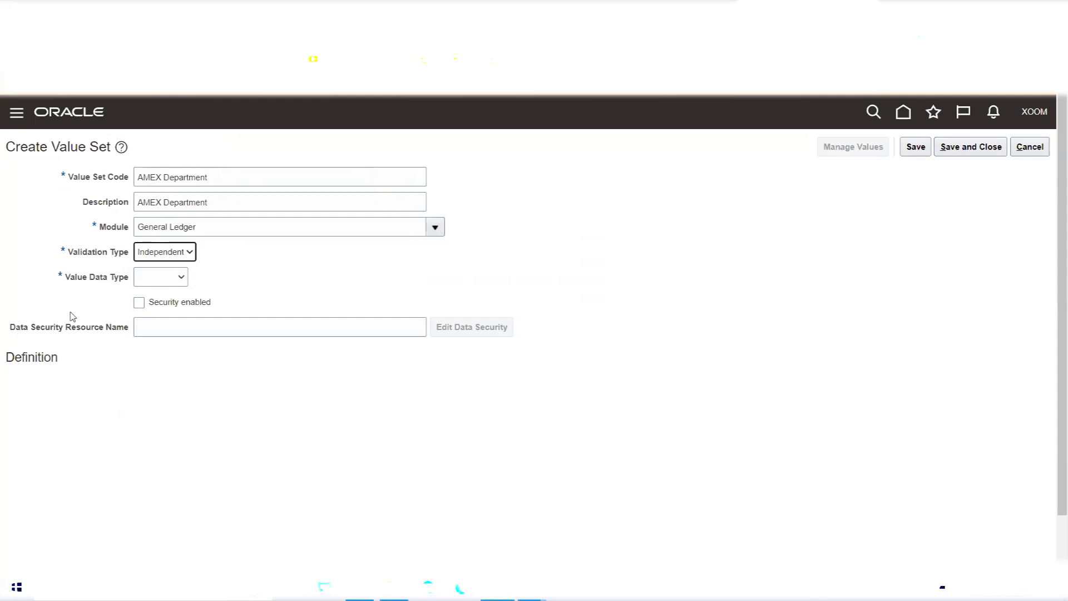
pyautogui.click(177, 271)
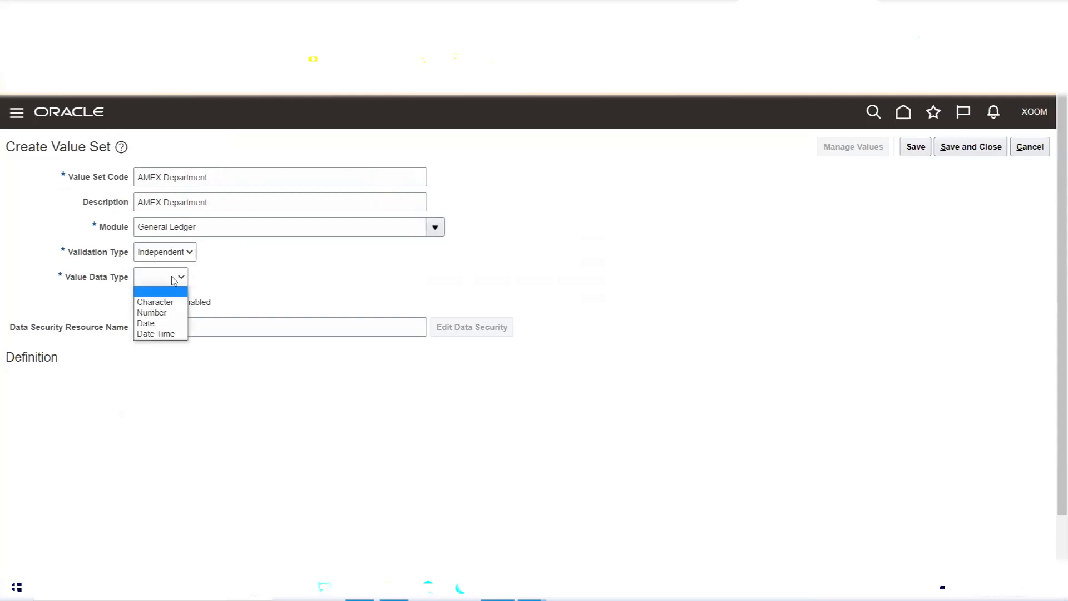
pyautogui.click(170, 301)
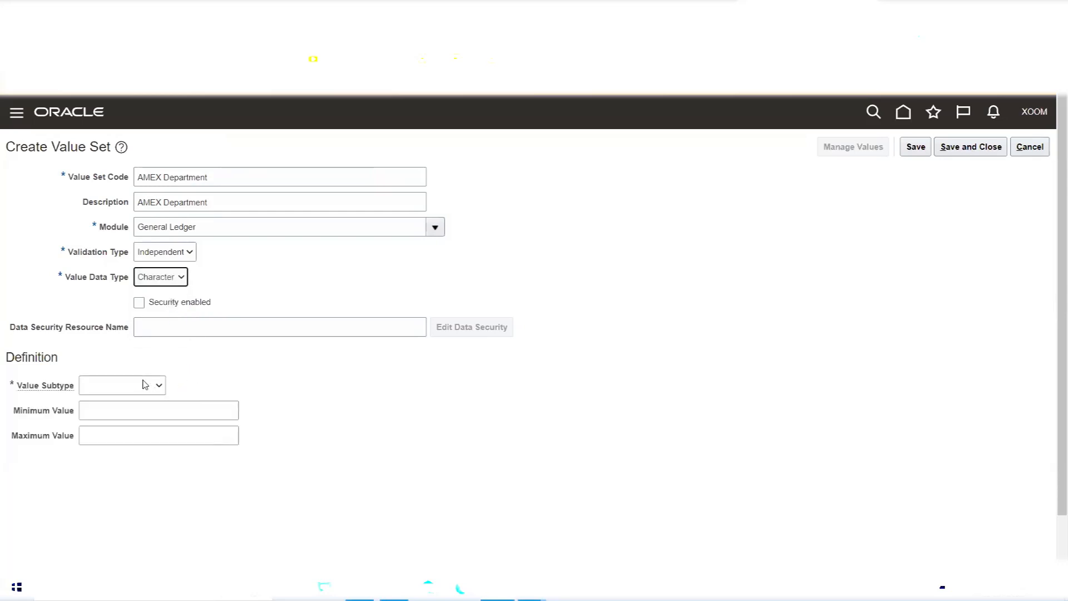
# Set the Value Subtype to Text and the Maximum Length to 4, then save and close the AMEX Department value set
pyautogui.click(150, 385)
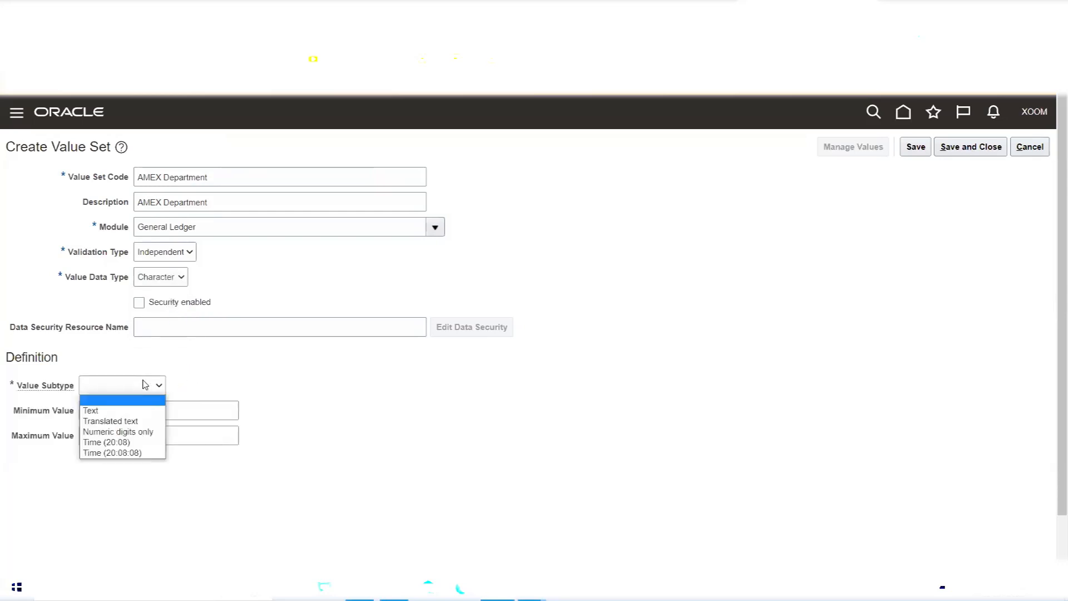
pyautogui.click(134, 410)
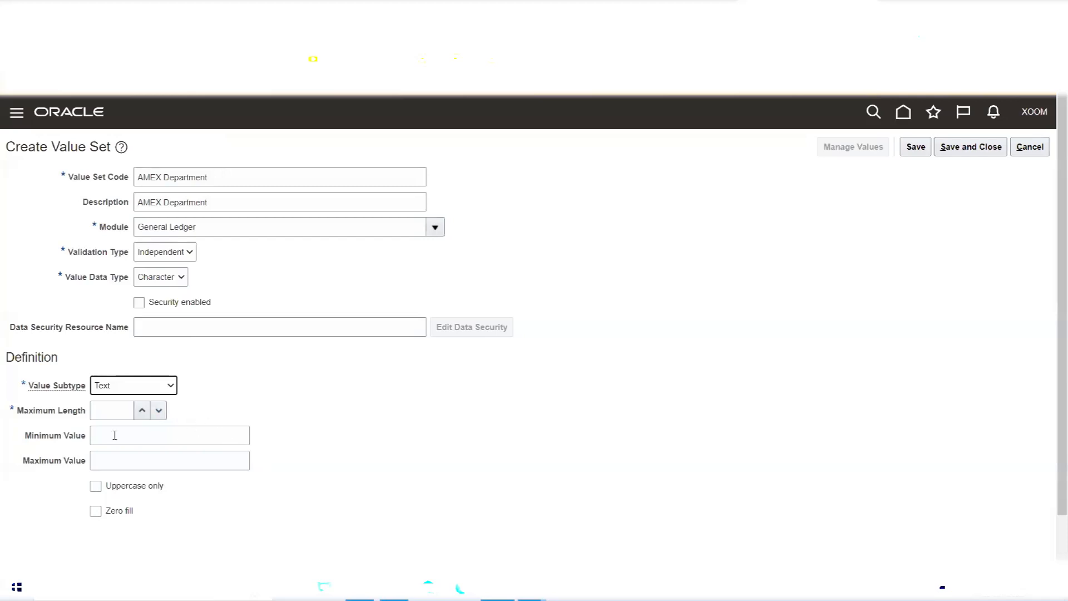
pyautogui.click(113, 410)
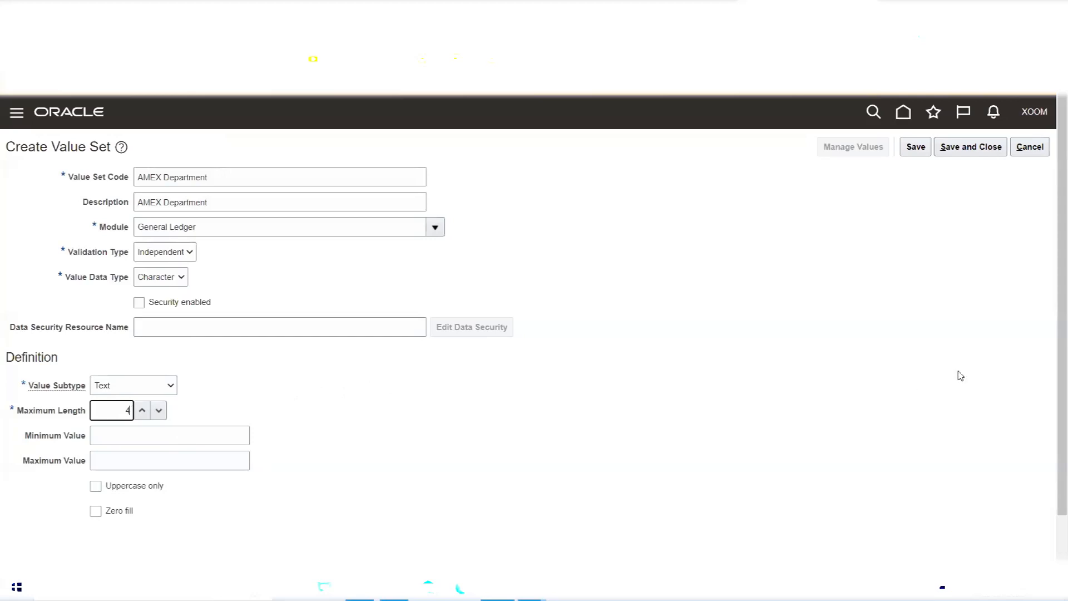
pyautogui.click(970, 148)
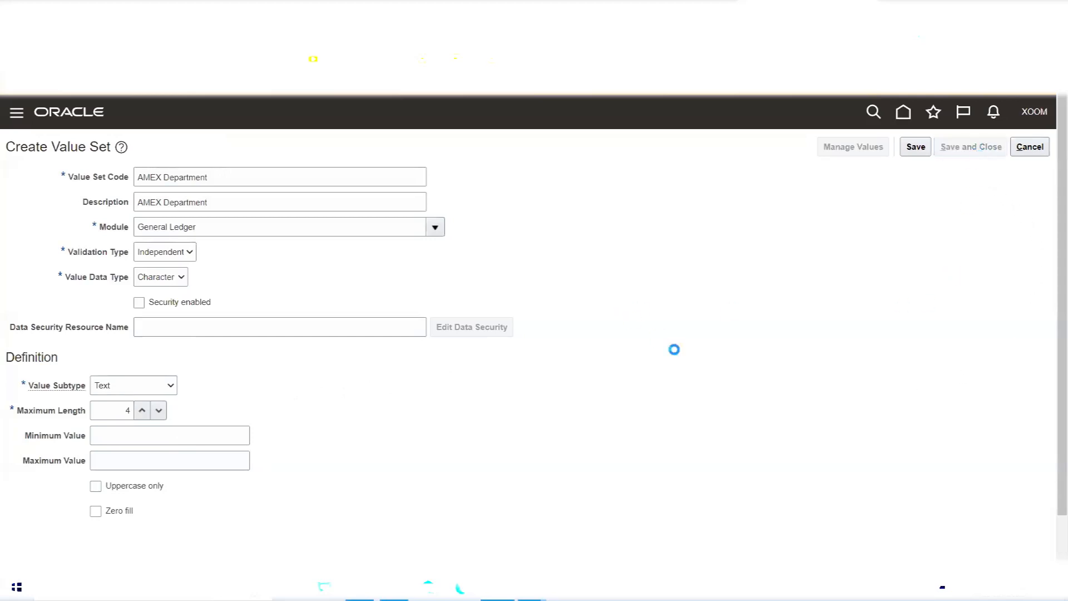
# Create a value set with AMEX Account as its code and description and General Ledger as its Module
pyautogui.click(160, 406)
pyautogui.click(234, 178)
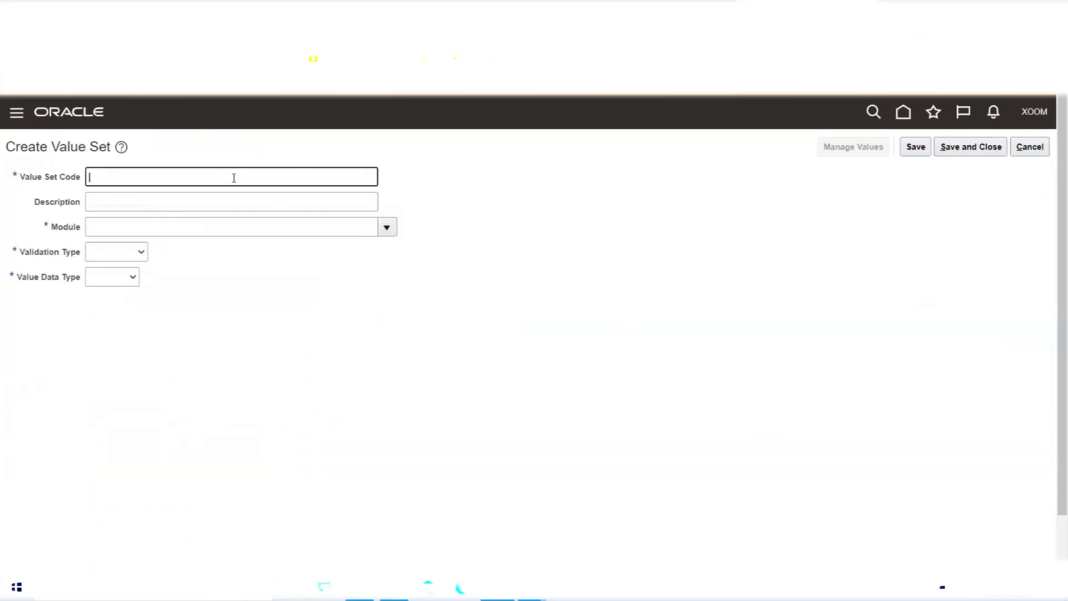
pyautogui.write('AMEX Account')
pyautogui.hotkey('ctrl', 'a')
pyautogui.hotkey('ctrl', 'c')
pyautogui.click(192, 199)
pyautogui.hotkey('ctrl', 'v')
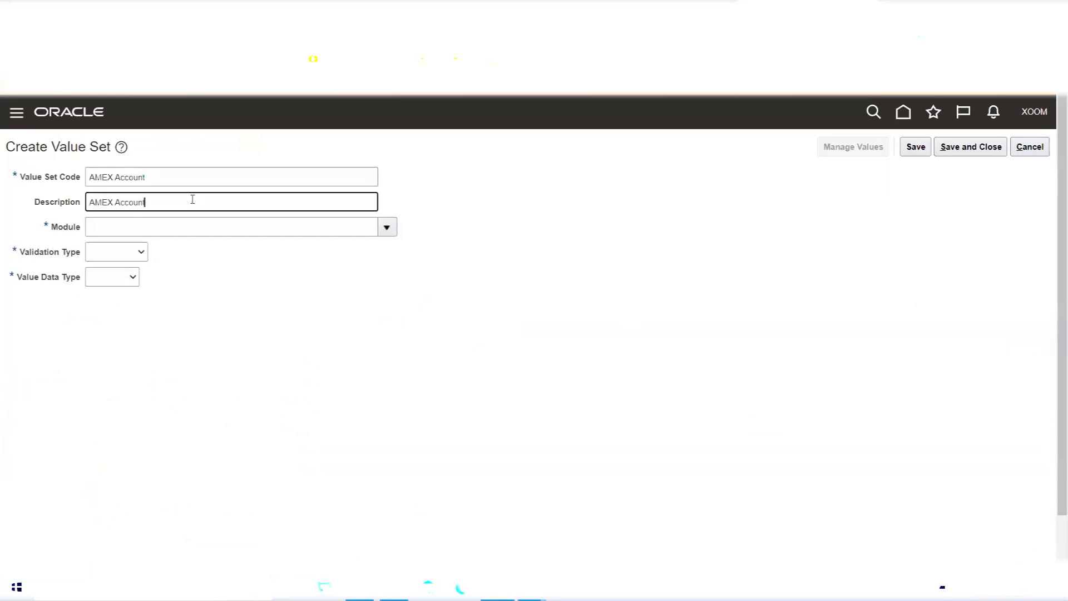
pyautogui.click(386, 227)
pyautogui.click(179, 272)
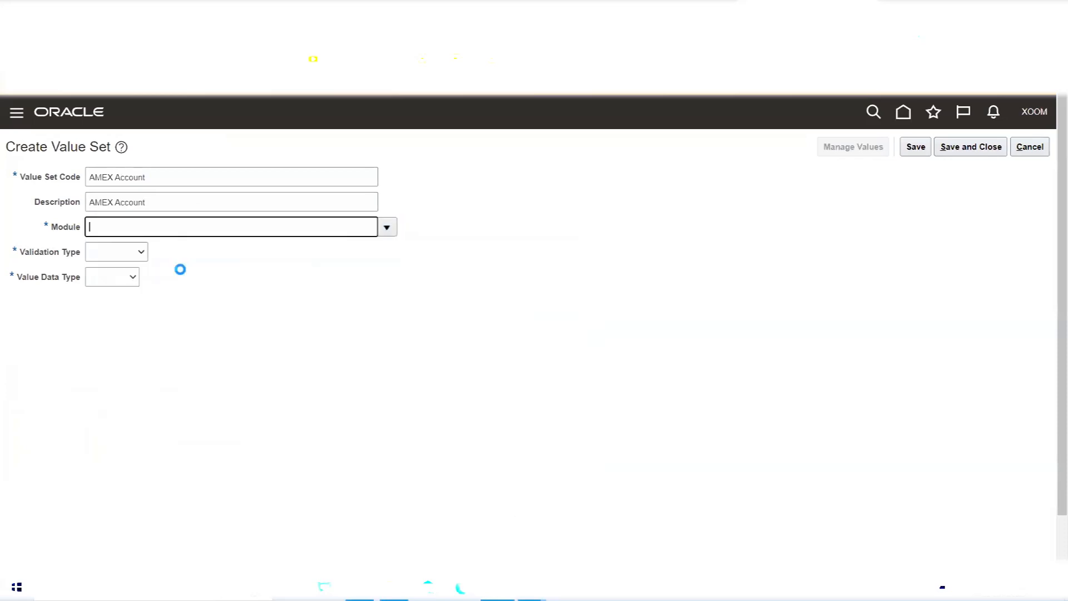
# Set the AMEX Account value set's Validation Type to Independent and its Value Data Type to Character
pyautogui.click(121, 251)
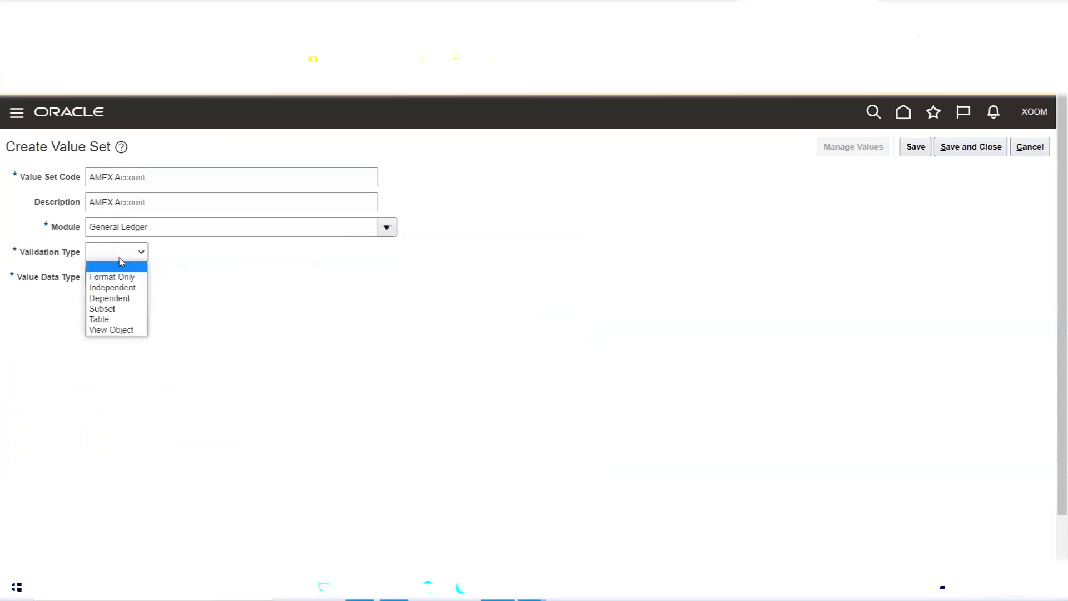
pyautogui.click(118, 285)
pyautogui.click(170, 278)
pyautogui.click(167, 303)
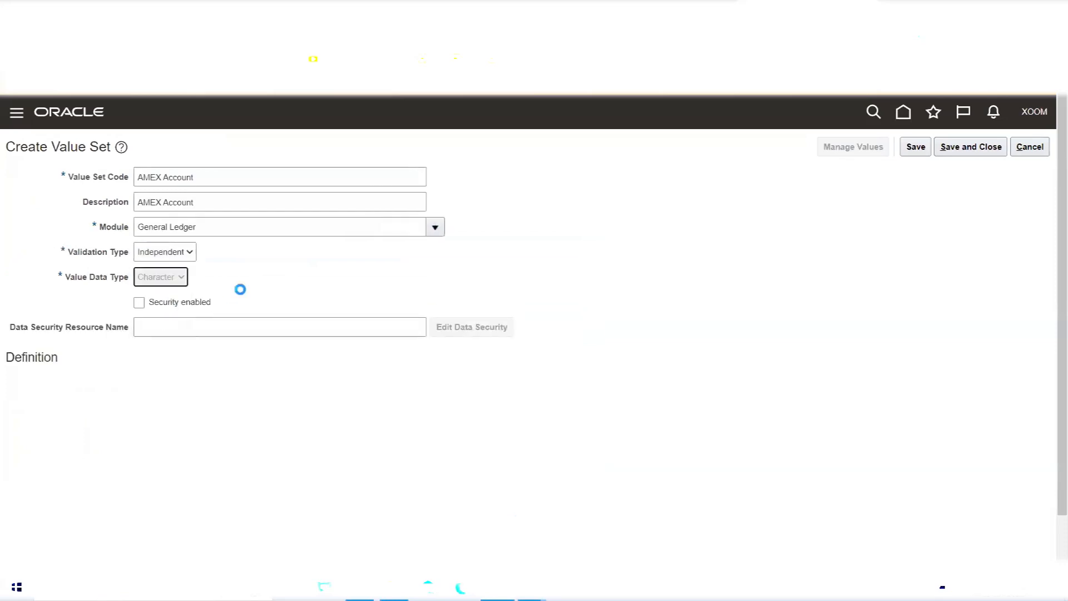
# Set the Value Subtype to Text and the Maximum Length to 5, then save and close the AMEX Account value set
pyautogui.click(128, 385)
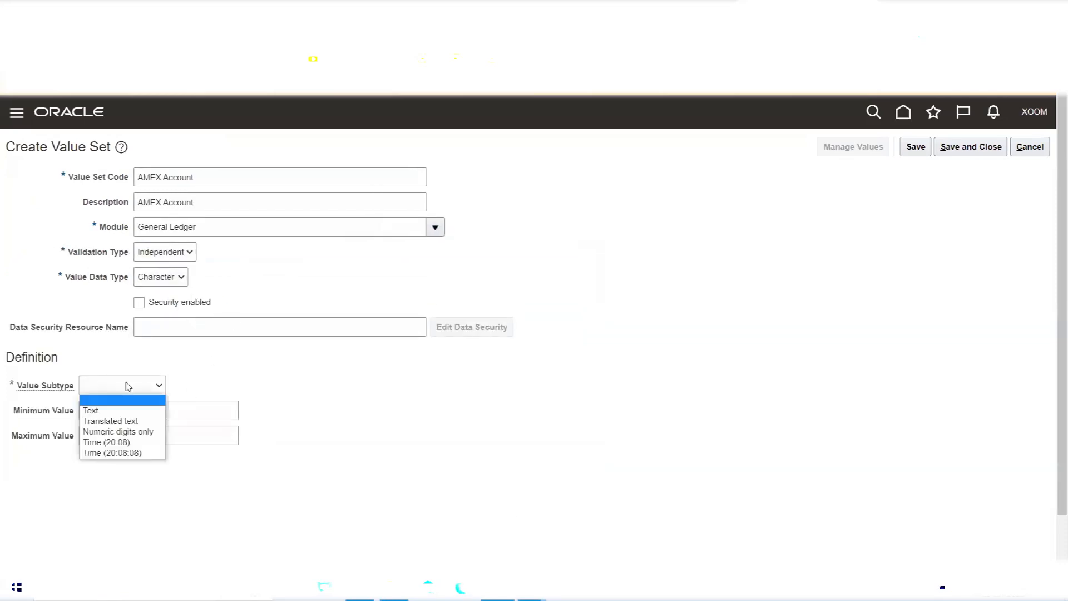
pyautogui.click(114, 410)
pyautogui.click(115, 411)
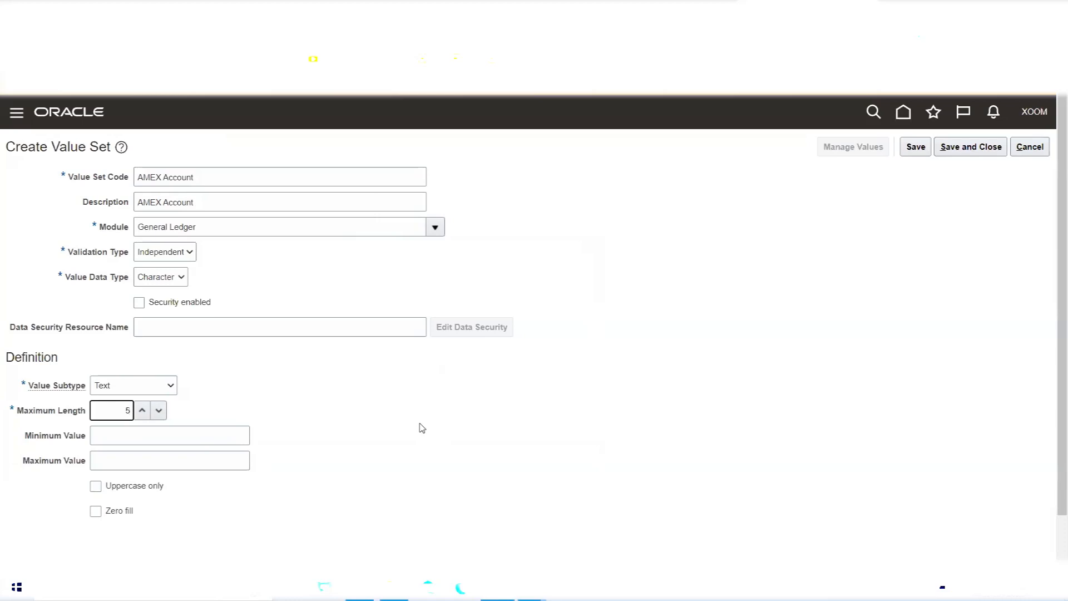
pyautogui.click(357, 398)
pyautogui.click(970, 146)
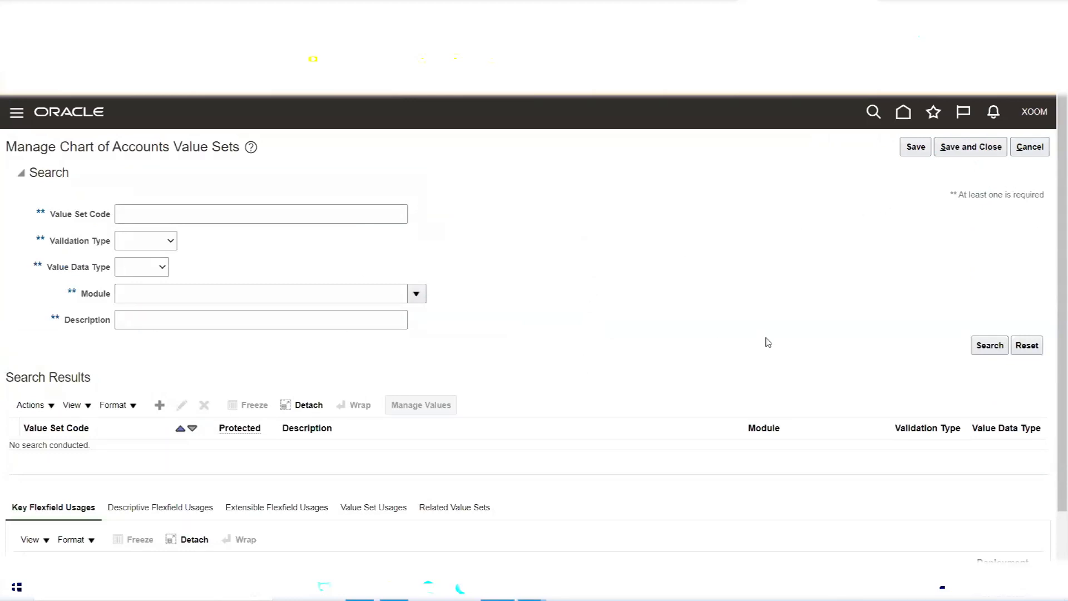
# Check the Excel worksheet for the setup step that follows Create Value Sets, then return to Oracle Fusion
pyautogui.hotkey('alt', 'Tab')
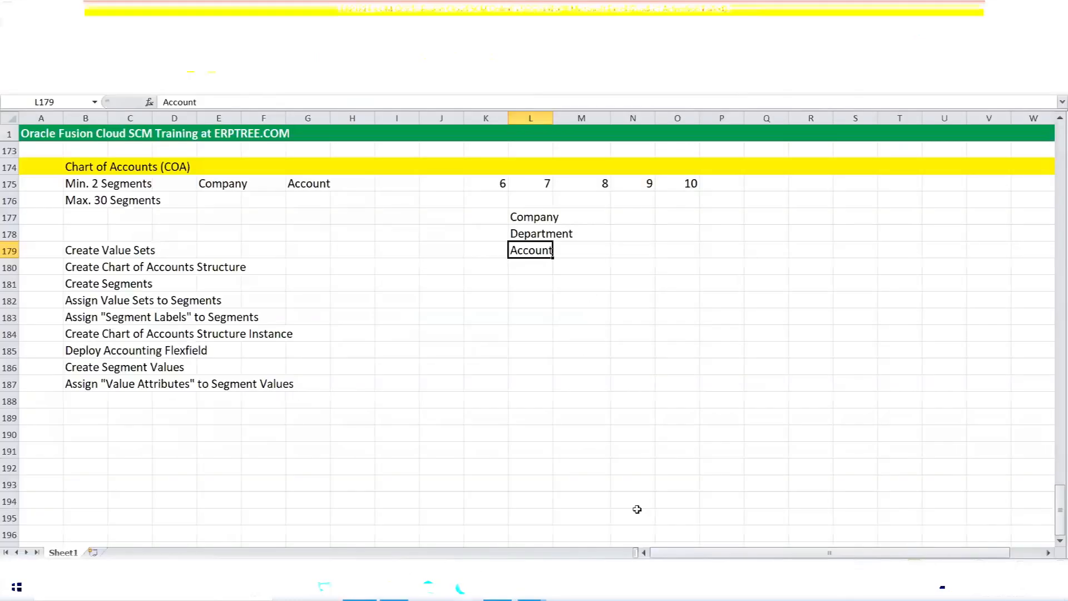
pyautogui.moveTo(69, 269); pyautogui.dragTo(252, 258)
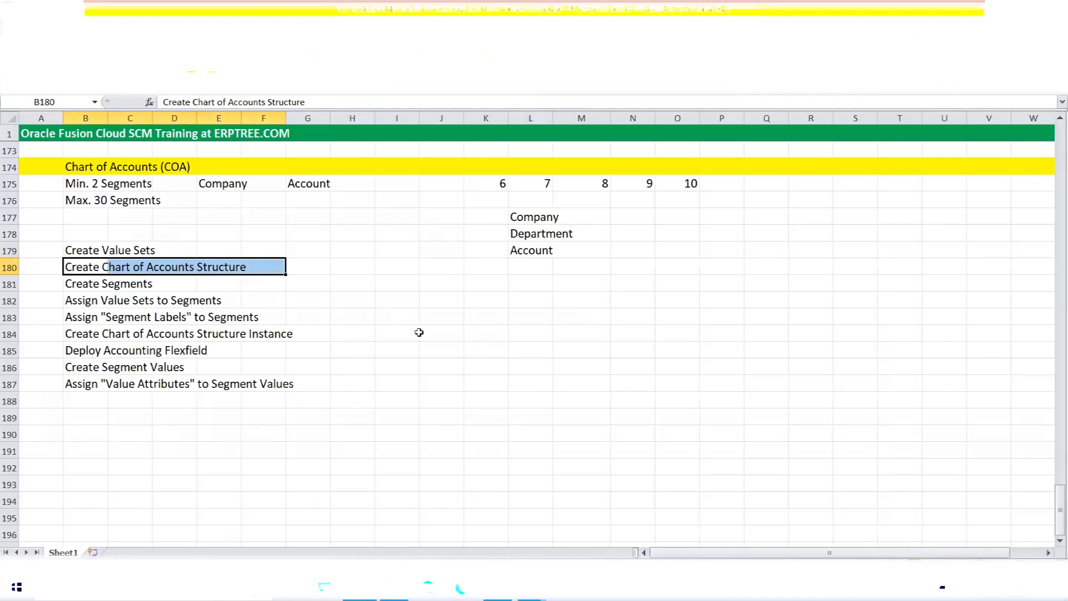
pyautogui.hotkey('alt', 'Tab')
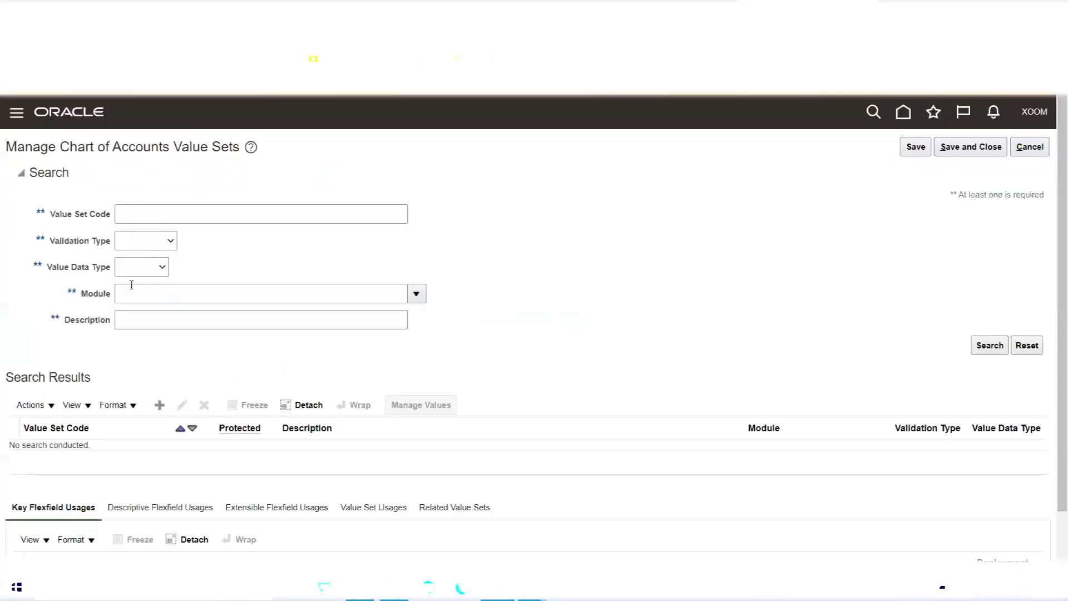
# Search the chart of accounts value sets for the Value Set Code AMEX
pyautogui.click(214, 219)
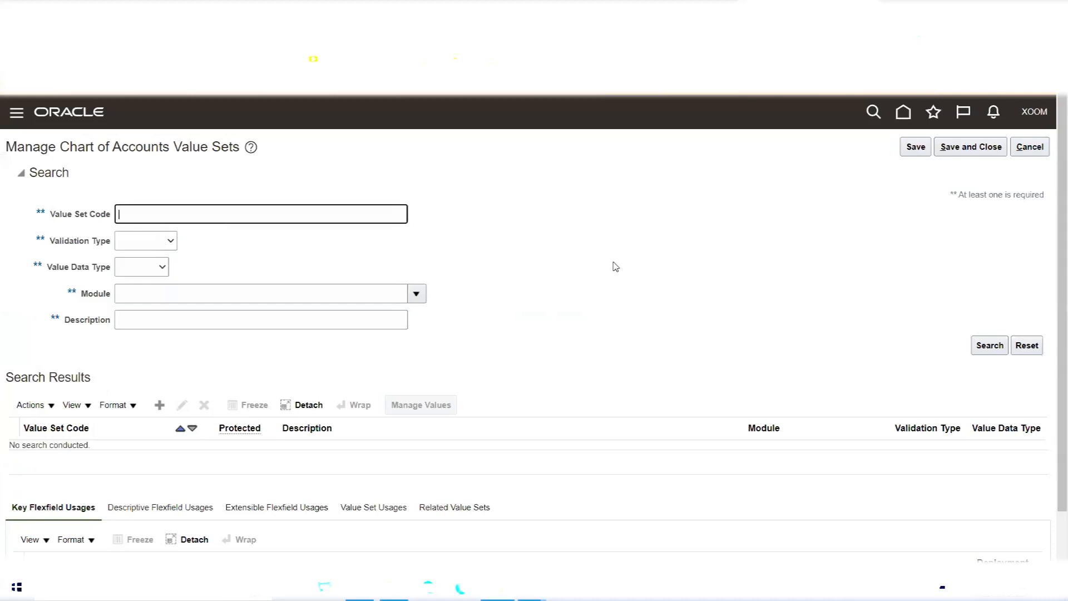
pyautogui.write('M')
pyautogui.write('AMEX')
pyautogui.click(992, 346)
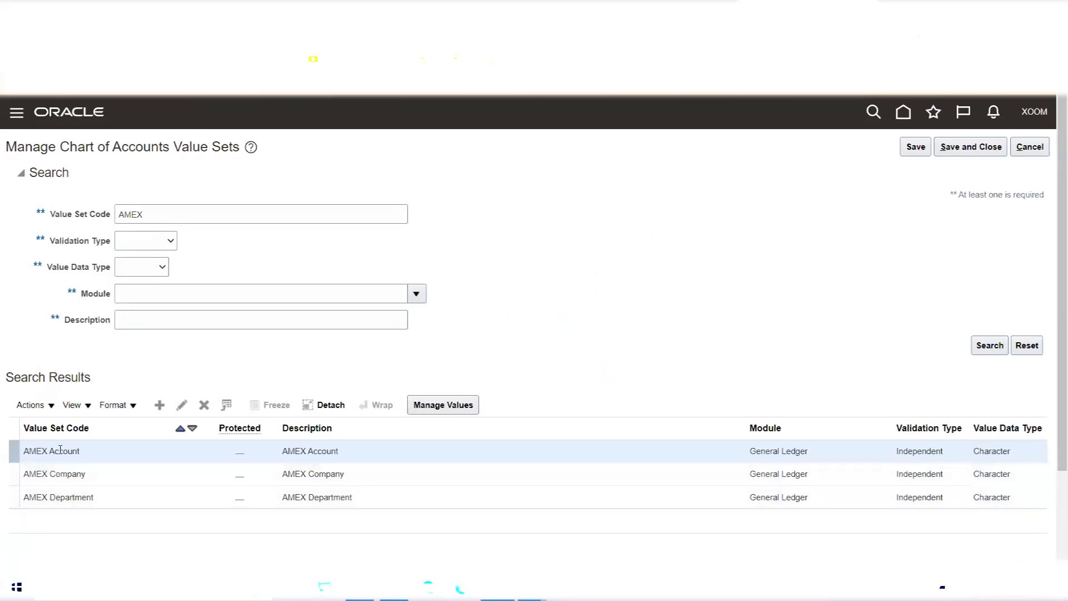
# Leave the value sets page and open the Manage Chart of Accounts Structures task of the AMEX Implementation Project
pyautogui.click(1037, 147)
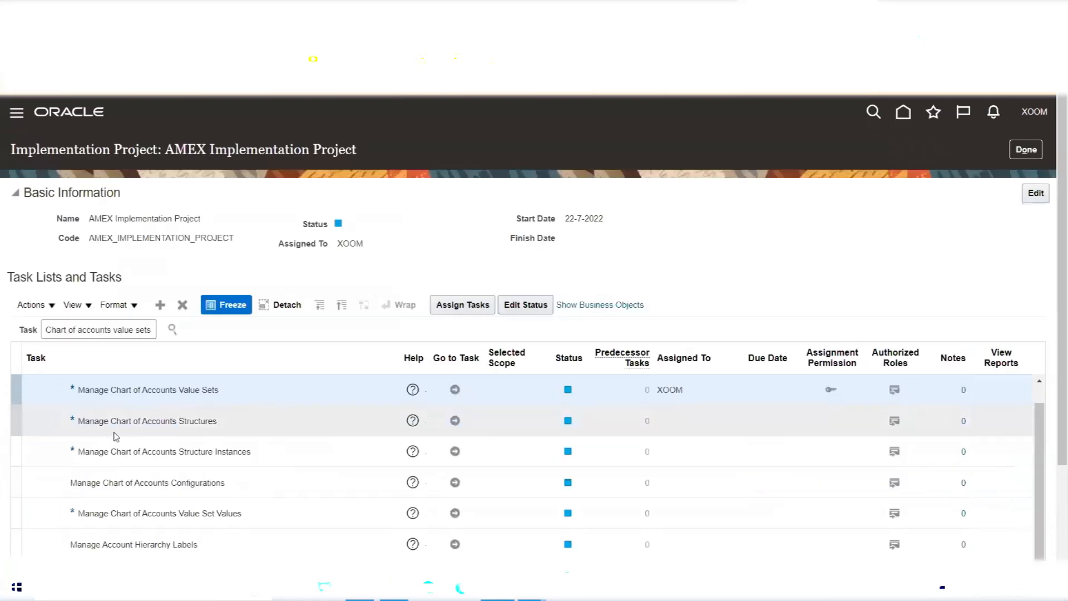
pyautogui.click(219, 423)
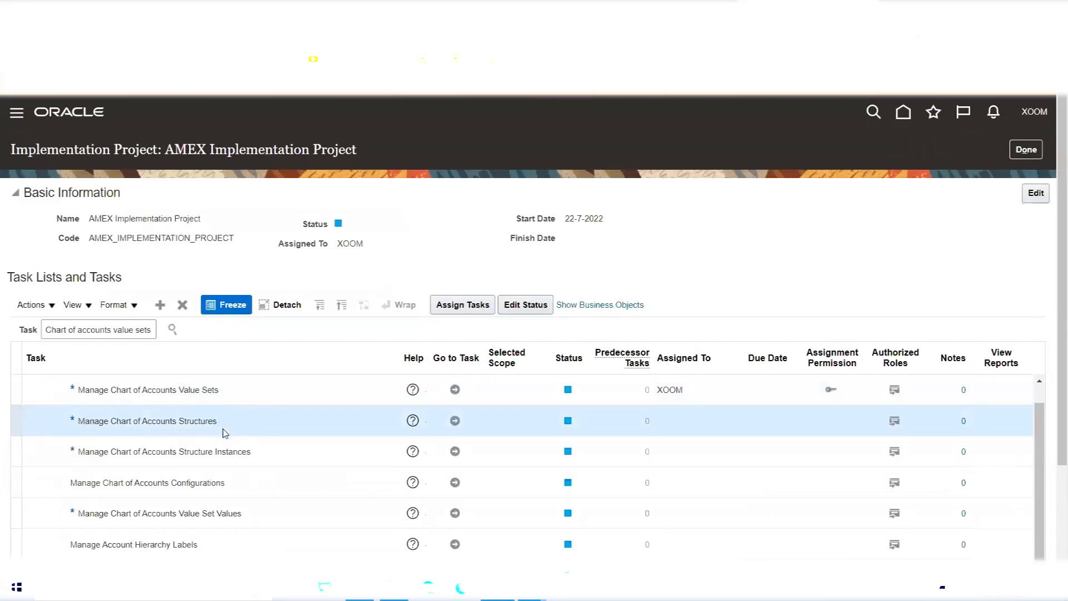
pyautogui.click(454, 422)
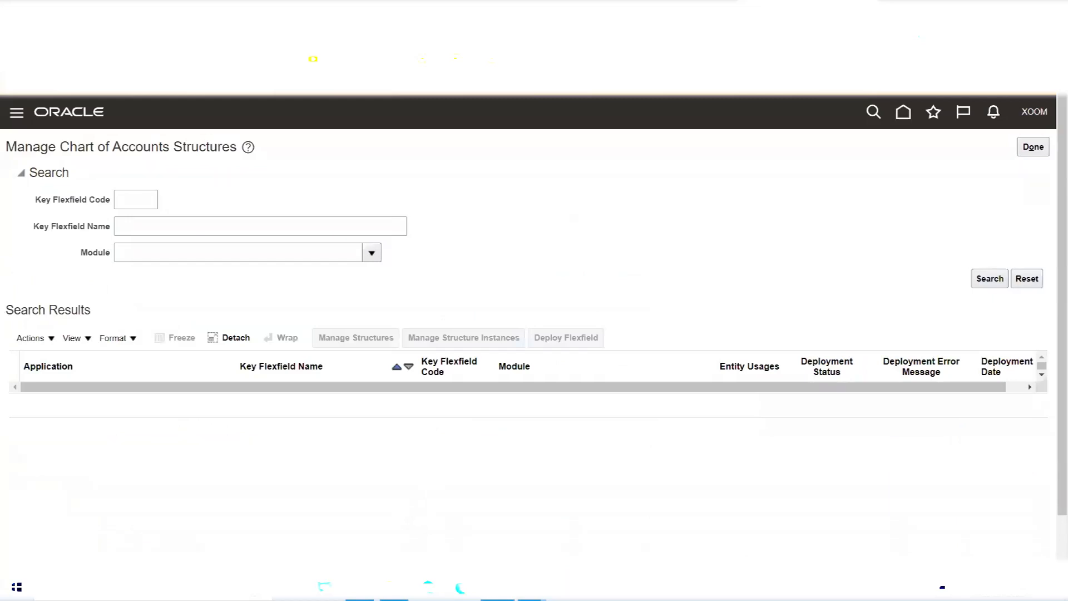
# Review the General Ledger (GL) and Accounting Key Flexfield entries in the Excel worksheet's hierarchy list, then return to Oracle Fusion
pyautogui.click(359, 588)
pyautogui.scroll(6, 501, 357)
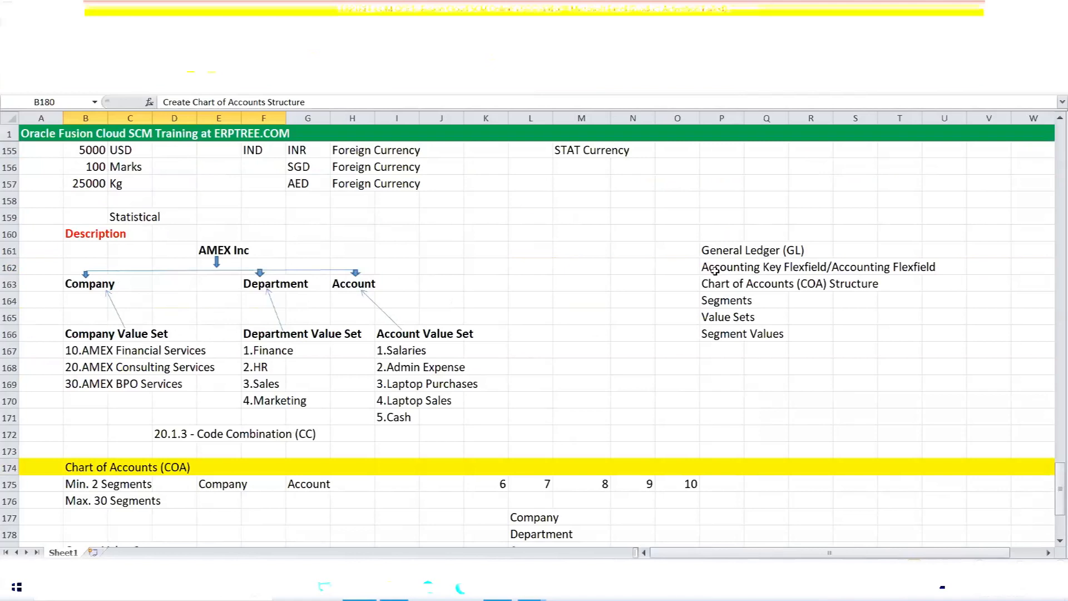
pyautogui.click(732, 269)
pyautogui.moveTo(732, 269); pyautogui.dragTo(960, 268)
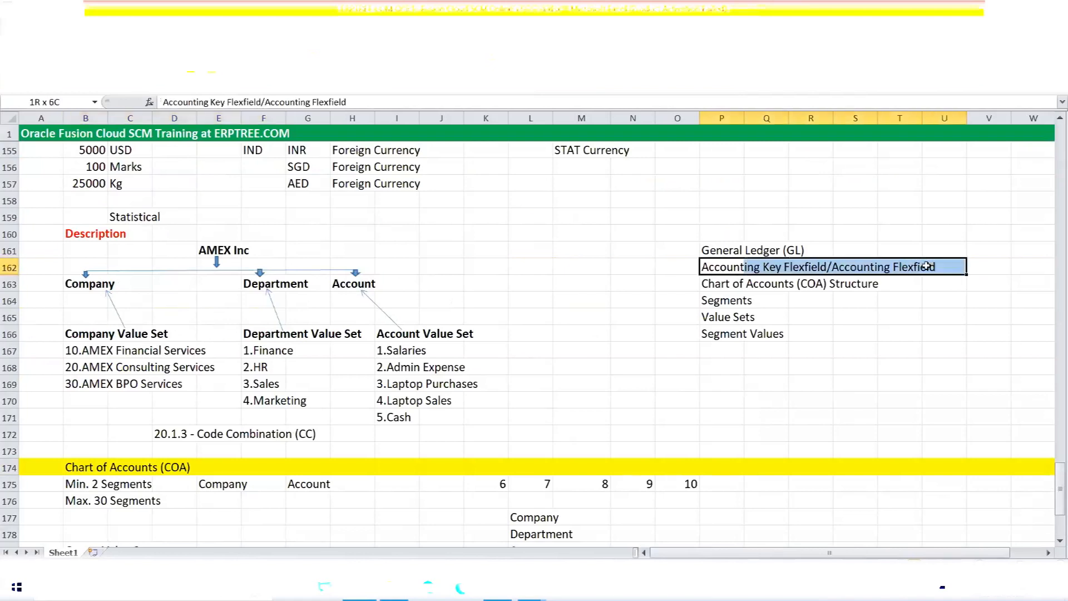
pyautogui.click(827, 268)
pyautogui.moveTo(841, 268); pyautogui.dragTo(948, 268)
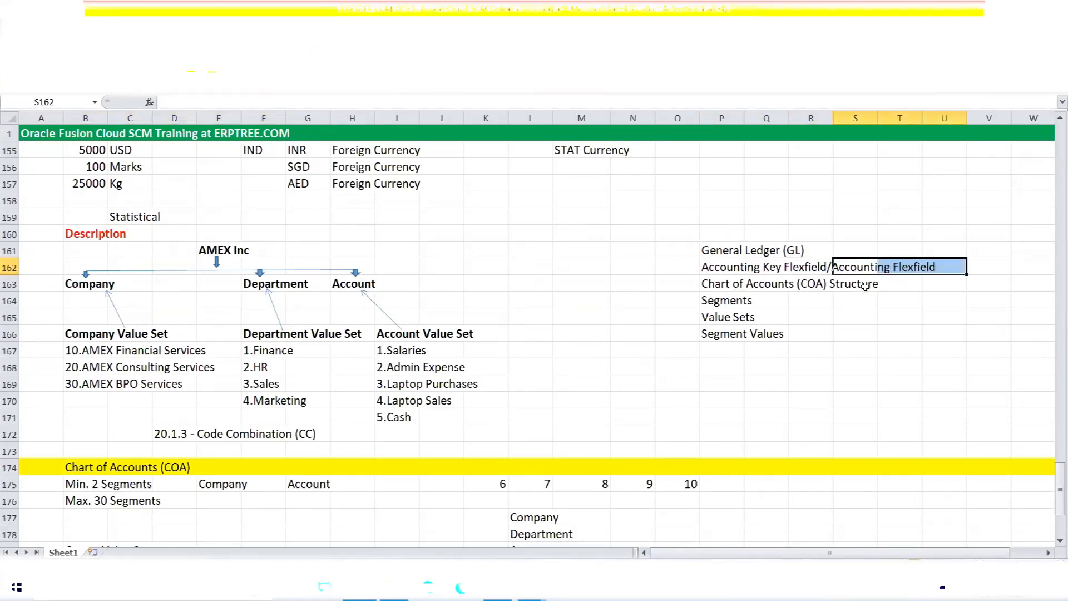
pyautogui.moveTo(711, 252); pyautogui.dragTo(822, 257)
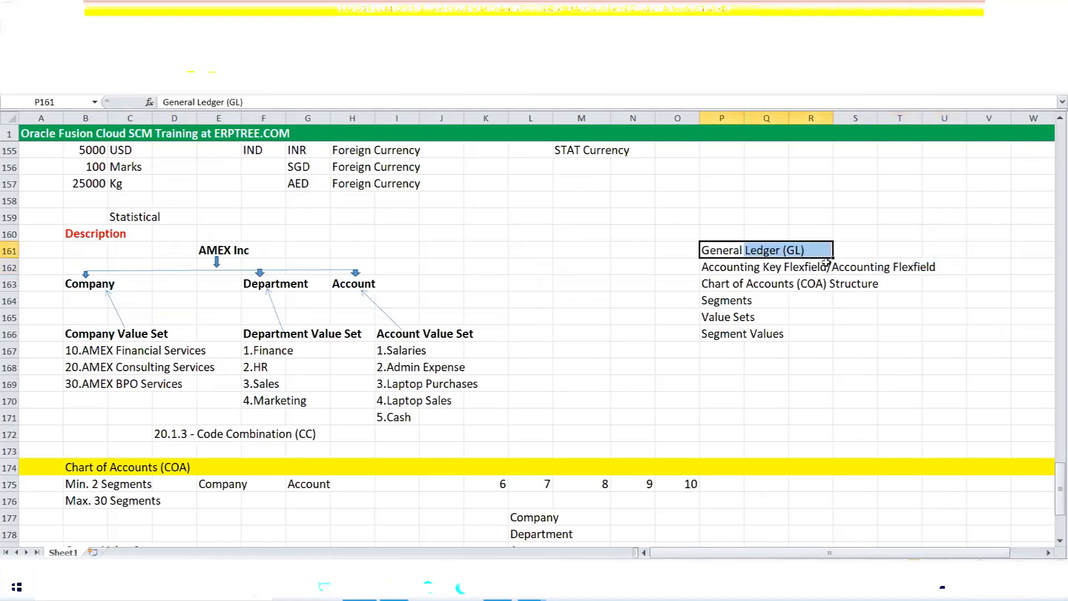
pyautogui.hotkey('alt', 'Tab')
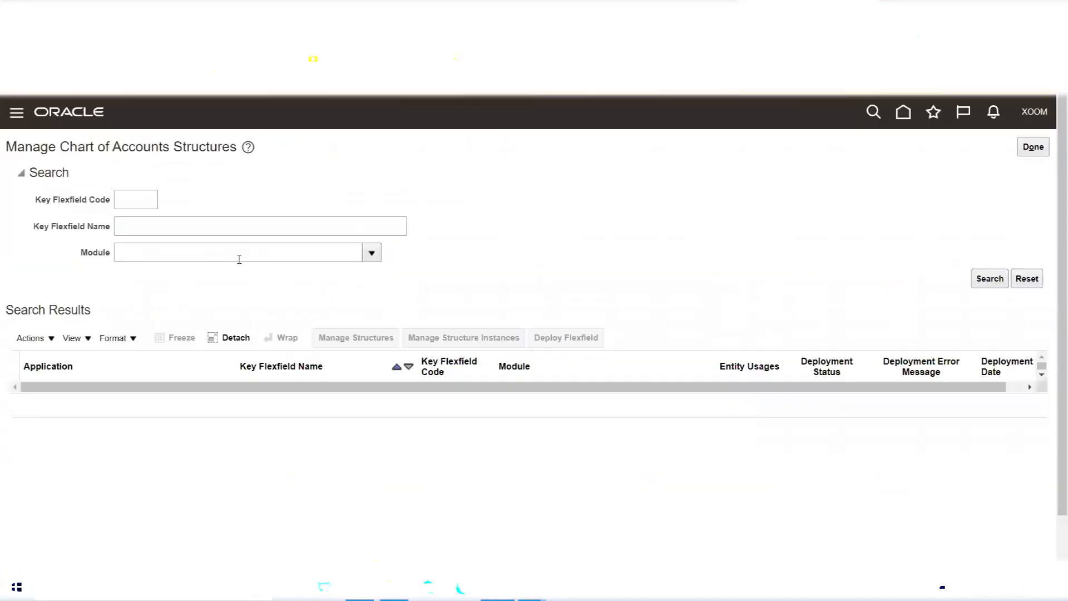
pyautogui.click(1033, 147)
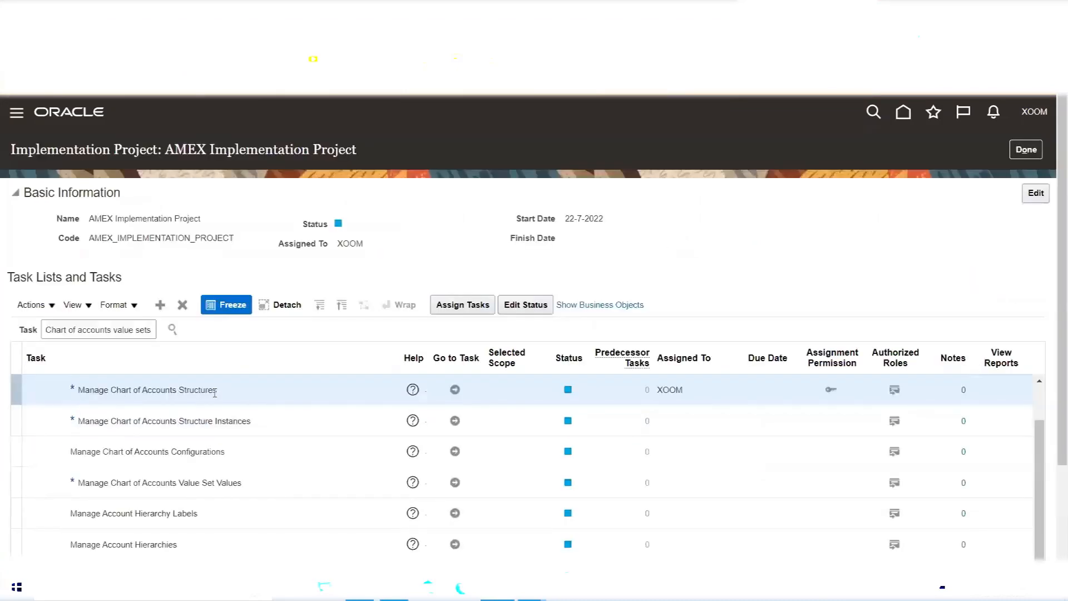
pyautogui.click(454, 389)
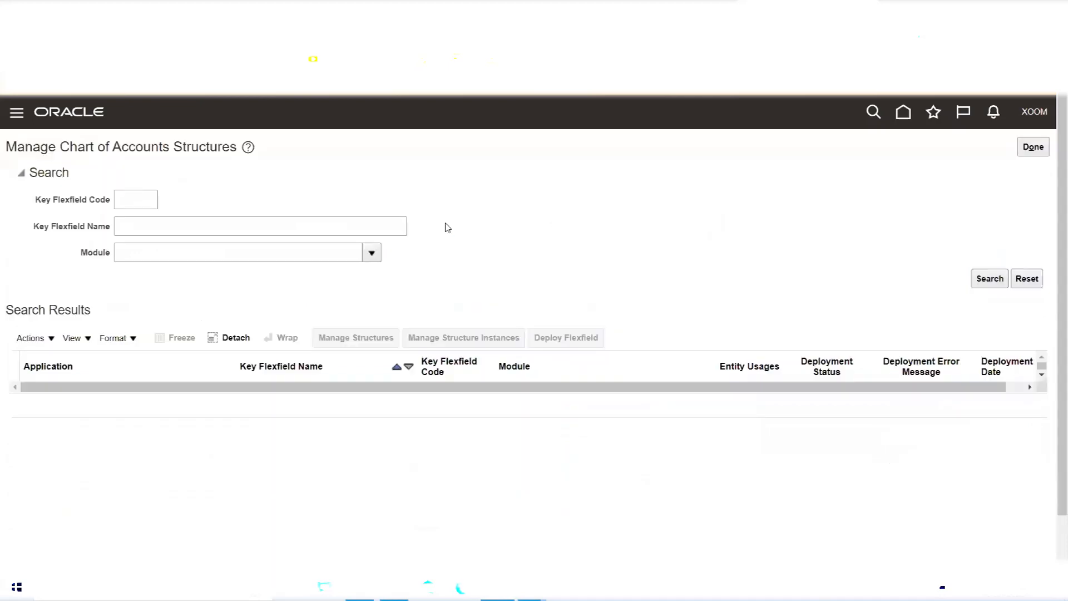
pyautogui.click(985, 283)
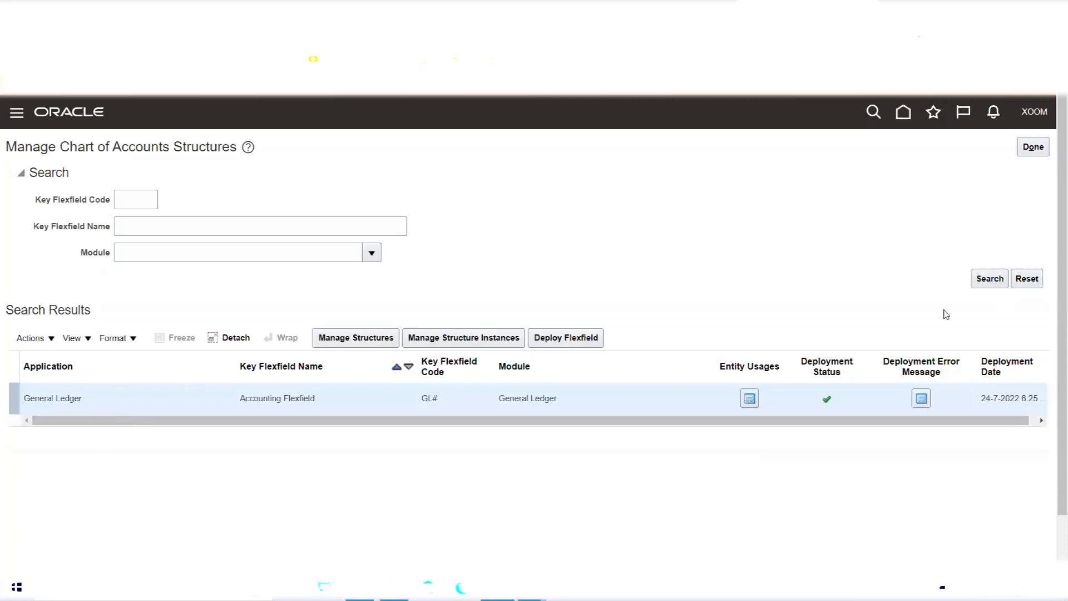
pyautogui.click(1031, 149)
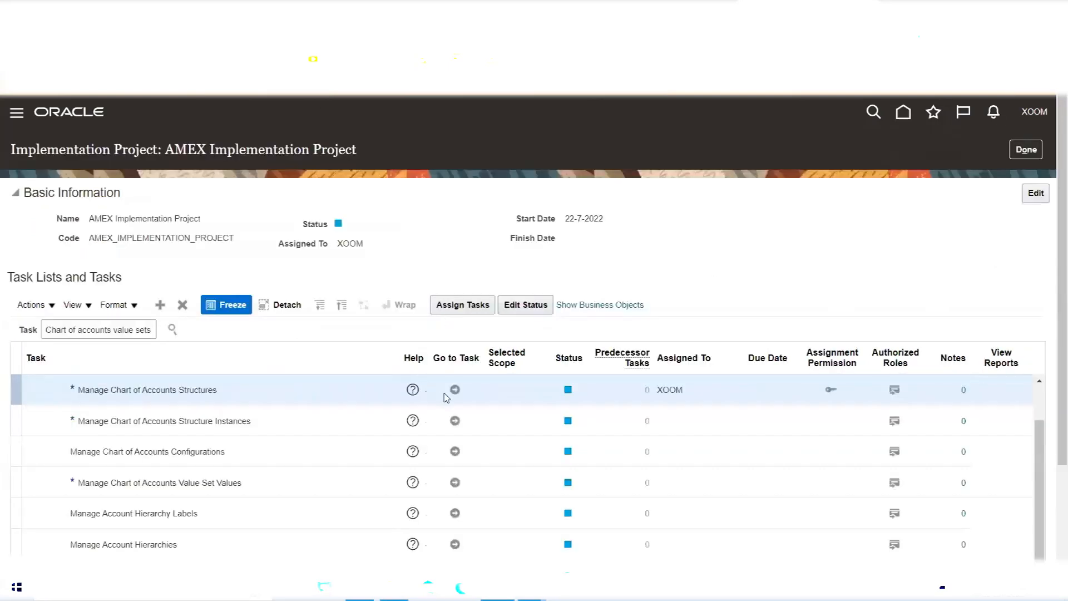
# Open the Manage Chart of Accounts Structures task, run an unfiltered search, and examine the application and key flexfield name in the results
pyautogui.click(454, 389)
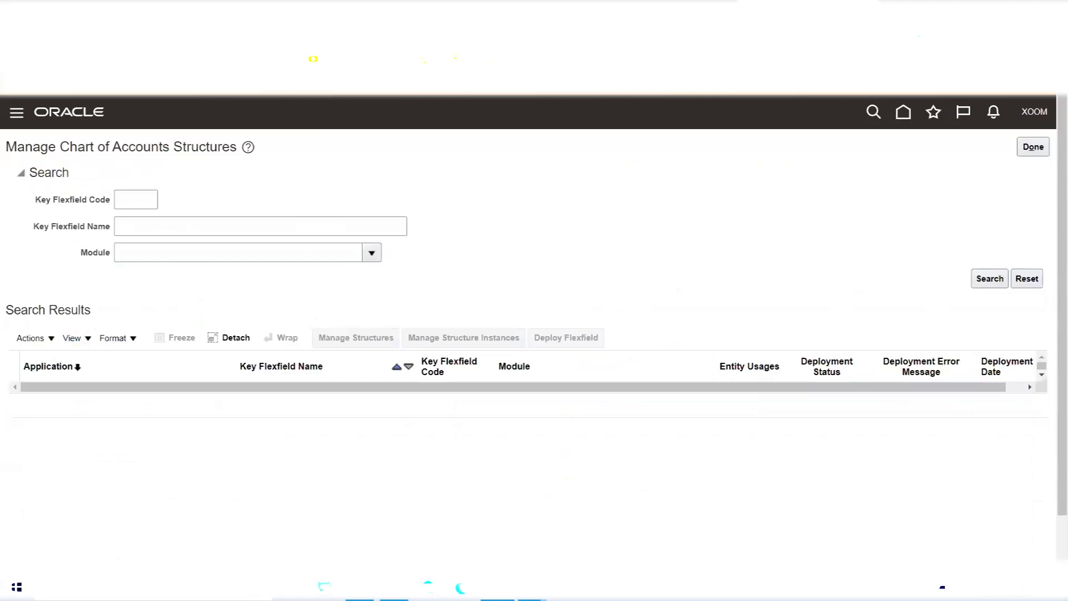
pyautogui.click(993, 278)
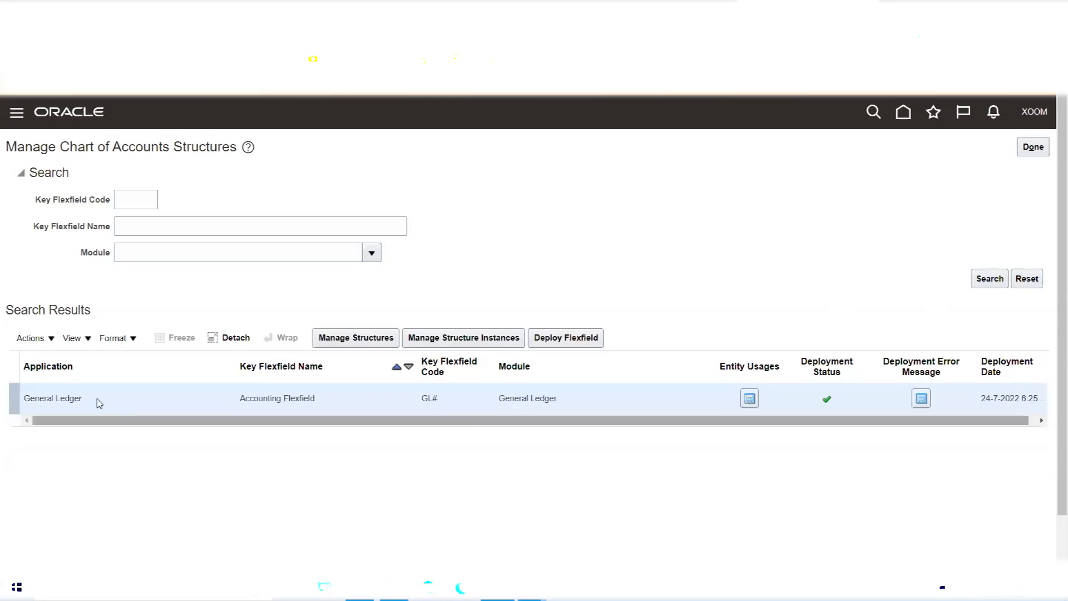
pyautogui.tripleClick(61, 409)
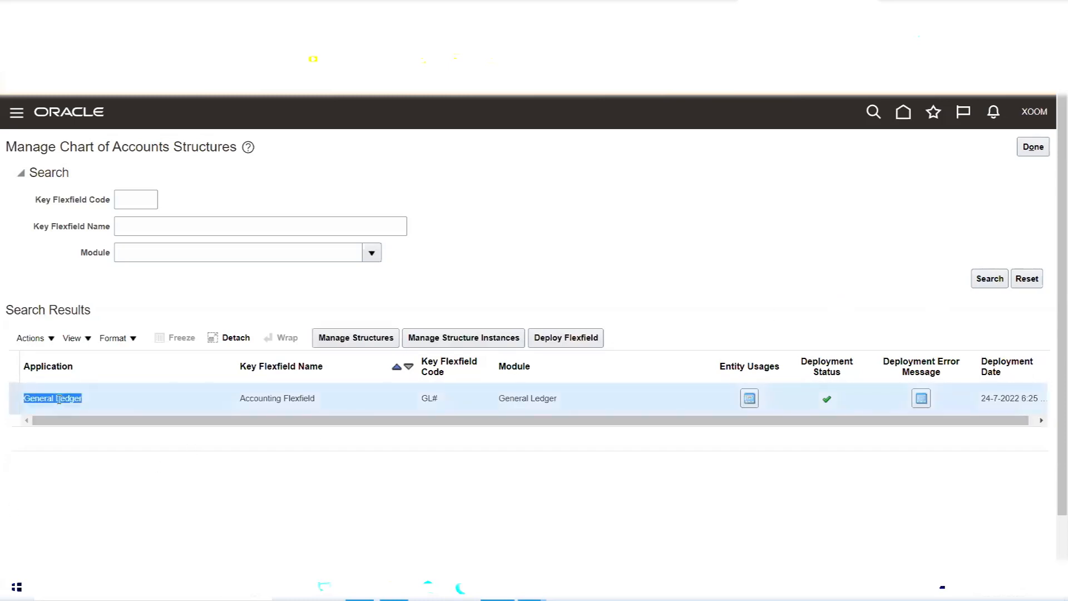
pyautogui.tripleClick(245, 398)
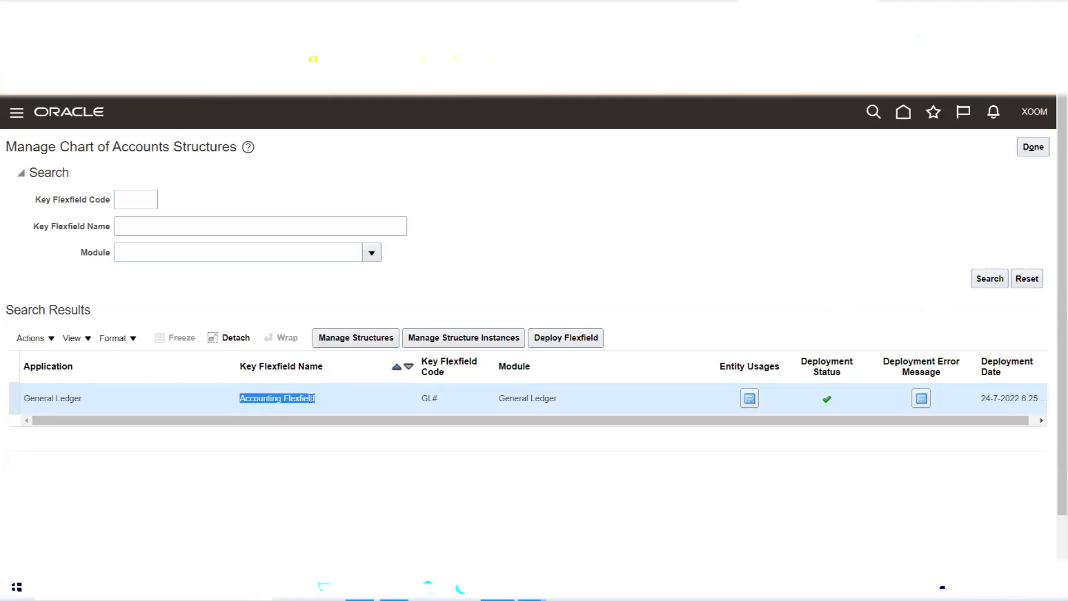
pyautogui.click(262, 398)
pyautogui.tripleClick(274, 396)
# Open the structures page of the General Ledger Accounting Flexfield, then go back to the implementation project's task list
pyautogui.click(345, 339)
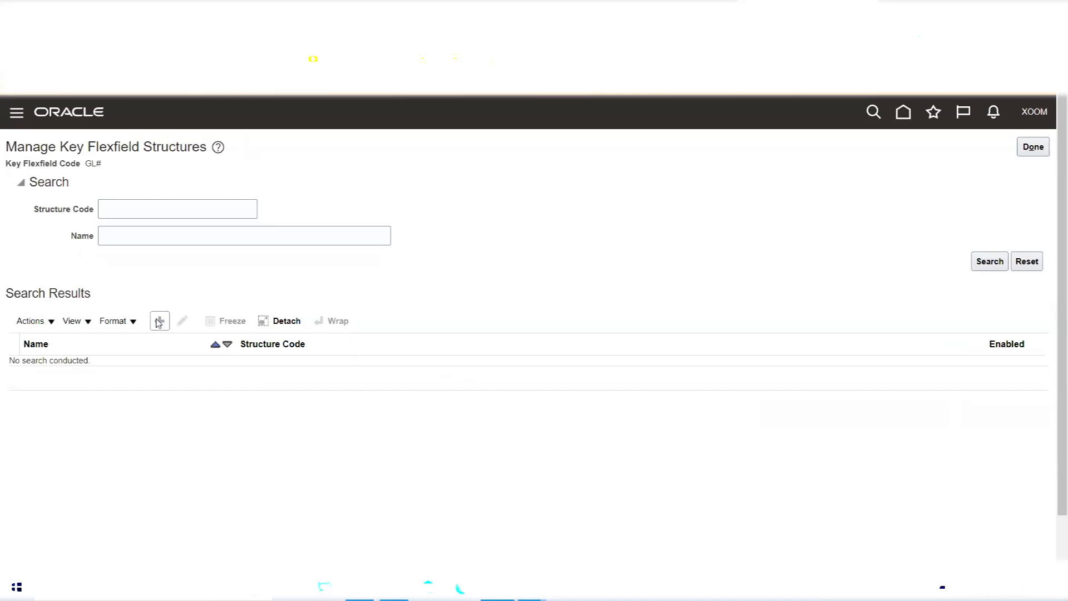
pyautogui.click(1033, 147)
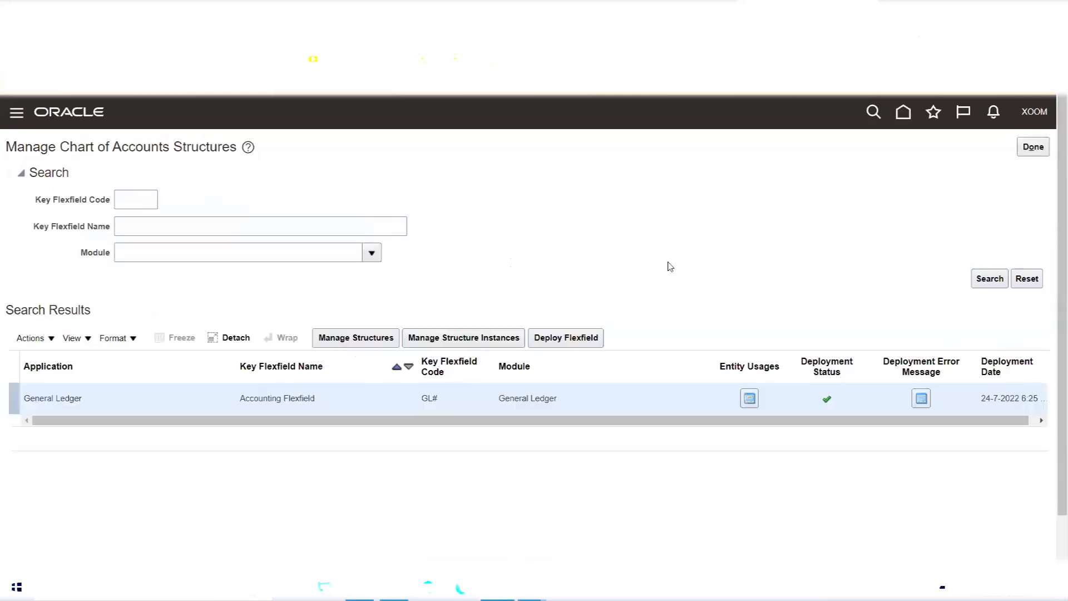
pyautogui.click(1029, 146)
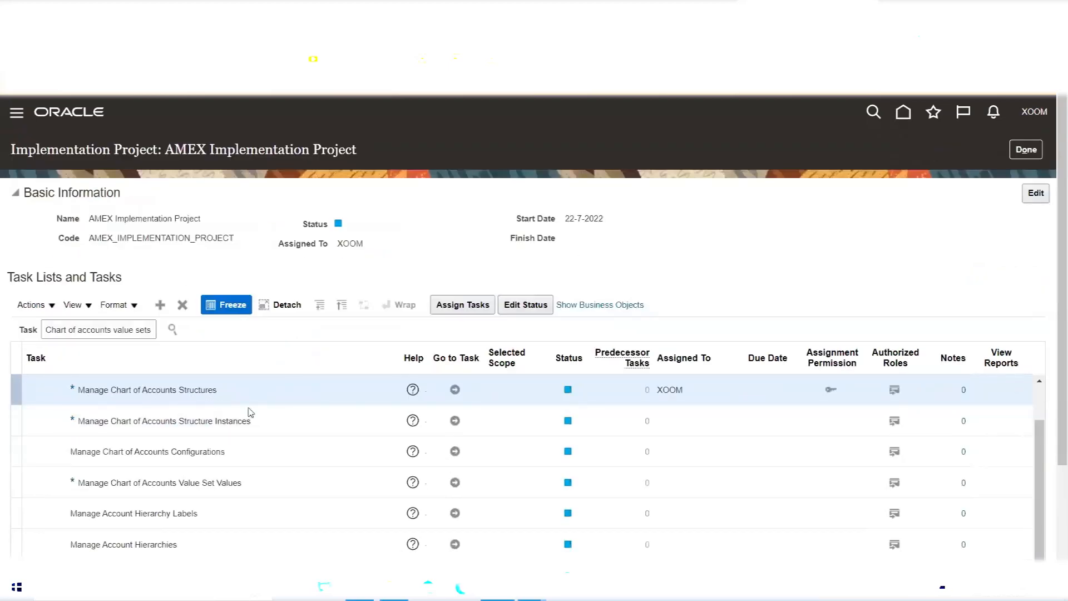
# Open the Manage Chart of Accounts Structures task from the Define Chart of Accounts folder and run an unfiltered key flexfield search
pyautogui.moveTo(1044, 478); pyautogui.dragTo(1043, 447)
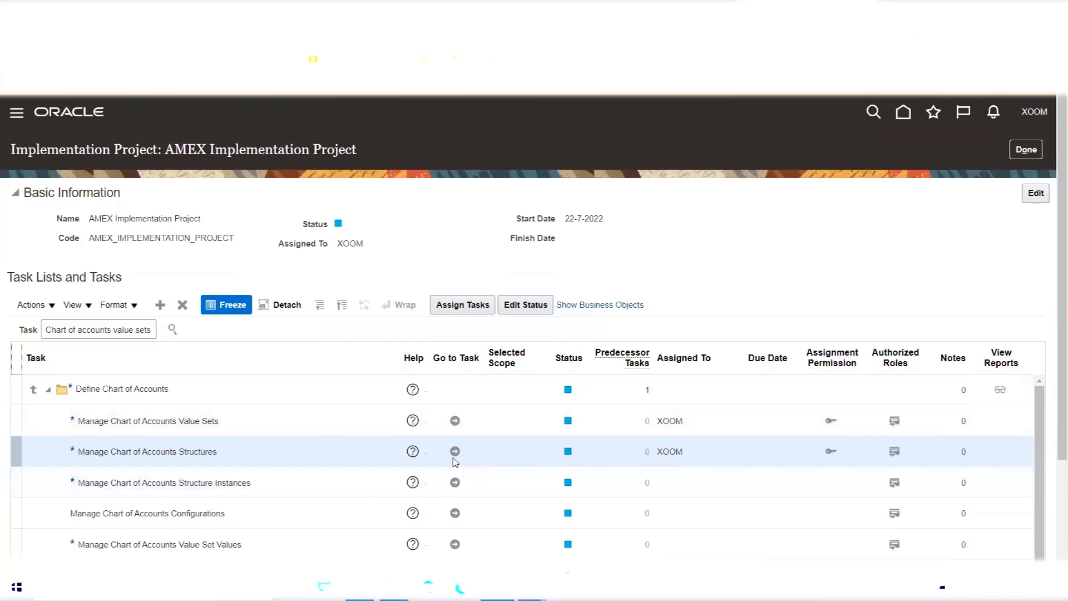
pyautogui.click(455, 451)
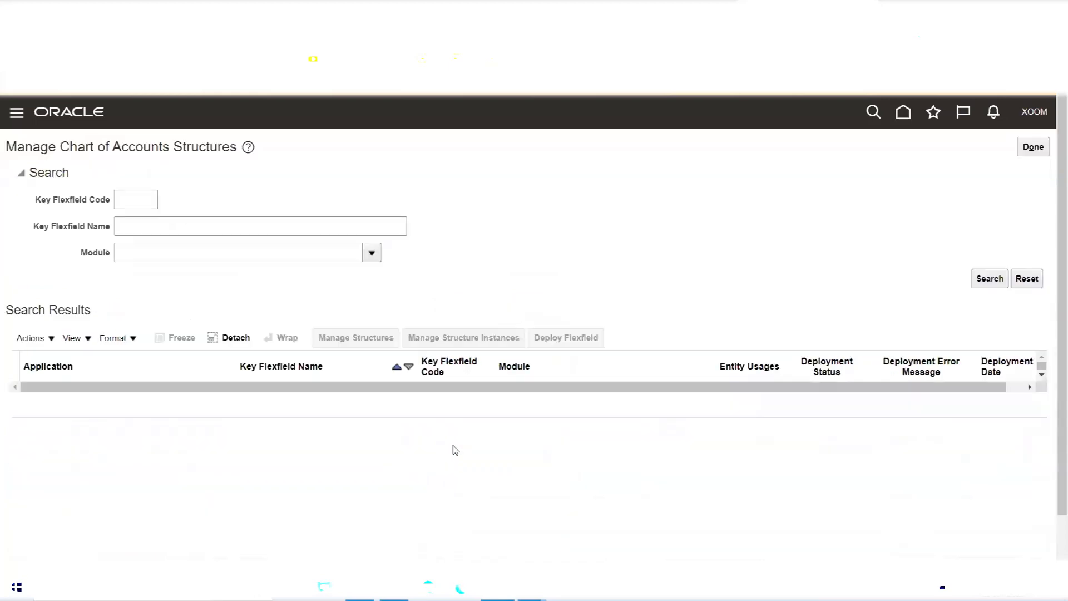
pyautogui.click(991, 283)
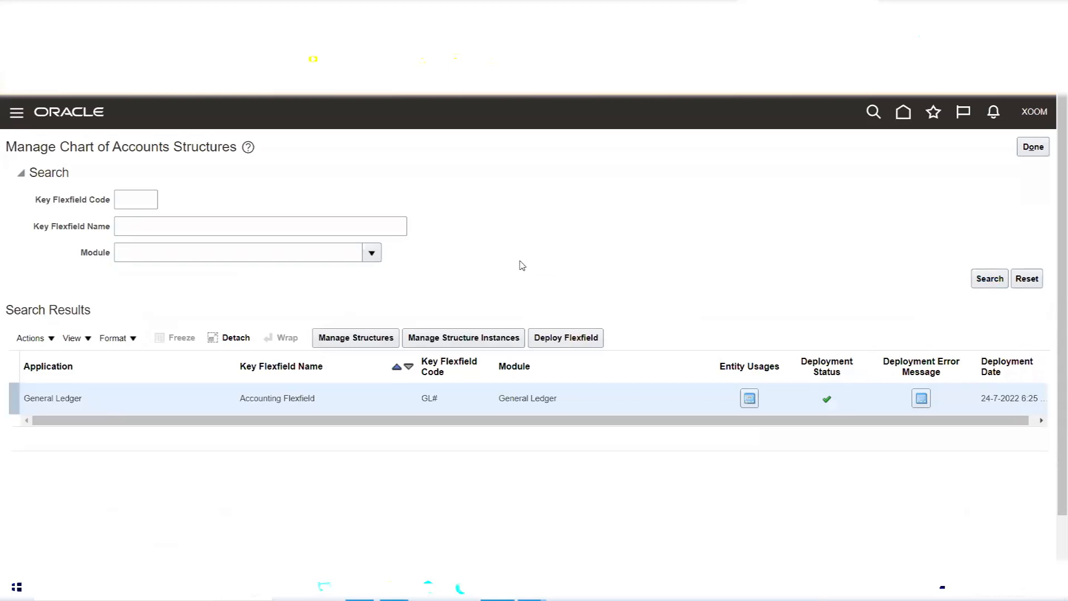
# Start creating a new key flexfield structure for the General Ledger Accounting Flexfield
pyautogui.tripleClick(273, 397)
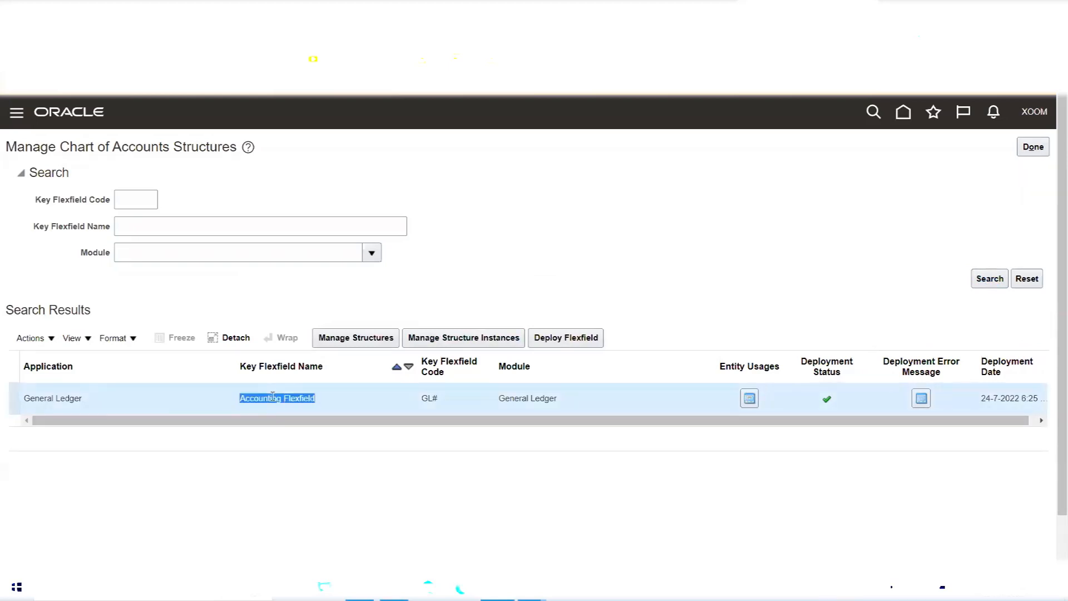
pyautogui.click(350, 342)
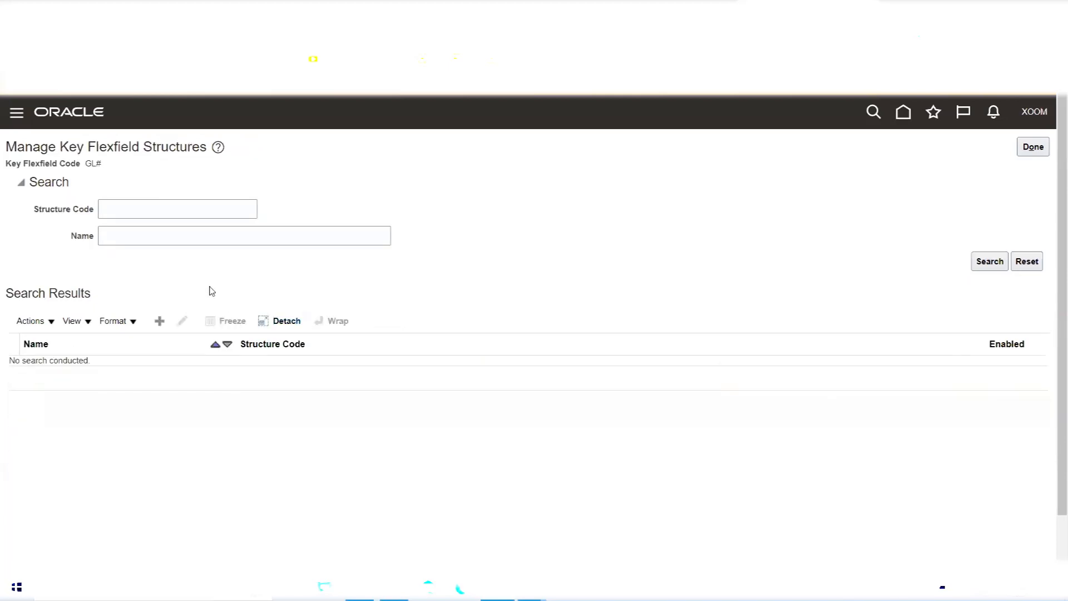
pyautogui.click(160, 322)
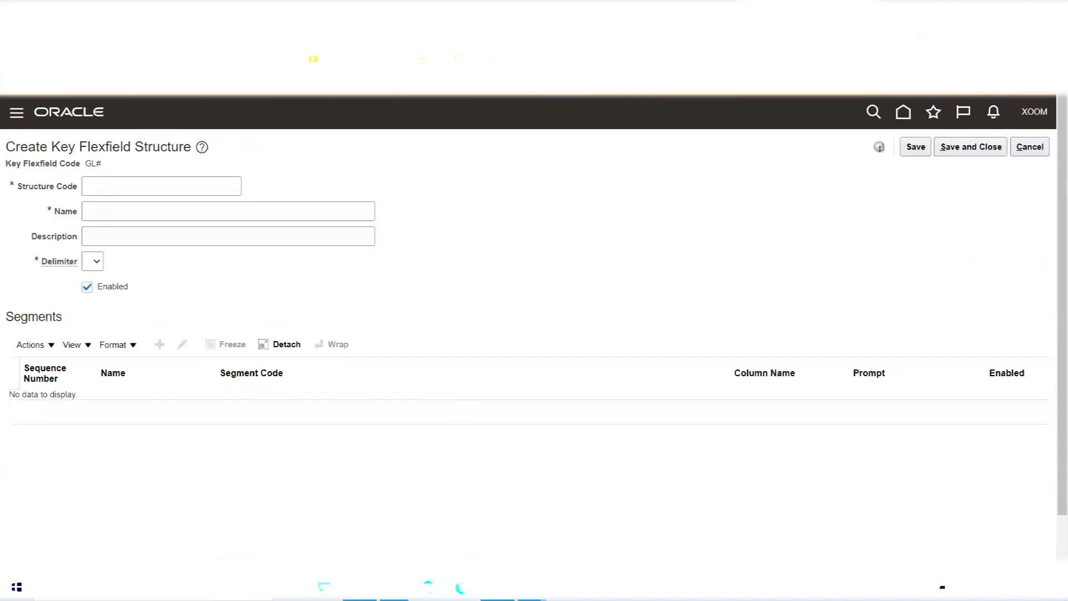
# Switch to the Excel worksheet and enter the structure name "AMEX Accounting Flexfield" in cell N170
pyautogui.click(359, 587)
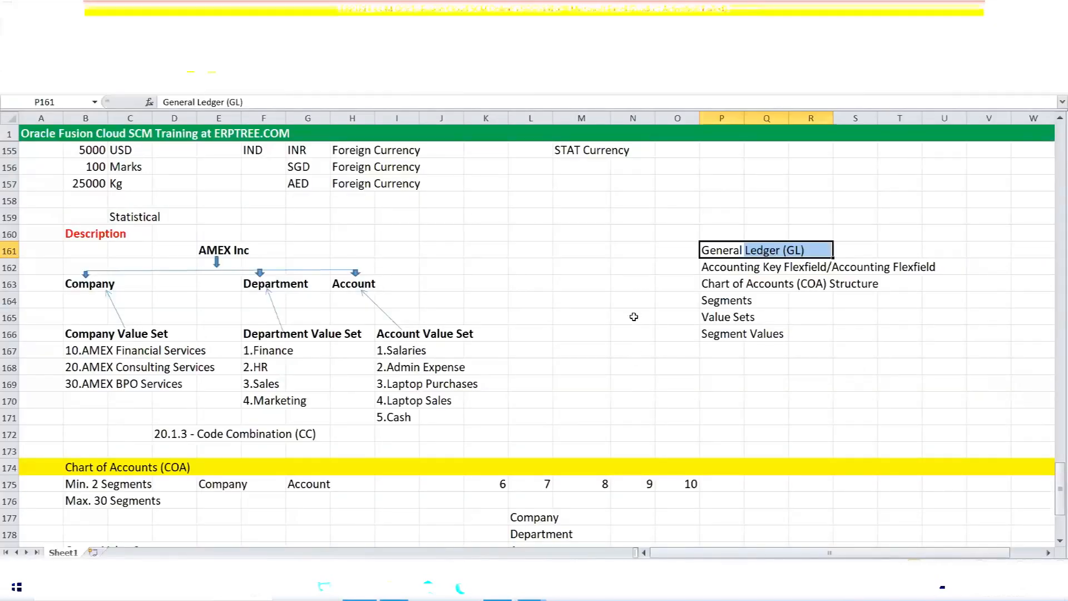
pyautogui.scroll(-2, 633, 316)
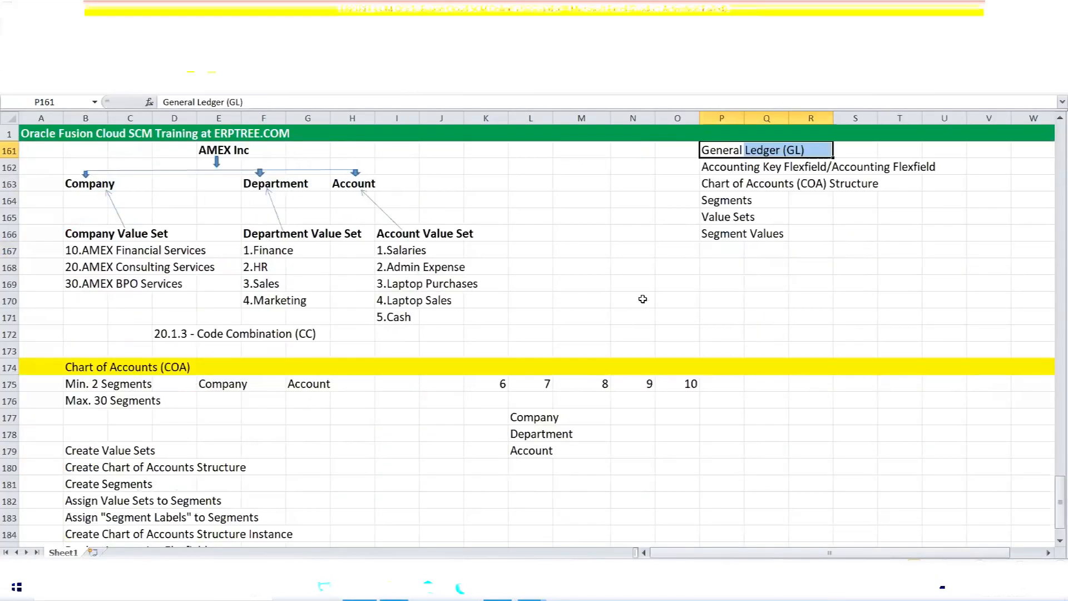
pyautogui.click(643, 299)
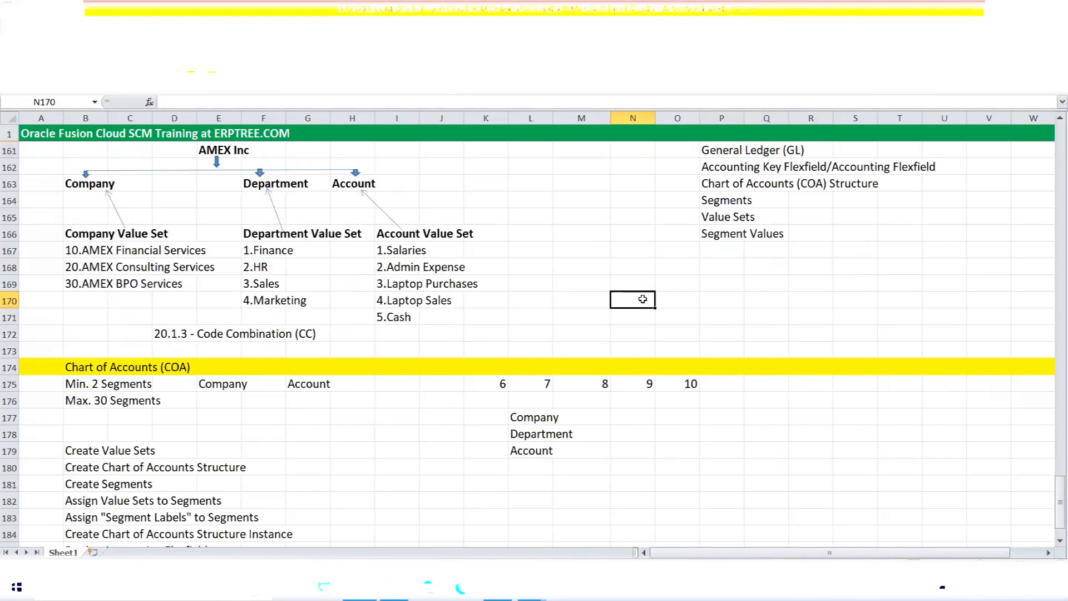
pyautogui.write('AME')
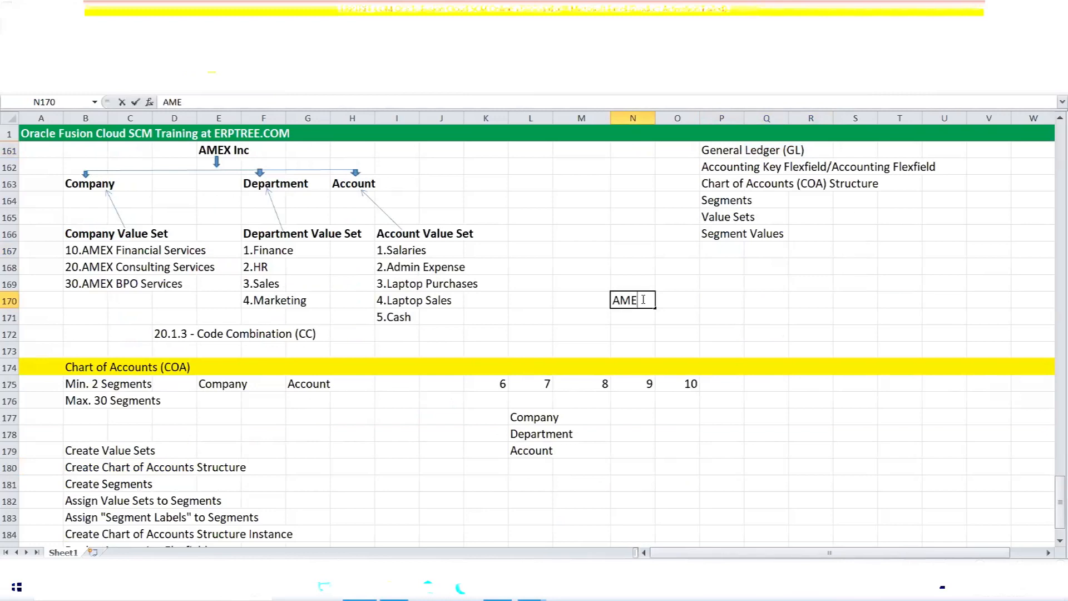
pyautogui.write('X Accounting')
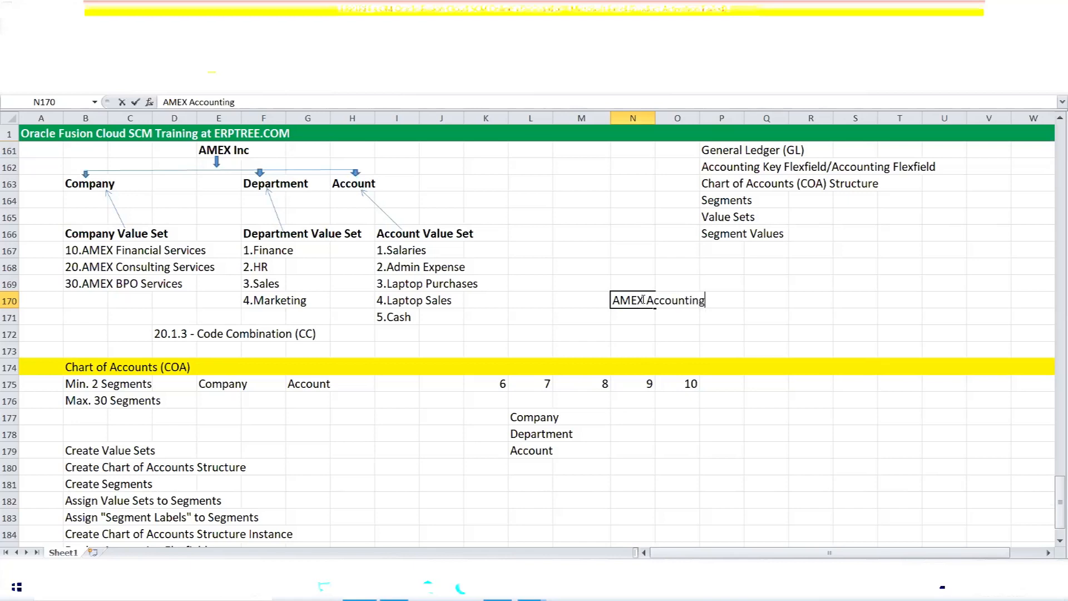
pyautogui.write(' Flexfield')
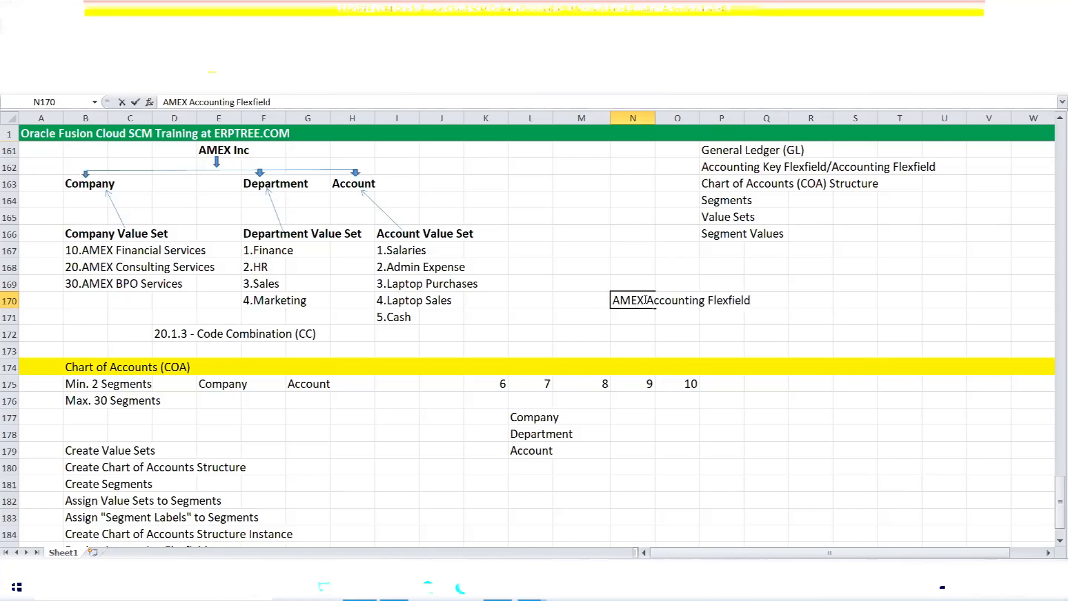
pyautogui.moveTo(646, 299); pyautogui.dragTo(751, 300)
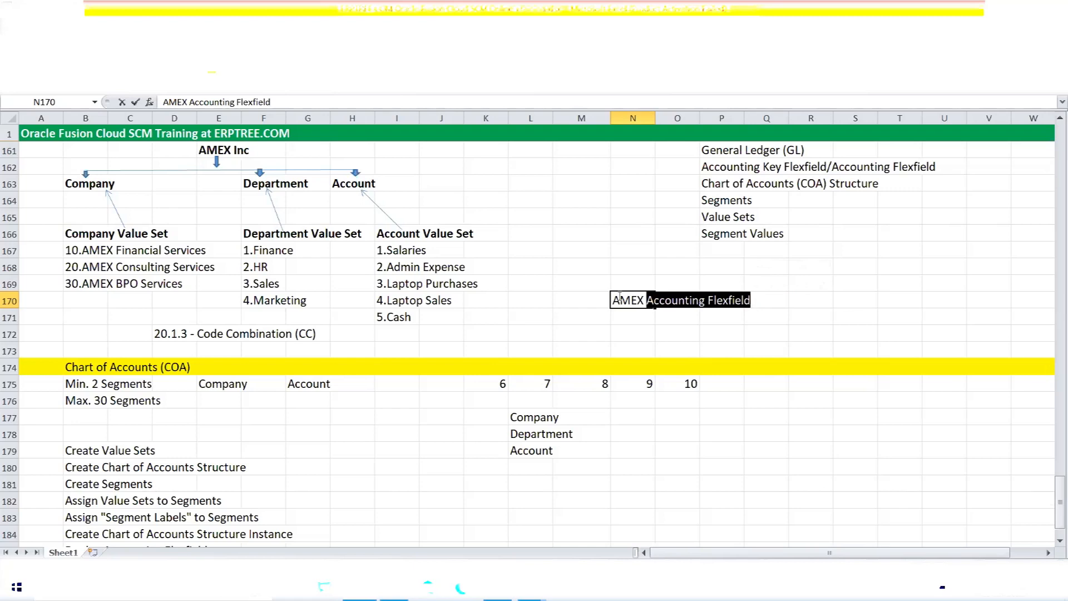
pyautogui.click(639, 318)
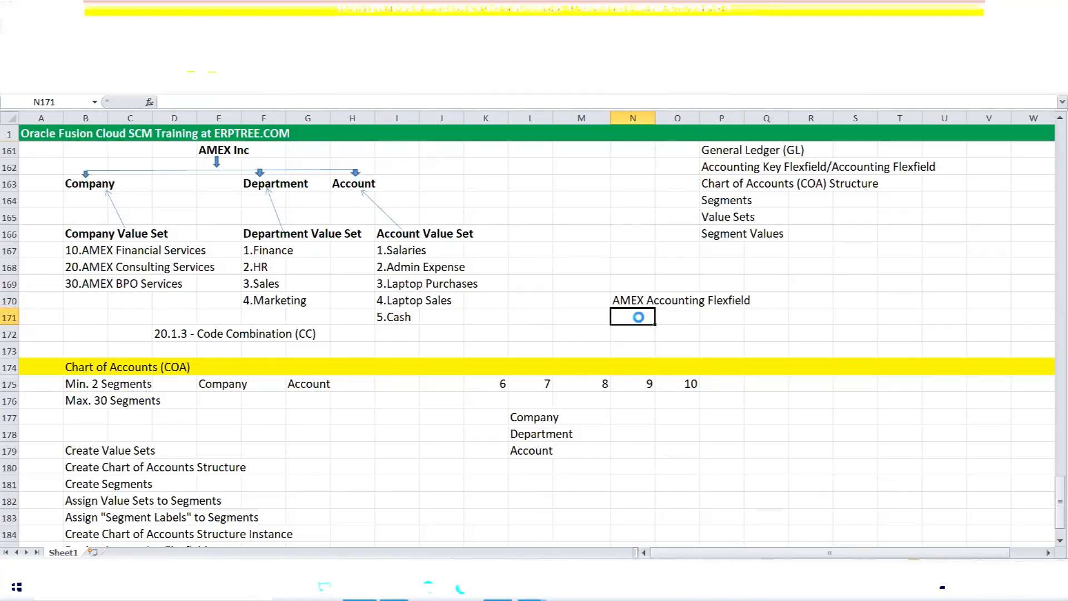
pyautogui.click(633, 300)
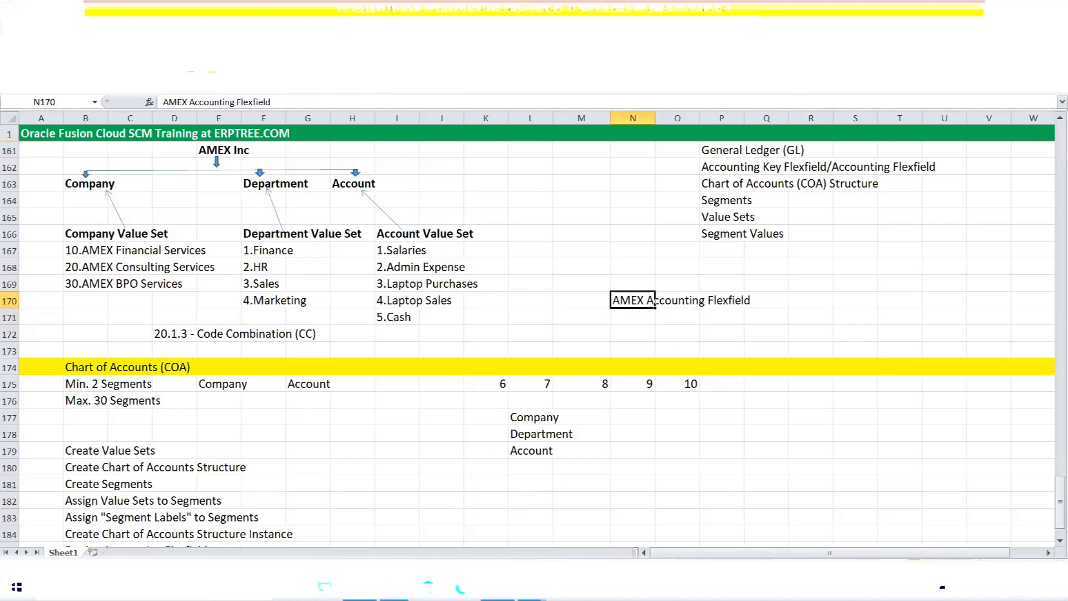
# Return to Oracle Fusion and set the new structure's code to "AMEX Accounting Flexfield"
pyautogui.click(498, 587)
pyautogui.click(112, 183)
pyautogui.write('AME')
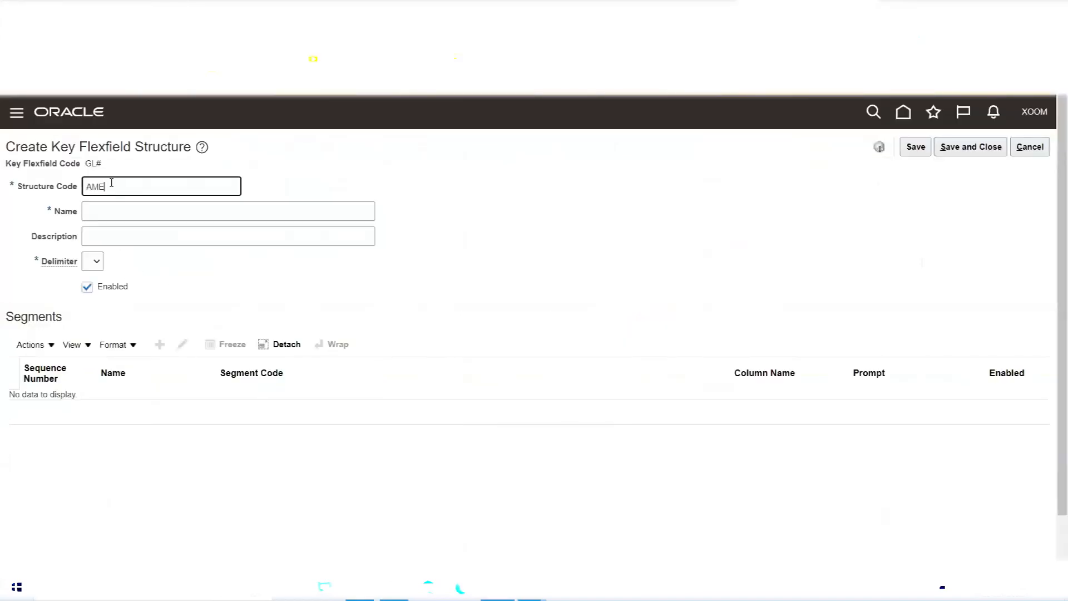
pyautogui.write('X Accounting Flexfield')
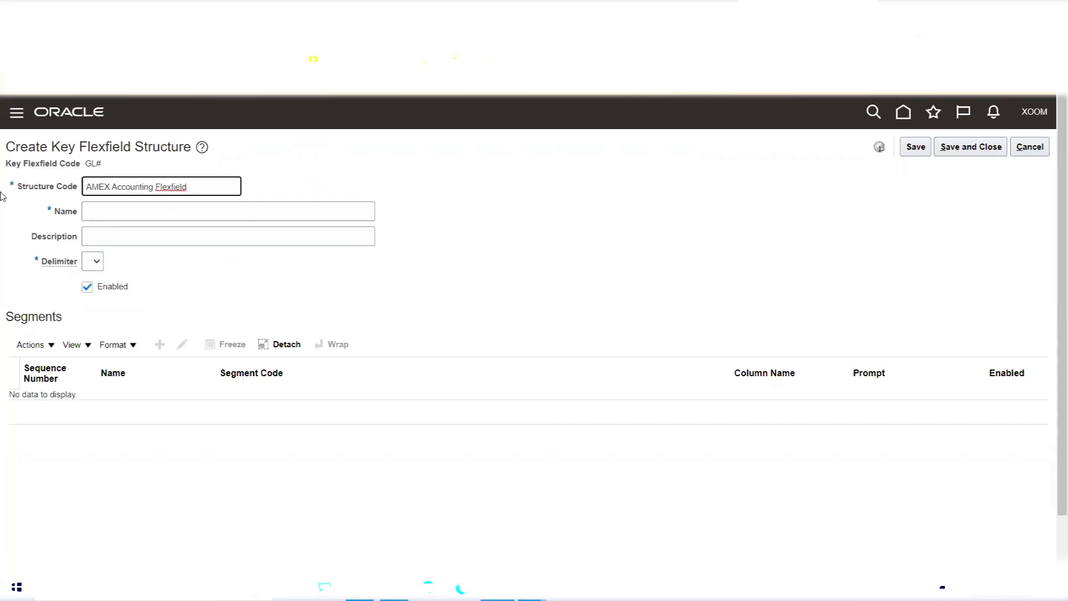
# Copy the structure code "AMEX Accounting Flexfield" into the structure's name and description
pyautogui.click(302, 203)
pyautogui.moveTo(198, 187); pyautogui.dragTo(62, 175)
pyautogui.hotkey('ctrl', 'c')
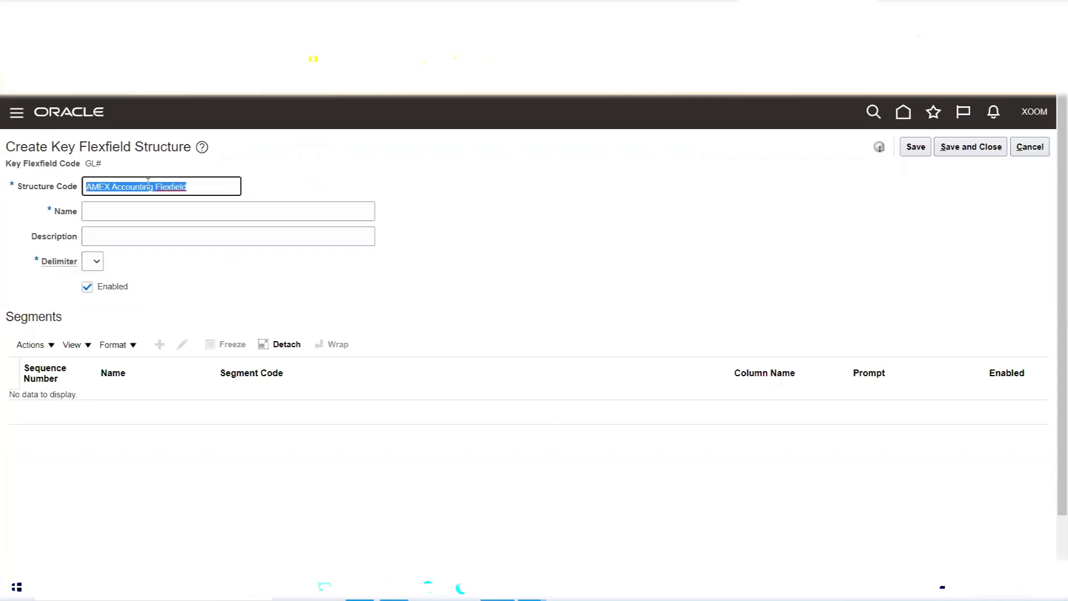
pyautogui.click(138, 211)
pyautogui.hotkey('ctrl', 'v')
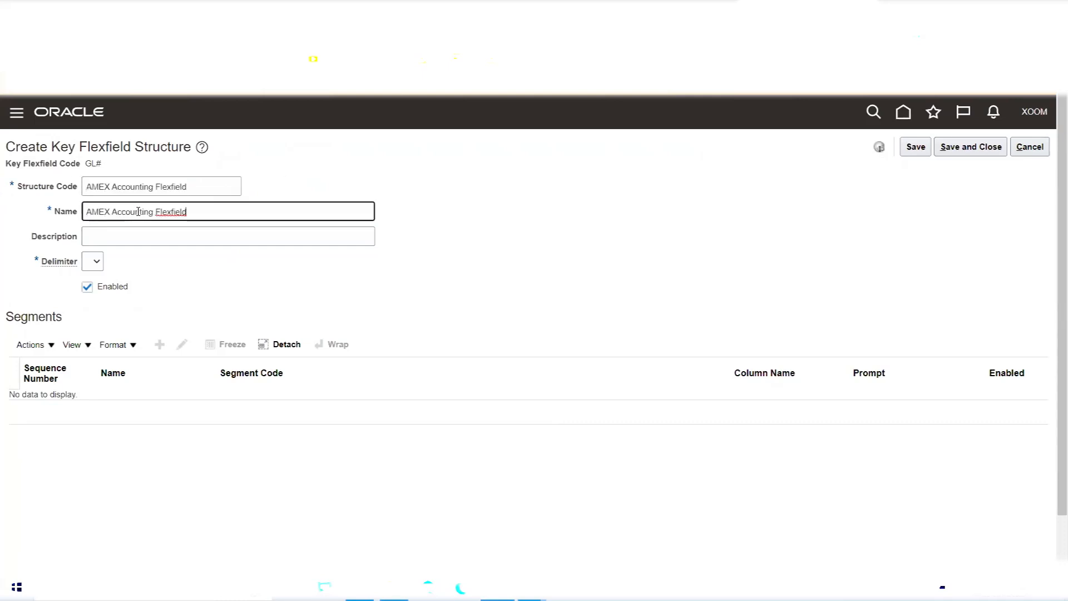
pyautogui.press('Tab')
pyautogui.hotkey('ctrl', 'v')
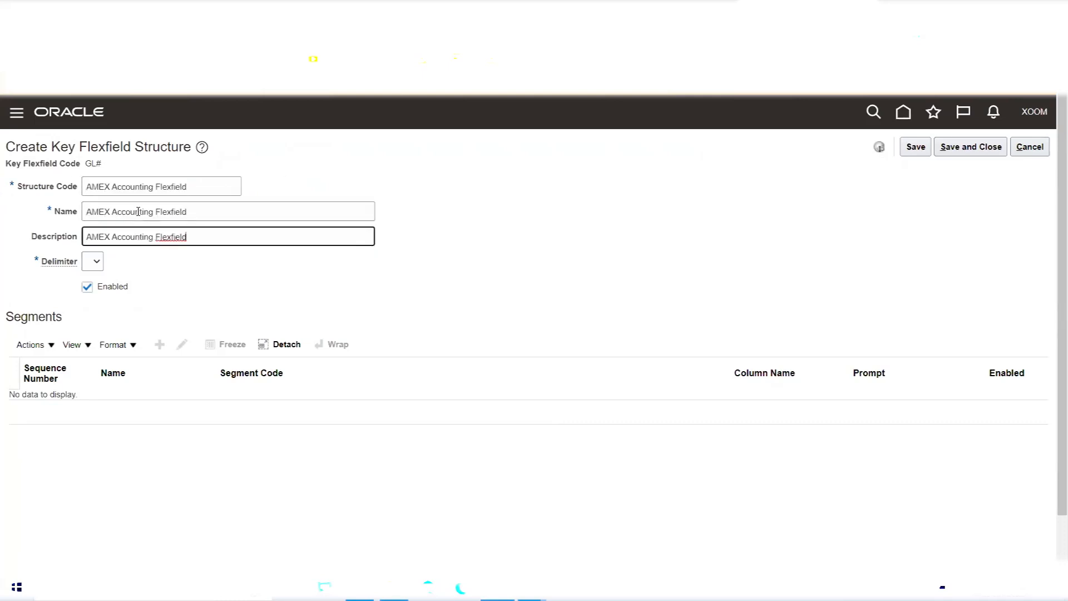
pyautogui.click(239, 293)
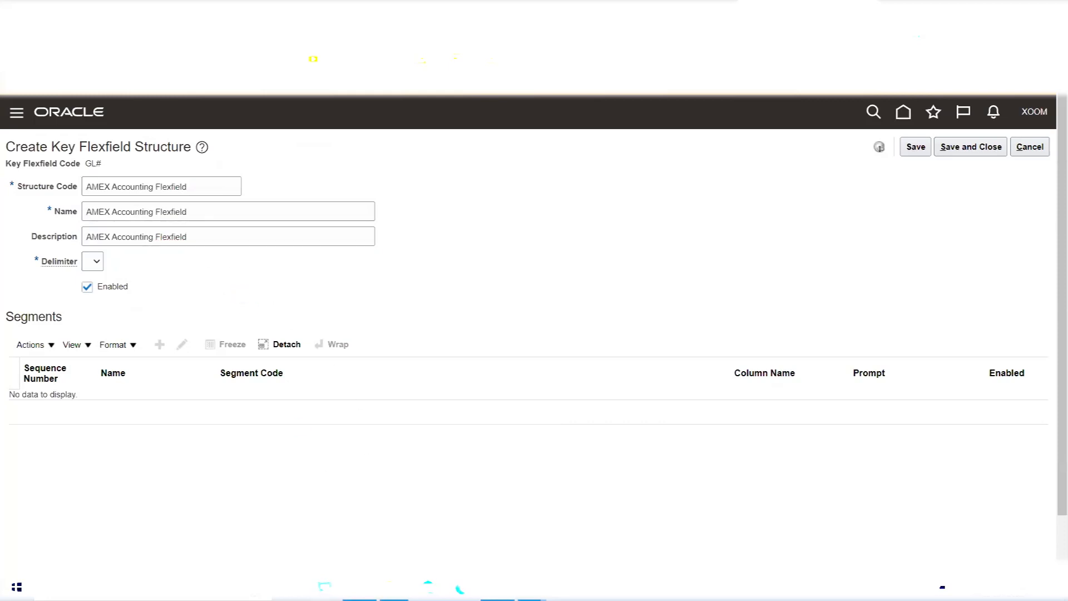
# Review the AMEX segment values and the code combination example in the Excel worksheet, then return to Oracle Fusion
pyautogui.click(359, 587)
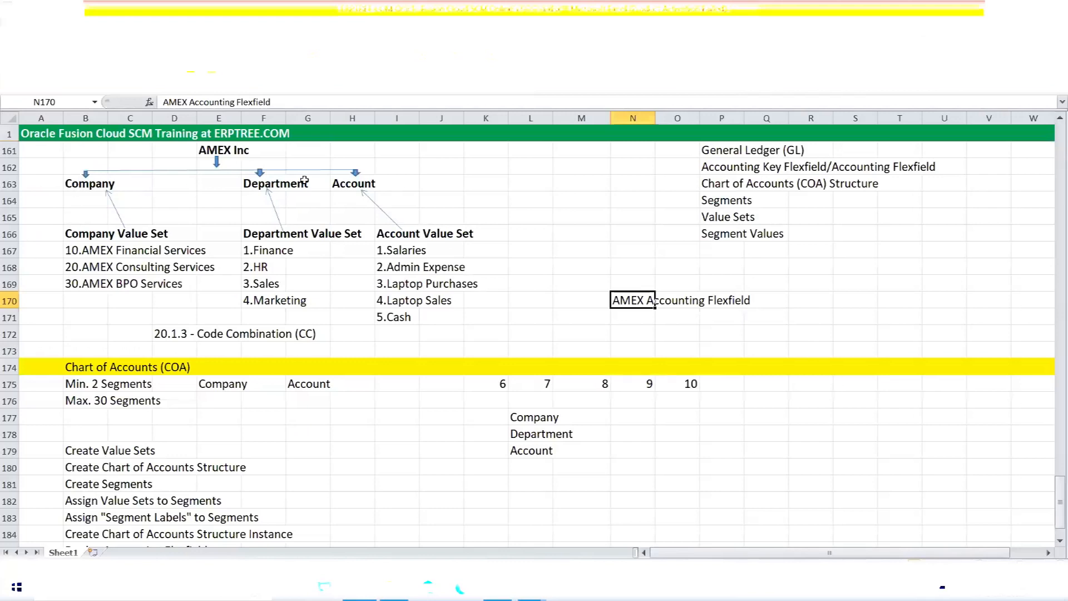
pyautogui.moveTo(79, 251); pyautogui.dragTo(463, 315)
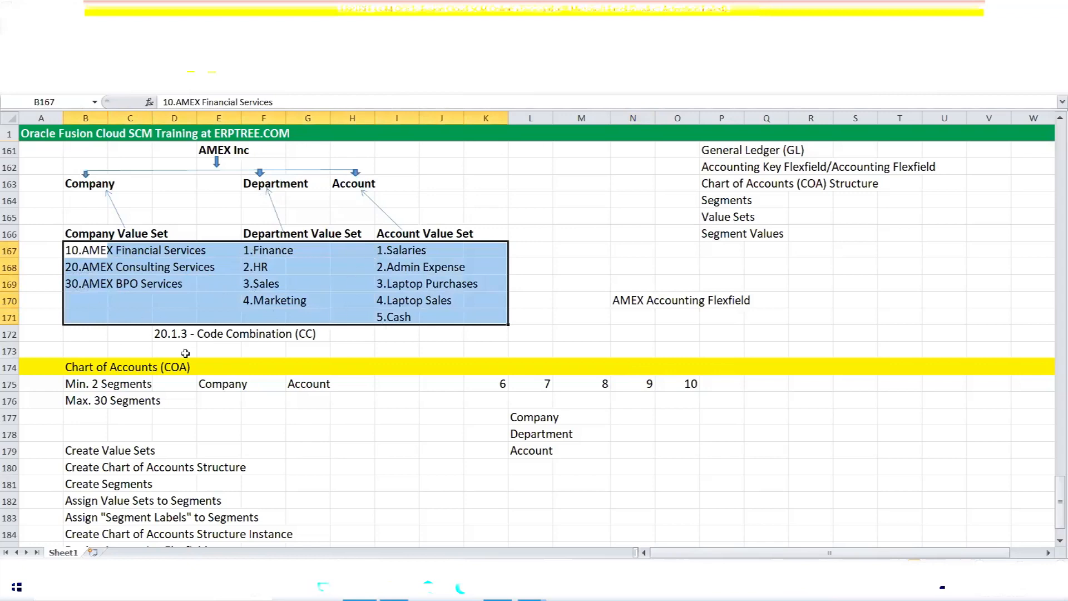
pyautogui.click(166, 339)
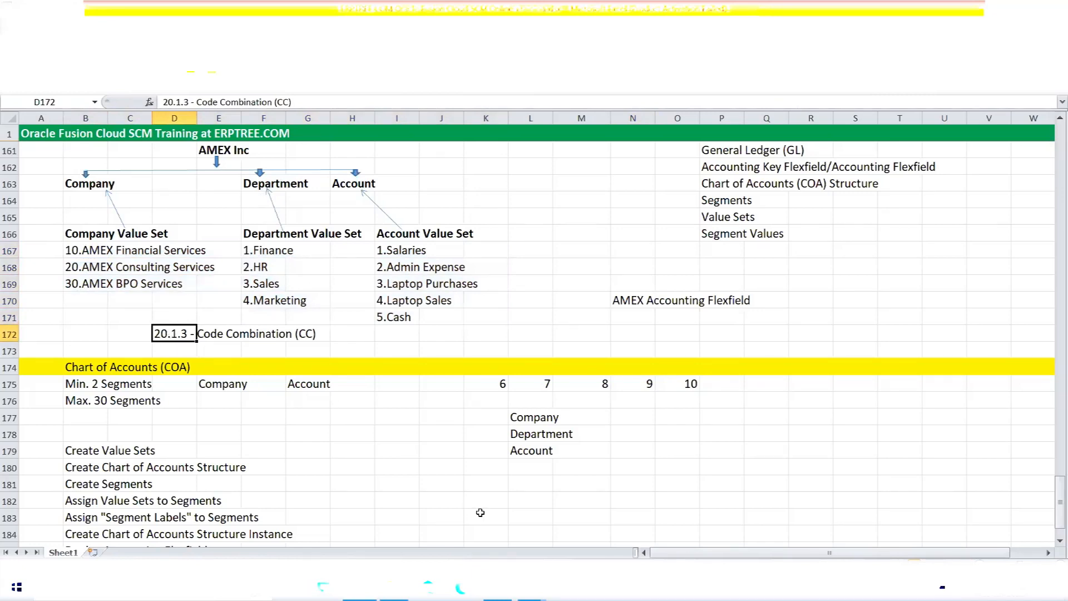
pyautogui.click(497, 588)
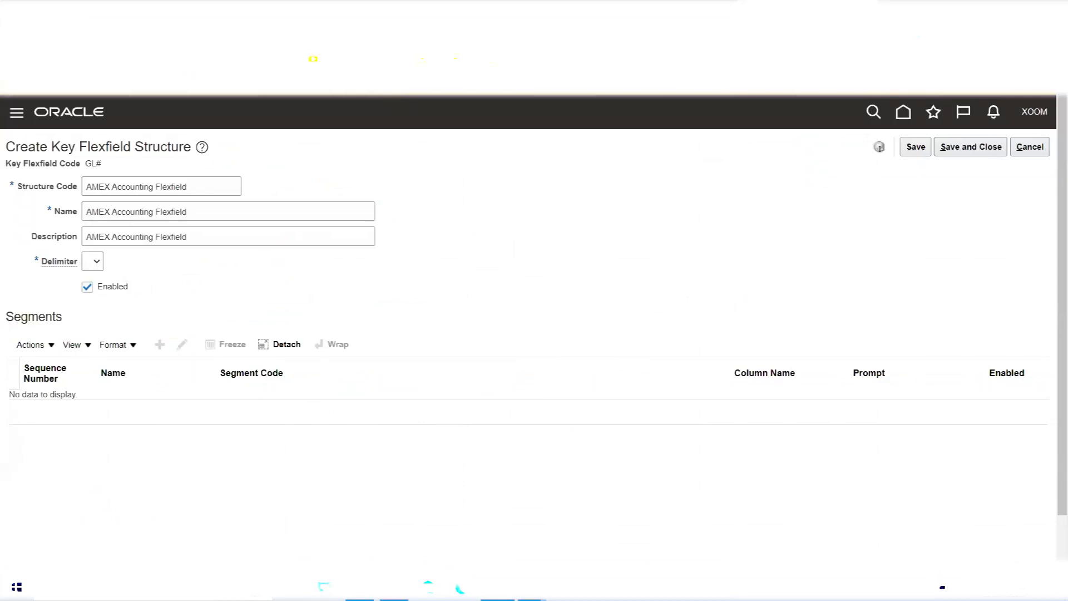
# In the Excel worksheet, try slashes as separators in cell D172's code combination, making it 20/1/3
pyautogui.click(360, 587)
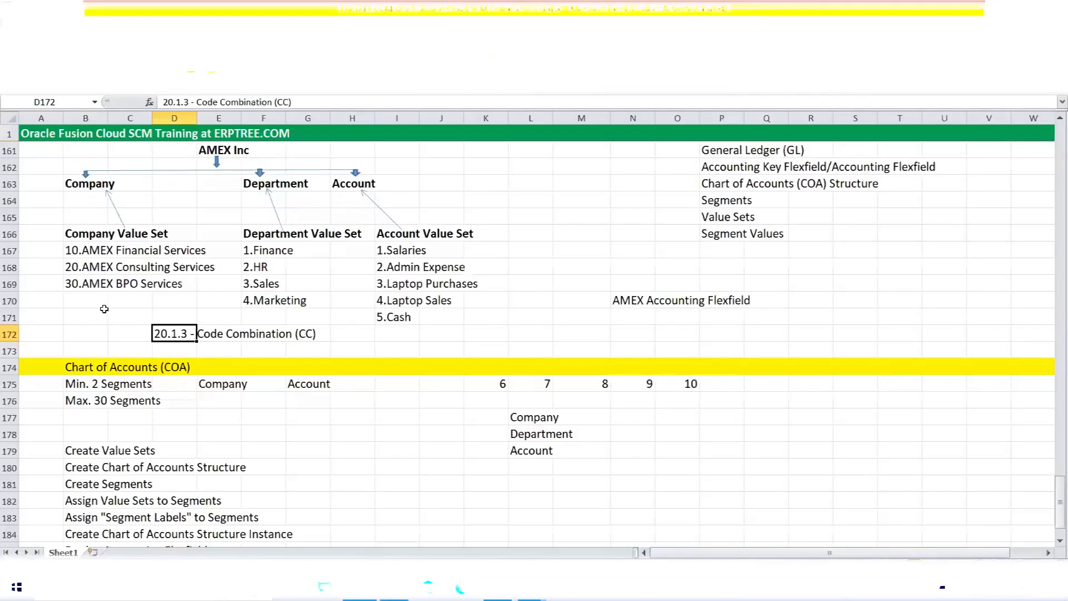
pyautogui.doubleClick(173, 333)
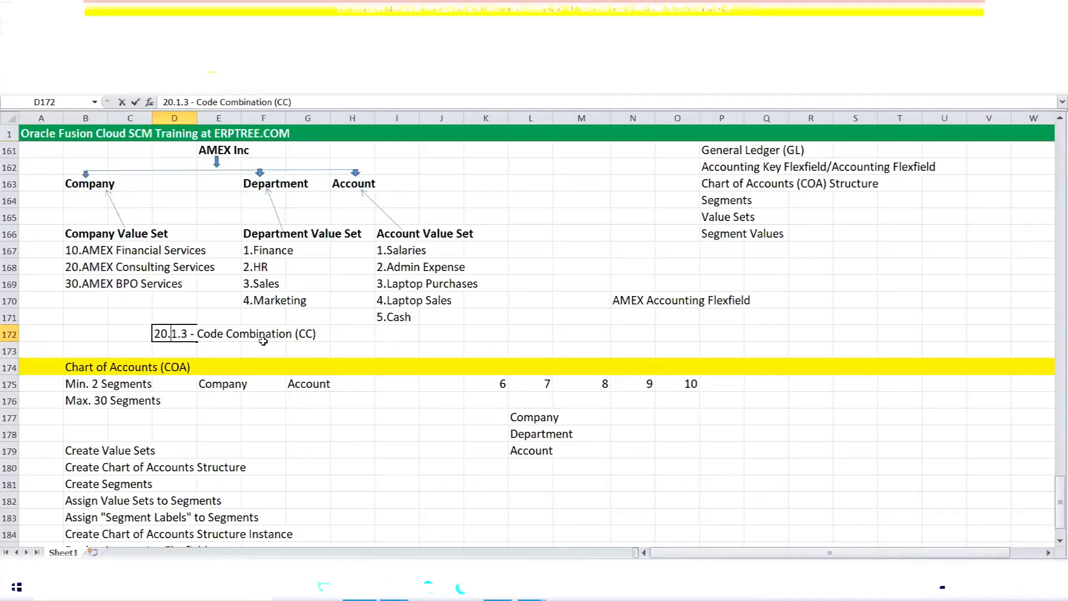
pyautogui.press('BackSpace')
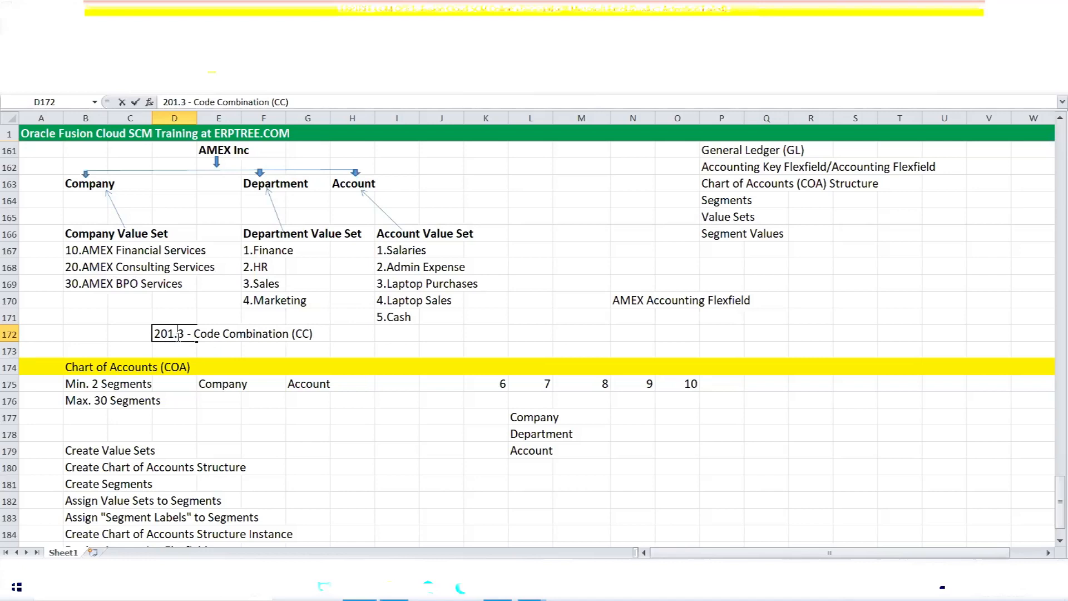
pyautogui.press('BackSpace')
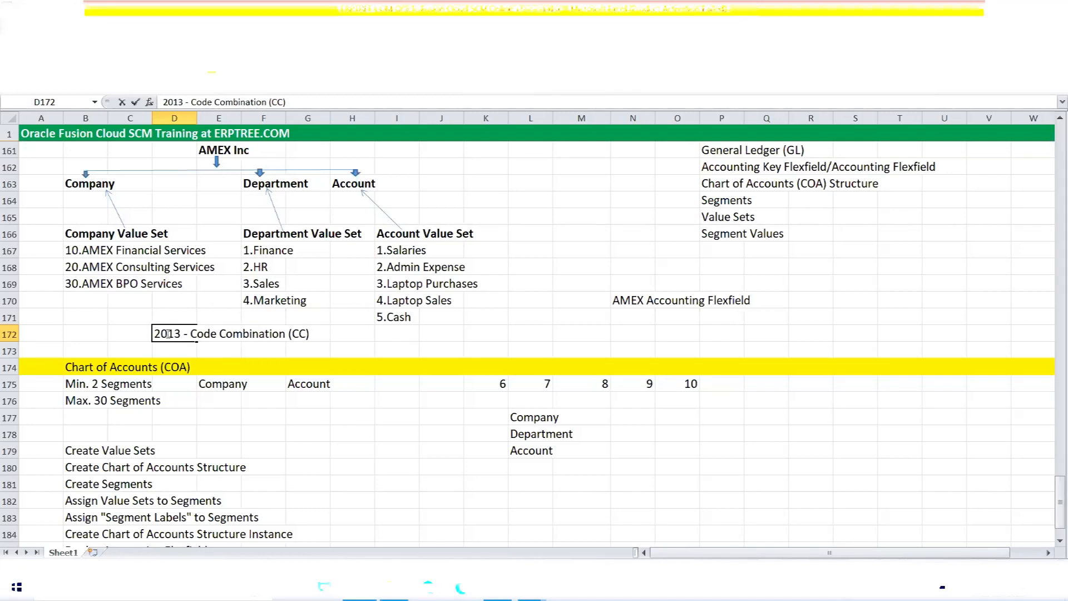
pyautogui.click(170, 333)
pyautogui.write('/')
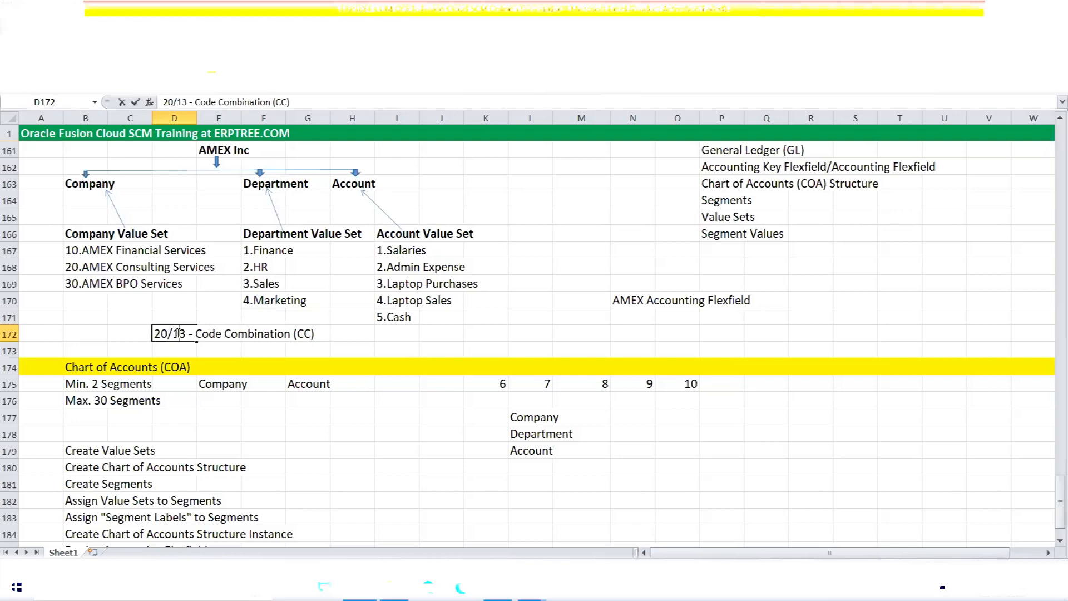
pyautogui.click(179, 334)
pyautogui.write('/')
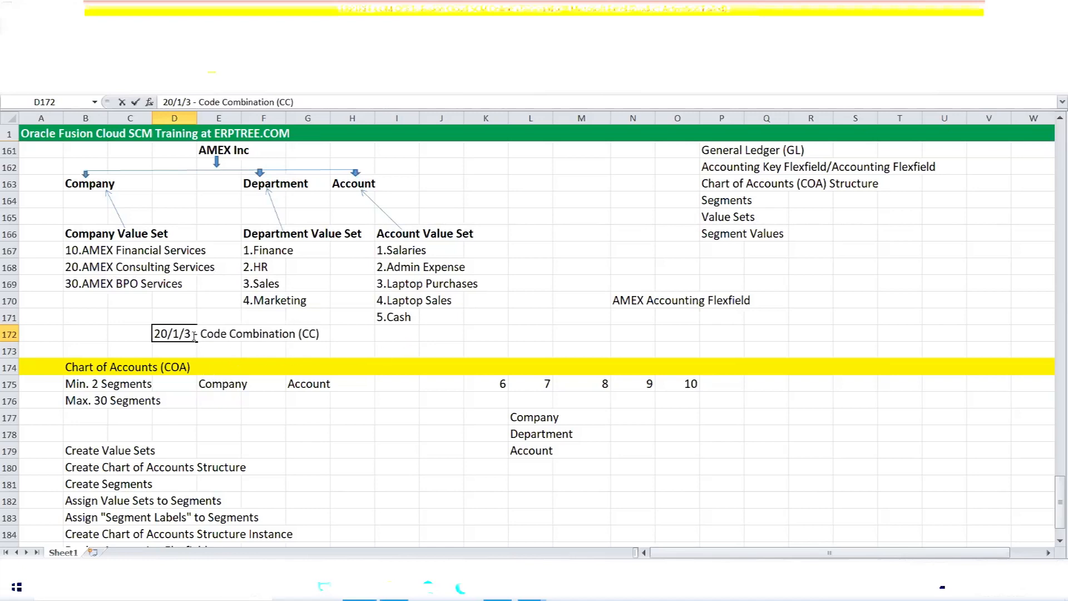
# Restore the period separators in cell D172 so the code combination reads 20.1.3
pyautogui.press('BackSpace')
pyautogui.write('.')
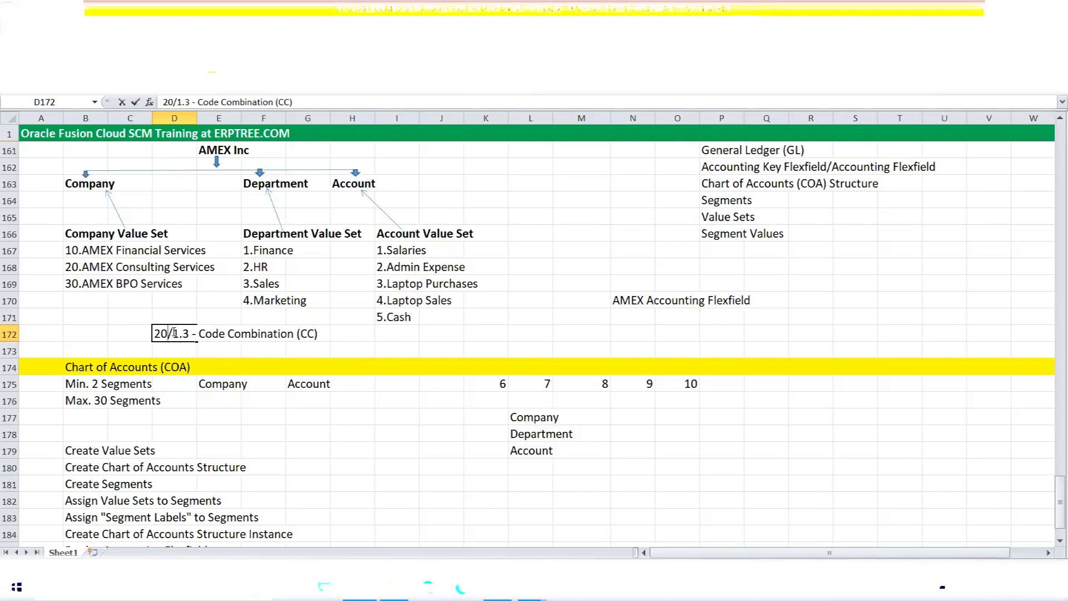
pyautogui.write('.')
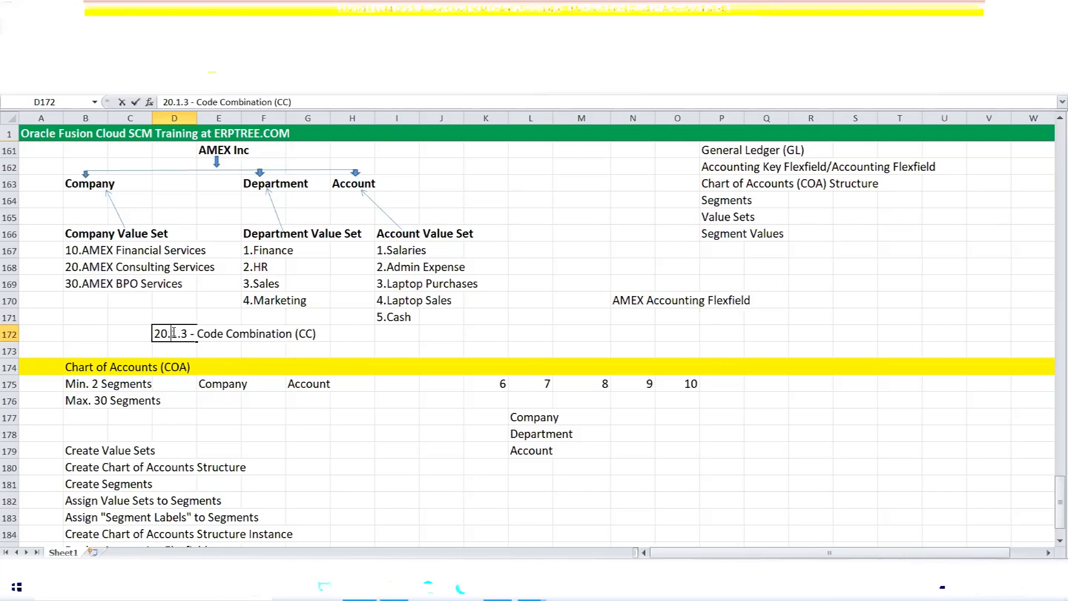
pyautogui.click(360, 339)
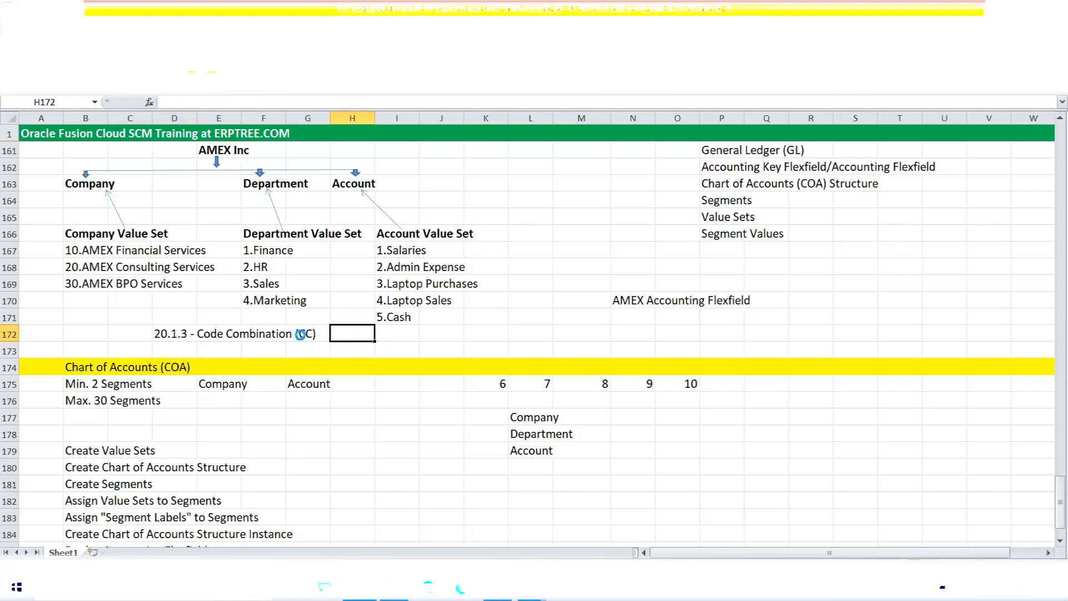
# Return to Oracle Fusion, set the AMEX Accounting Flexfield structure's delimiter to a period, and save the structure
pyautogui.click(497, 587)
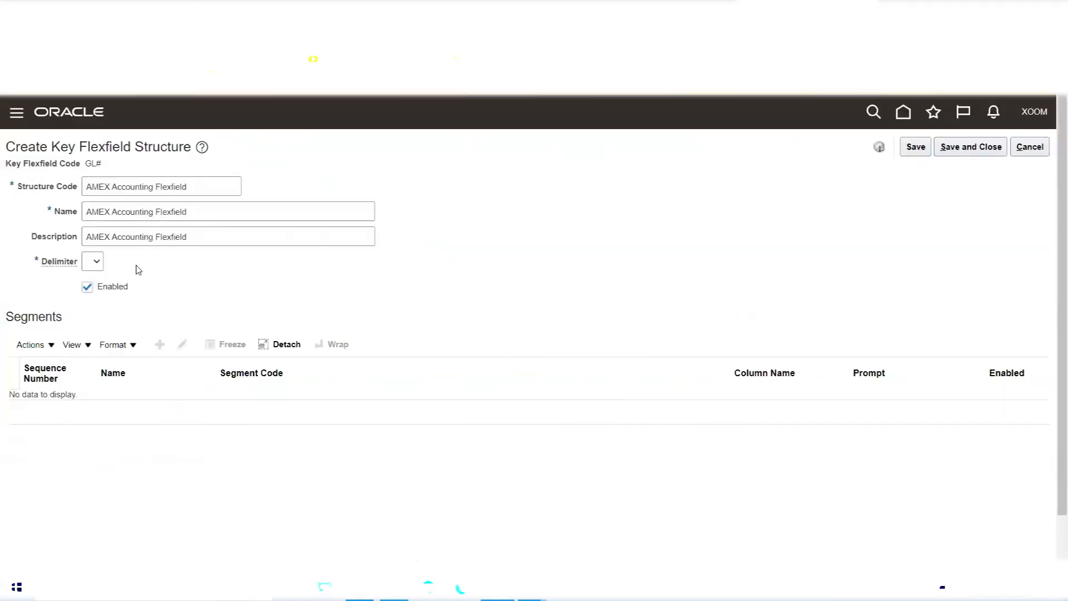
pyautogui.click(97, 261)
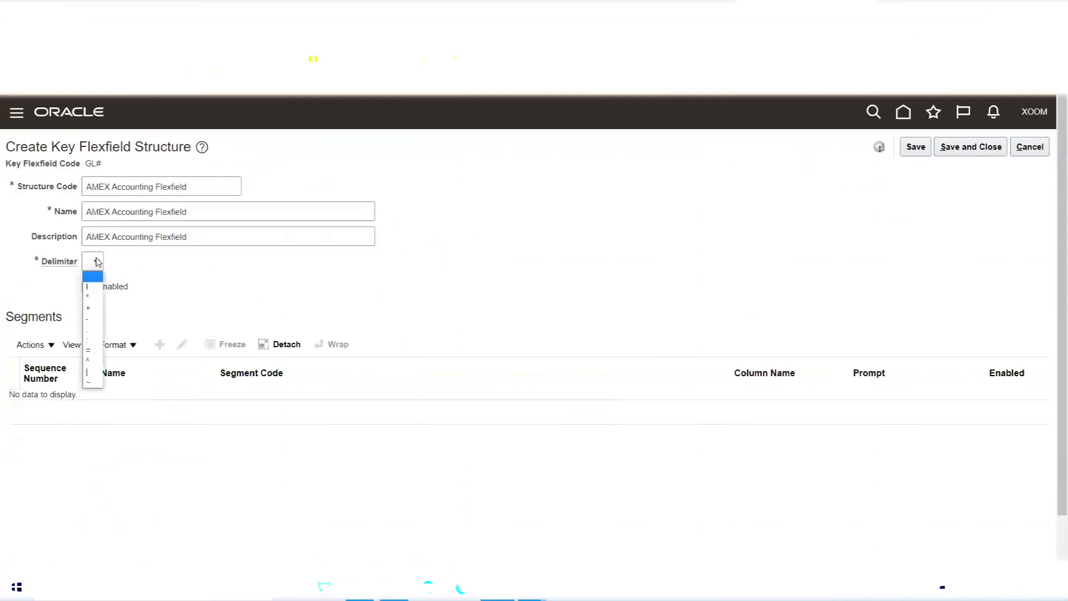
pyautogui.click(93, 330)
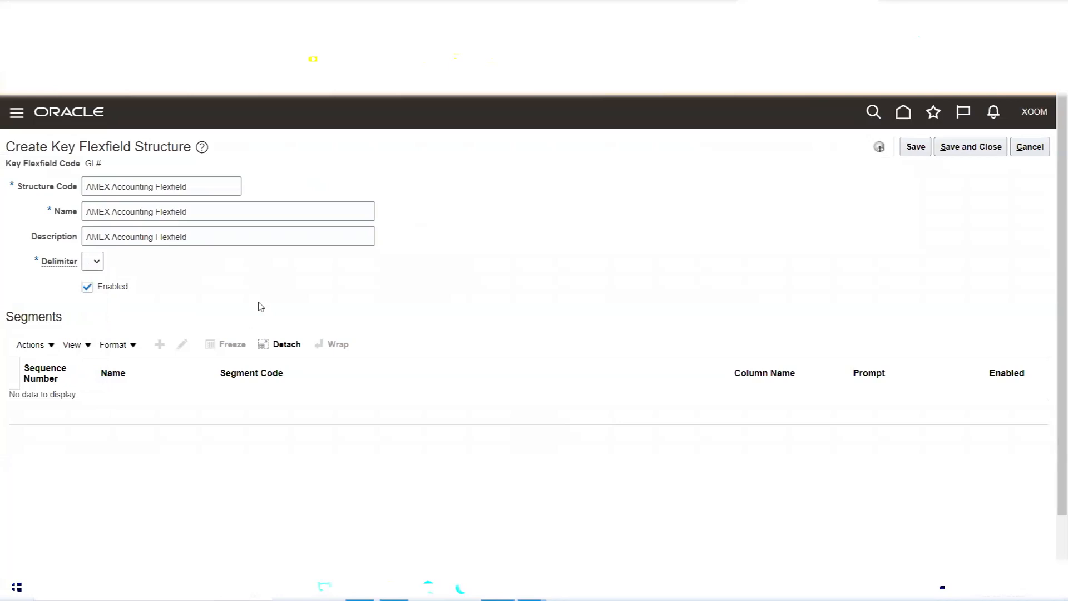
pyautogui.doubleClick(37, 318)
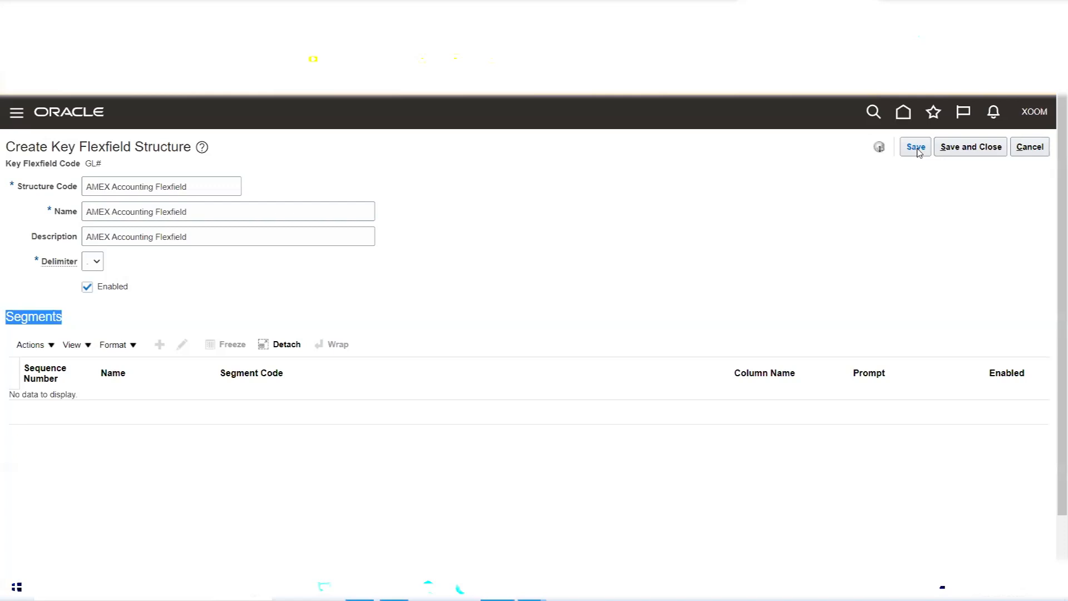
pyautogui.click(915, 148)
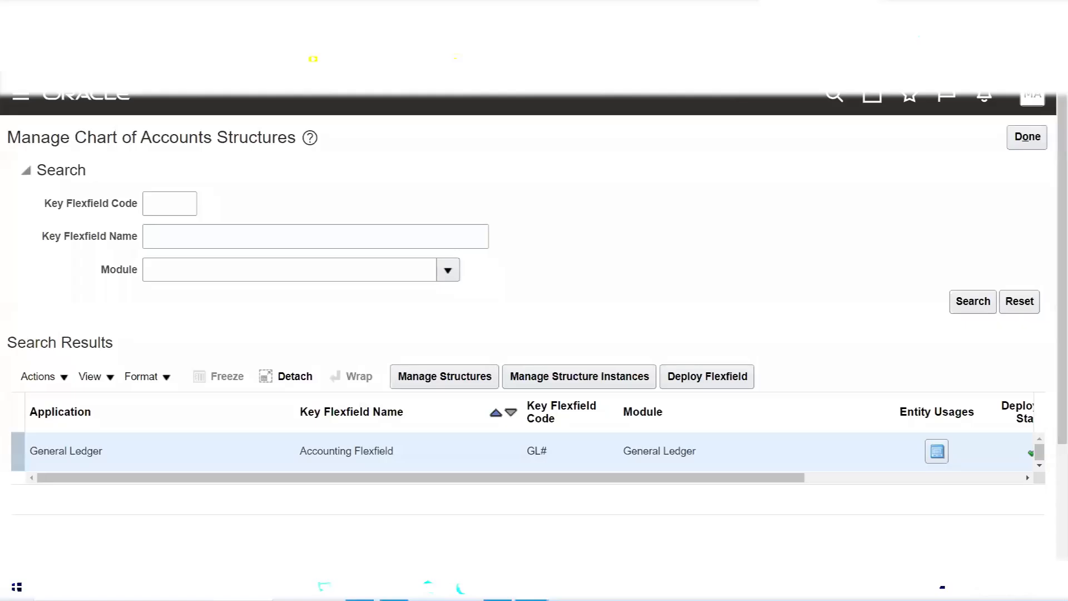
# Start another key flexfield structure for the Accounting Flexfield with code, name and description all set to ABC
pyautogui.click(443, 376)
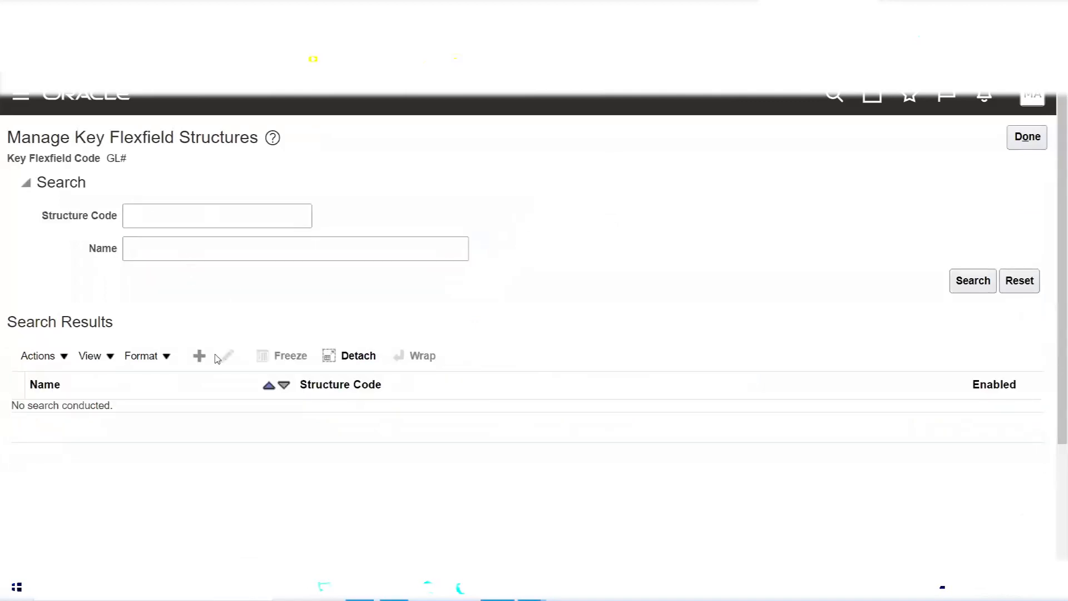
pyautogui.click(200, 357)
pyautogui.click(224, 189)
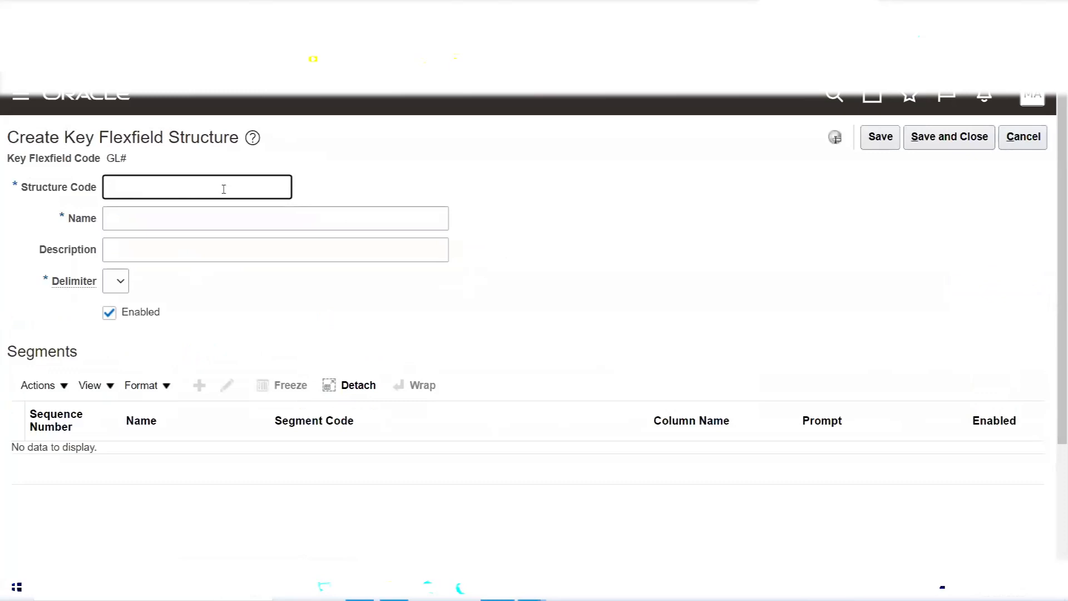
pyautogui.write('ABC')
pyautogui.press('Tab')
pyautogui.write('ABC')
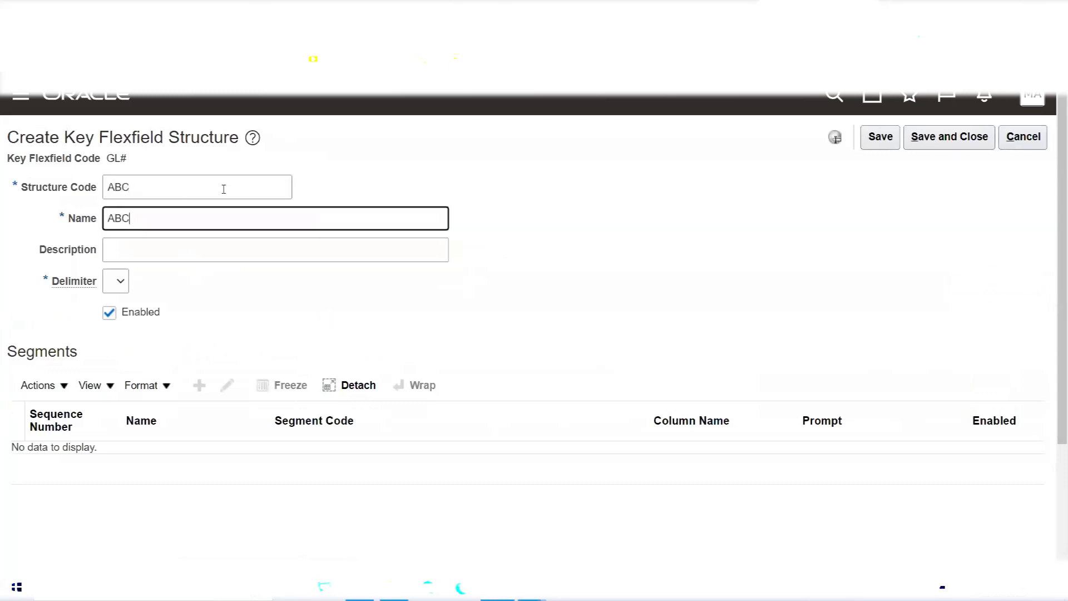
pyautogui.press('Tab')
pyautogui.write('ABC')
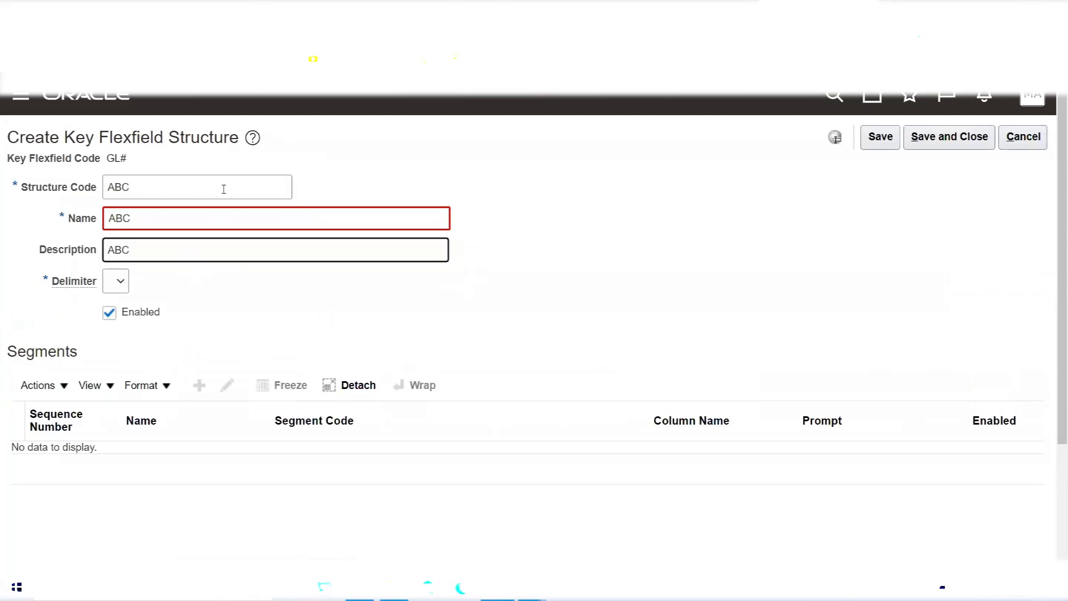
# Set the structure's name, code and description to ABC1 and choose the period (.) as delimiter
pyautogui.click(179, 214)
pyautogui.write('1')
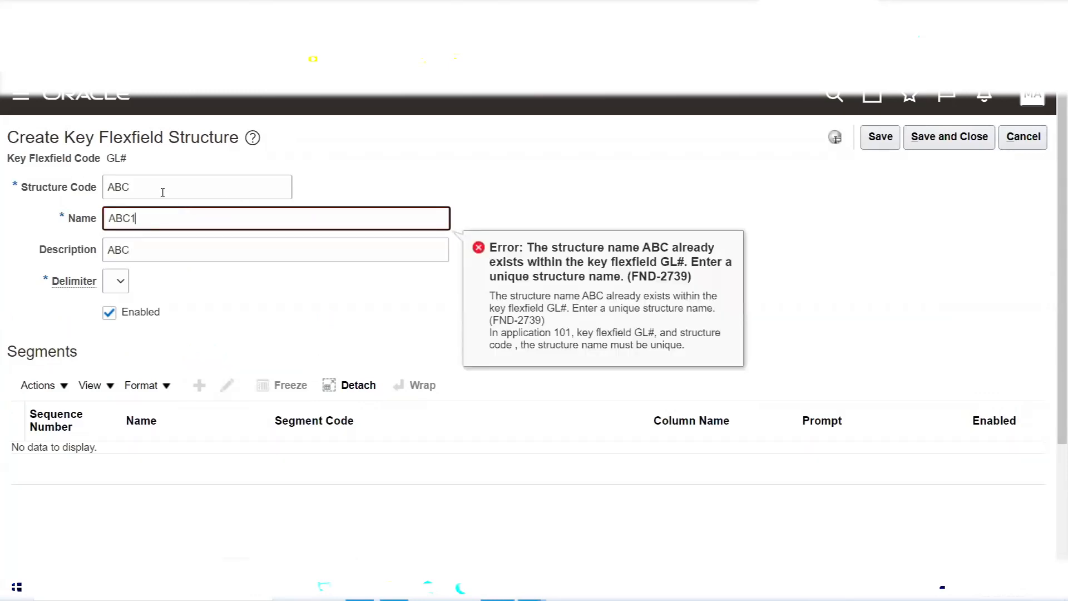
pyautogui.click(165, 195)
pyautogui.write('1')
pyautogui.click(161, 246)
pyautogui.write('1')
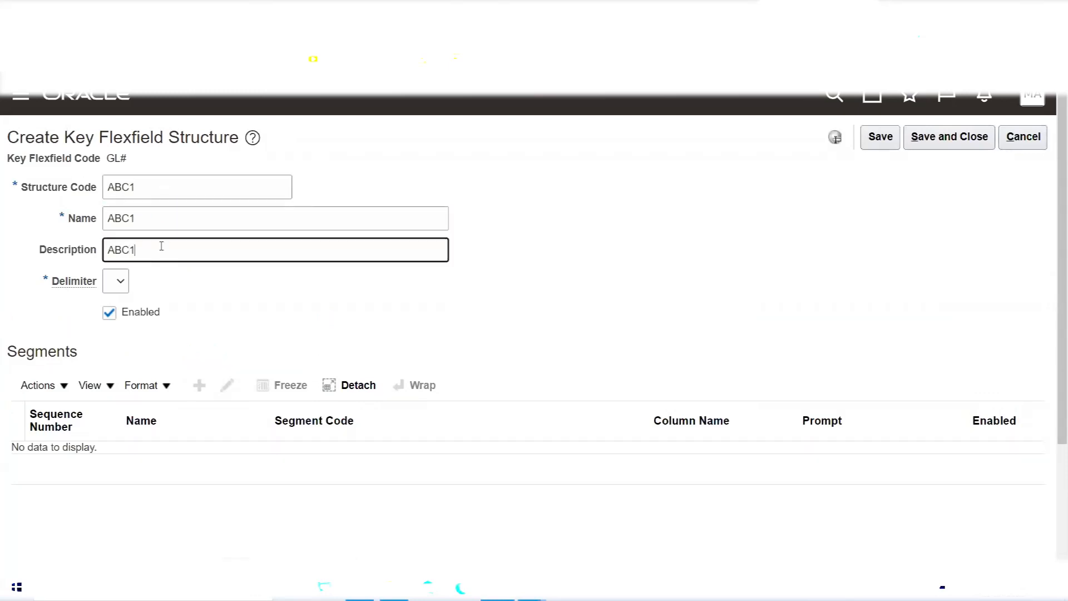
pyautogui.click(122, 282)
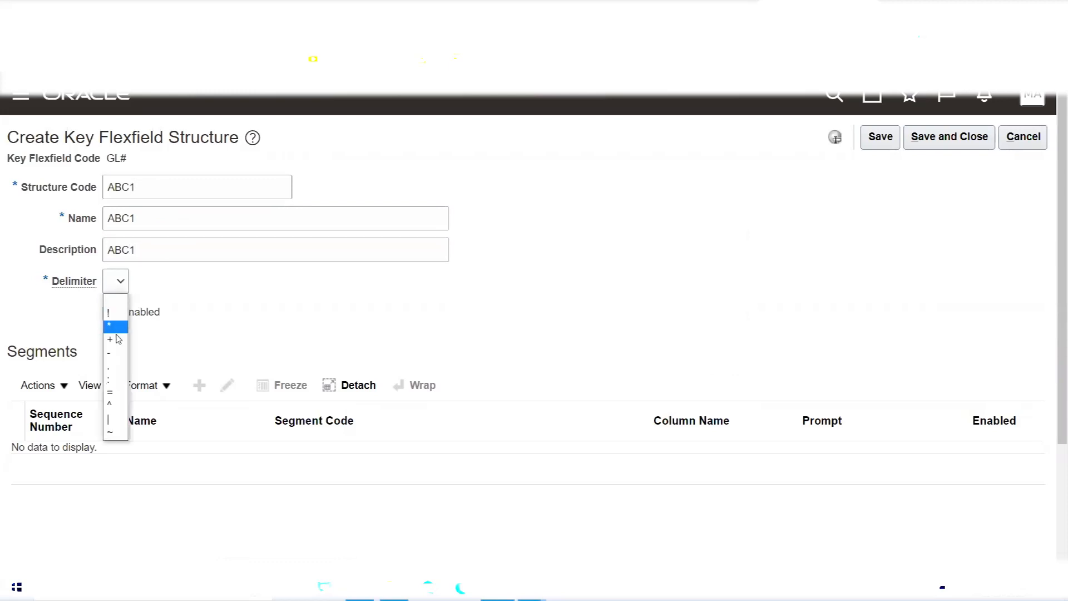
pyautogui.click(117, 365)
# Try to save the ABC1 structure, and highlight the table name and the lock reason in the error before dismissing it
pyautogui.click(881, 142)
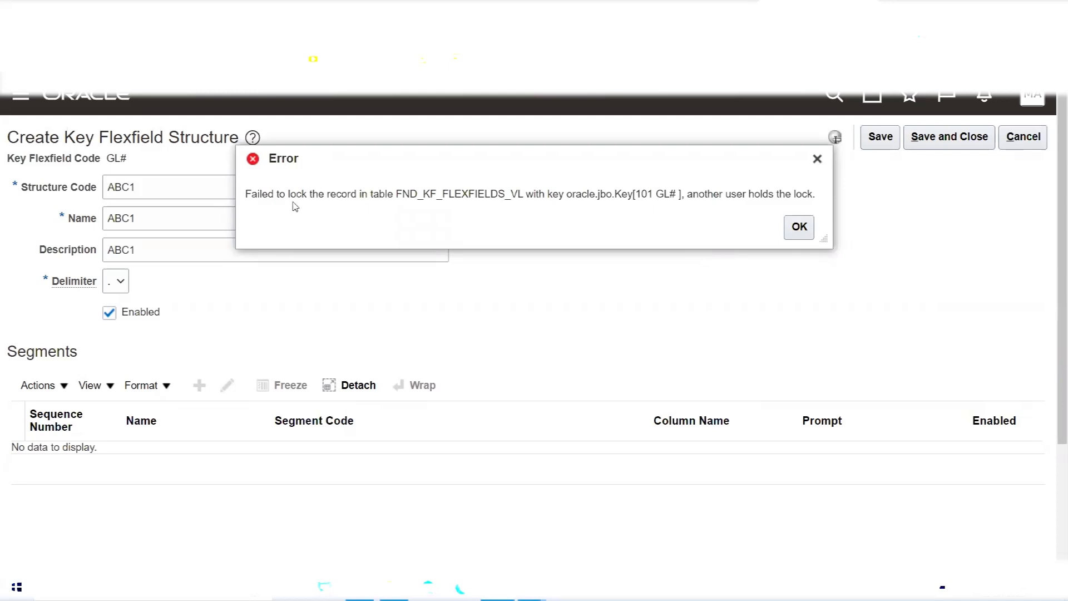
pyautogui.moveTo(401, 193); pyautogui.dragTo(522, 193)
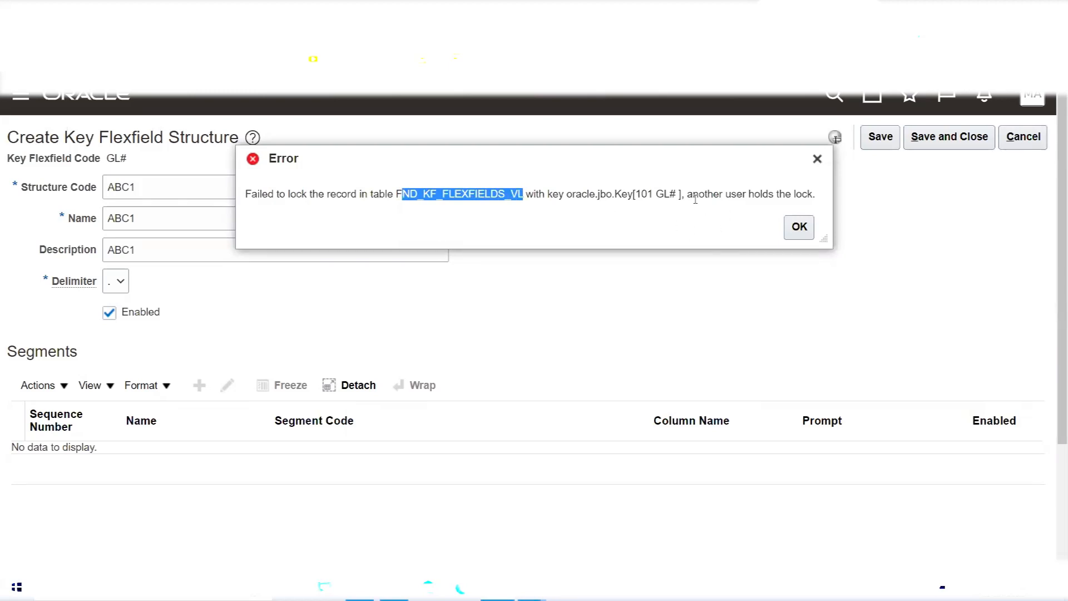
pyautogui.moveTo(688, 194); pyautogui.dragTo(811, 198)
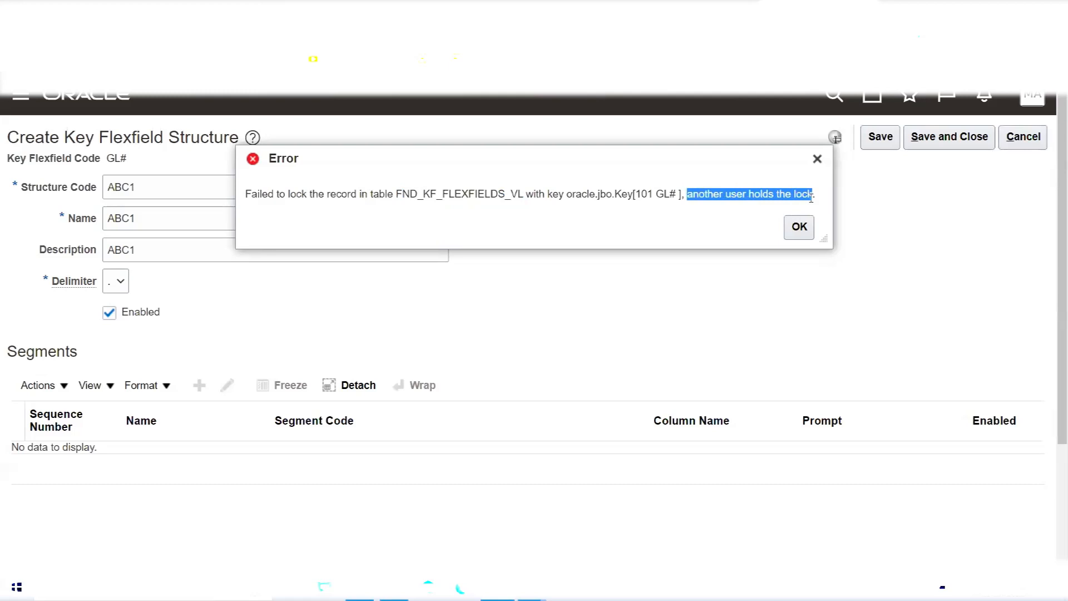
pyautogui.click(798, 227)
# Retry saving the ABC1 structure several times, dismissing the error after each attempt
pyautogui.click(877, 145)
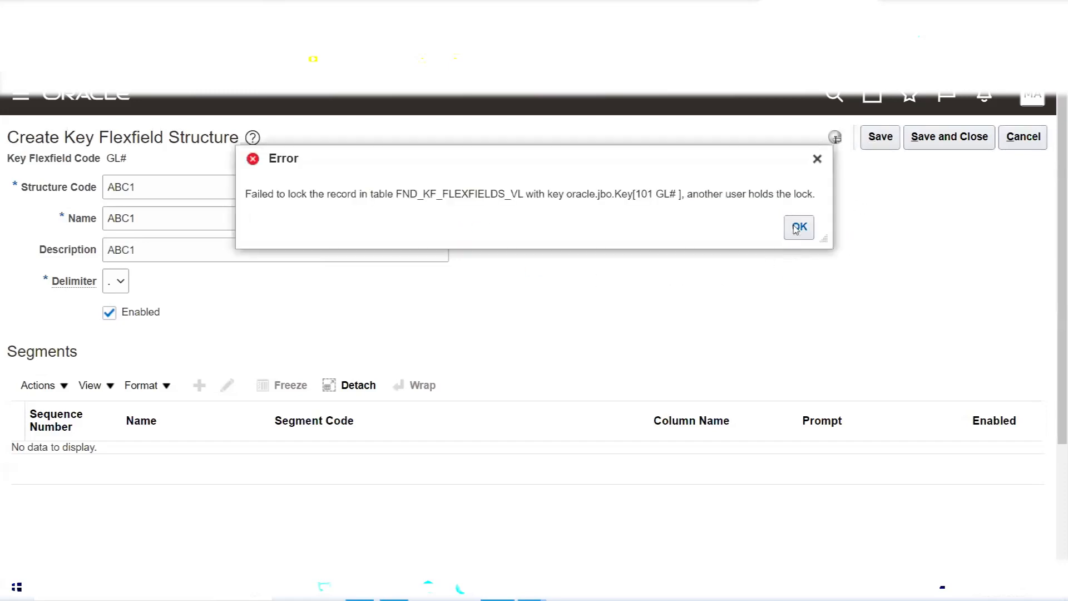
pyautogui.click(797, 231)
pyautogui.click(878, 139)
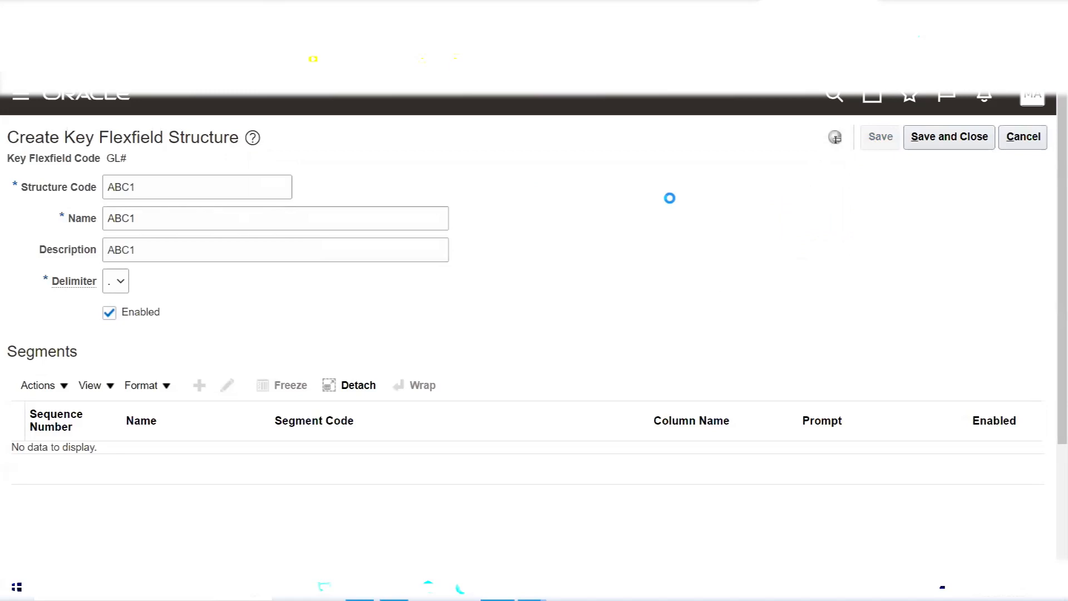
pyautogui.click(797, 228)
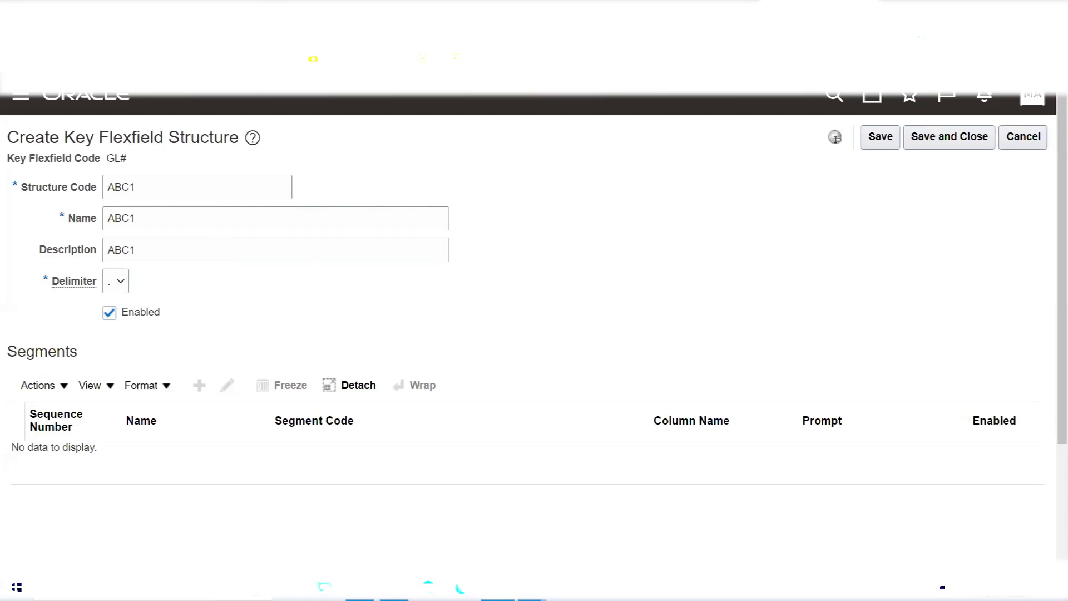
pyautogui.click(874, 136)
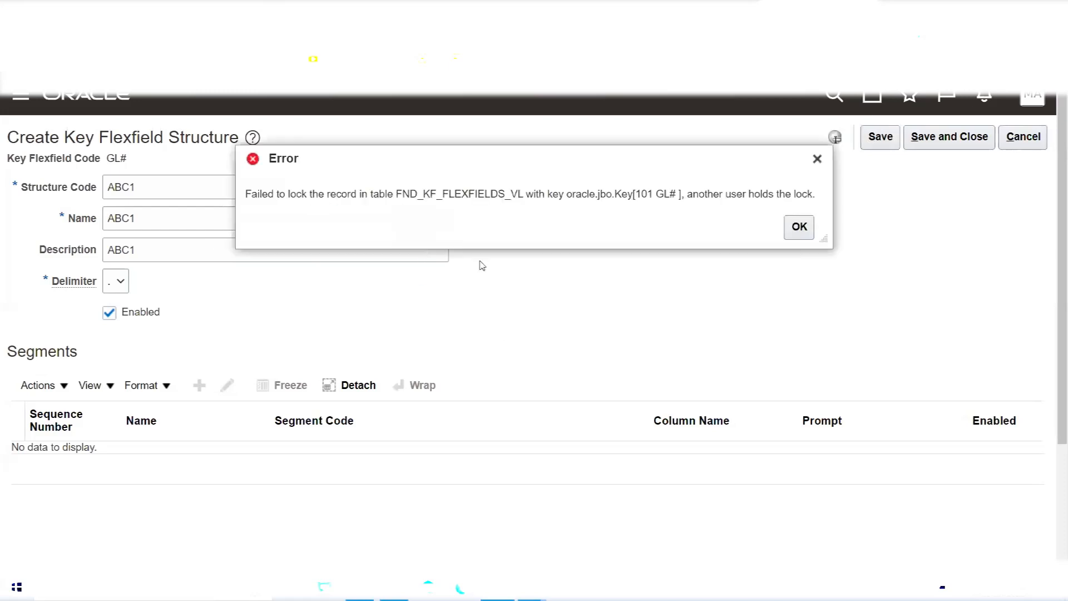
pyautogui.click(806, 224)
pyautogui.click(880, 137)
pyautogui.click(799, 227)
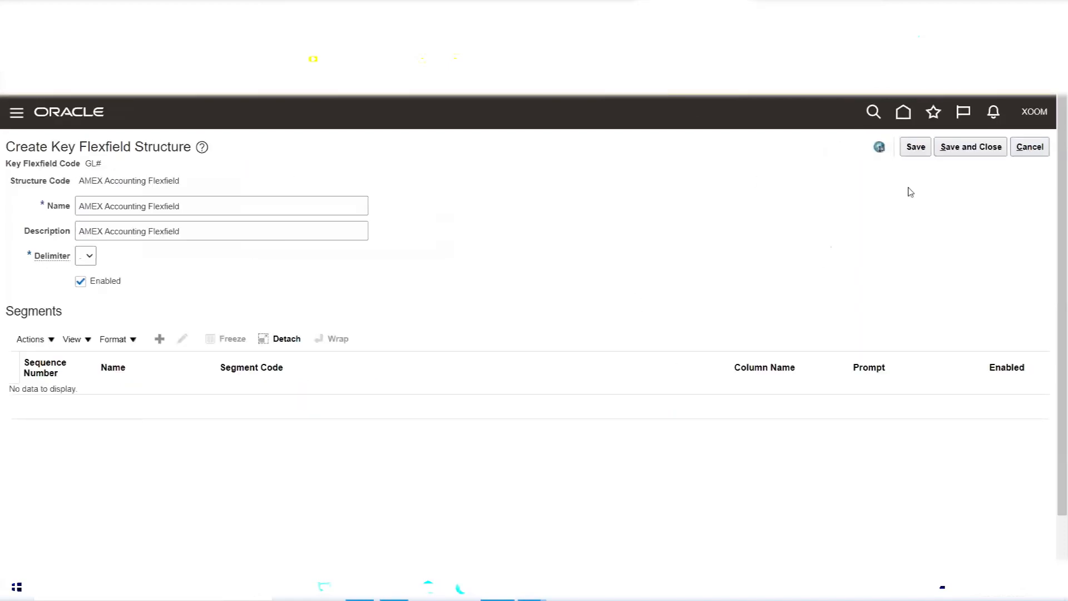
# Save the AMEX Accounting Flexfield structure in the other session, and try again to save the ABC1 structure
pyautogui.click(915, 148)
pyautogui.click(915, 148)
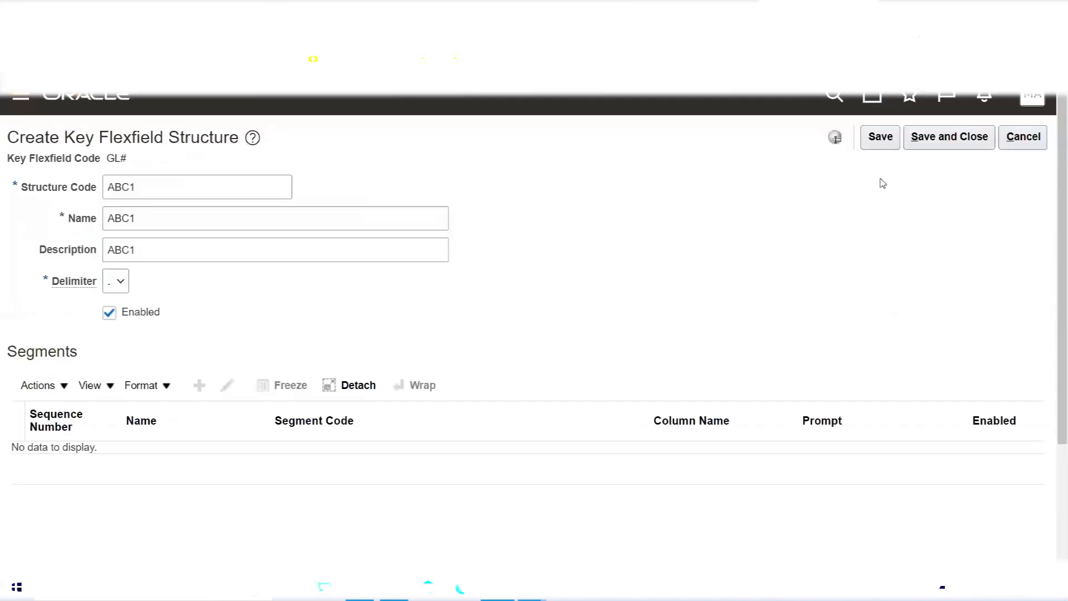
pyautogui.click(881, 140)
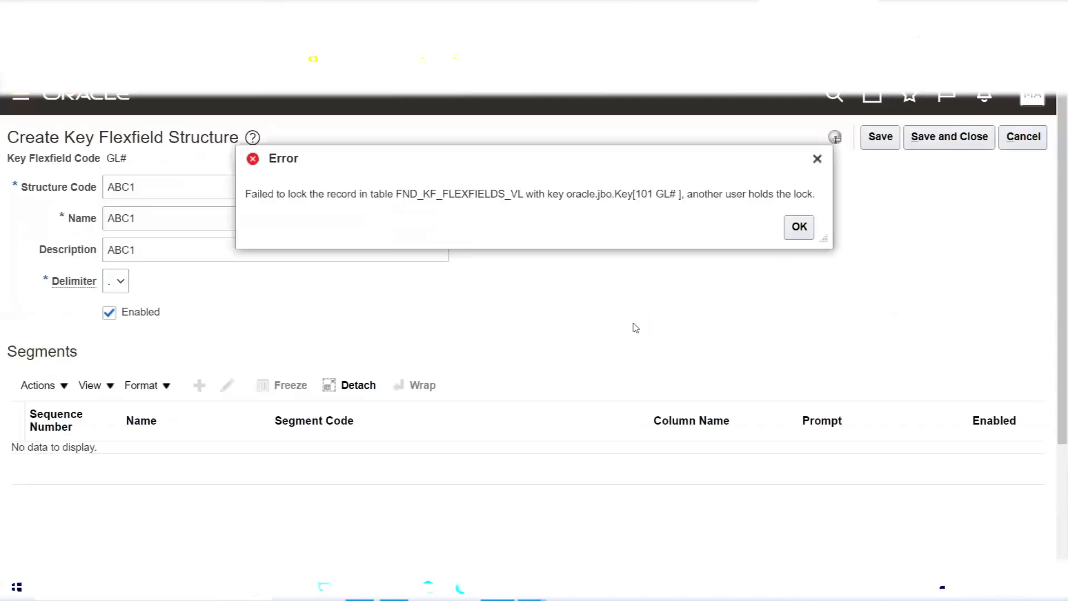
pyautogui.click(799, 227)
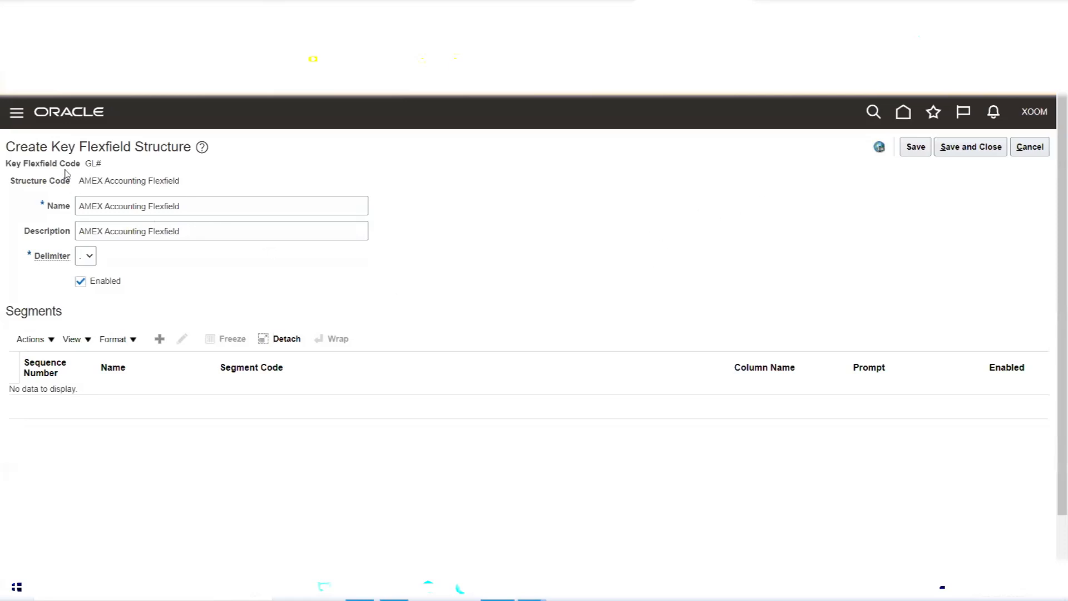
# Review the AMEX Accounting Flexfield structure details and check the planned segments in L177:L179 of the Excel worksheet
pyautogui.moveTo(81, 180); pyautogui.dragTo(236, 273)
pyautogui.click(234, 265)
pyautogui.click(360, 587)
pyautogui.moveTo(527, 418); pyautogui.dragTo(534, 453)
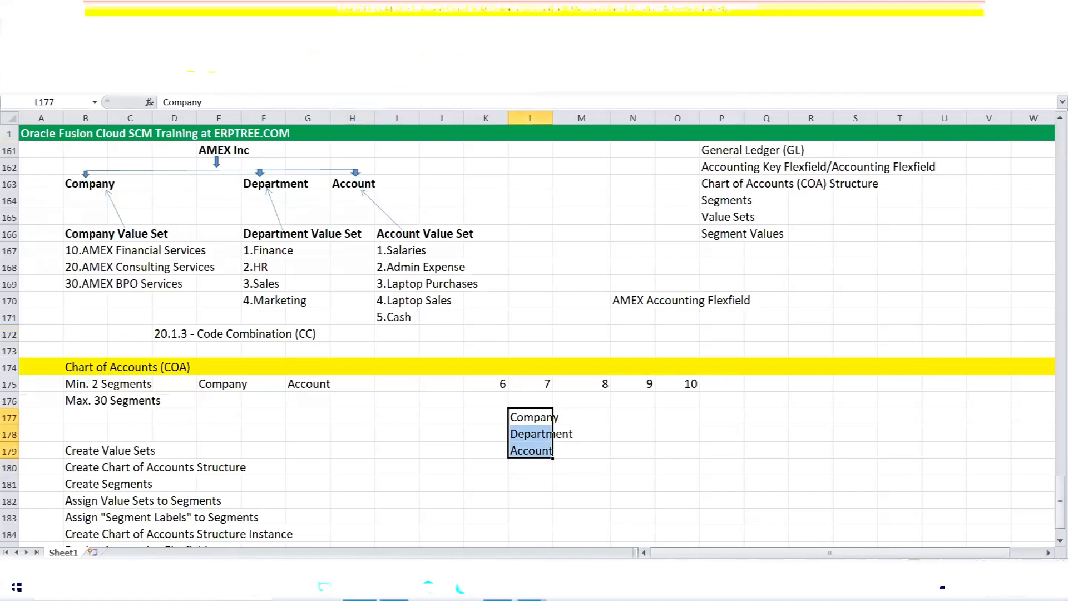
pyautogui.click(496, 587)
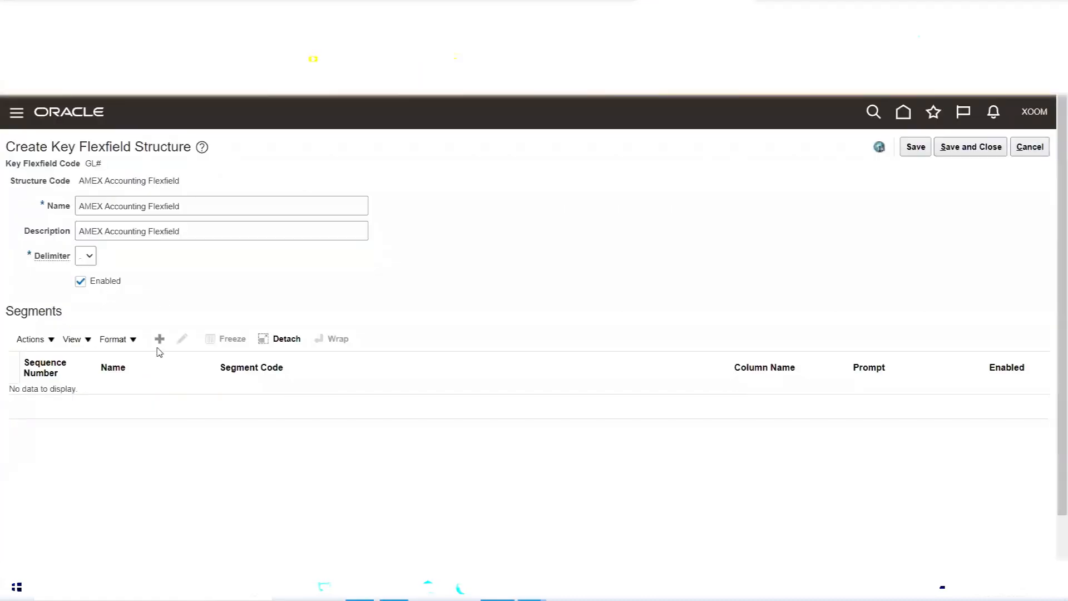
# Start a new segment for the AMEX Accounting Flexfield structure and enter C as the beginning of its segment code
pyautogui.click(159, 340)
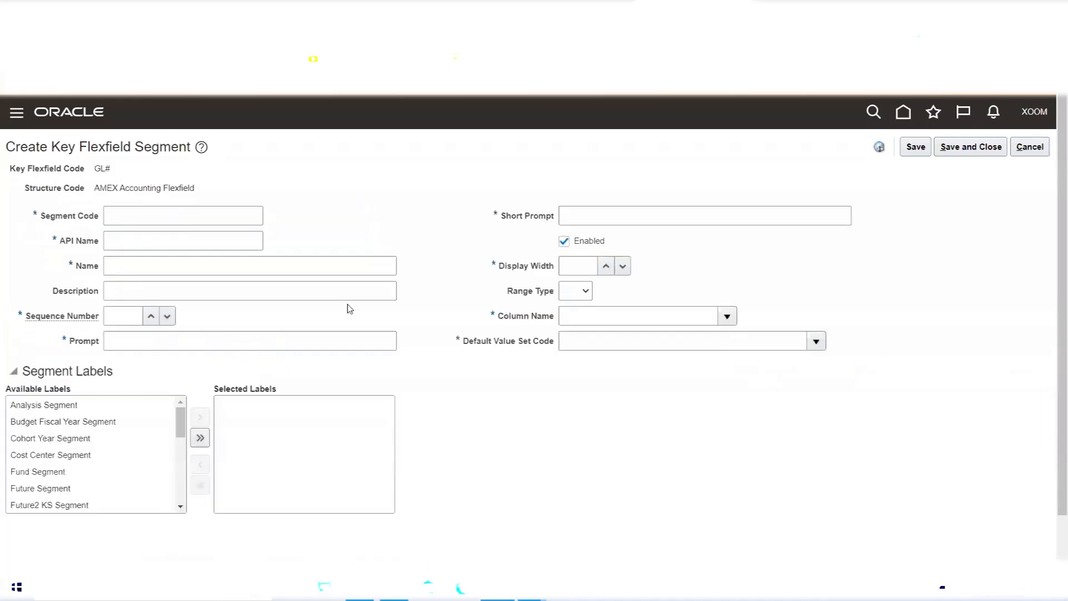
pyautogui.click(156, 217)
pyautogui.write('C_')
pyautogui.press('BackSpace')
# In the Excel worksheet, copy the Company, Department and Account list from L177:L179 to L181:L183 and clear the original cells
pyautogui.hotkey('alt', 'Tab')
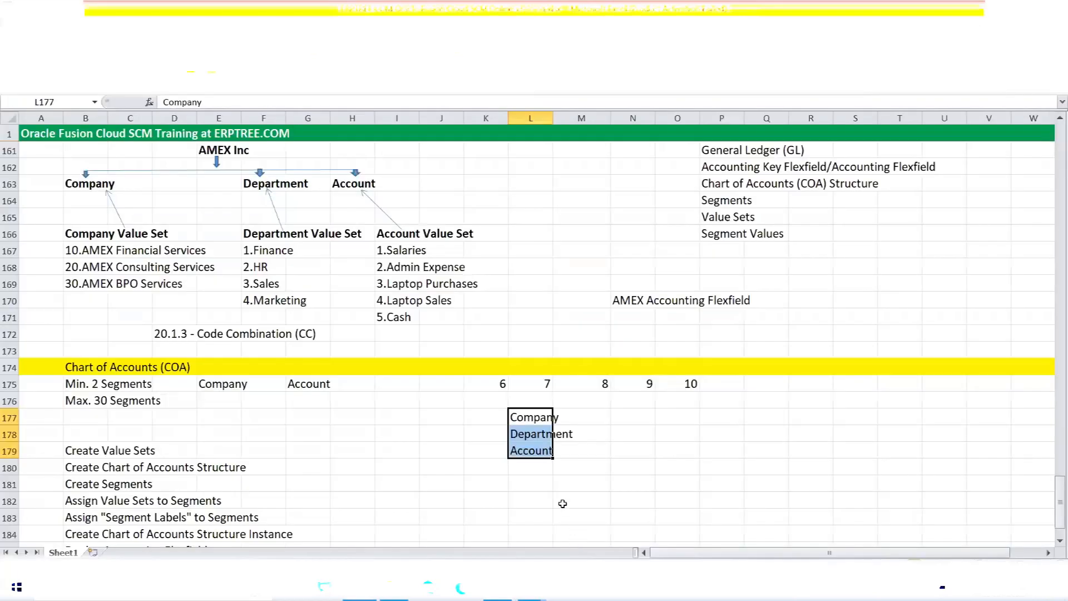
pyautogui.click(524, 413)
pyautogui.moveTo(524, 413); pyautogui.dragTo(525, 450)
pyautogui.hotkey('ctrl', 'c')
pyautogui.scroll(-2, 533, 501)
pyautogui.click(528, 385)
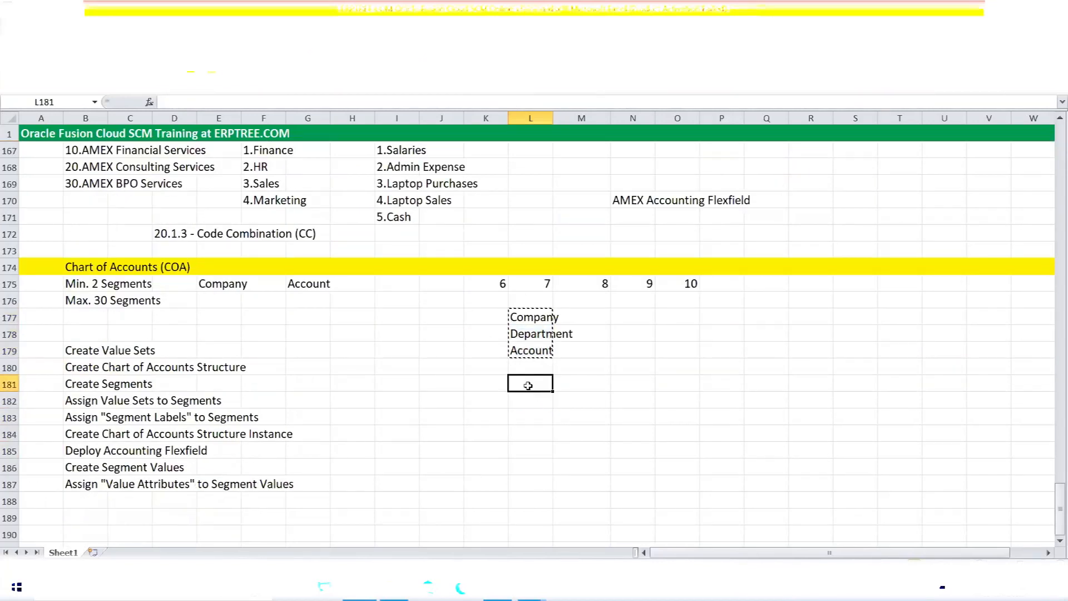
pyautogui.hotkey('ctrl', 'v')
pyautogui.press('Escape')
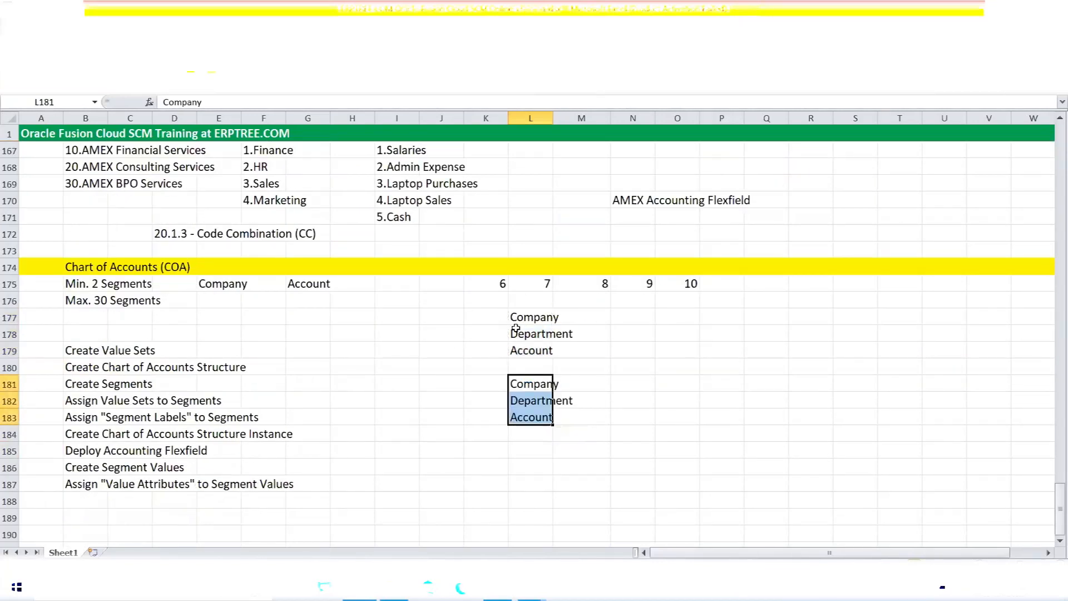
pyautogui.moveTo(516, 317); pyautogui.dragTo(521, 353)
pyautogui.press('Delete')
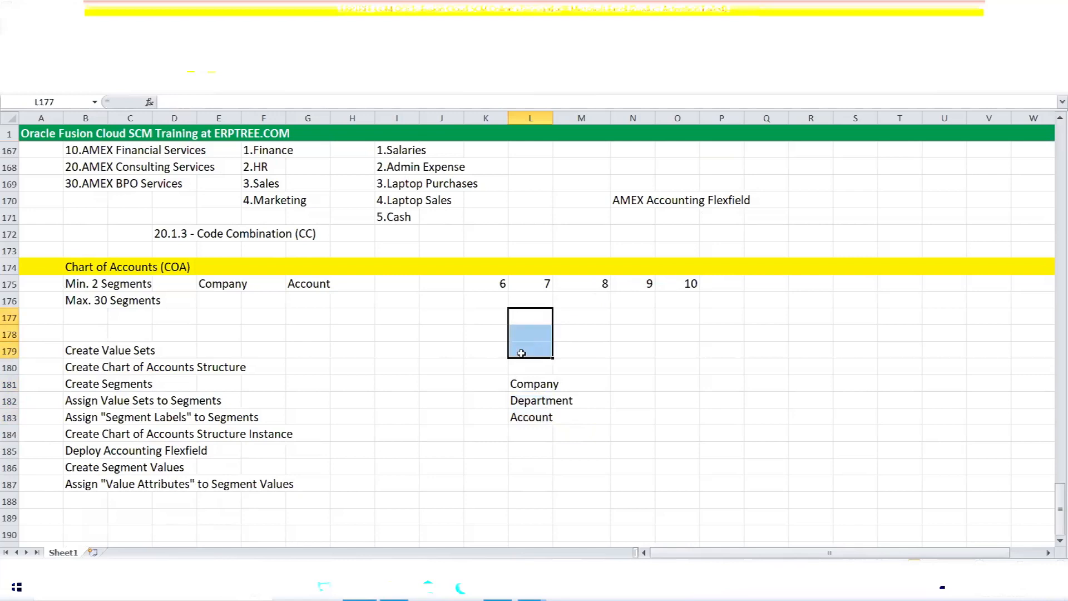
# Add the bold heading "Segments" in L180 above the segment list
pyautogui.click(527, 362)
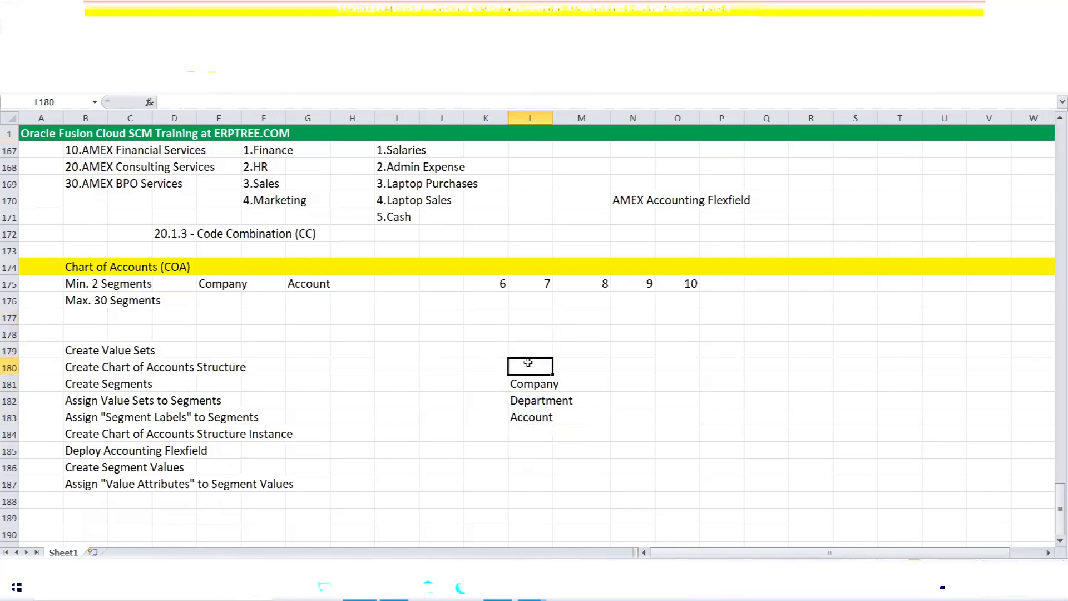
pyautogui.write('Segments')
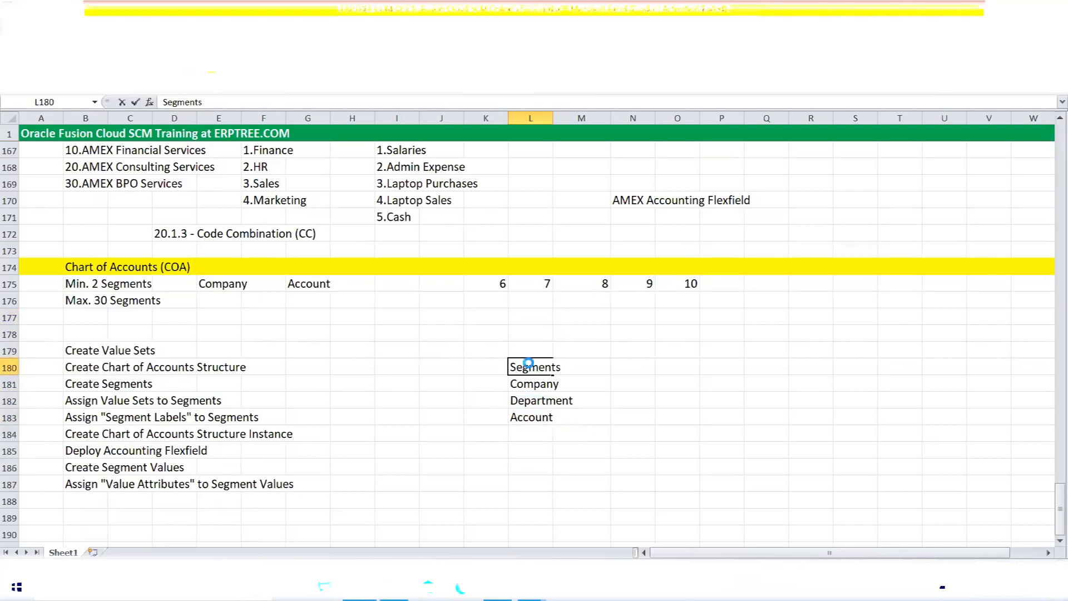
pyautogui.hotkey('ctrl', 'Return')
pyautogui.hotkey('ctrl', 'b')
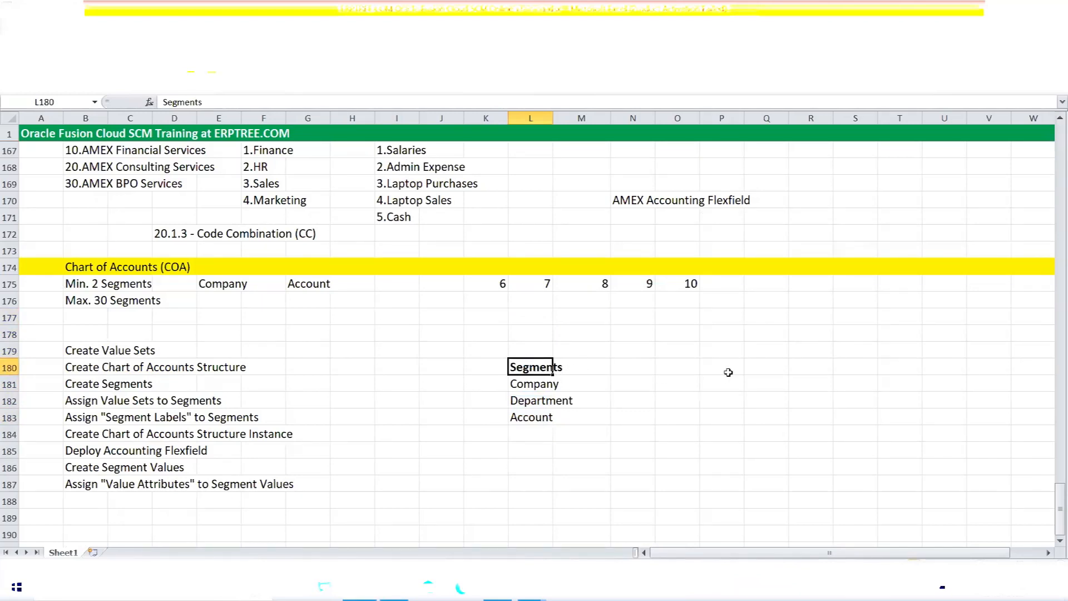
# Add the bold heading "Segment Lables" in O180
pyautogui.click(687, 365)
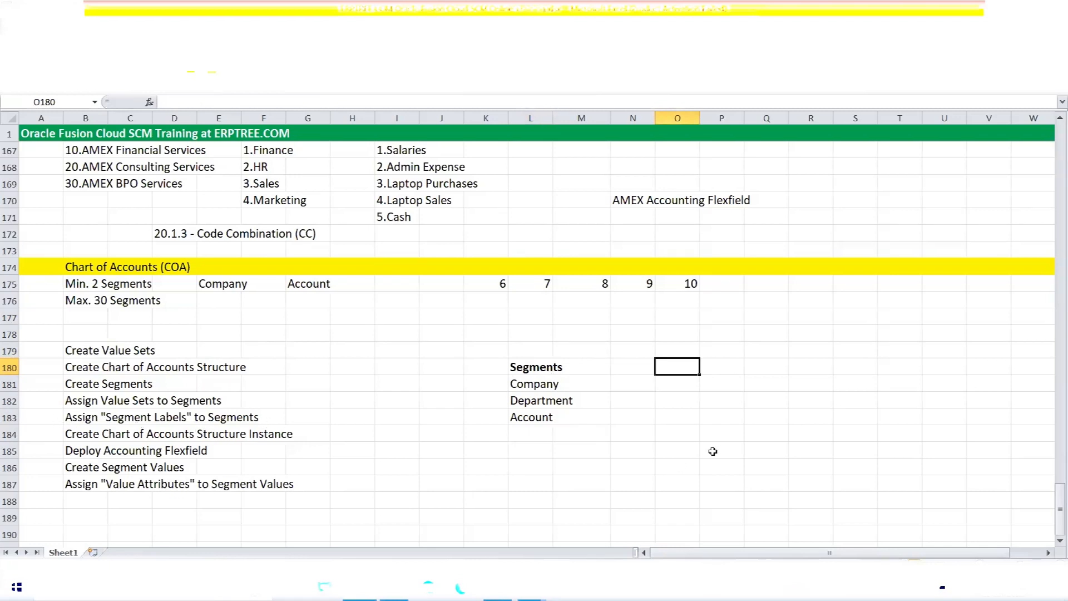
pyautogui.write('Segment La')
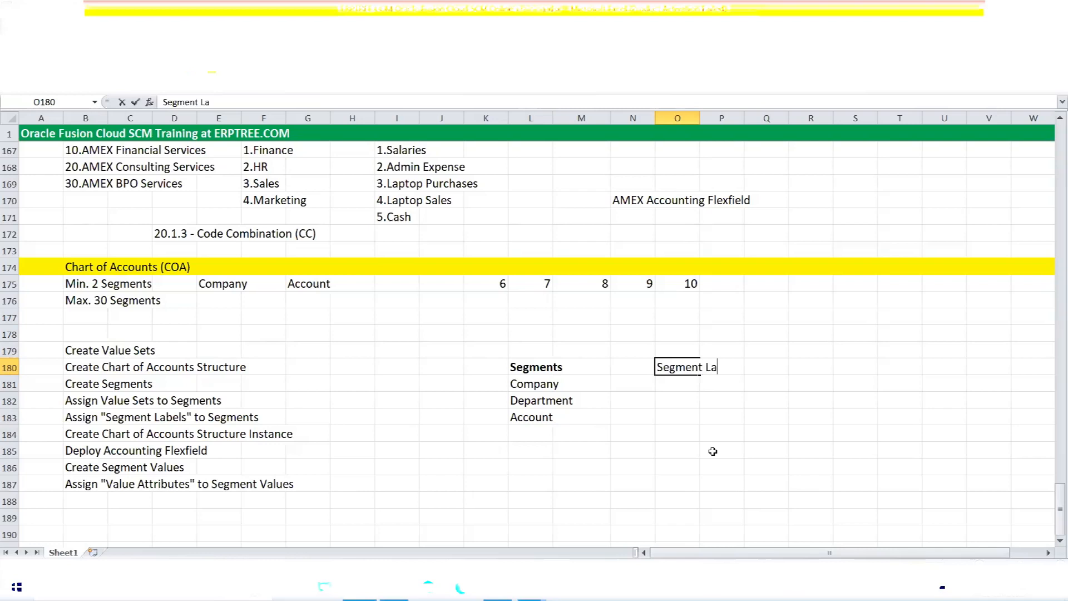
pyautogui.write('bles')
pyautogui.hotkey('ctrl', 'Return')
pyautogui.hotkey('ctrl', 'b')
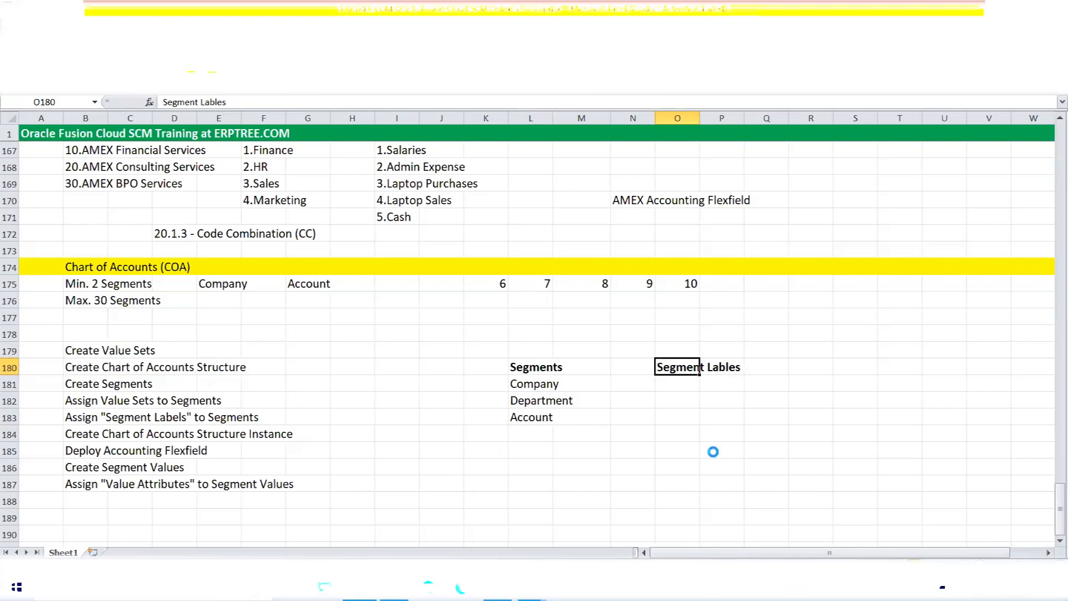
# Append a left-pointing dashed arrow after Company in L181, reaching the label column
pyautogui.click(541, 384)
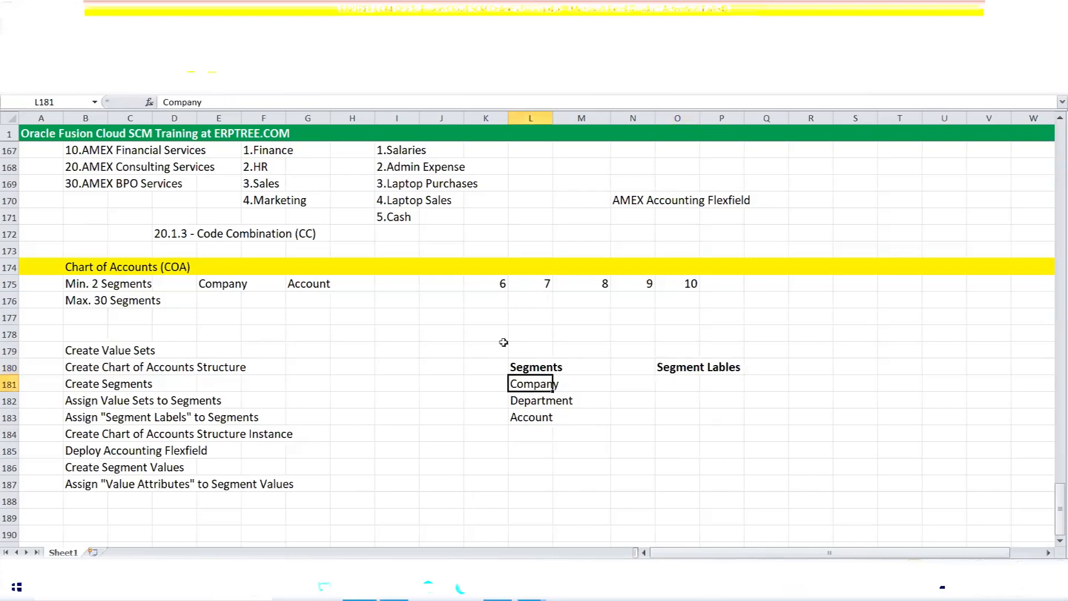
pyautogui.click(253, 104)
pyautogui.write('<---------------------------------')
pyautogui.press('Tab')
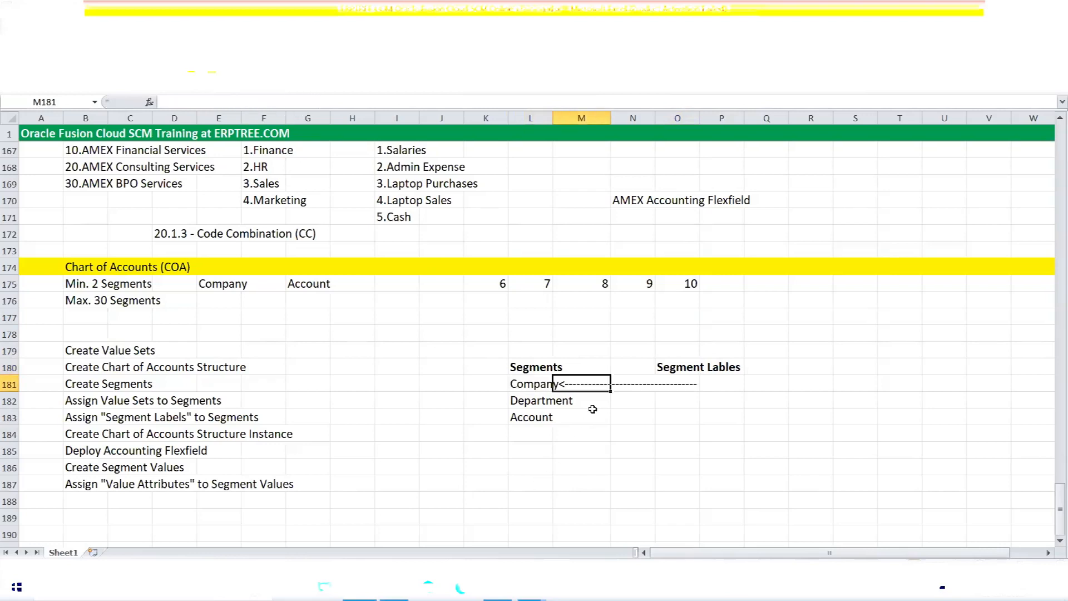
# Shorten the dashed arrow in L181 and append "Primary Balancing Segment Label" after it
pyautogui.click(517, 378)
pyautogui.click(344, 101)
pyautogui.press('BackSpace')
pyautogui.press('BackSpace')
pyautogui.press('BackSpace')
pyautogui.press('BackSpace')
pyautogui.press('BackSpace')
pyautogui.press('BackSpace')
pyautogui.press('BackSpace')
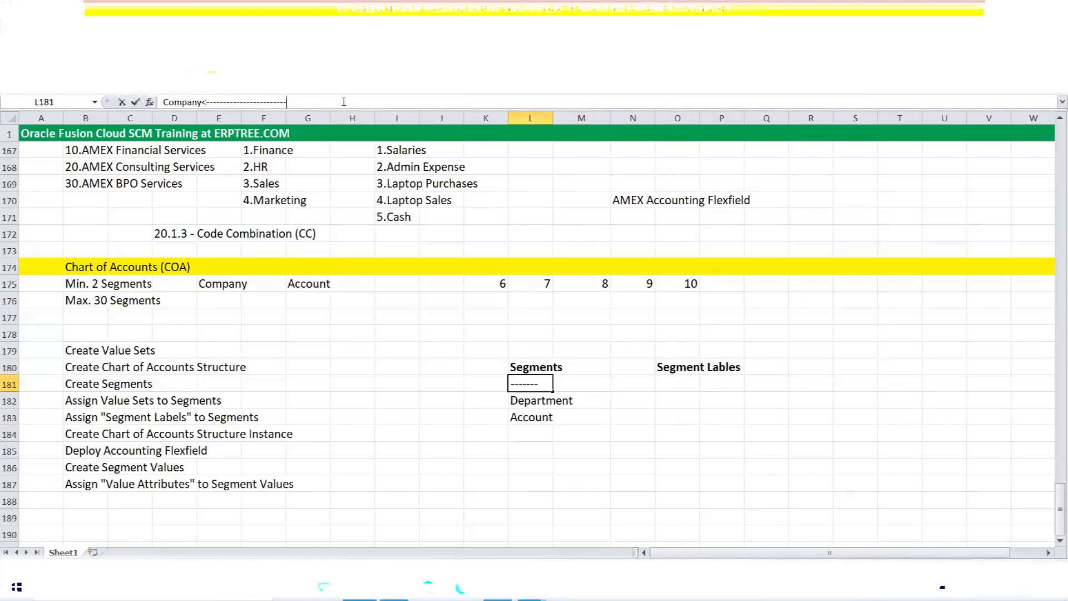
pyautogui.write('Primary Balancing Segment L')
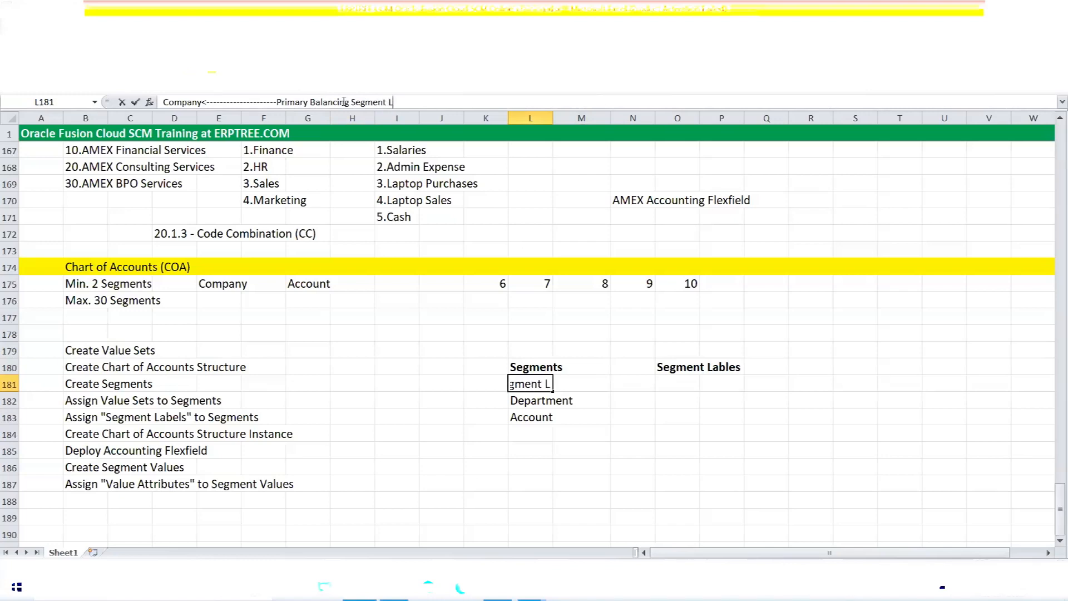
pyautogui.write('ables')
pyautogui.press('BackSpace')
pyautogui.press('BackSpace')
pyautogui.write('el')
pyautogui.press('Tab')
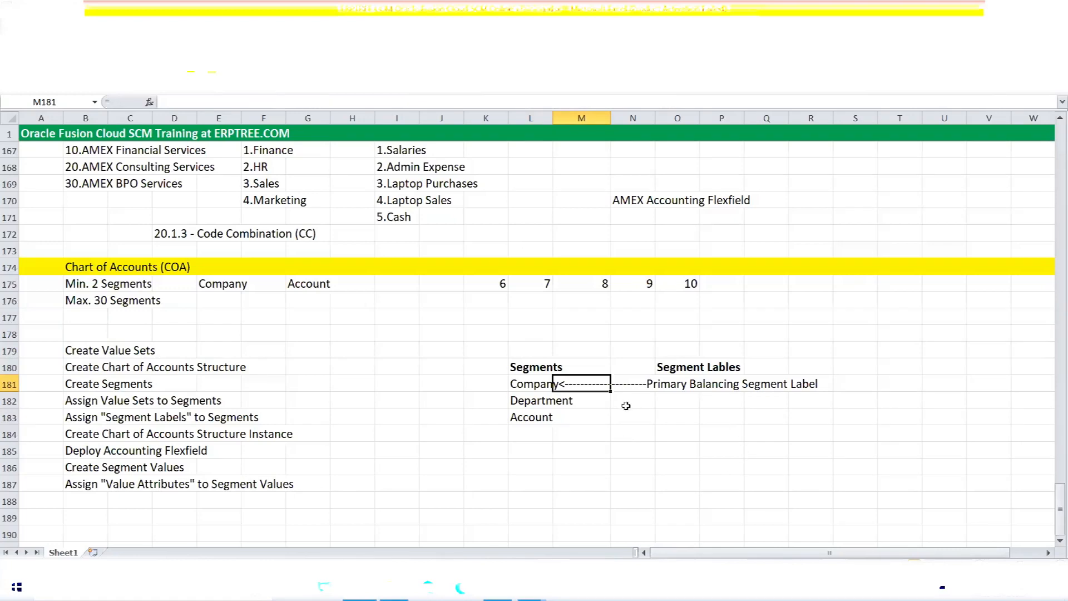
# Lengthen the arrow in L181 by three dashes to align the label with its heading, and select the Department cell
pyautogui.click(539, 383)
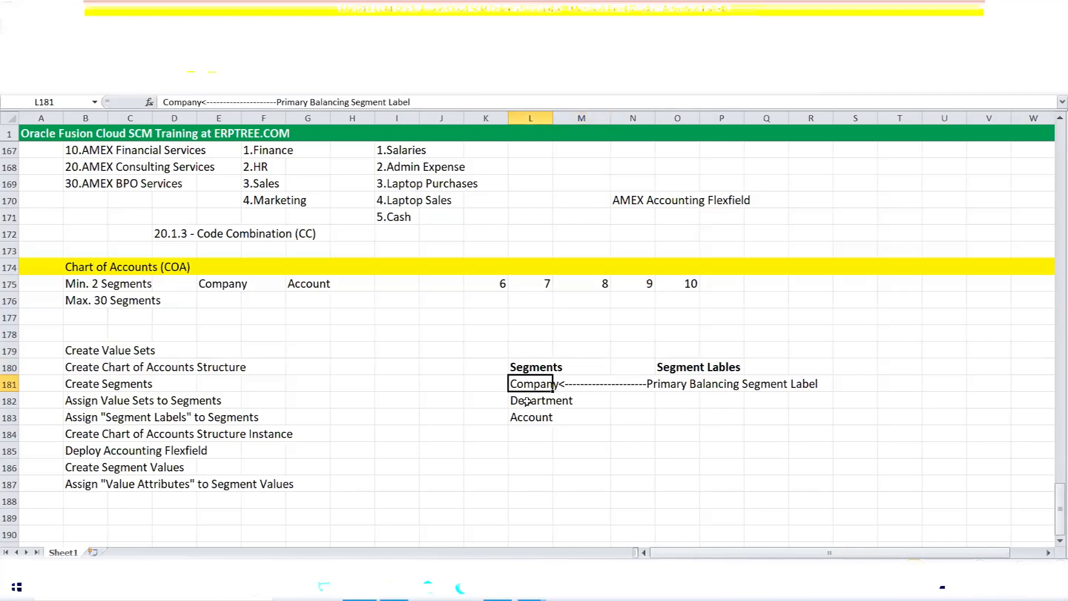
pyautogui.click(259, 102)
pyautogui.write('---')
pyautogui.click(568, 453)
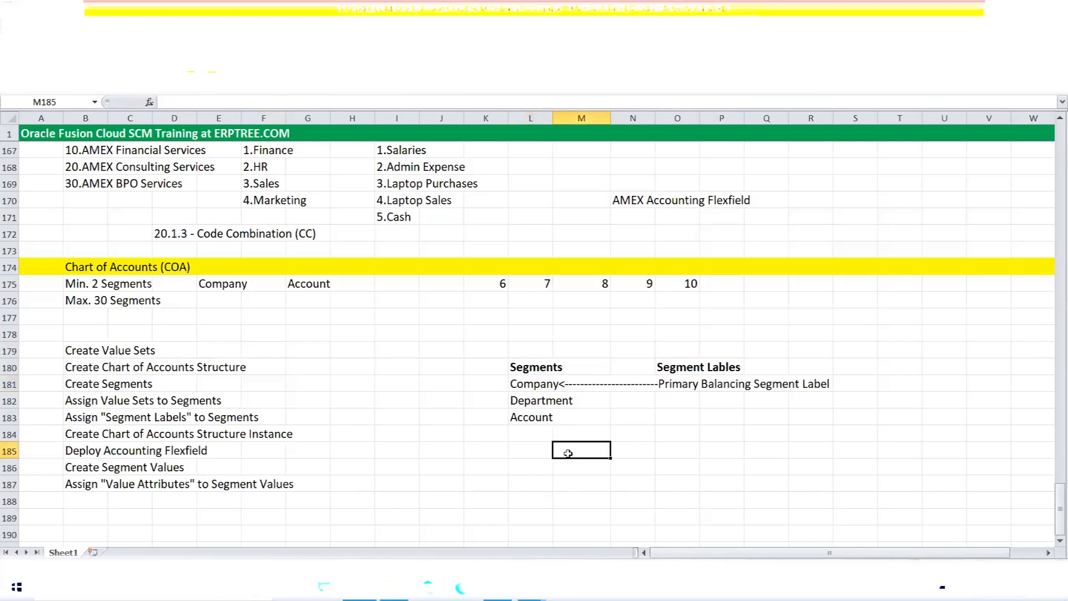
pyautogui.click(527, 404)
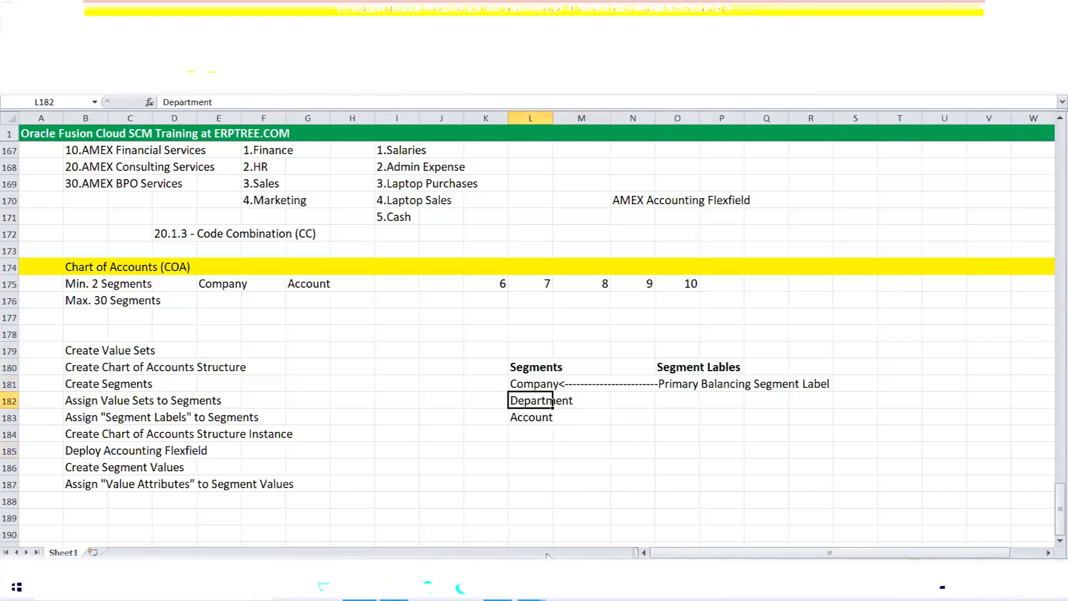
# Append a left-pointing dashed arrow and "Cost Center Segment Label" after Department in L182
pyautogui.click(255, 104)
pyautogui.write('<')
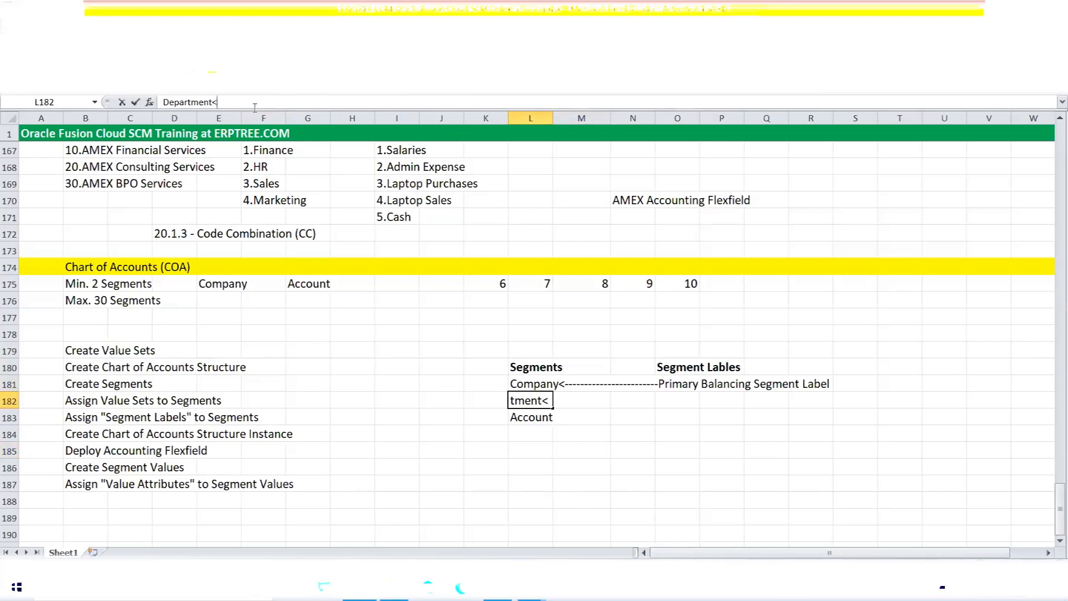
pyautogui.write('-----------------------Cost Center Seg')
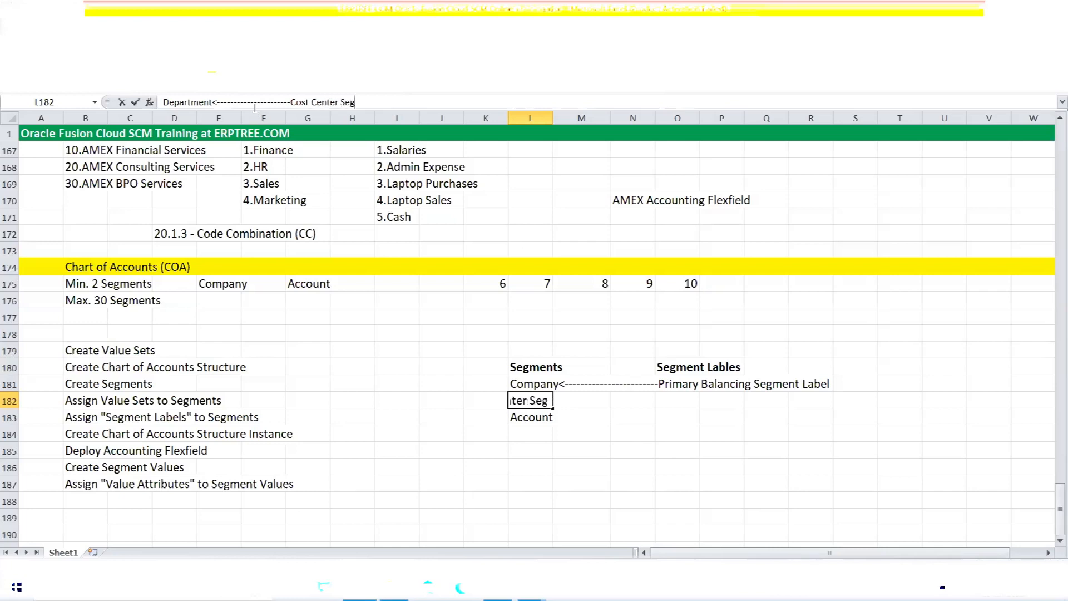
pyautogui.write('ment Label')
pyautogui.press('Tab')
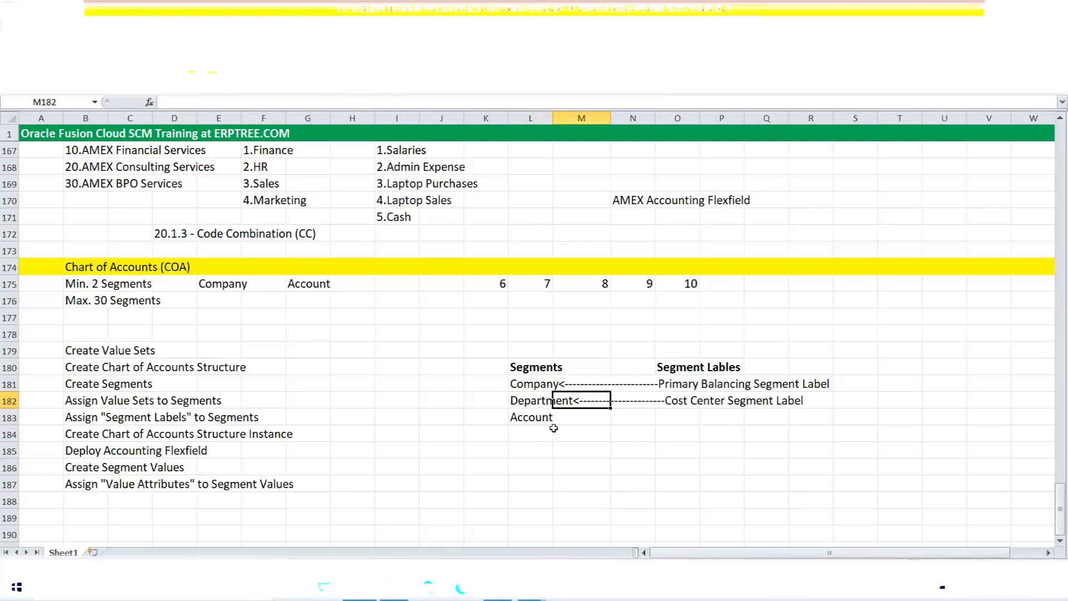
# Shorten the dashed arrow in L182 by two dashes to align its label with the Segment Lables heading
pyautogui.click(547, 400)
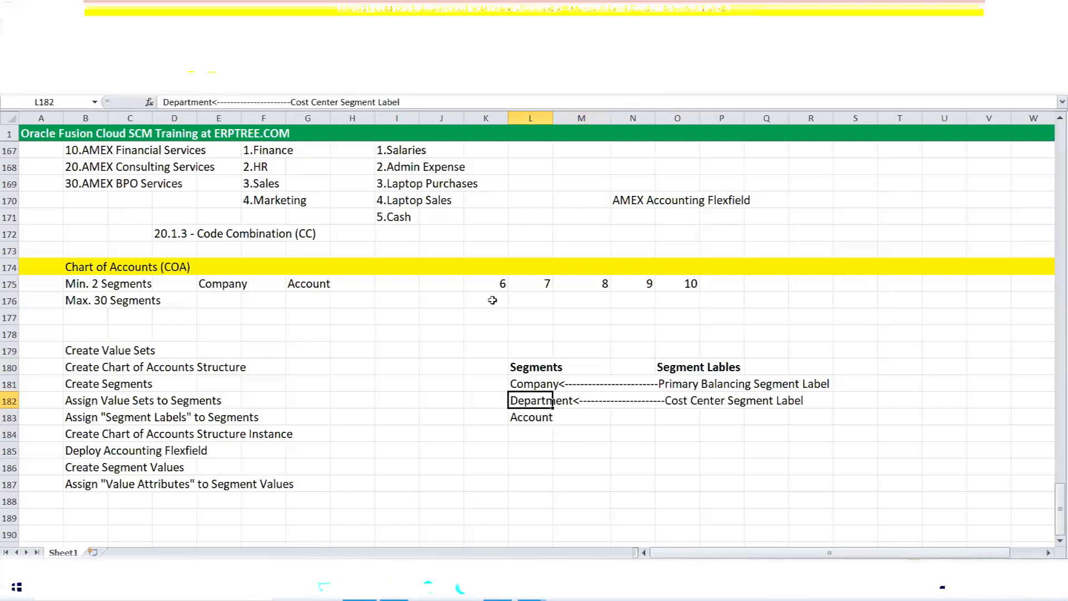
pyautogui.click(258, 99)
pyautogui.press('BackSpace')
pyautogui.press('BackSpace')
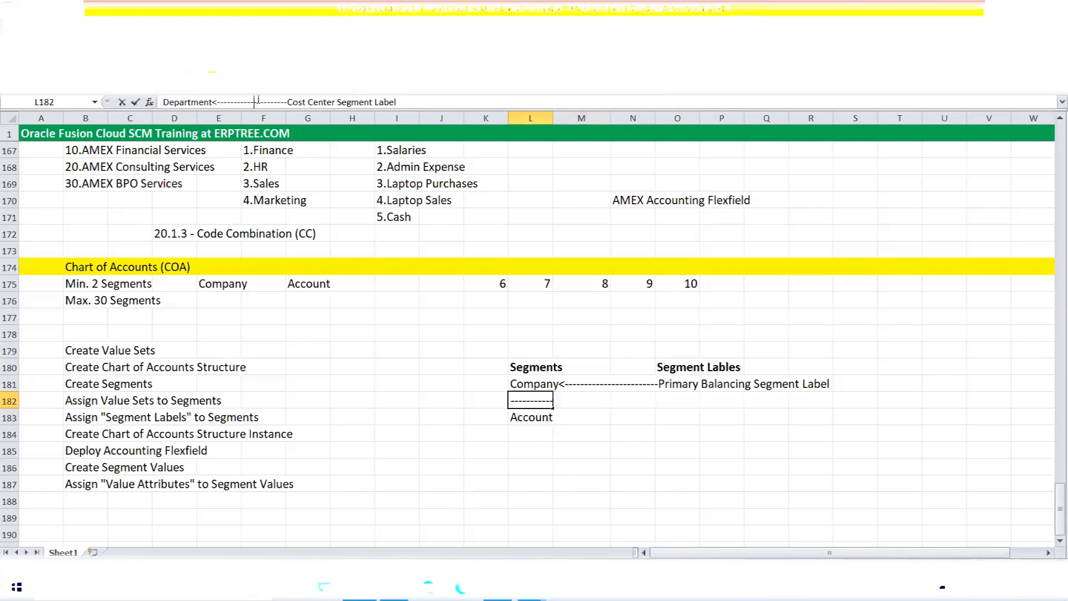
pyautogui.click(480, 450)
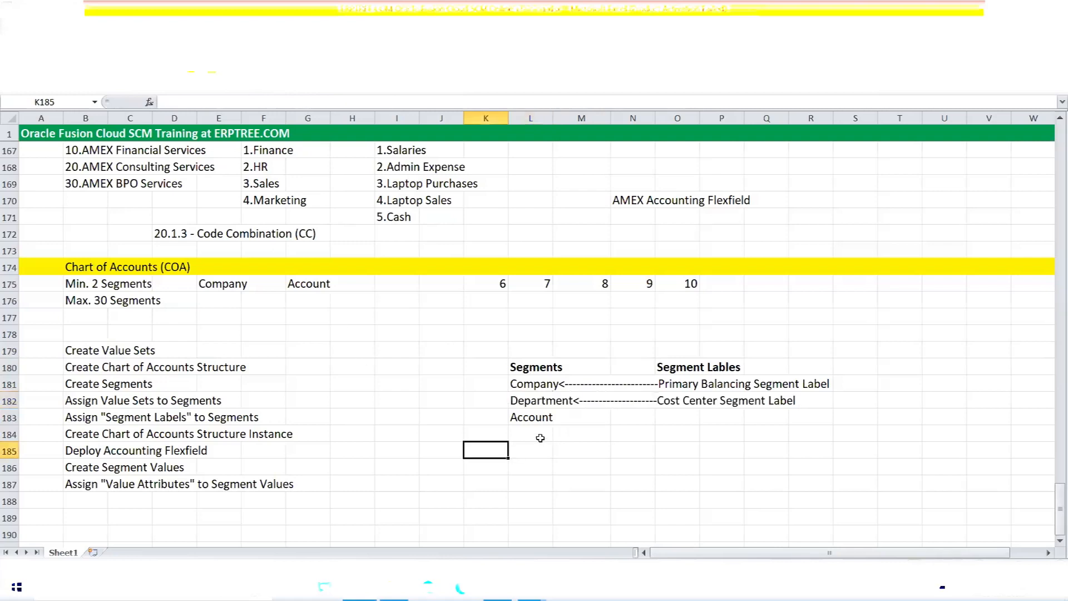
# Append a left-pointing dashed arrow and "Natural Account Segment Label" after Account in L183
pyautogui.click(533, 417)
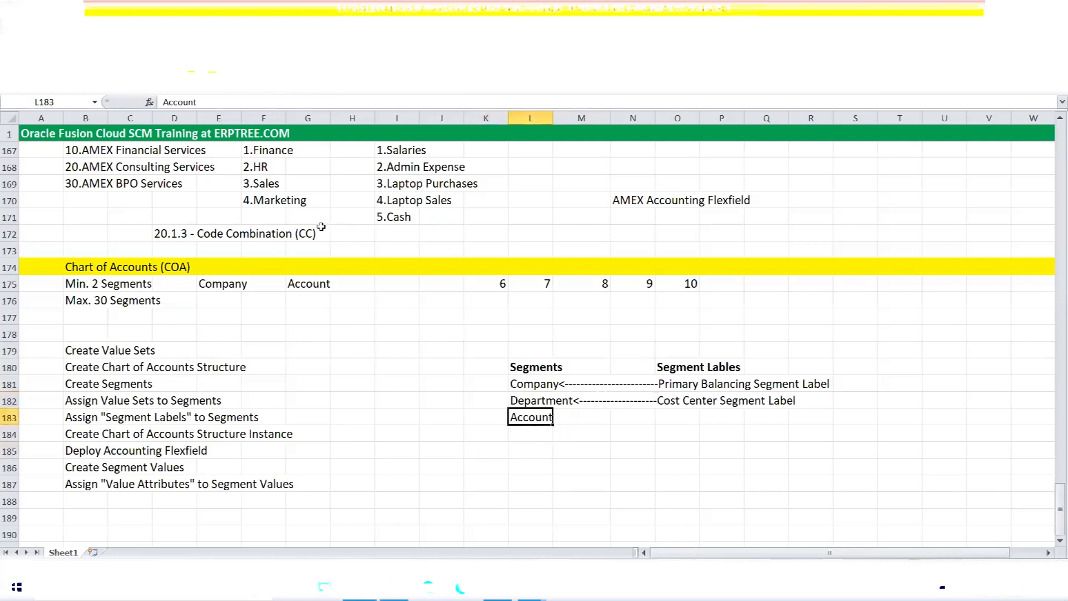
pyautogui.click(222, 103)
pyautogui.write('<---------------------Natural Account Segment Label')
pyautogui.press('Tab')
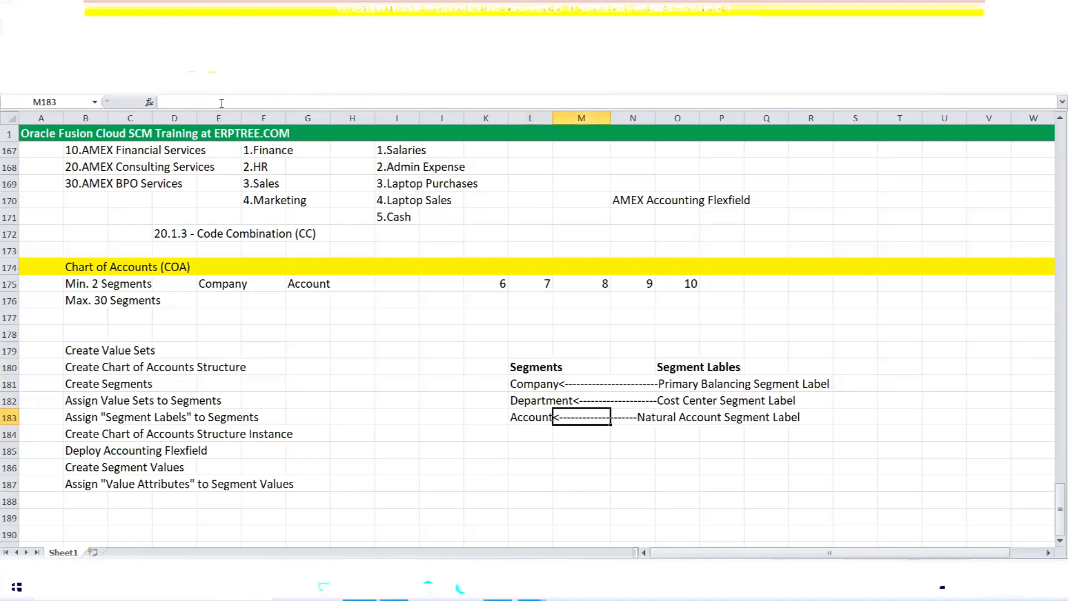
# Lengthen the dashed arrow in L183 by five dashes to align its label with the ones above
pyautogui.click(528, 418)
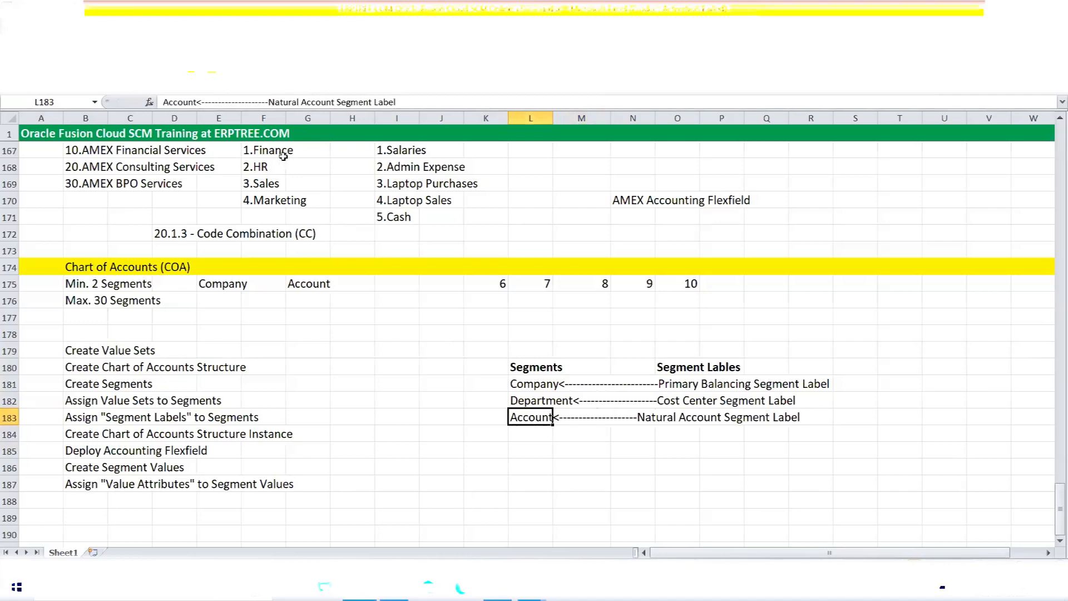
pyautogui.click(229, 102)
pyautogui.write('-----')
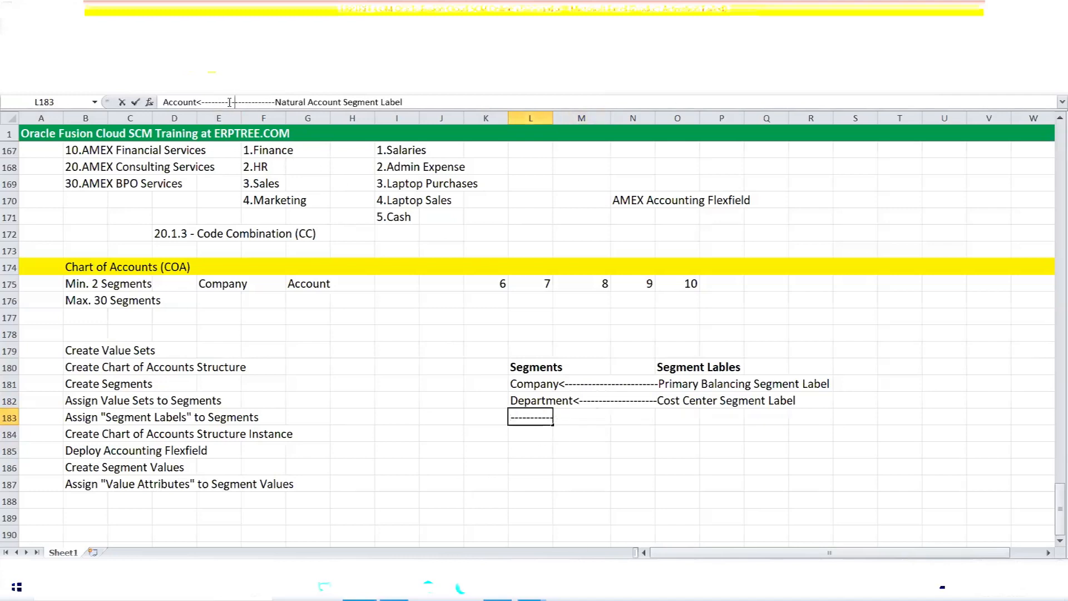
pyautogui.click(495, 463)
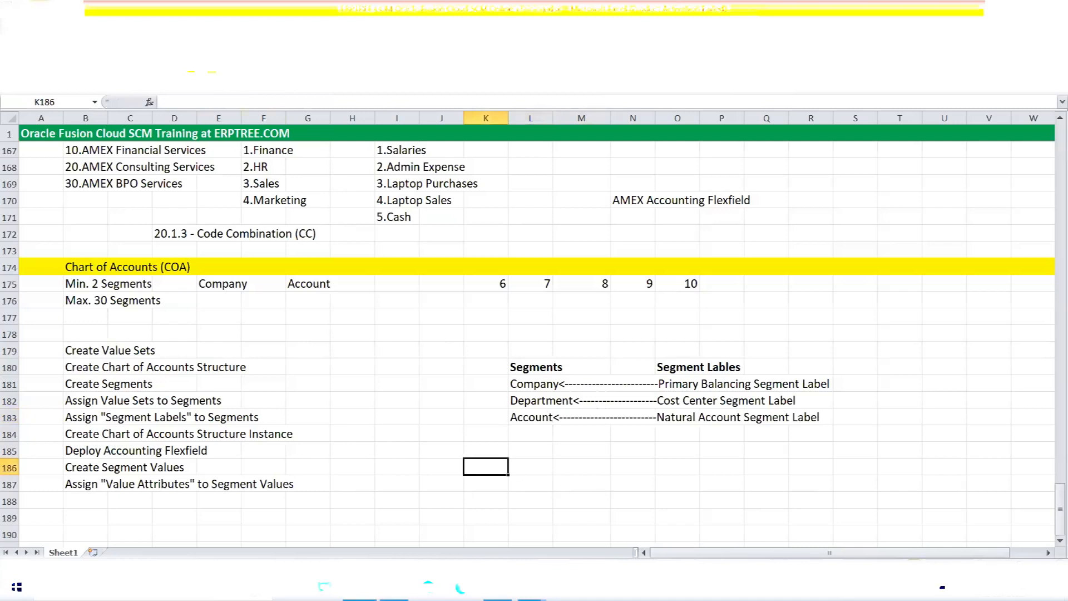
pyautogui.click(535, 385)
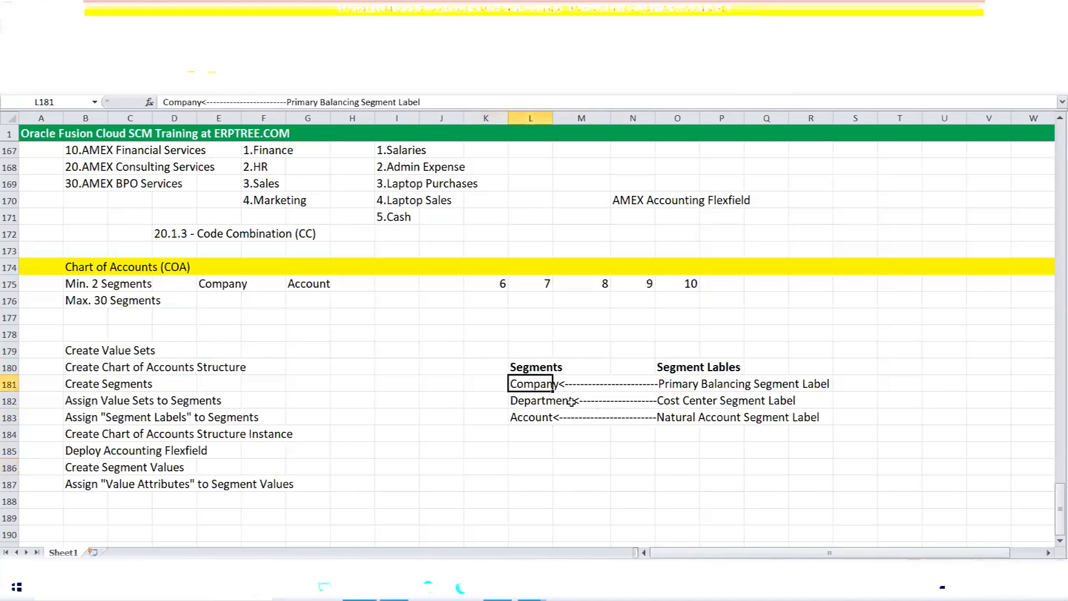
pyautogui.click(517, 400)
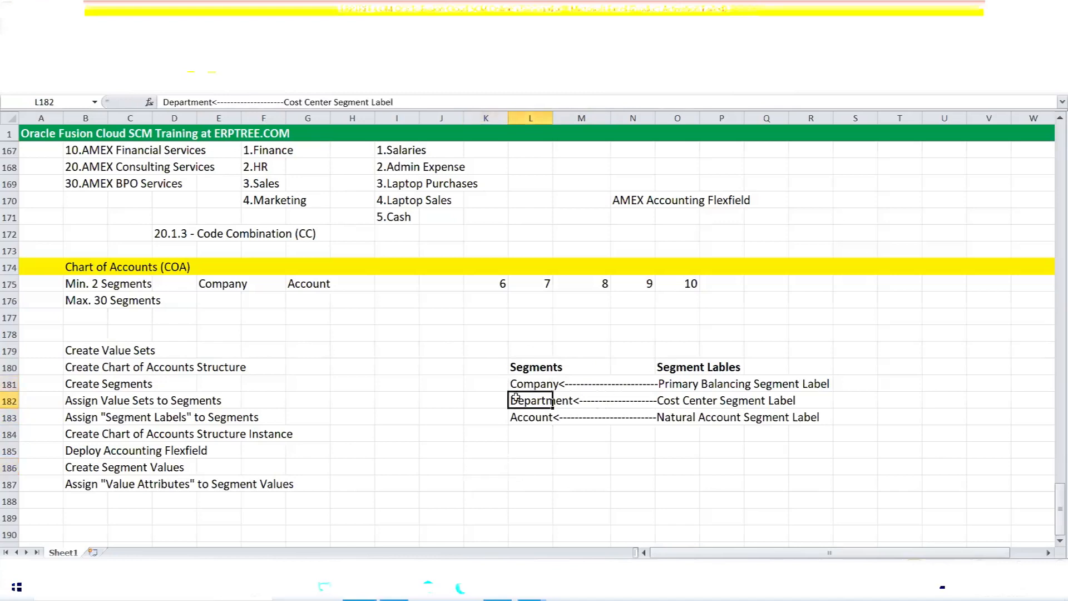
pyautogui.click(546, 437)
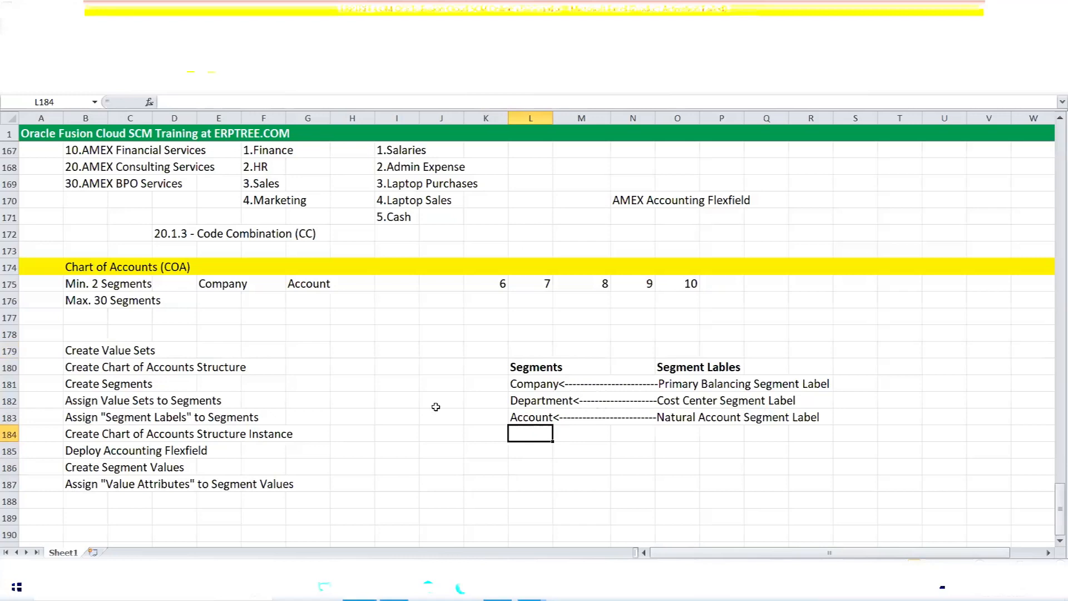
pyautogui.click(104, 383)
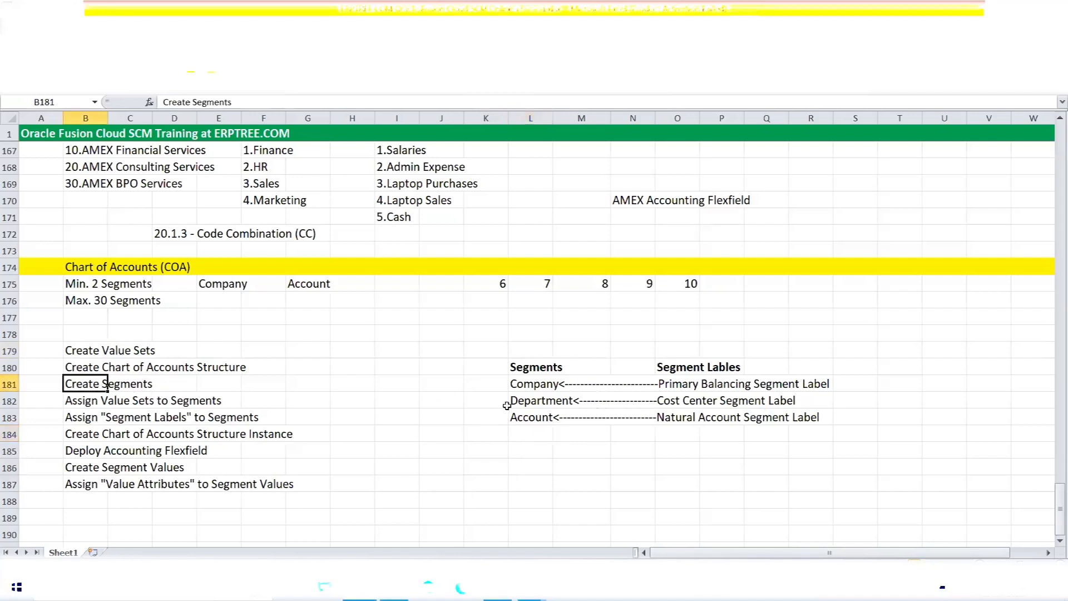
# Switch to Oracle Fusion, start a new segment in the AMEX Accounting Flexfield structure, and enter Company as its segment code
pyautogui.click(498, 588)
pyautogui.click(1029, 149)
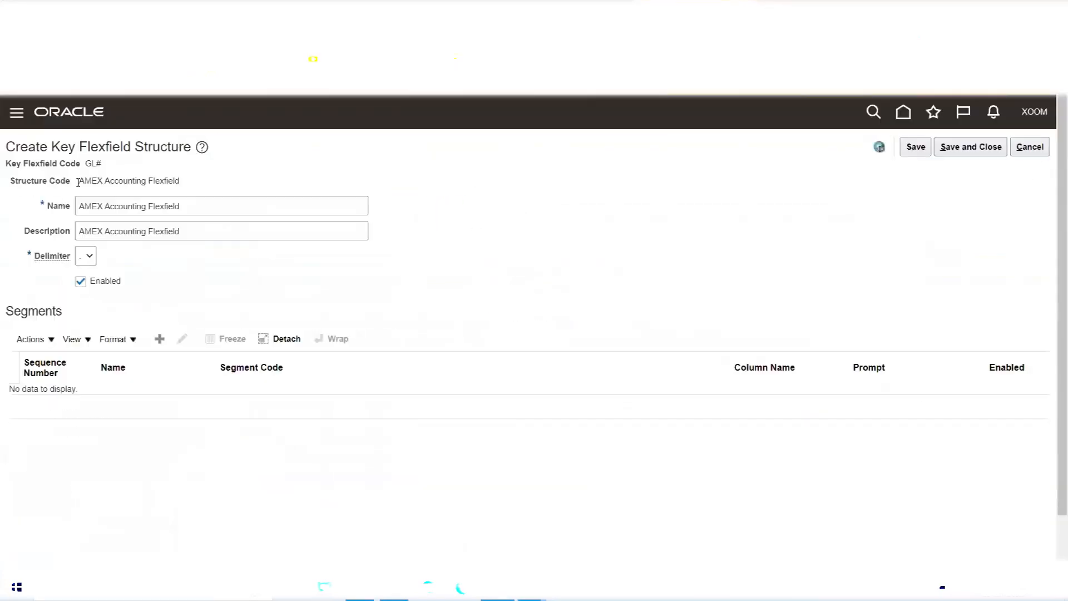
pyautogui.click(159, 342)
pyautogui.click(205, 220)
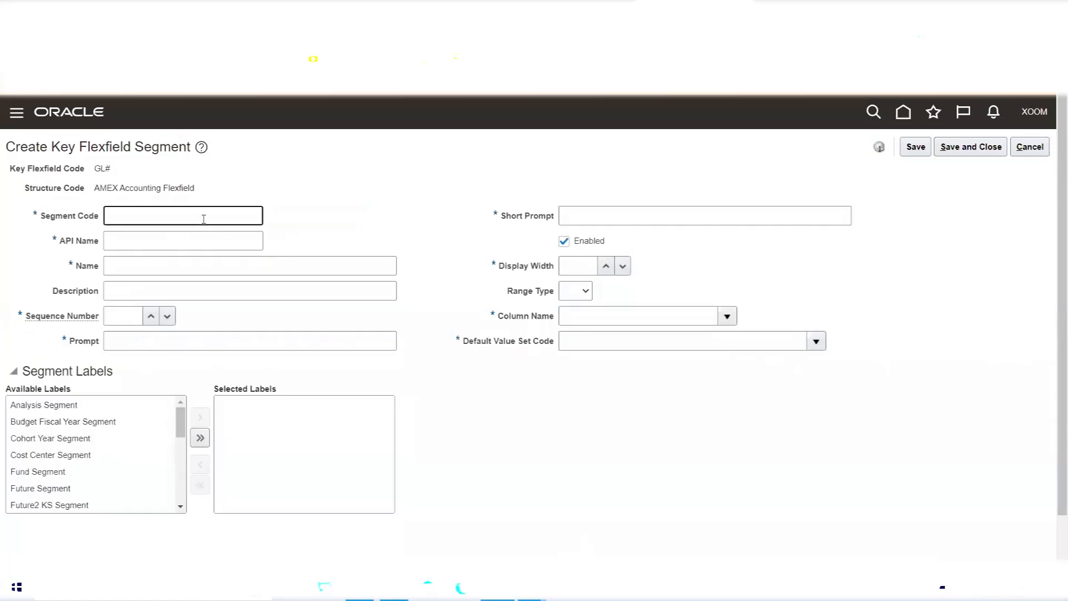
pyautogui.write('Company')
pyautogui.press('Tab')
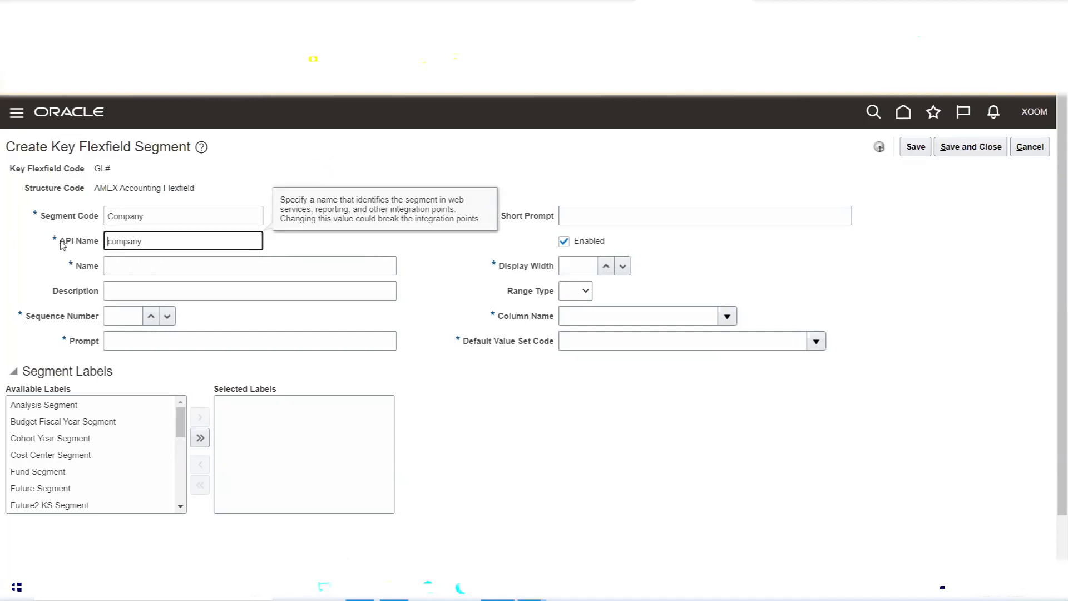
# Examine the API Name field and its hint about web services, reporting and other integration points, comparing it with the segment code
pyautogui.moveTo(58, 241); pyautogui.dragTo(74, 241)
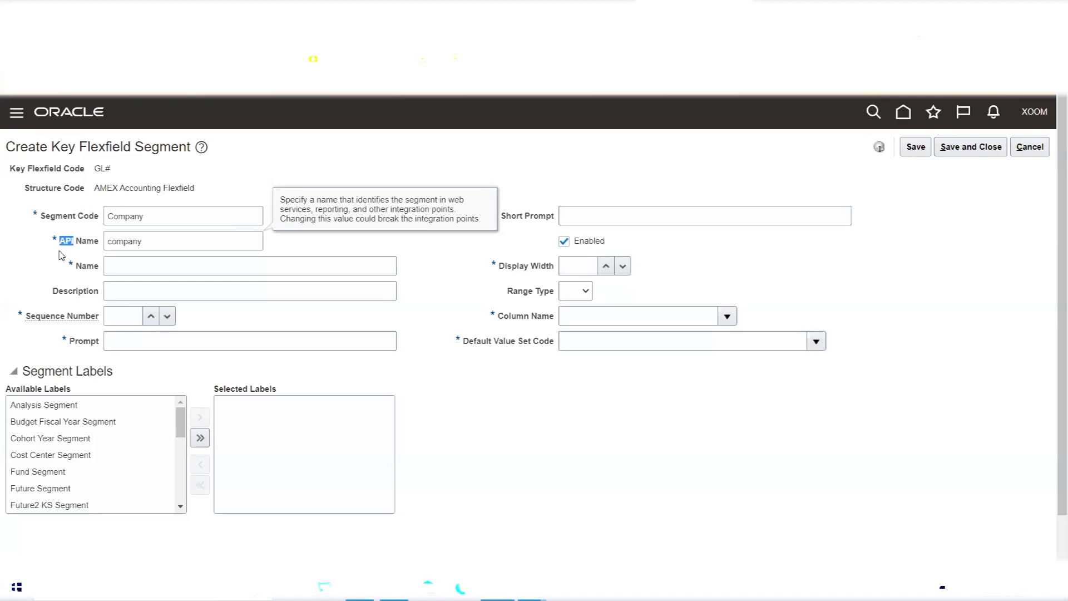
pyautogui.tripleClick(90, 243)
pyautogui.click(249, 238)
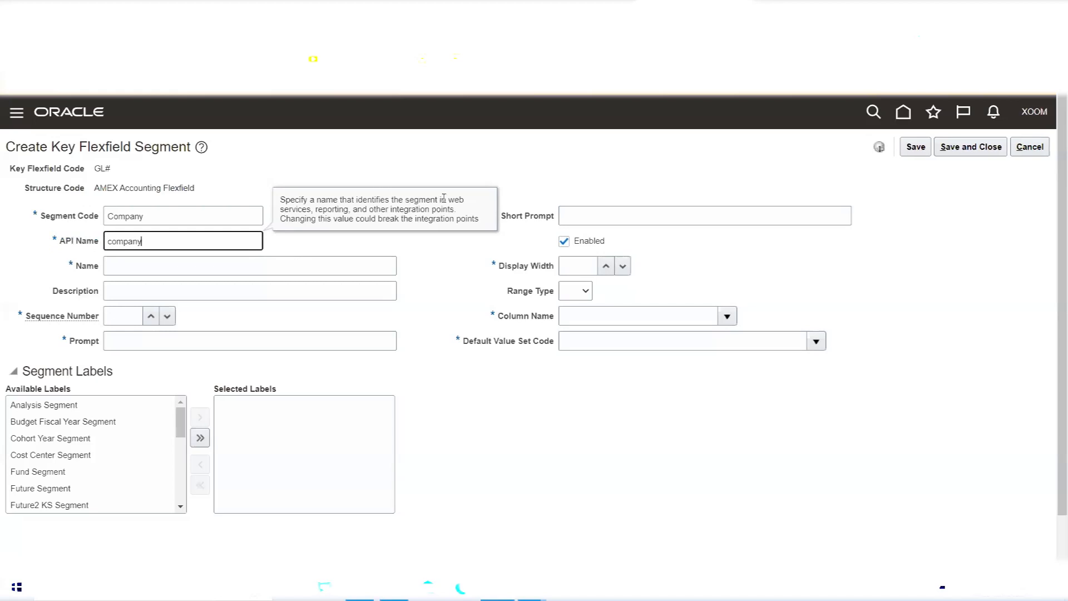
pyautogui.moveTo(449, 199); pyautogui.dragTo(312, 212)
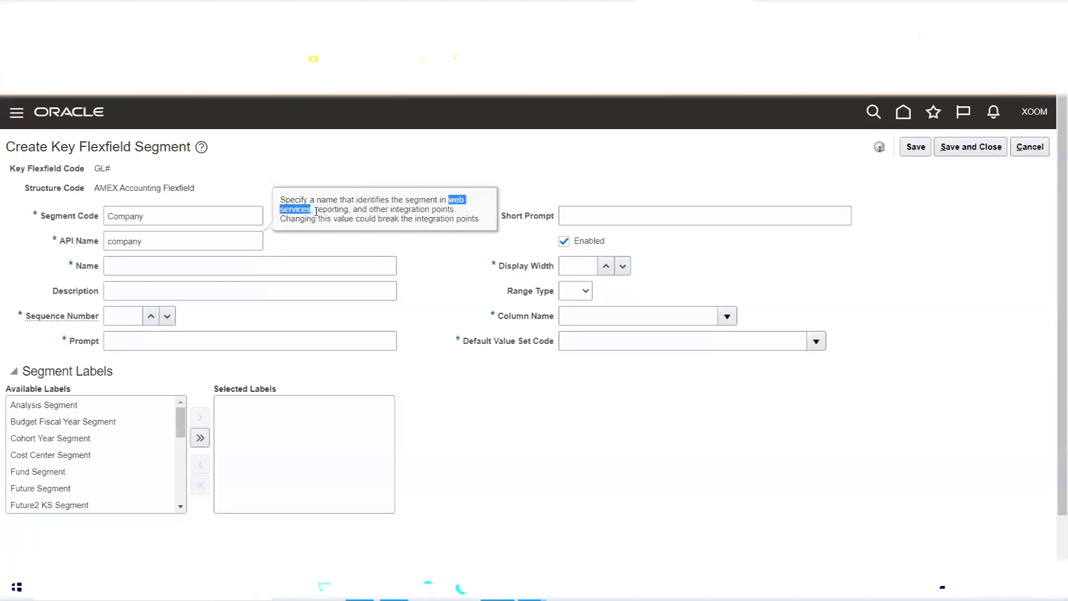
pyautogui.moveTo(316, 211); pyautogui.dragTo(350, 209)
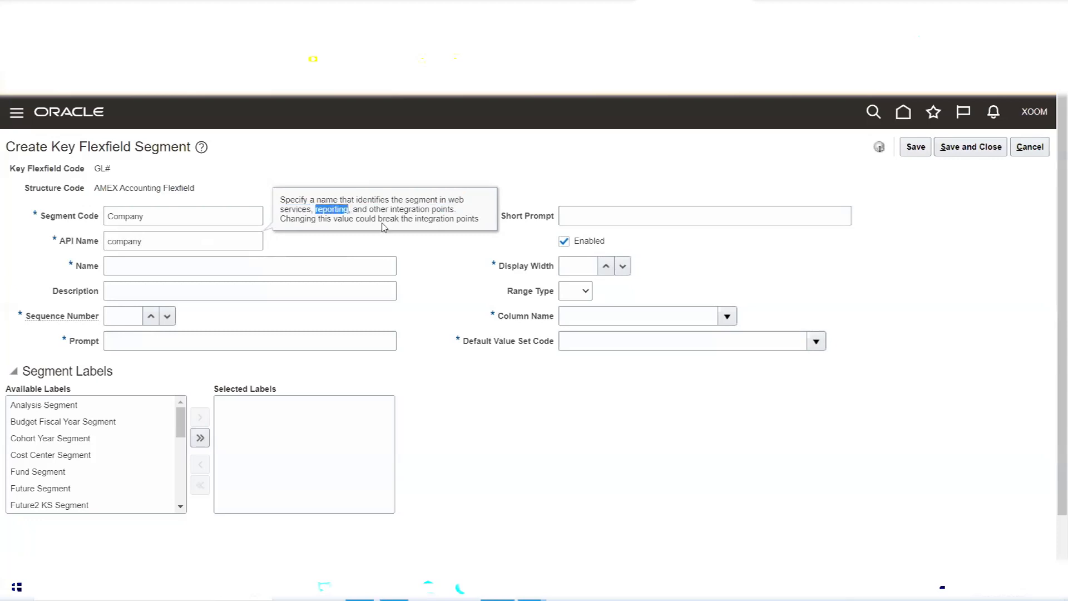
pyautogui.moveTo(369, 209); pyautogui.dragTo(459, 209)
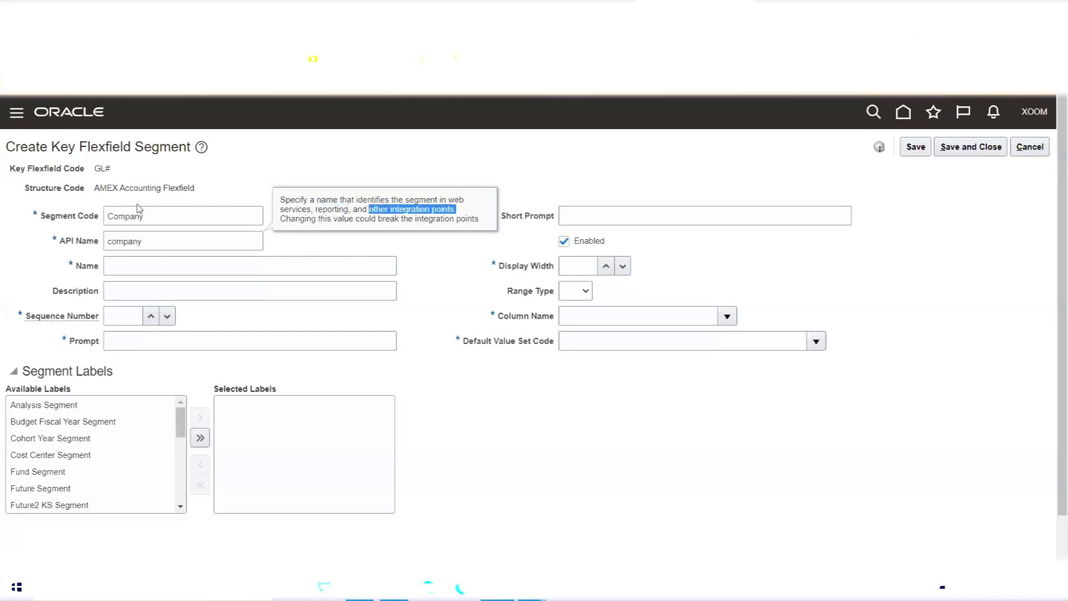
pyautogui.click(154, 218)
pyautogui.moveTo(154, 218); pyautogui.dragTo(76, 217)
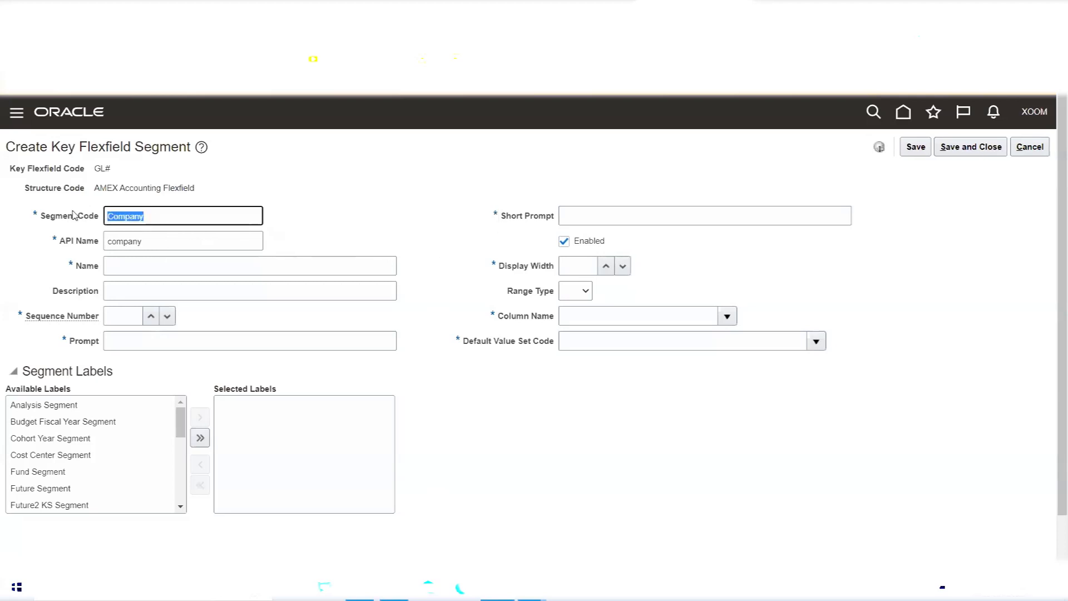
pyautogui.click(160, 240)
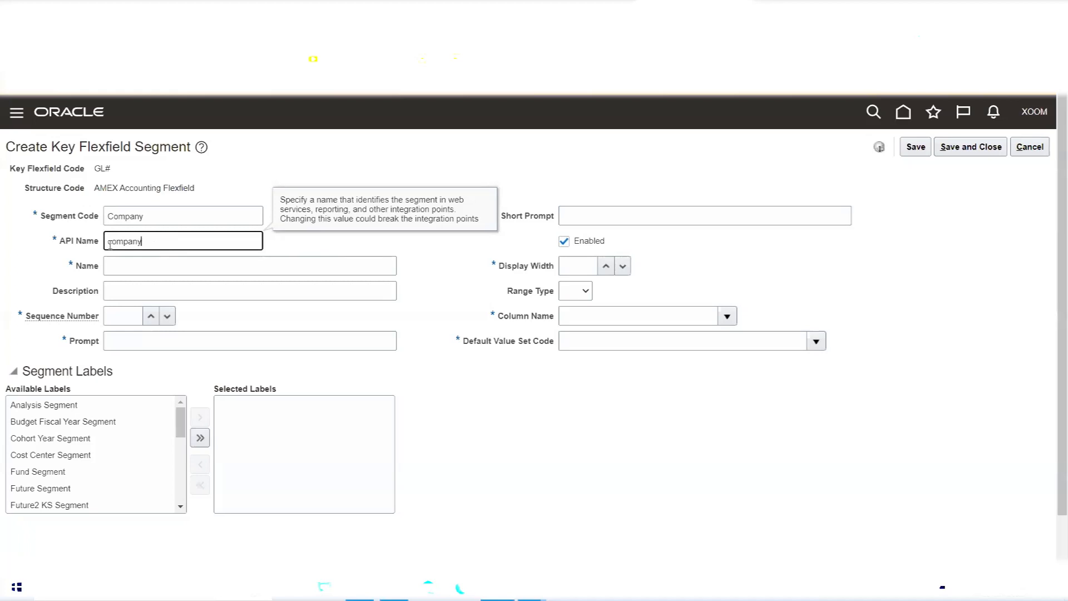
# Copy the segment code Company into the segment's name and description, and set the sequence number to 1
pyautogui.click(148, 217)
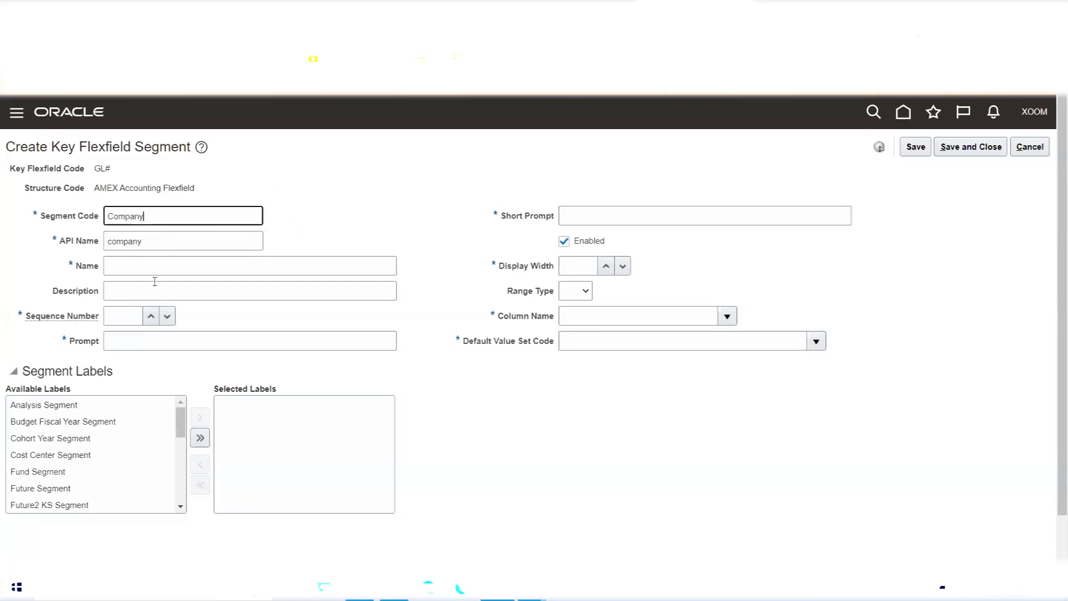
pyautogui.moveTo(153, 217); pyautogui.dragTo(55, 222)
pyautogui.hotkey('ctrl', 'c')
pyautogui.click(116, 271)
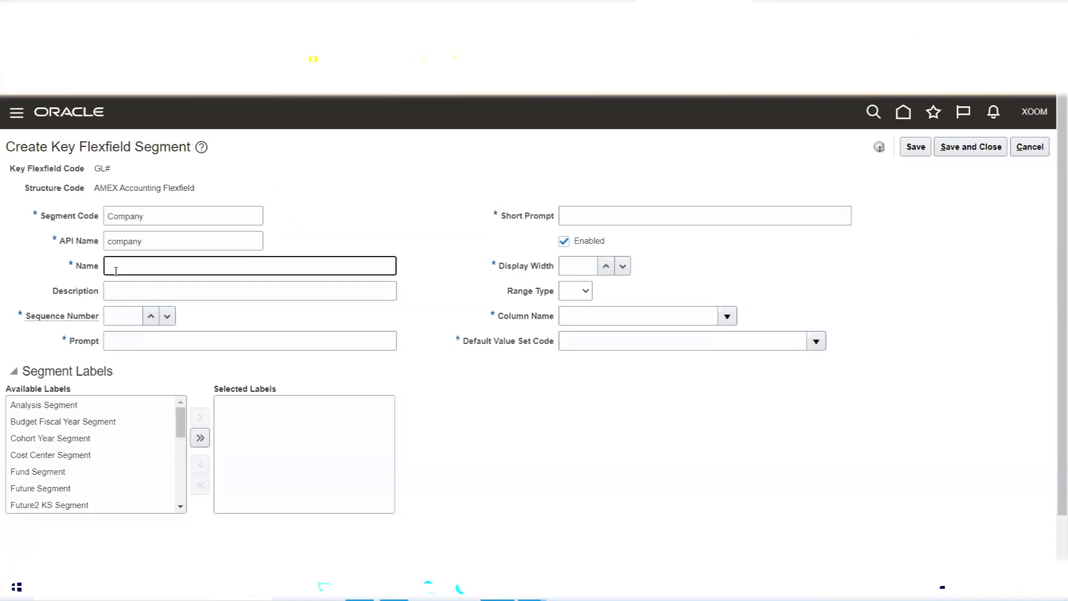
pyautogui.hotkey('ctrl', 'v')
pyautogui.click(146, 287)
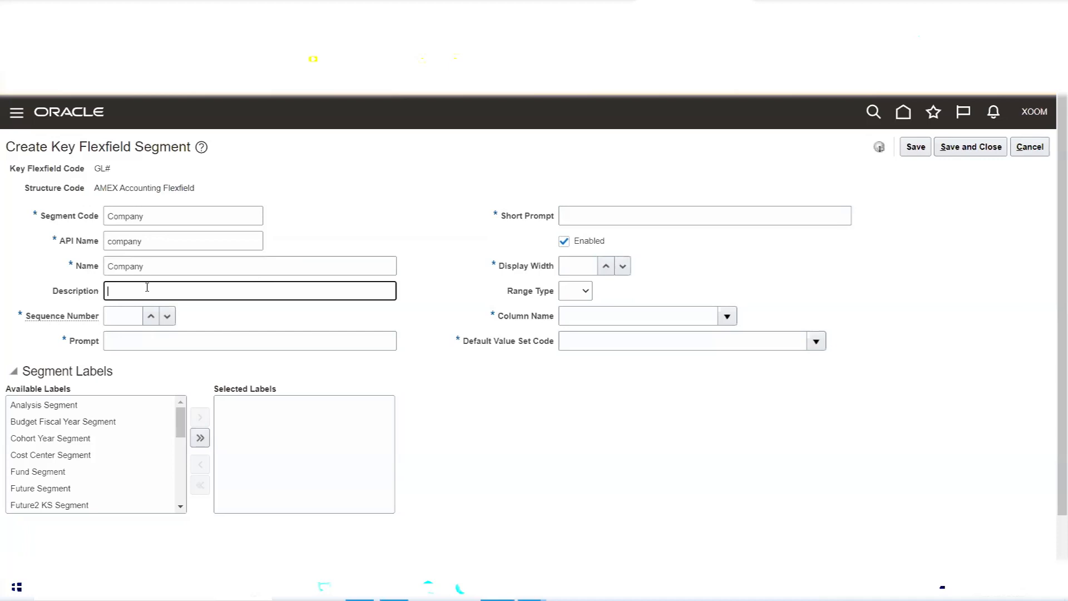
pyautogui.hotkey('ctrl', 'v')
pyautogui.click(124, 316)
pyautogui.write('1')
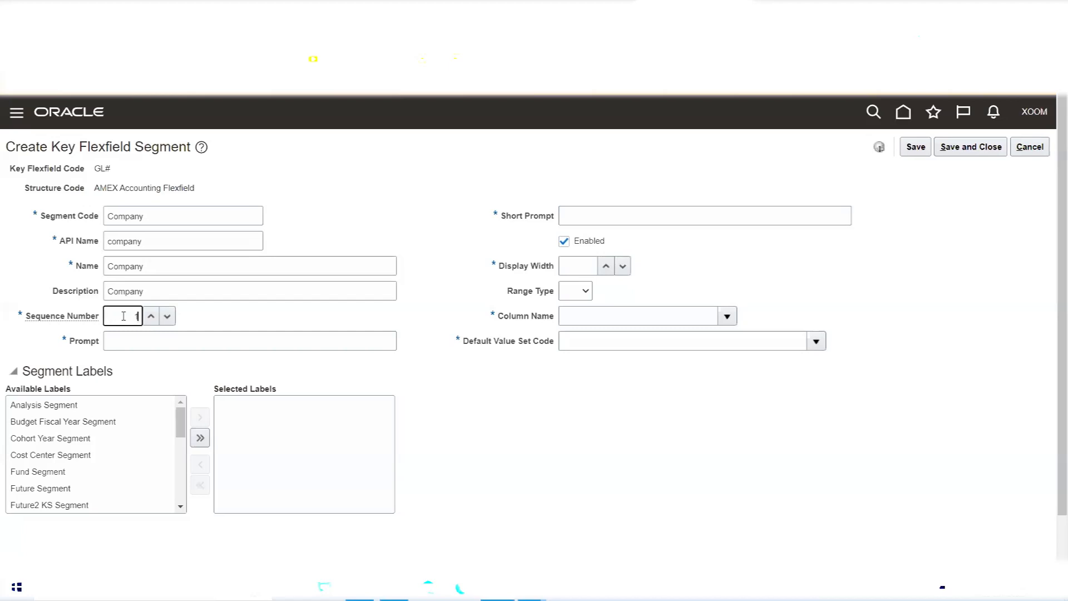
# Set the segment's prompt to Company and its short prompt to COMP
pyautogui.click(164, 338)
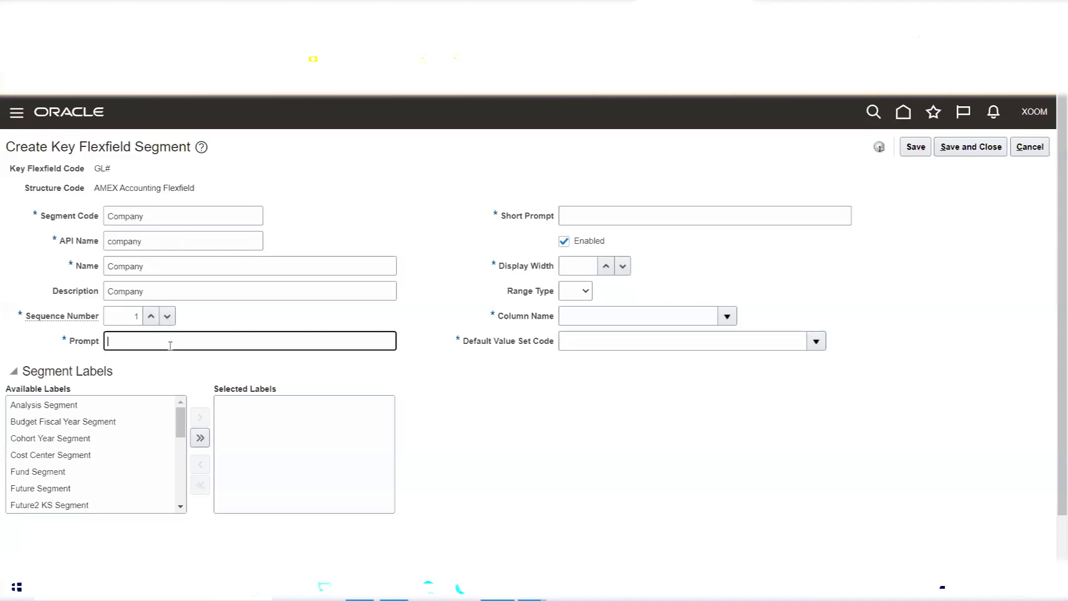
pyautogui.hotkey('ctrl', 'v')
pyautogui.click(584, 212)
pyautogui.hotkey('ctrl', 'v')
pyautogui.press('BackSpace')
pyautogui.press('BackSpace')
pyautogui.press('BackSpace')
pyautogui.press('BackSpace')
pyautogui.press('BackSpace')
pyautogui.press('BackSpace')
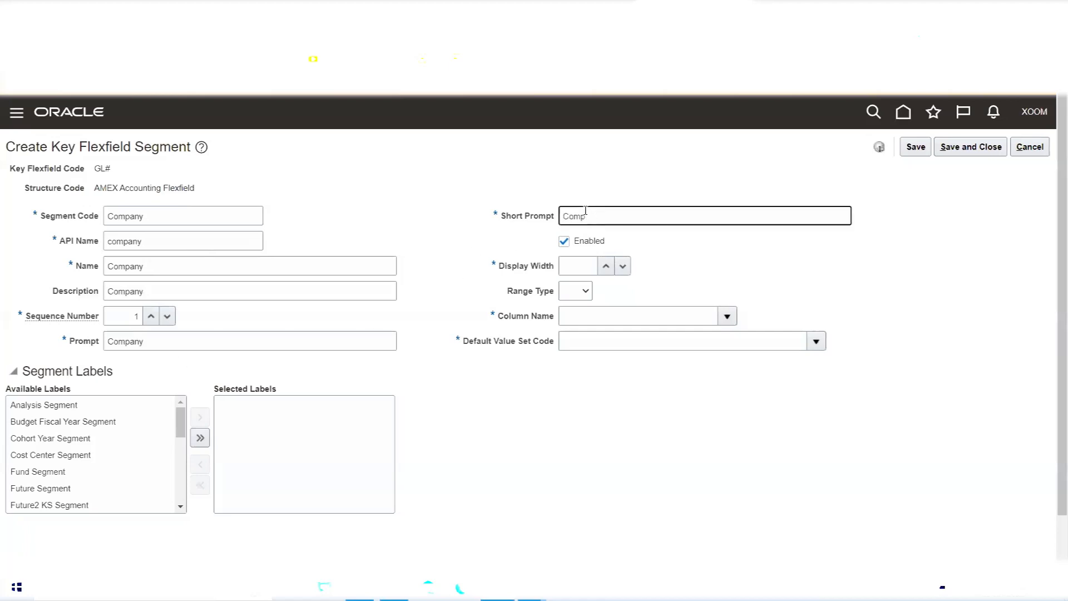
pyautogui.write('COMP')
# Set the Company segment's display width to 30 and switch back to the Excel workbook
pyautogui.doubleClick(166, 216)
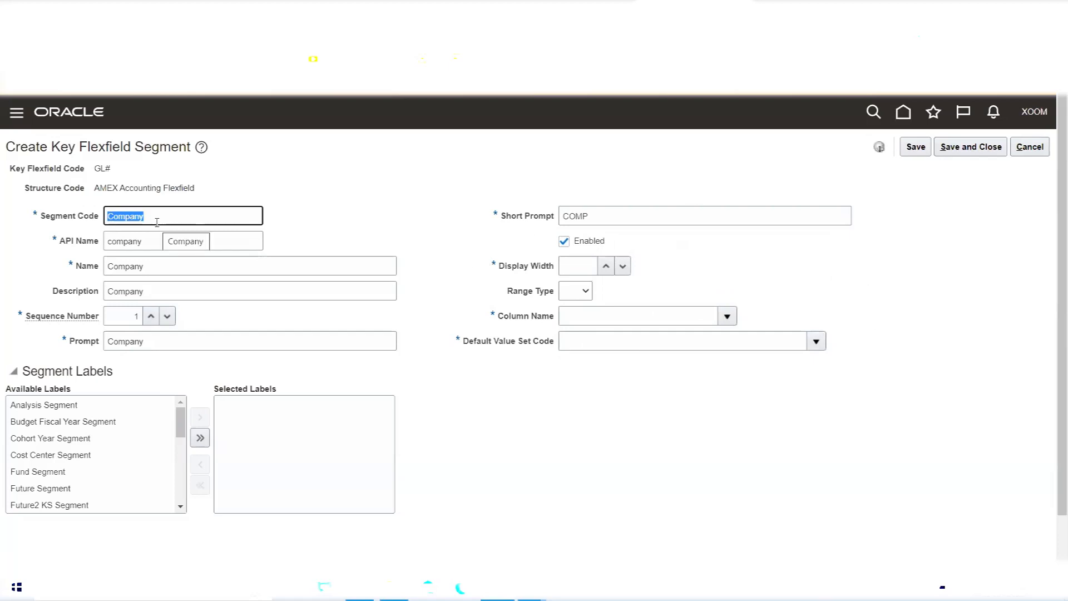
pyautogui.click(581, 266)
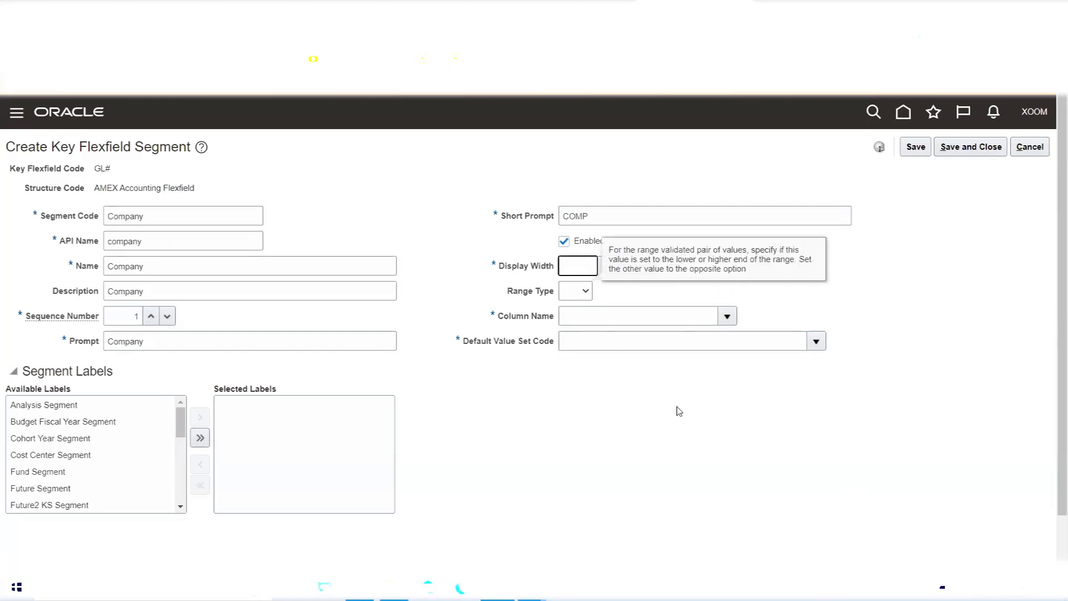
pyautogui.write('30')
pyautogui.click(576, 405)
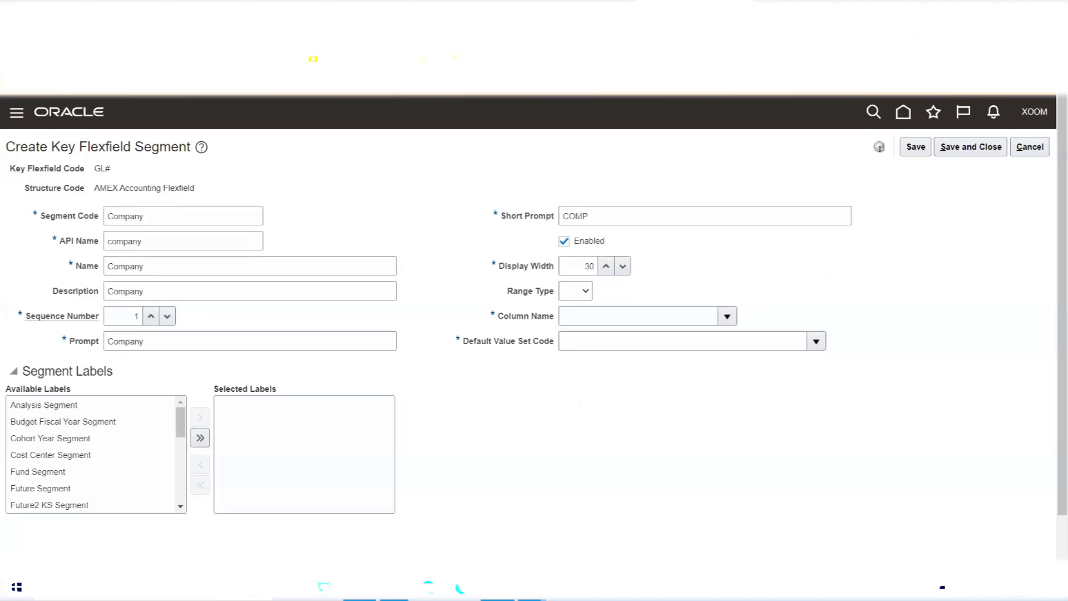
pyautogui.click(360, 588)
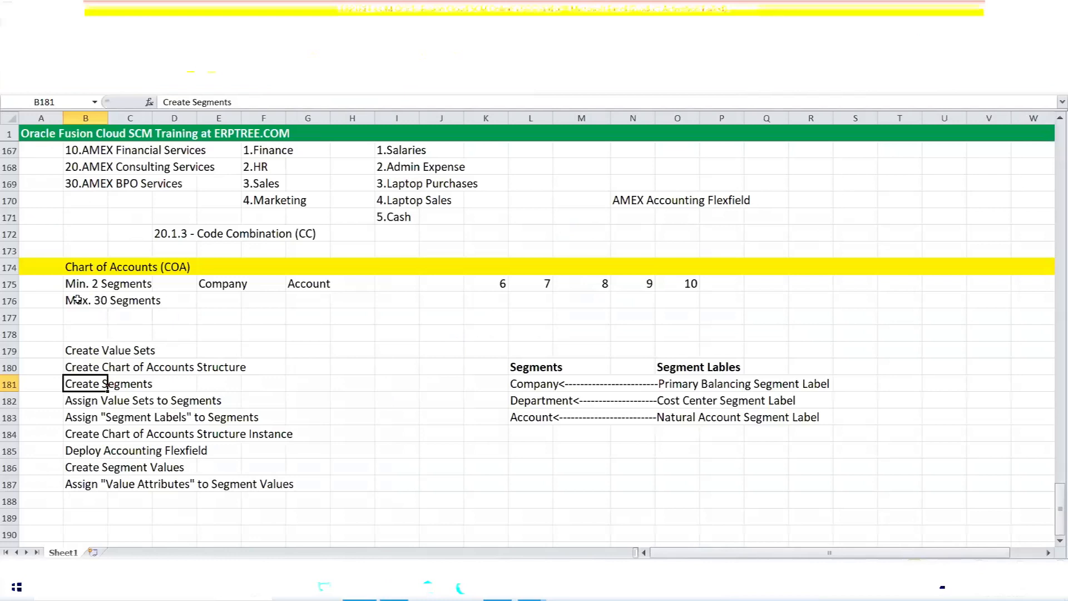
# Check the 30-segment maximum in Excel, switch to Oracle Fusion, and search the Column Name values for "Segment", examining the available segment columns
pyautogui.moveTo(81, 300); pyautogui.dragTo(139, 300)
pyautogui.click(498, 588)
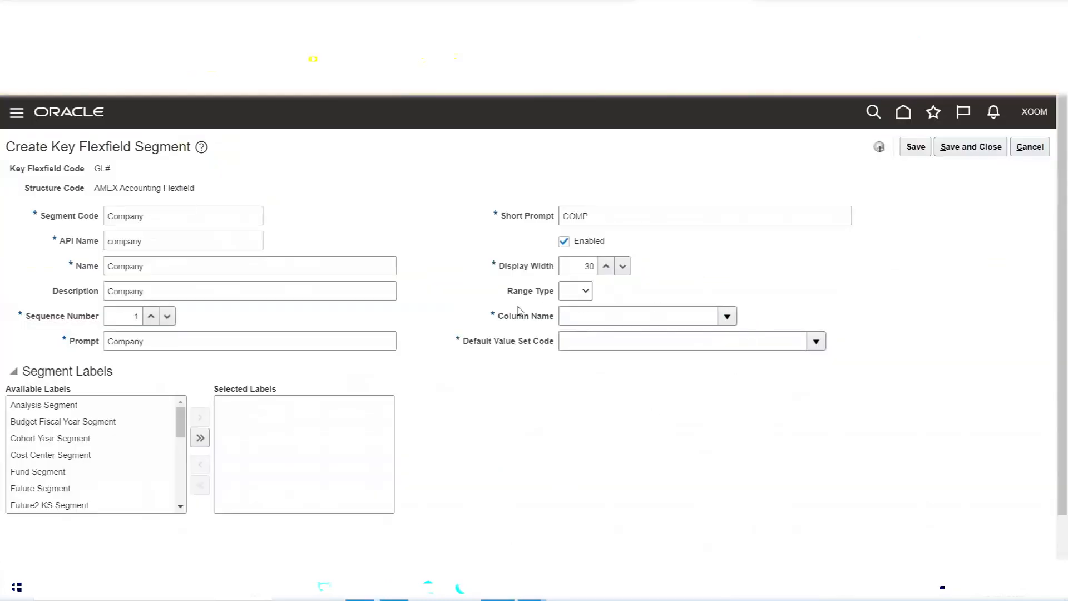
pyautogui.click(726, 316)
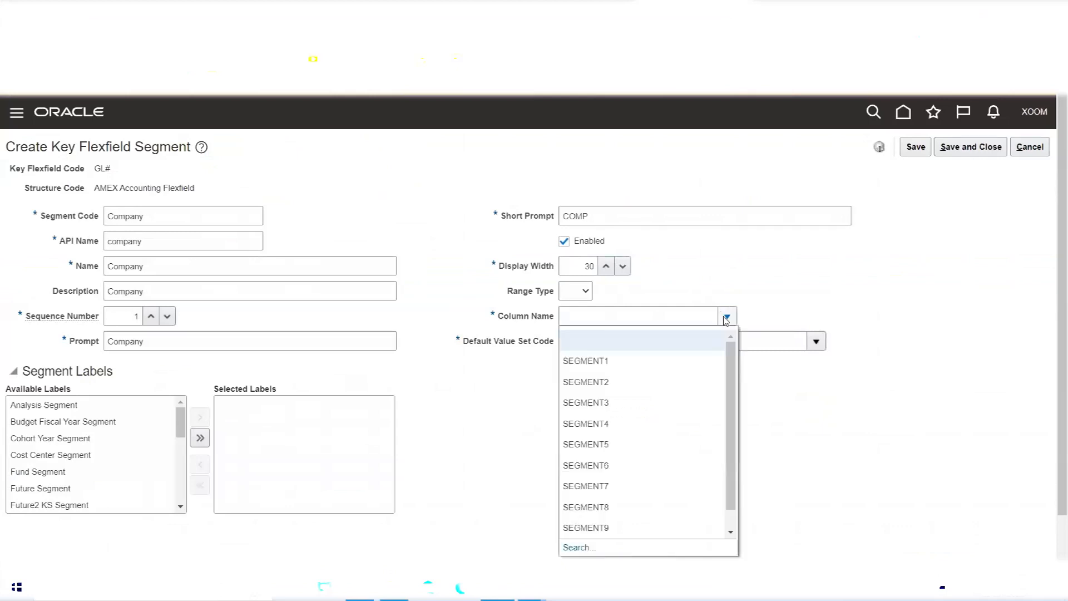
pyautogui.click(578, 547)
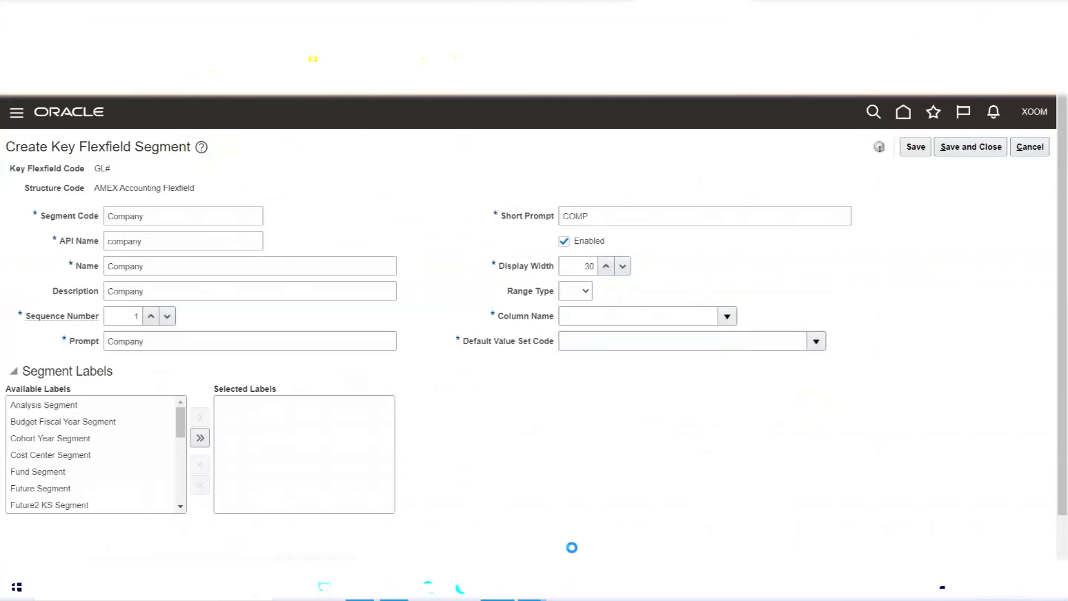
pyautogui.click(517, 295)
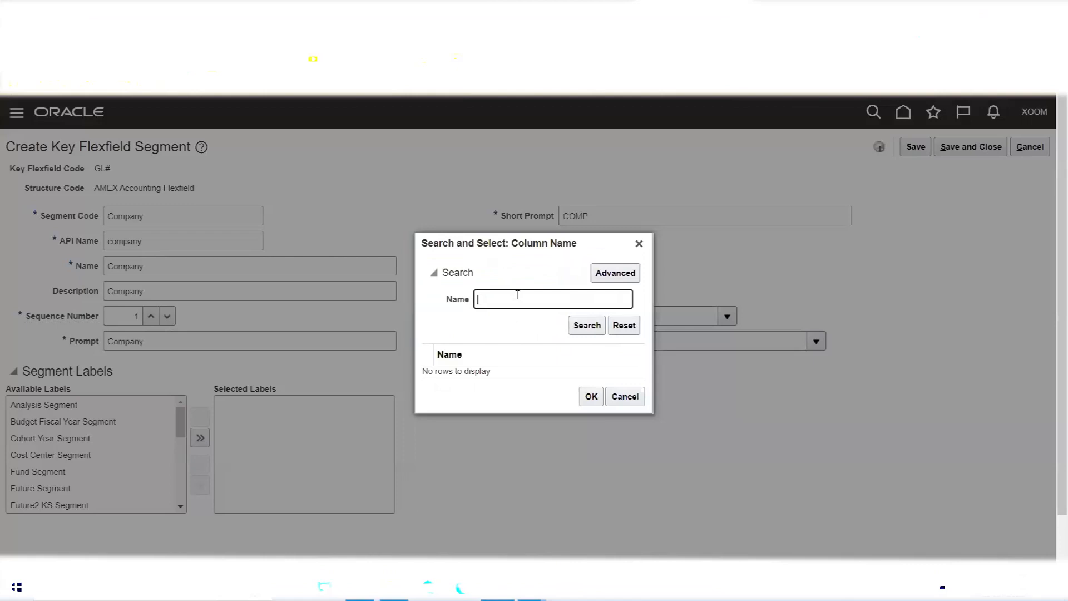
pyautogui.write('Segment')
pyautogui.click(574, 326)
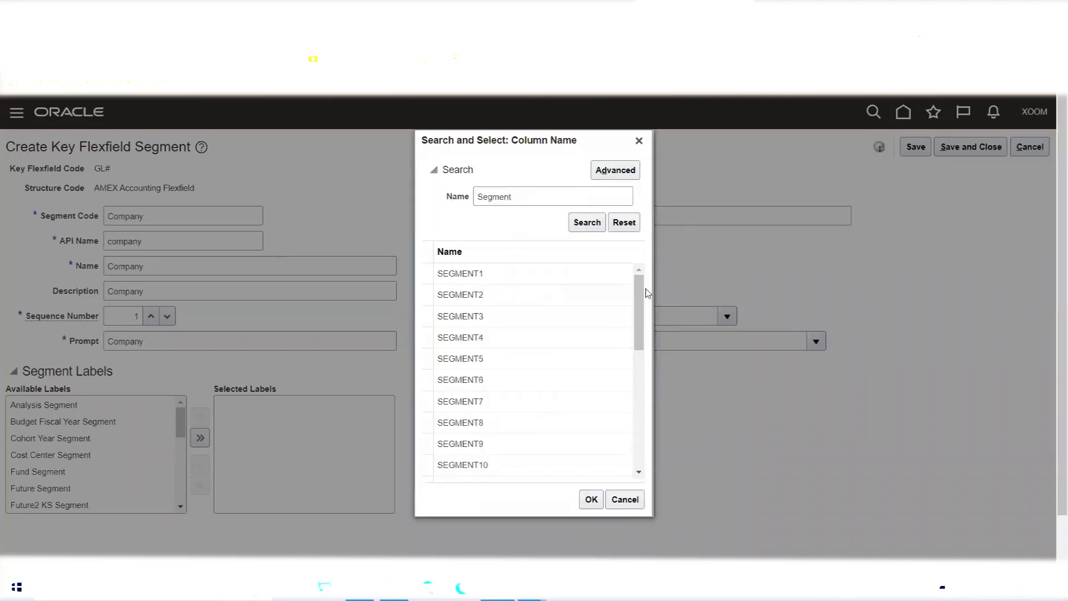
pyautogui.scroll(-1, 642, 321)
pyautogui.scroll(-7, 639, 389)
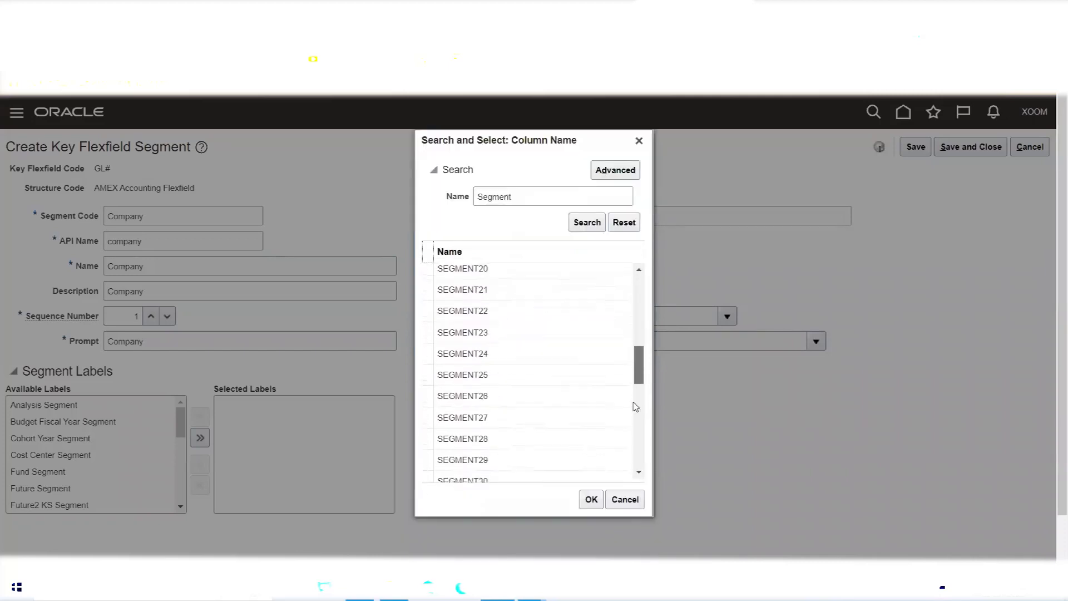
pyautogui.click(473, 387)
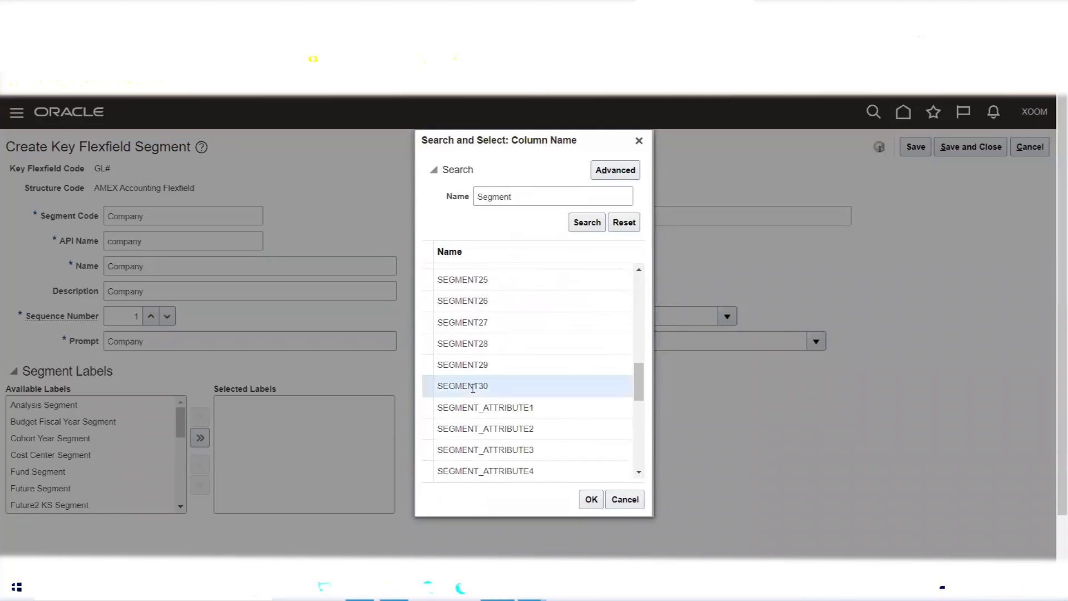
pyautogui.moveTo(640, 392); pyautogui.dragTo(653, 296)
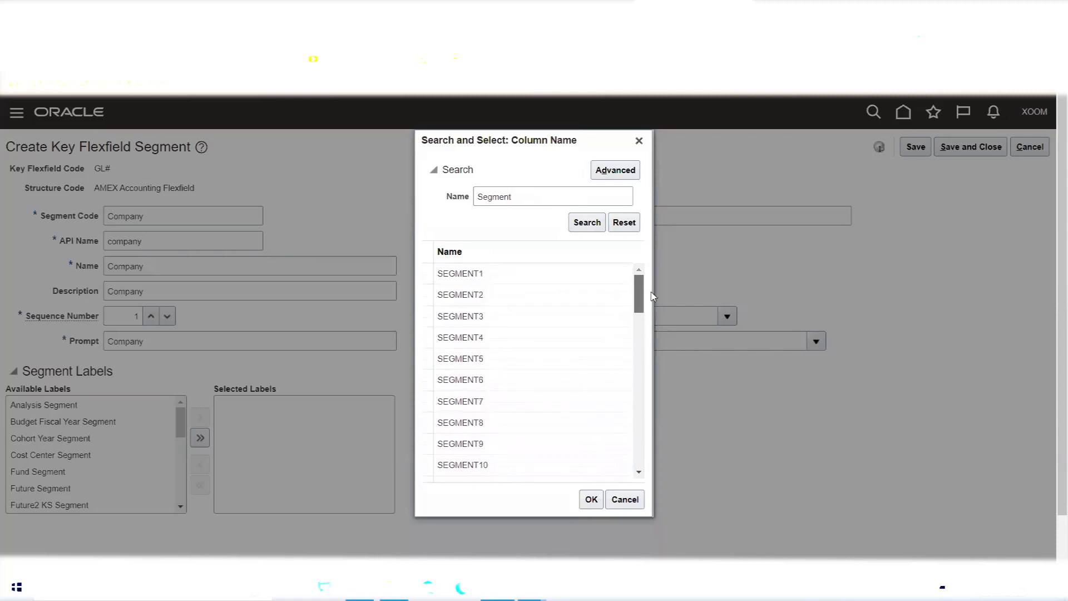
pyautogui.click(639, 140)
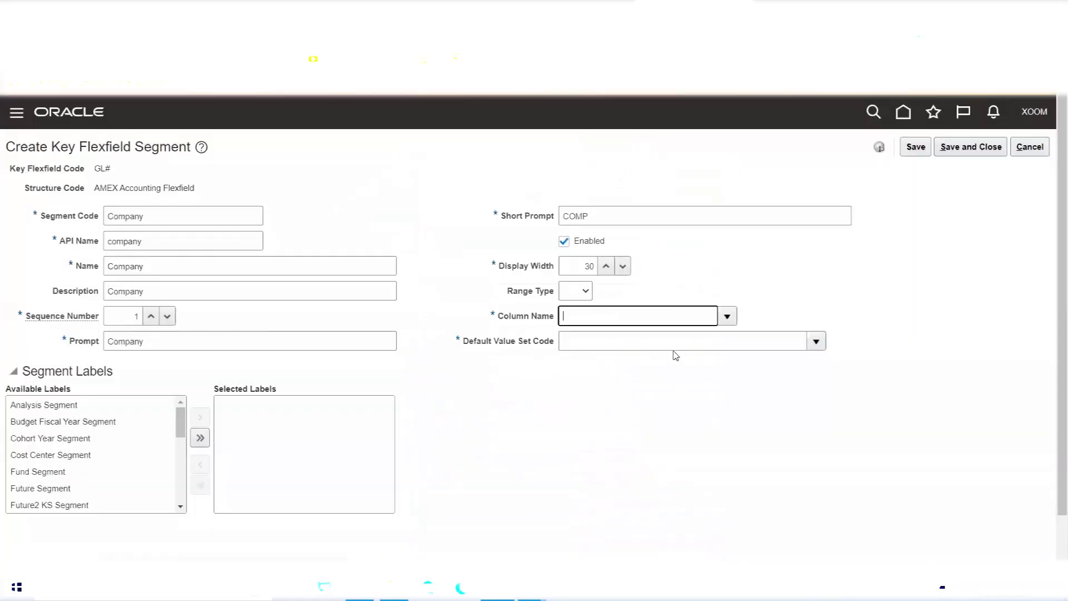
# Set the Company segment's column name to SEGMENT1
pyautogui.click(726, 314)
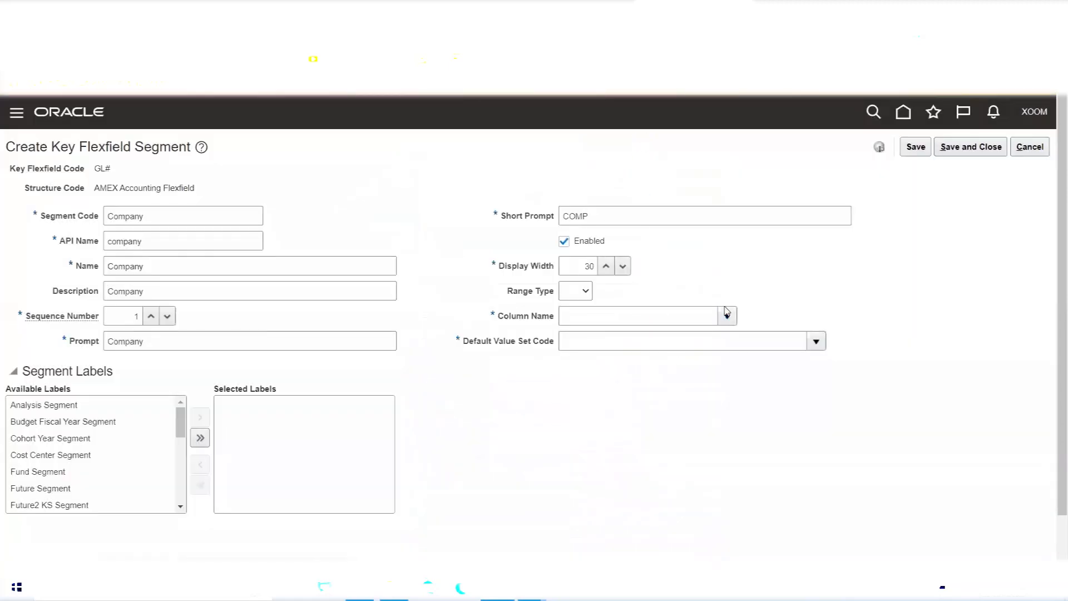
pyautogui.click(727, 315)
pyautogui.click(610, 363)
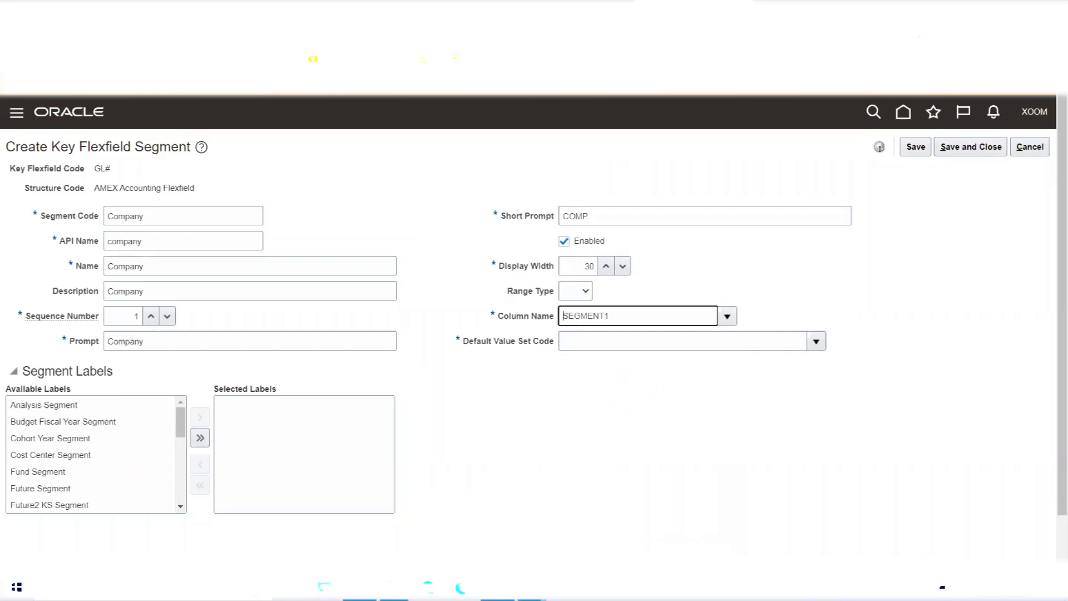
# Review the value set creation and assignment tasks in the Excel workbook, then examine the Default Value Set Code field in Oracle Fusion
pyautogui.click(360, 588)
pyautogui.moveTo(74, 348); pyautogui.dragTo(144, 385)
pyautogui.click(93, 385)
pyautogui.moveTo(75, 402); pyautogui.dragTo(212, 398)
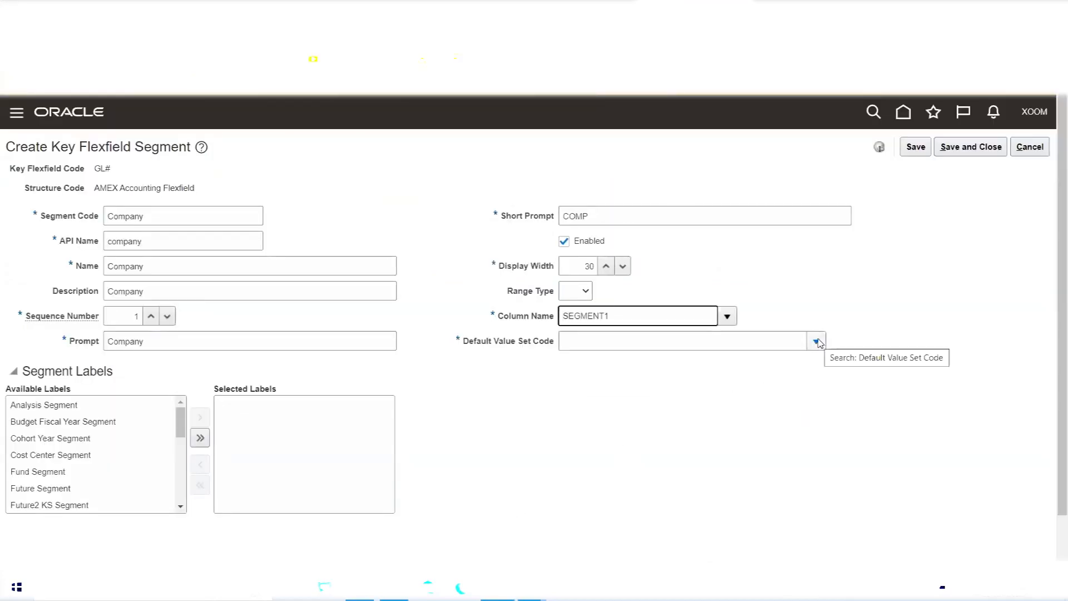
pyautogui.tripleClick(490, 341)
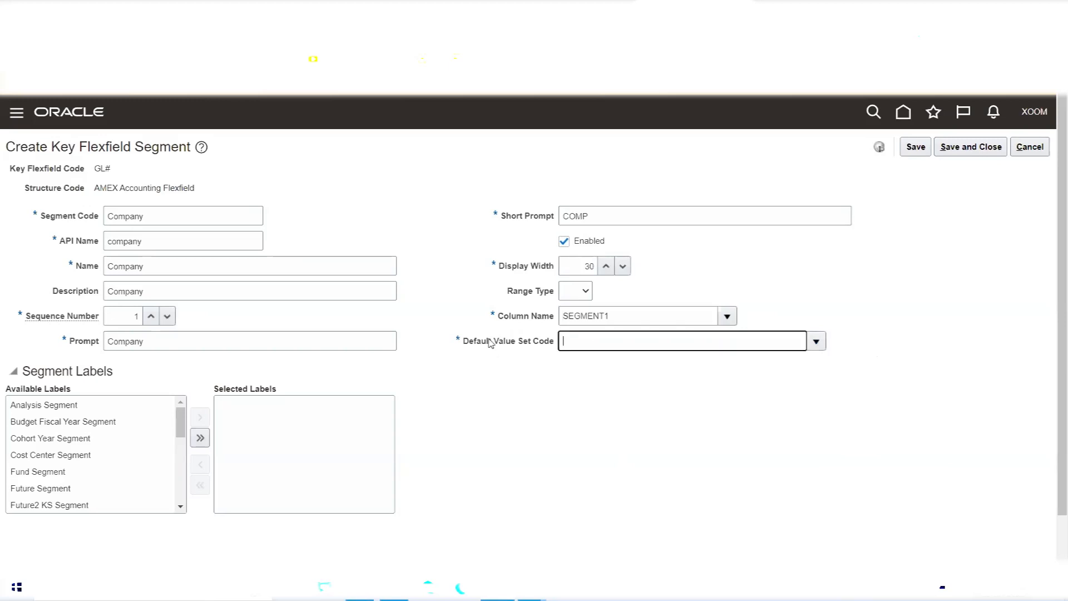
pyautogui.click(458, 340)
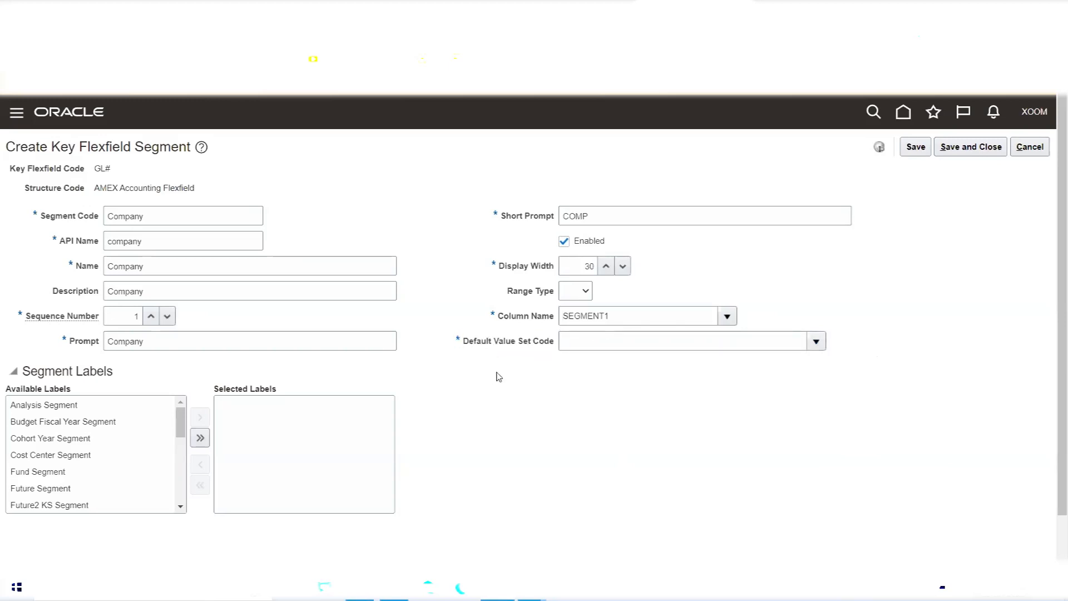
# Search for the AMEX Company value set and assign it as the Company segment's default value set code
pyautogui.click(814, 342)
pyautogui.click(582, 320)
pyautogui.click(314, 262)
pyautogui.write('A')
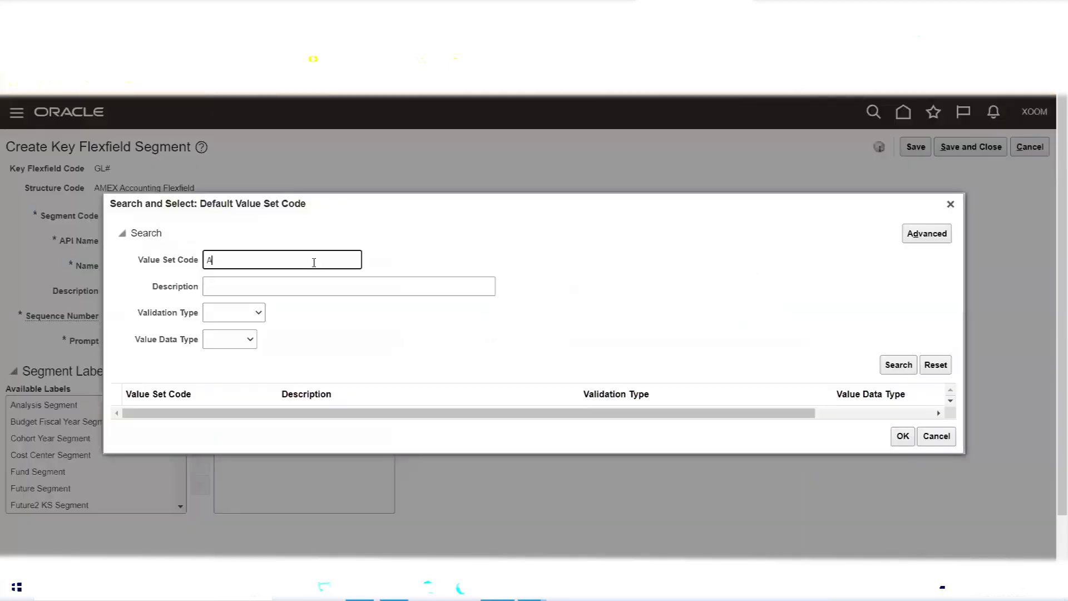
pyautogui.write('MEX Company')
pyautogui.click(902, 365)
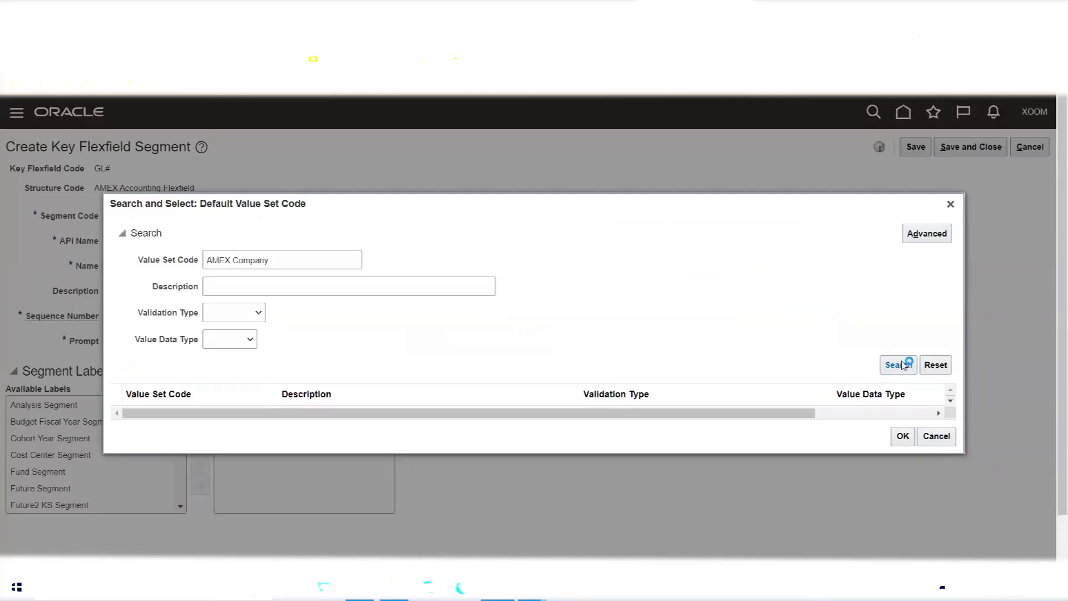
pyautogui.click(205, 406)
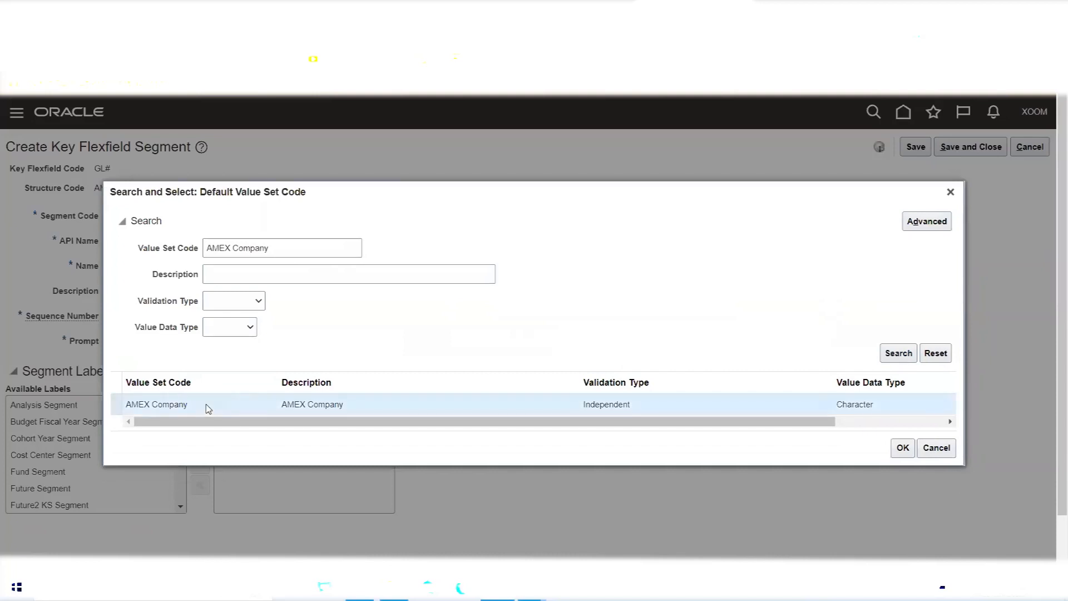
pyautogui.click(902, 447)
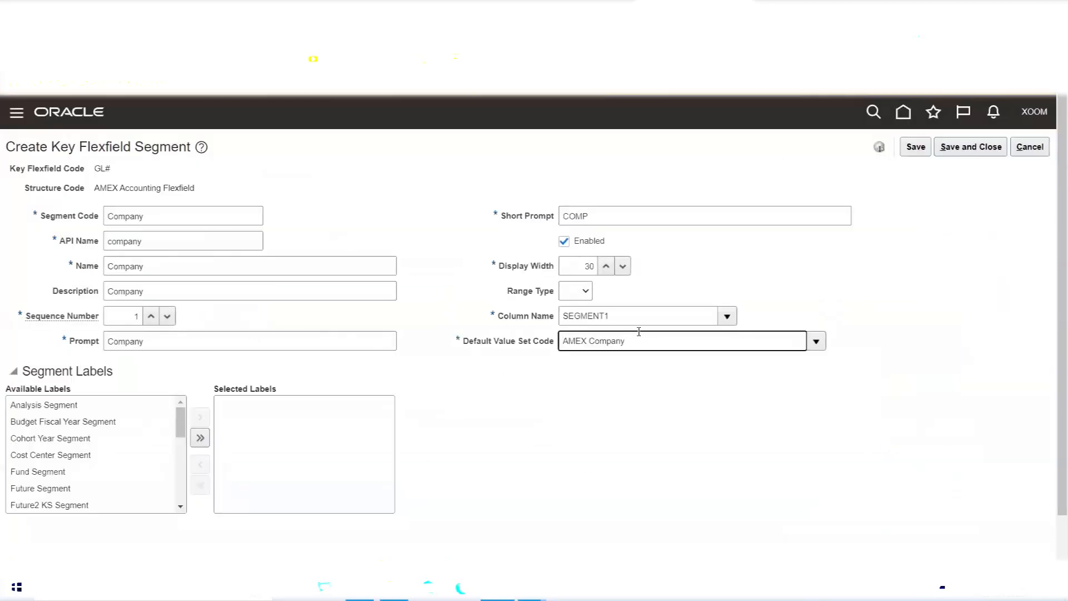
pyautogui.moveTo(640, 343); pyautogui.dragTo(495, 354)
pyautogui.click(476, 392)
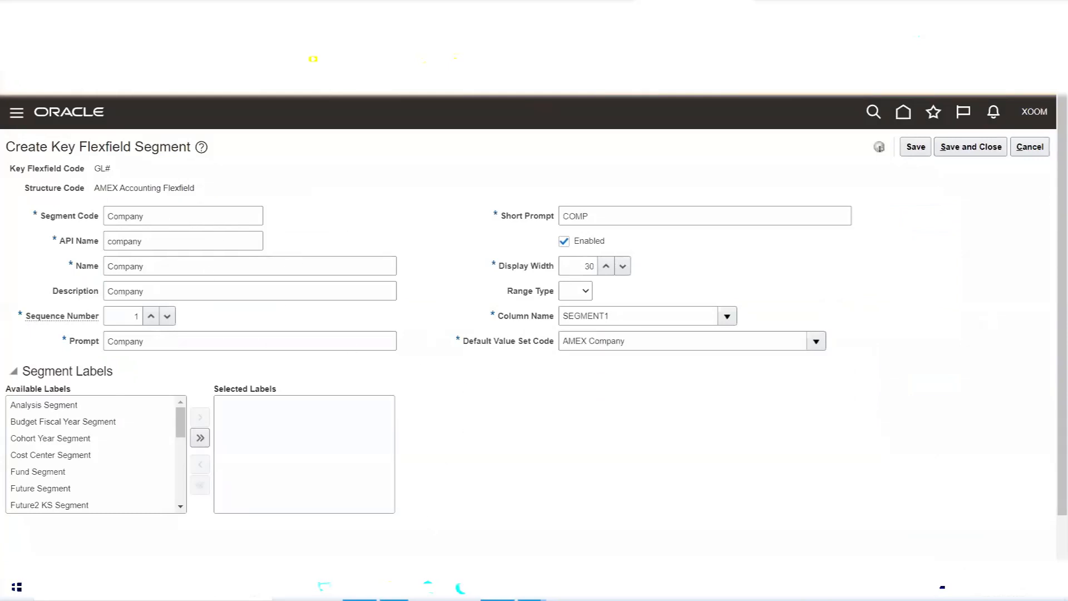
# Switch to the Excel workbook, review the segment label assigned to each segment, and return to Oracle Fusion
pyautogui.click(359, 587)
pyautogui.moveTo(72, 418); pyautogui.dragTo(267, 419)
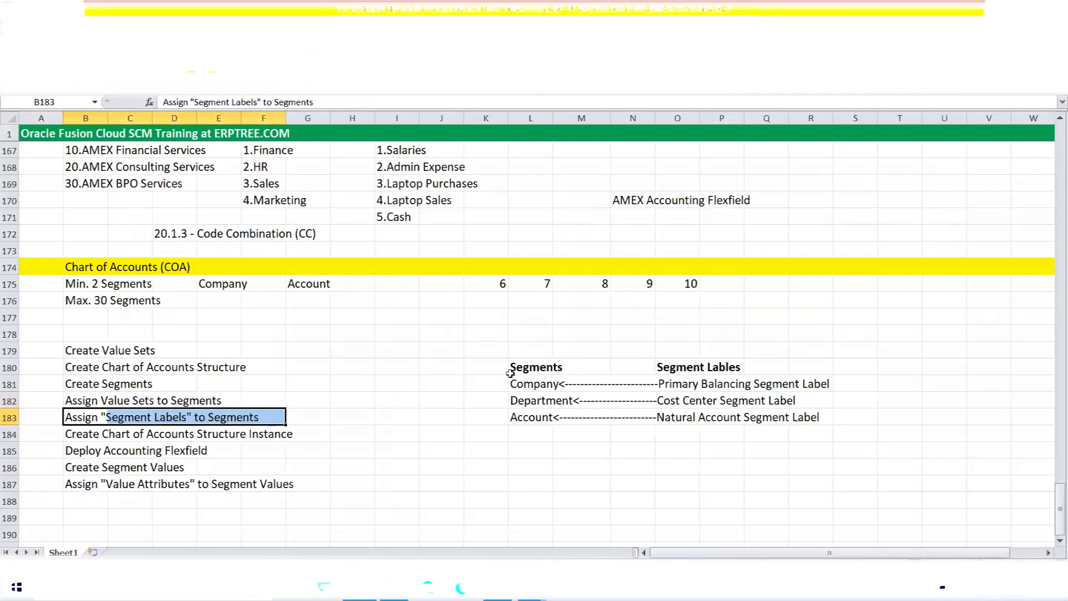
pyautogui.moveTo(514, 383); pyautogui.dragTo(837, 412)
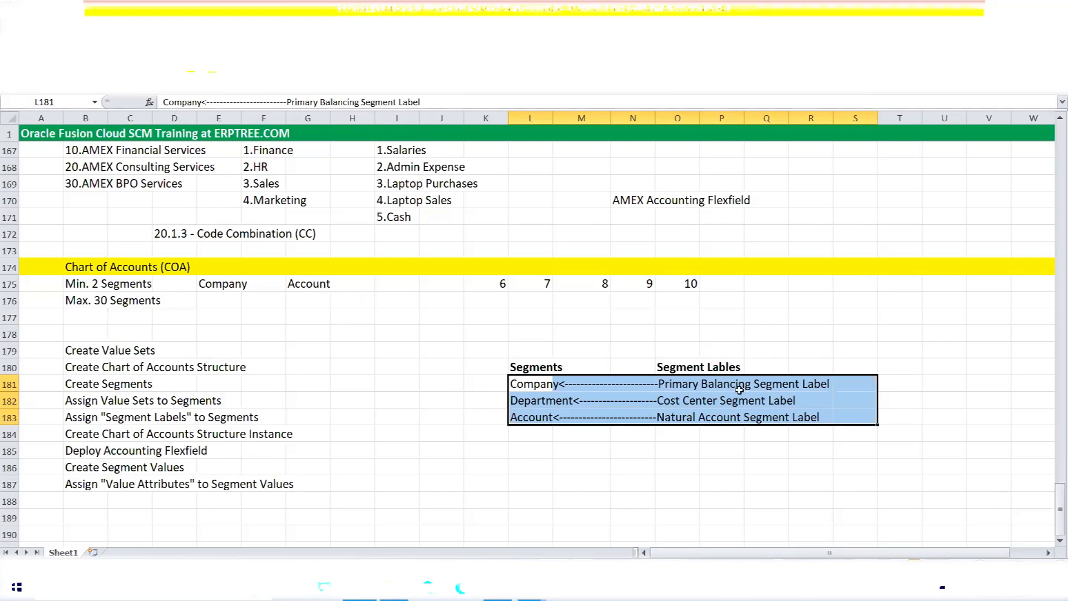
pyautogui.hotkey('alt', 'Tab')
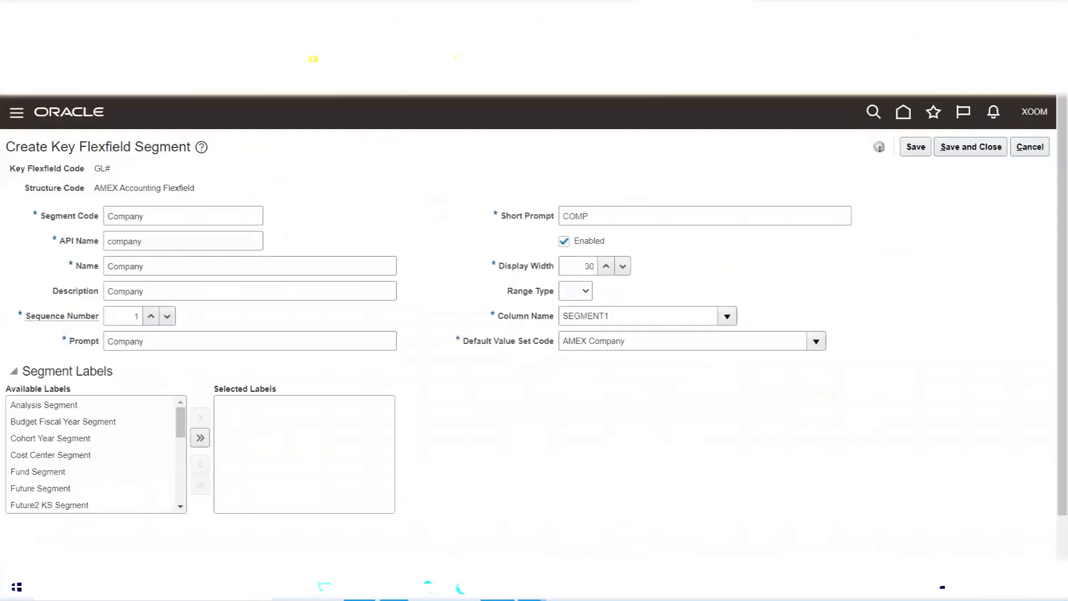
# Assign the Primary Balancing Segment label to the Company segment
pyautogui.tripleClick(74, 371)
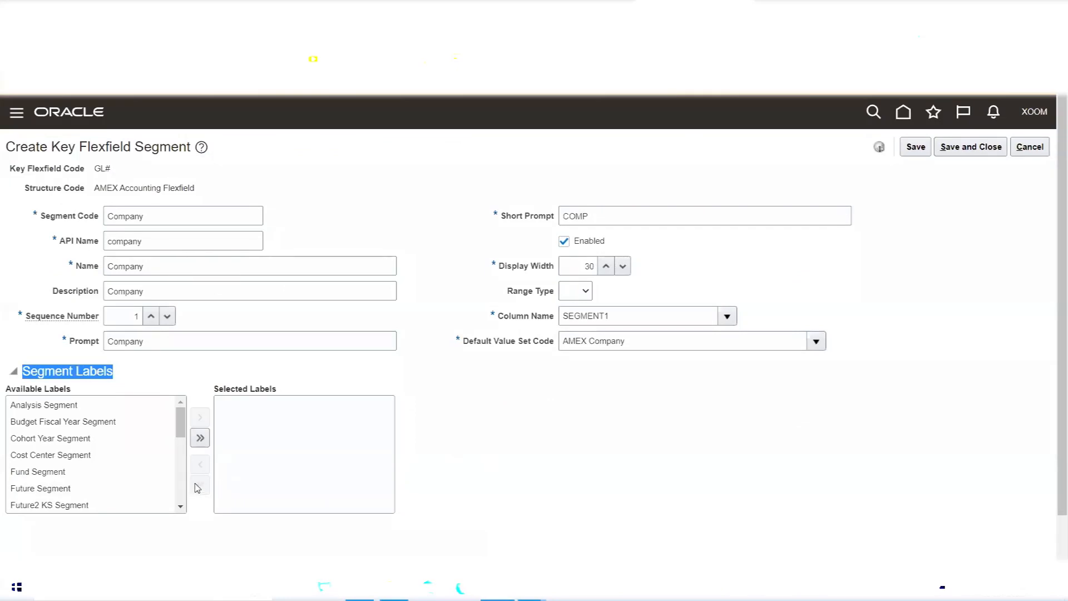
pyautogui.moveTo(181, 421); pyautogui.dragTo(177, 477)
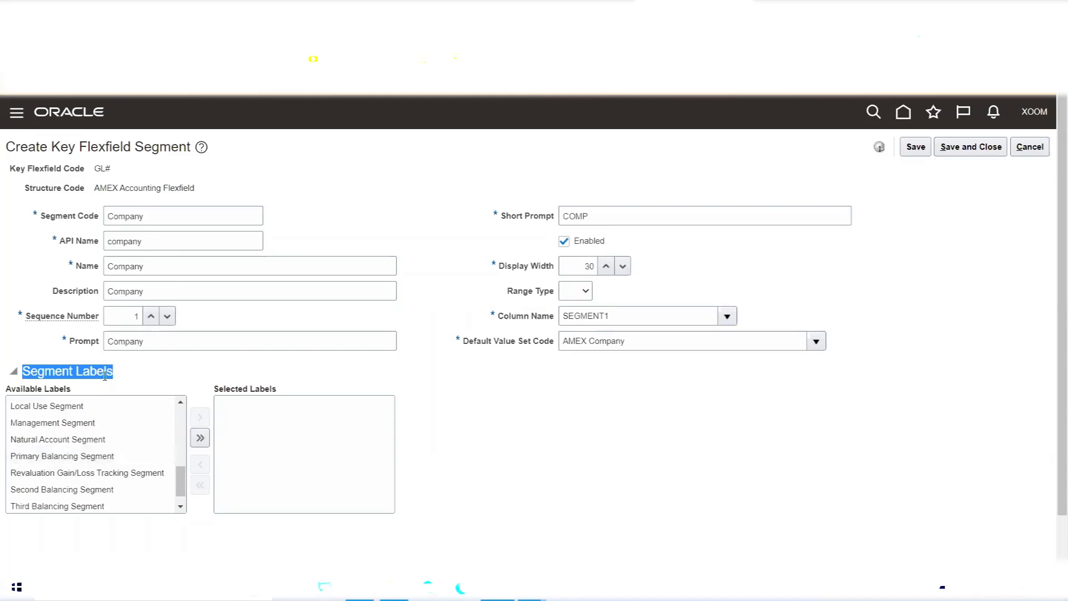
pyautogui.doubleClick(62, 457)
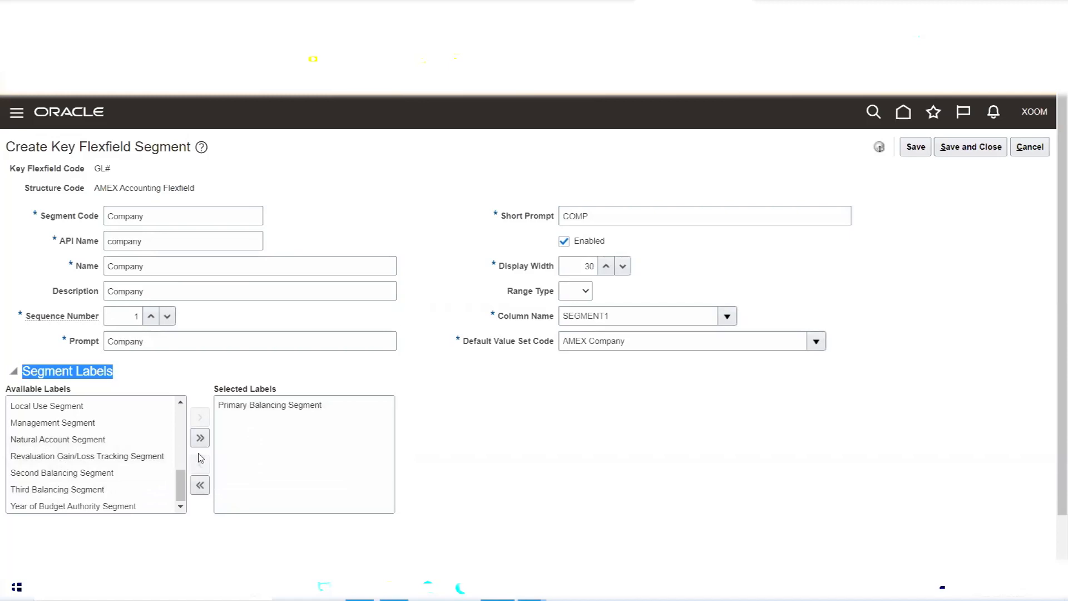
pyautogui.doubleClick(256, 412)
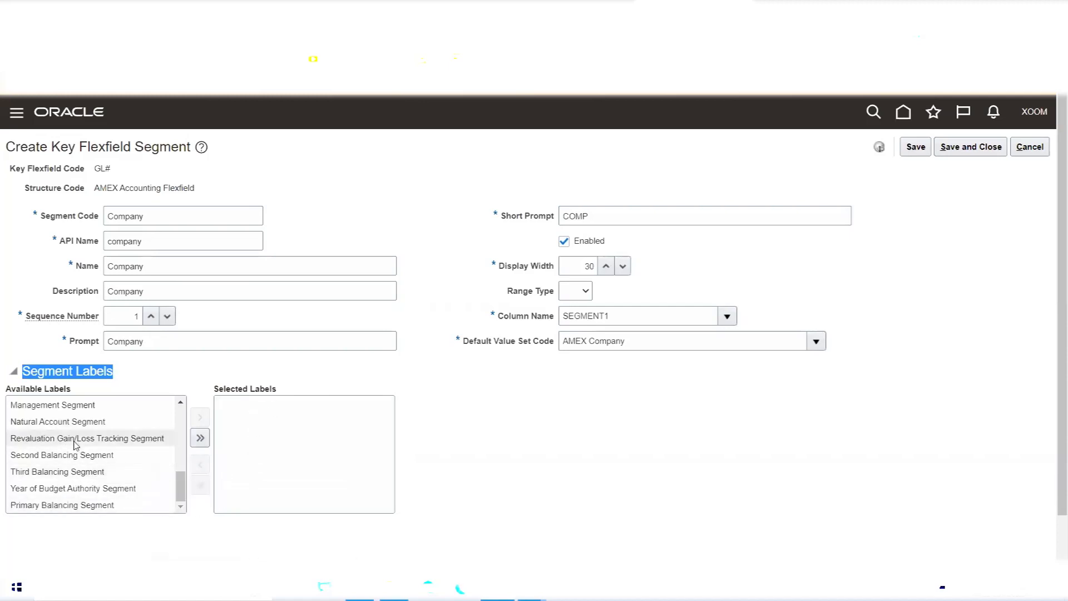
pyautogui.scroll(-1, 76, 442)
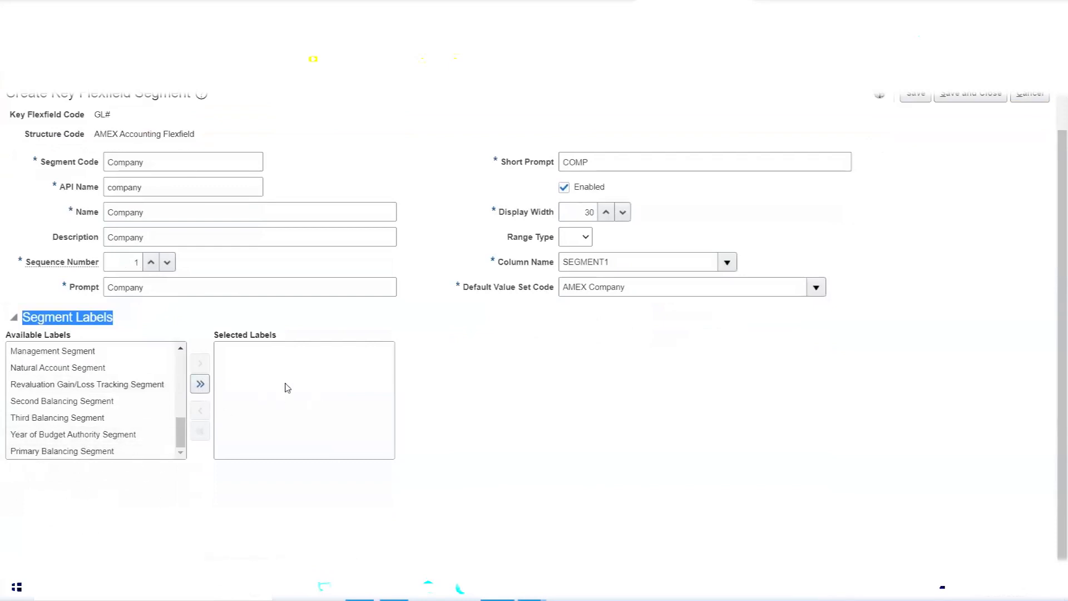
pyautogui.moveTo(50, 456)
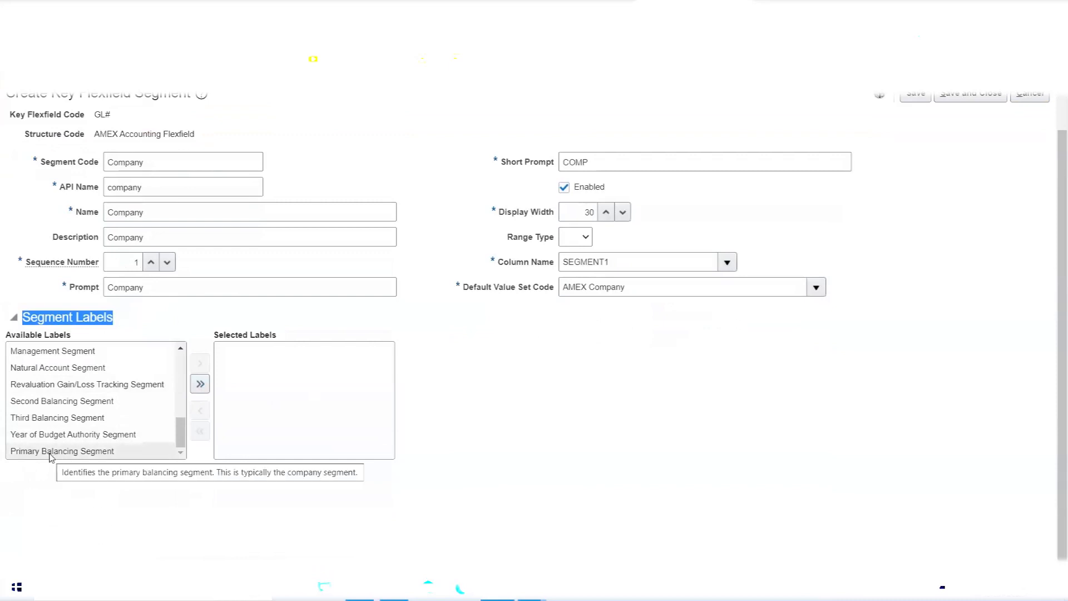
pyautogui.doubleClick(50, 451)
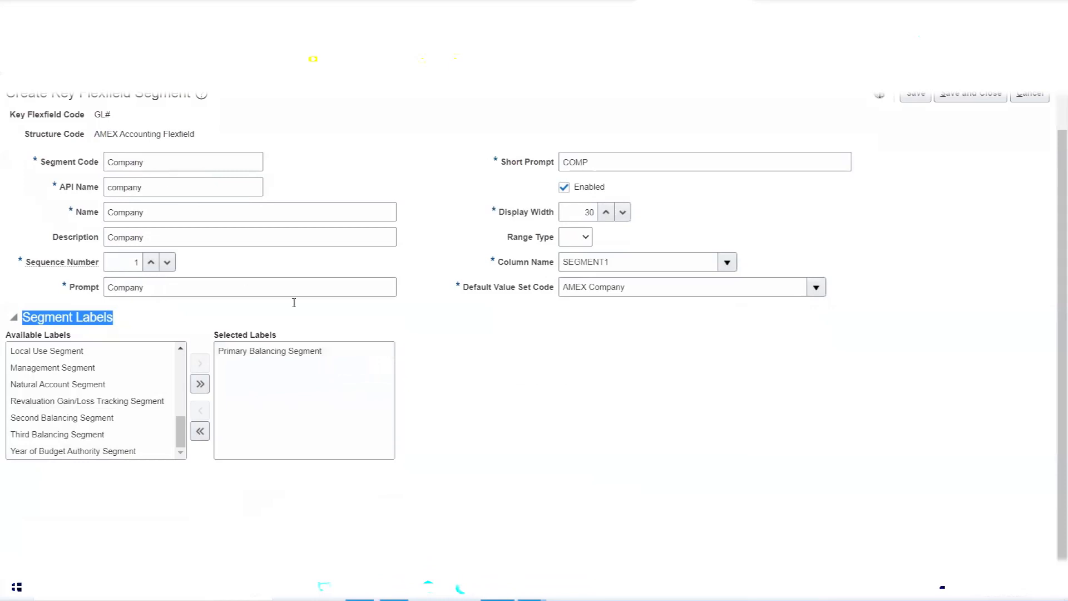
# Check the Company segment's value set and other entries, and save and close the segment
pyautogui.moveTo(634, 288); pyautogui.dragTo(538, 311)
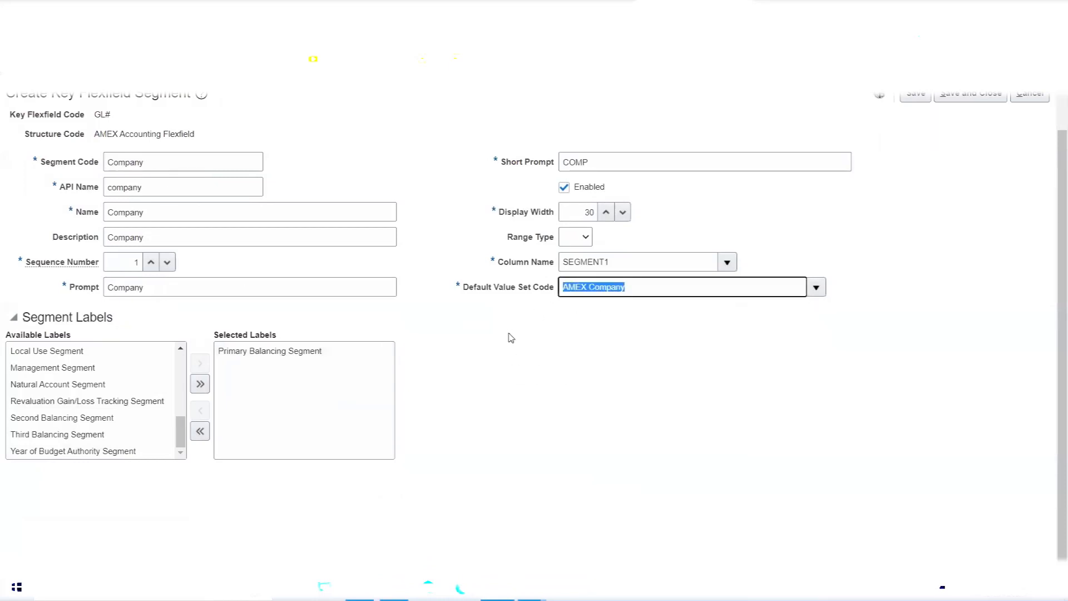
pyautogui.click(482, 354)
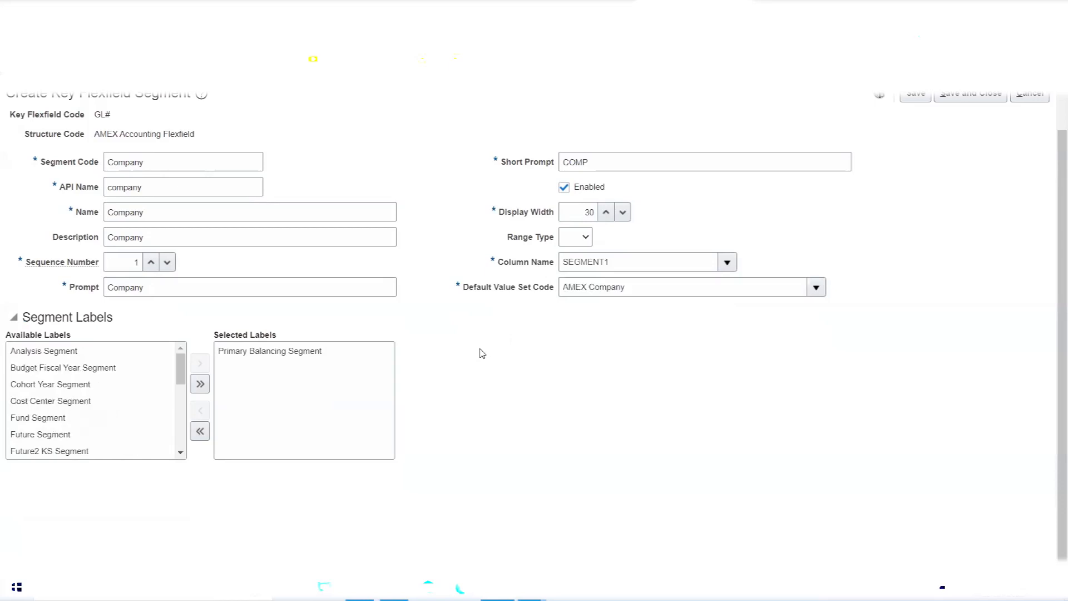
pyautogui.scroll(1, 482, 355)
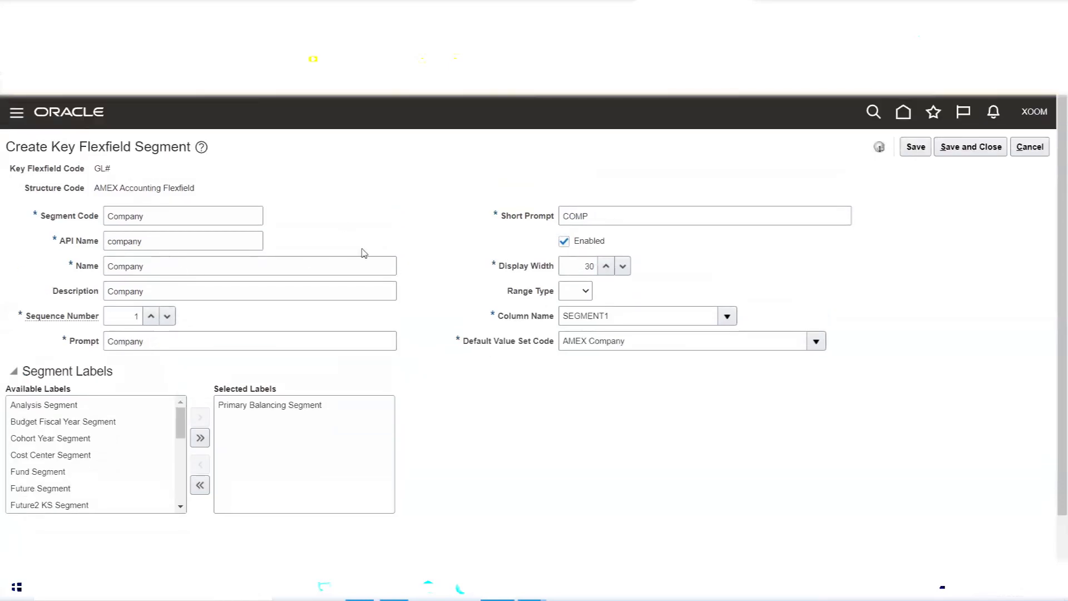
pyautogui.click(982, 150)
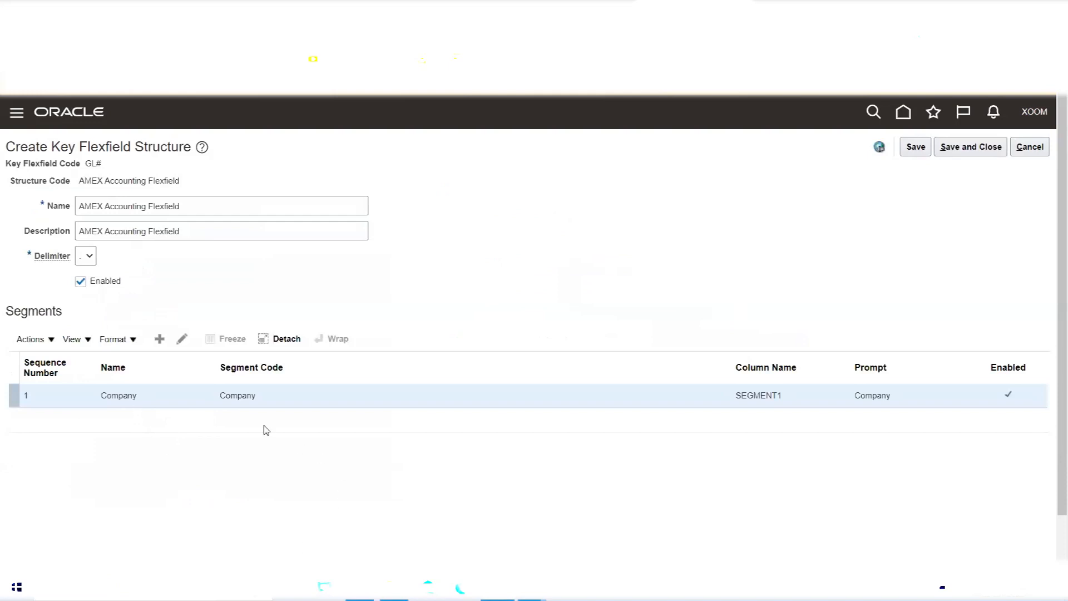
# Add a second segment to the structure with the segment code Department, and copy that code
pyautogui.click(159, 339)
pyautogui.click(167, 218)
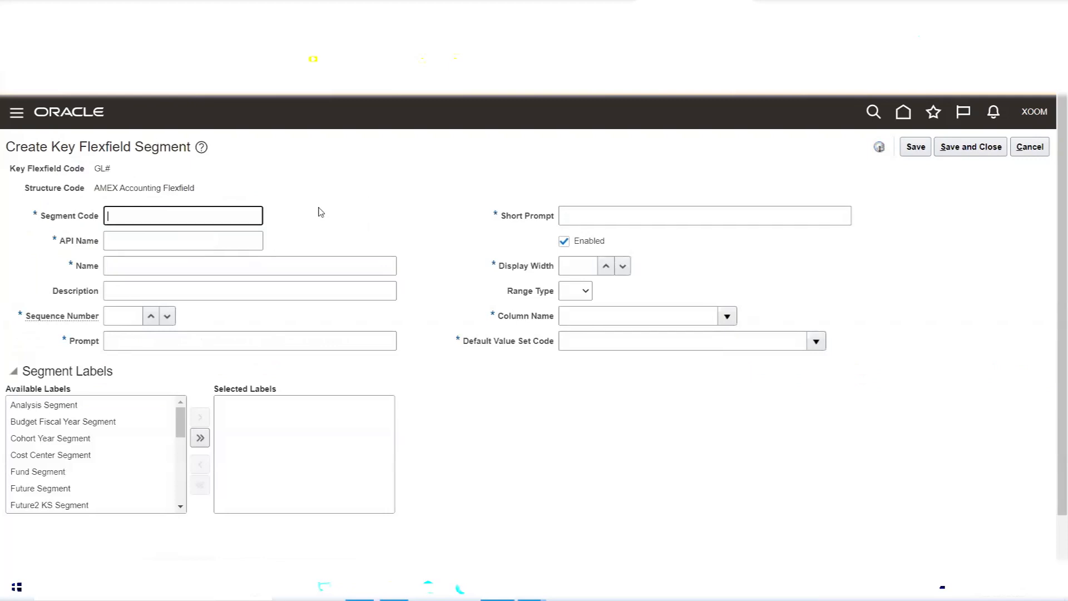
pyautogui.write('Department')
pyautogui.moveTo(183, 210); pyautogui.dragTo(36, 217)
pyautogui.hotkey('ctrl', 'c')
pyautogui.click(370, 204)
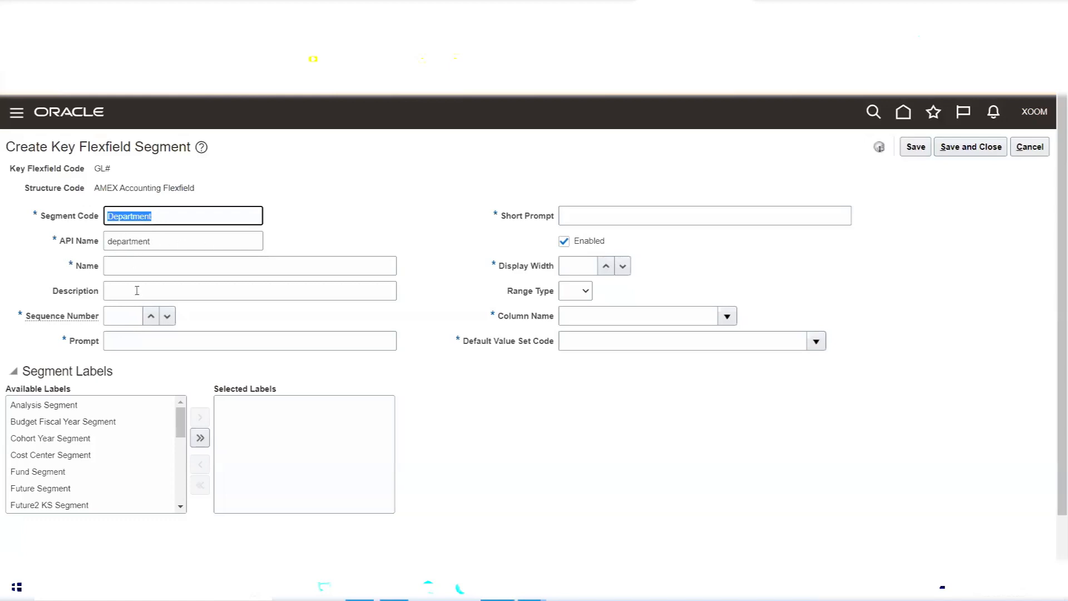
# Set the Department segment's name, description and prompt to Department, with sequence number 2
pyautogui.click(142, 271)
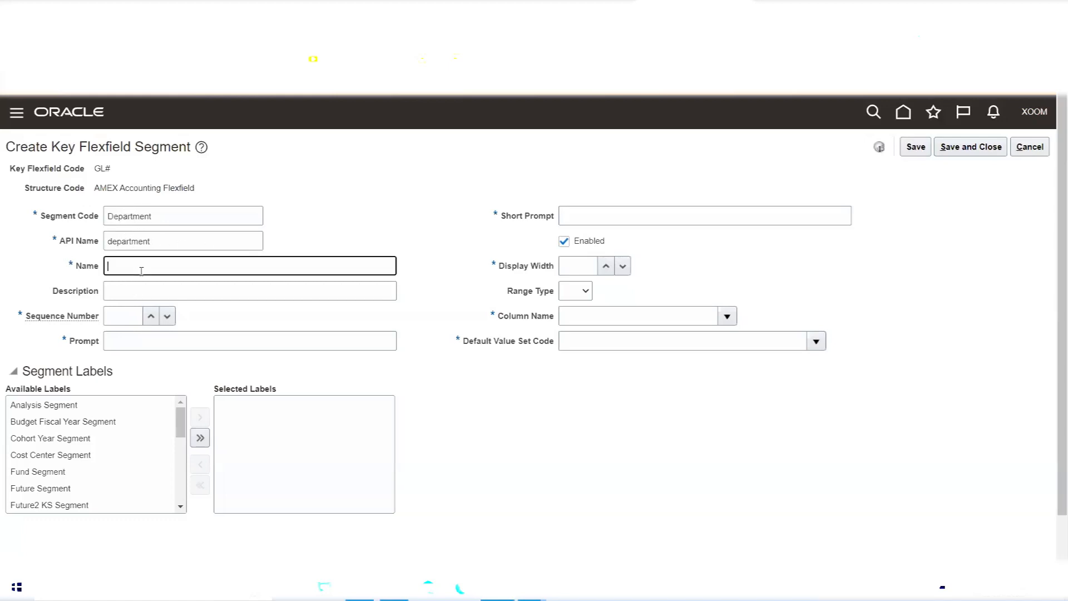
pyautogui.hotkey('ctrl', 'v')
pyautogui.press('Tab')
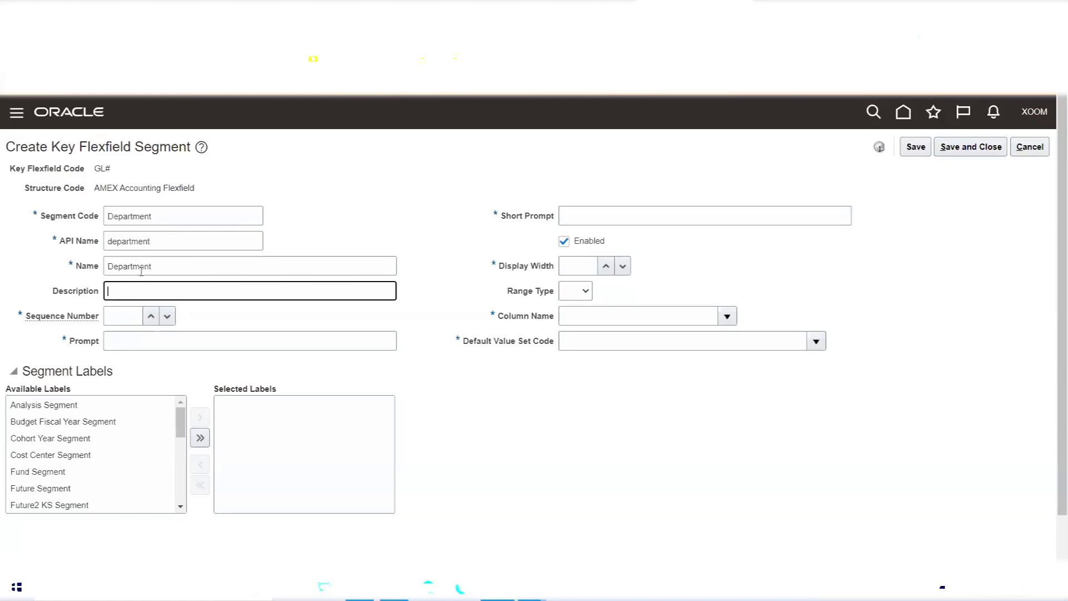
pyautogui.hotkey('ctrl', 'v')
pyautogui.press('Tab')
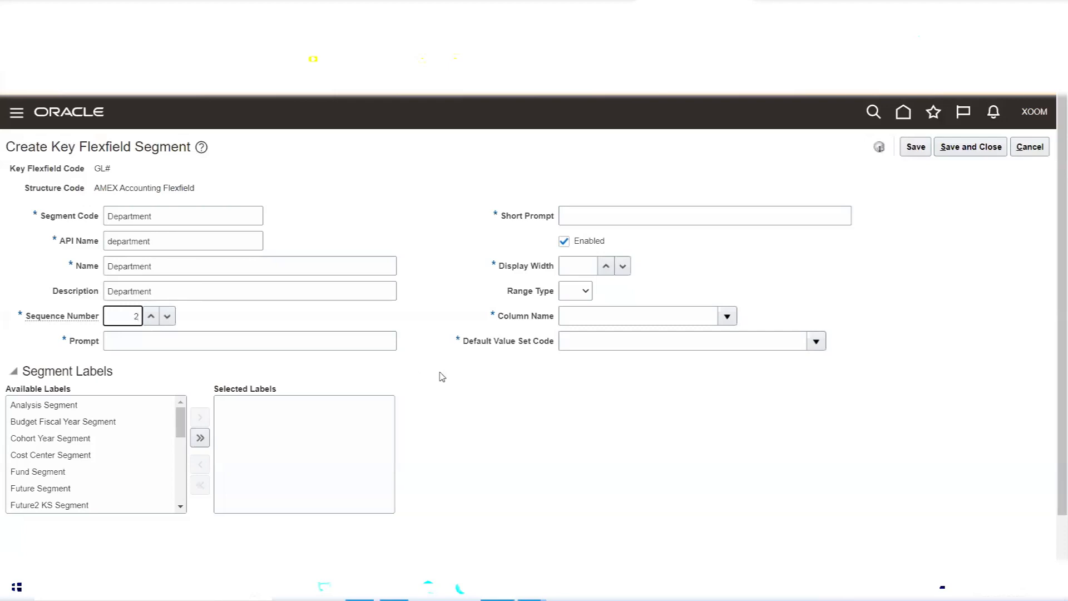
pyautogui.click(222, 347)
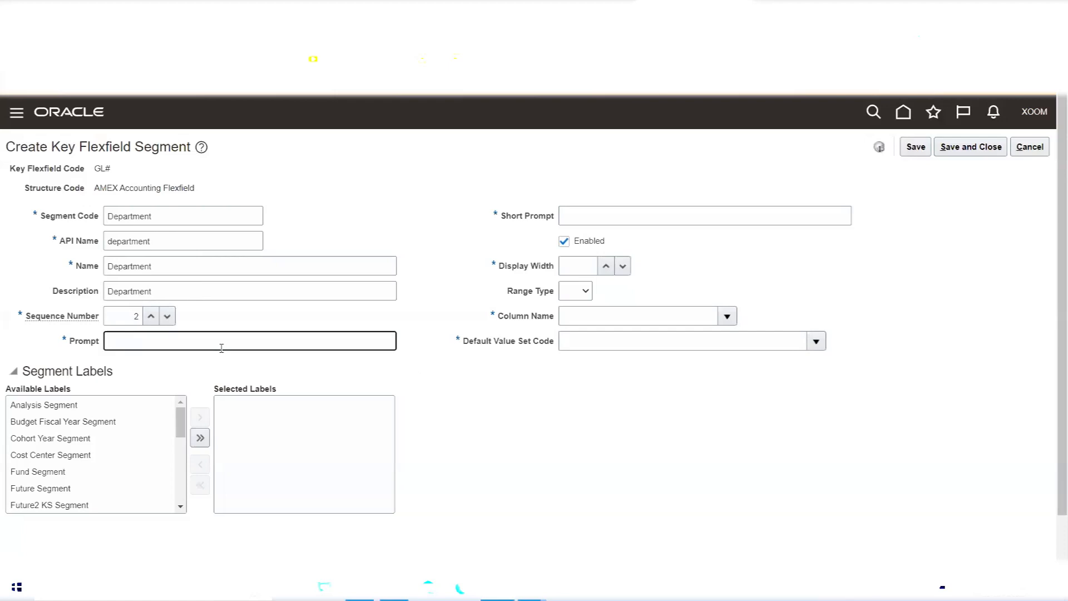
pyautogui.hotkey('ctrl', 'v')
# Set the Department segment's short prompt to DEPT
pyautogui.click(587, 221)
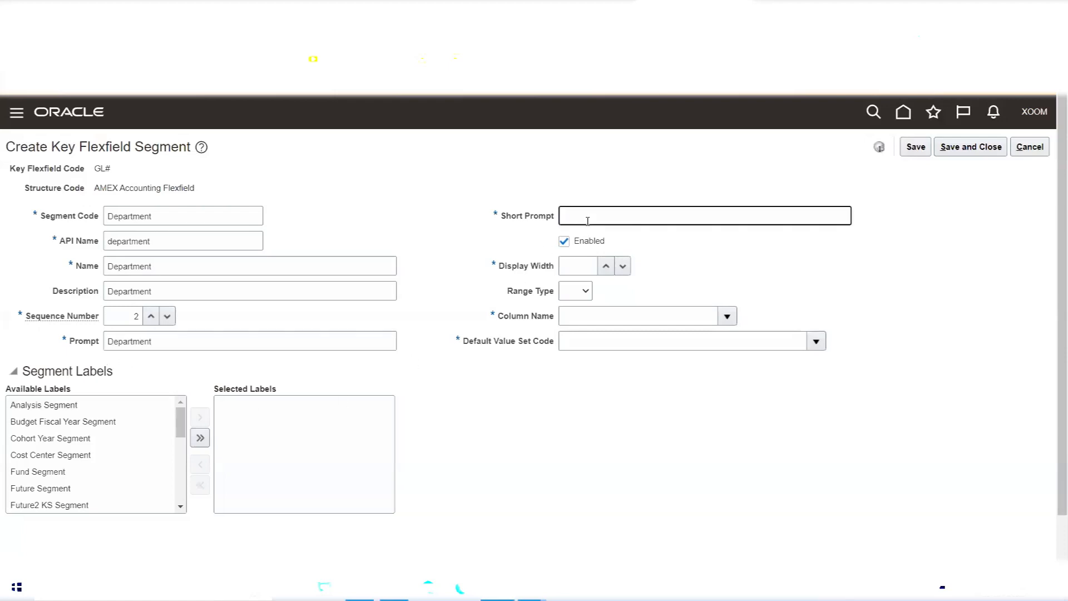
pyautogui.hotkey('ctrl', 'v')
pyautogui.press('BackSpace')
pyautogui.press('BackSpace')
pyautogui.press('BackSpace')
pyautogui.press('BackSpace')
pyautogui.press('BackSpace')
pyautogui.press('BackSpace')
pyautogui.press('BackSpace')
pyautogui.press('BackSpace')
pyautogui.press('BackSpace')
pyautogui.write('DEPT')
# Set the Department segment's display width to 30 and its column name to SEGMENT2
pyautogui.click(570, 271)
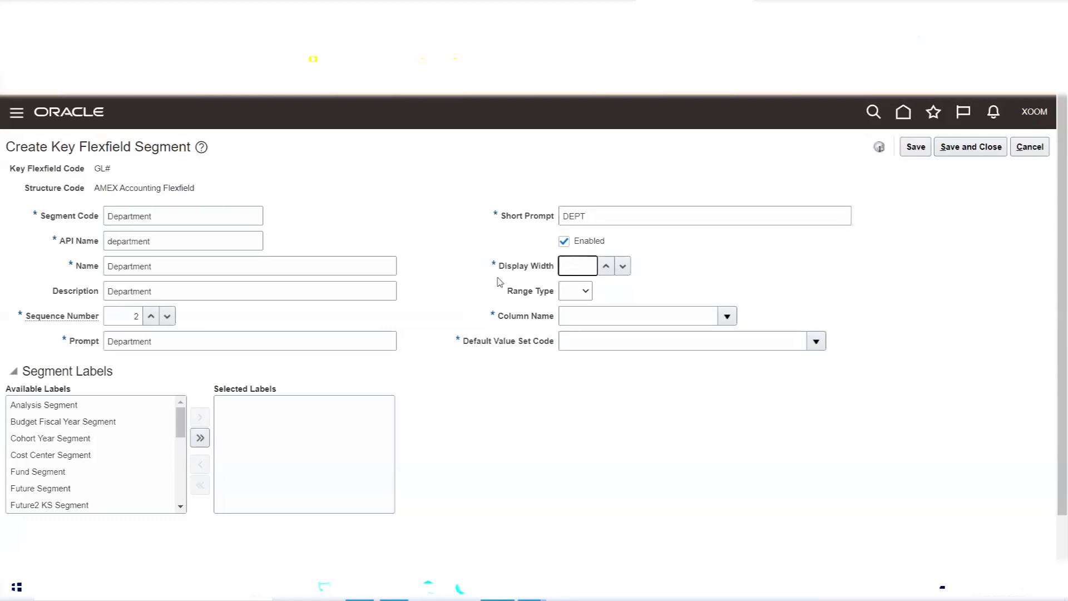
pyautogui.write('30')
pyautogui.click(722, 321)
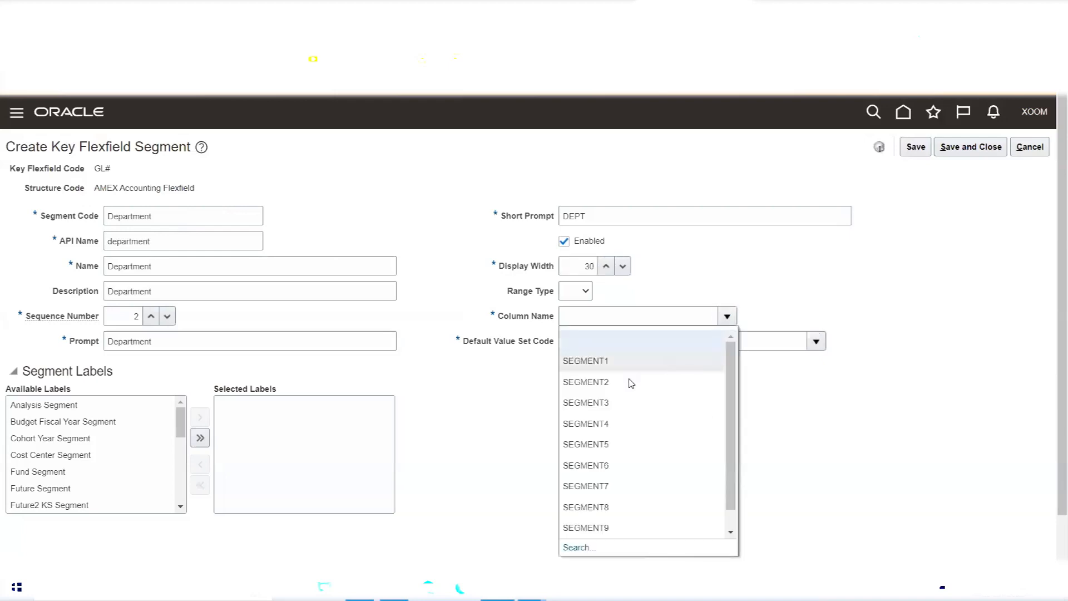
pyautogui.click(626, 382)
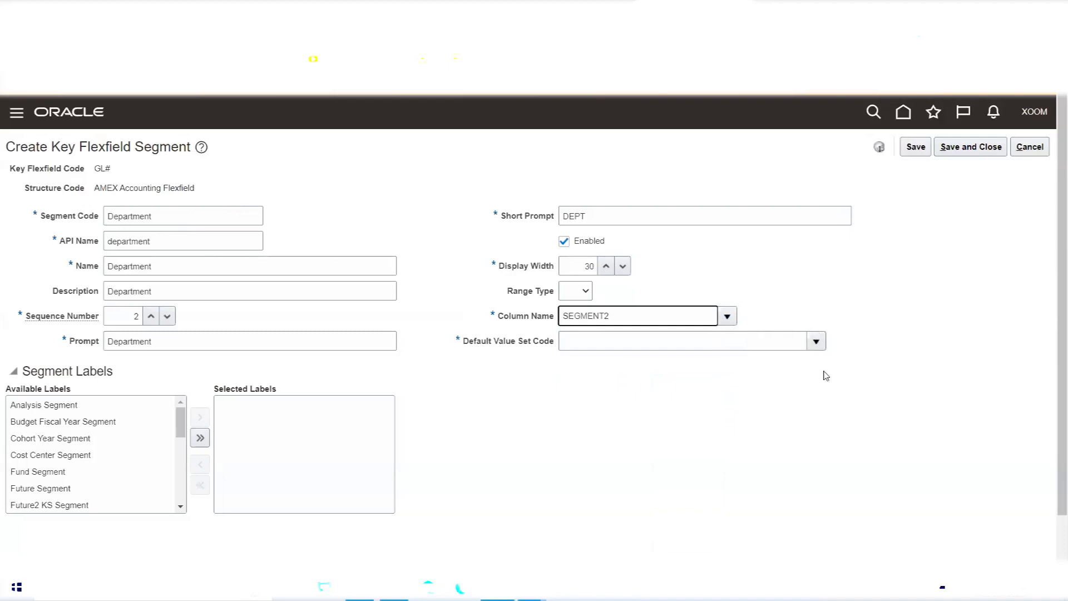
# Search the value sets for "AMEX Depa" and assign AMEX Department as the segment's default value set
pyautogui.doubleClick(148, 215)
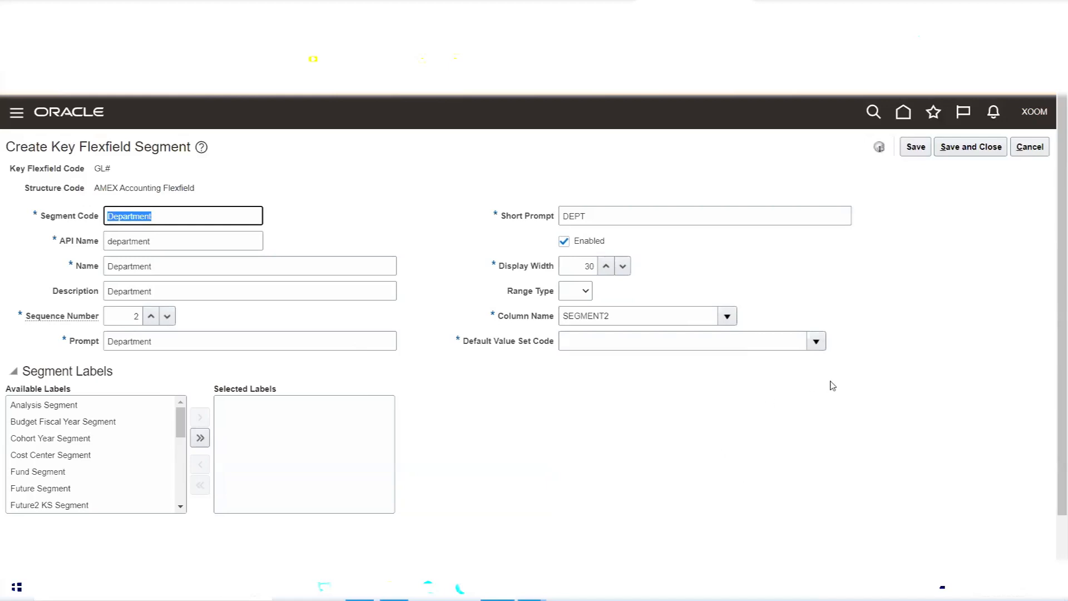
pyautogui.click(816, 341)
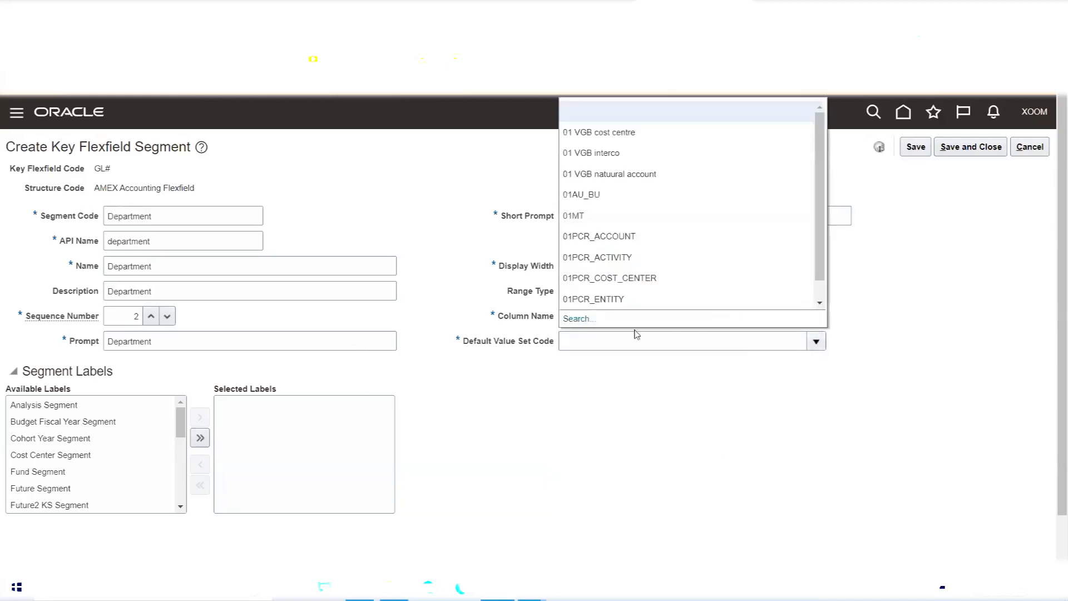
pyautogui.click(578, 314)
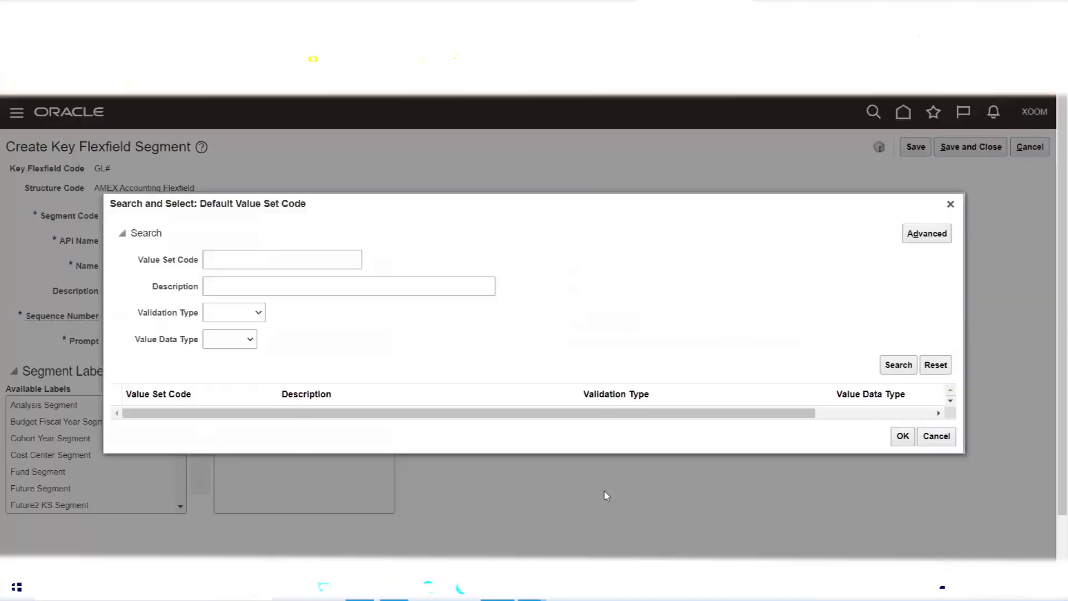
pyautogui.click(290, 261)
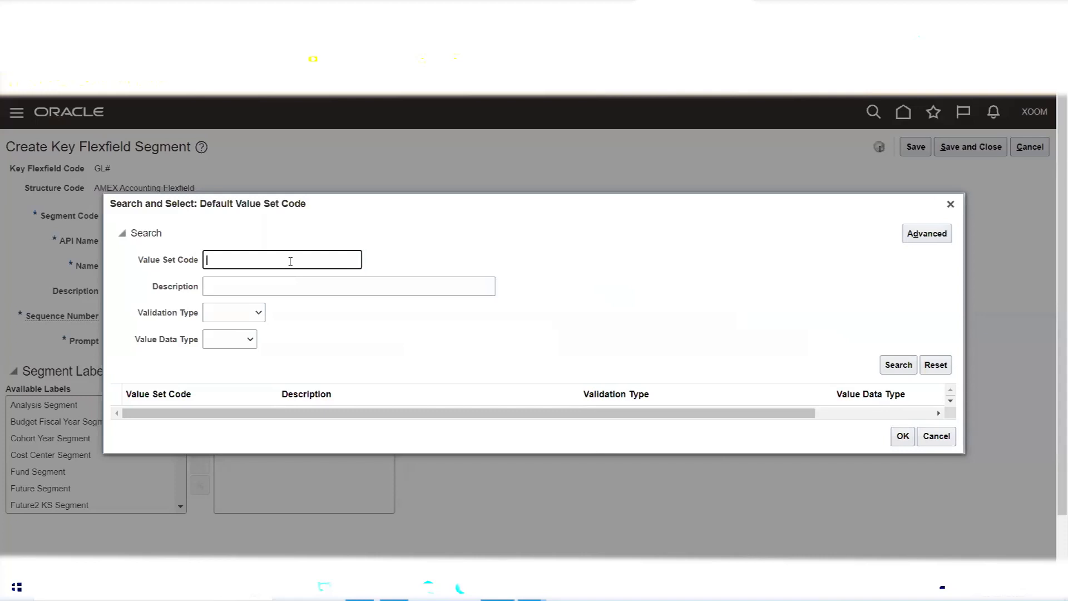
pyautogui.write('AMEX Depa')
pyautogui.click(897, 365)
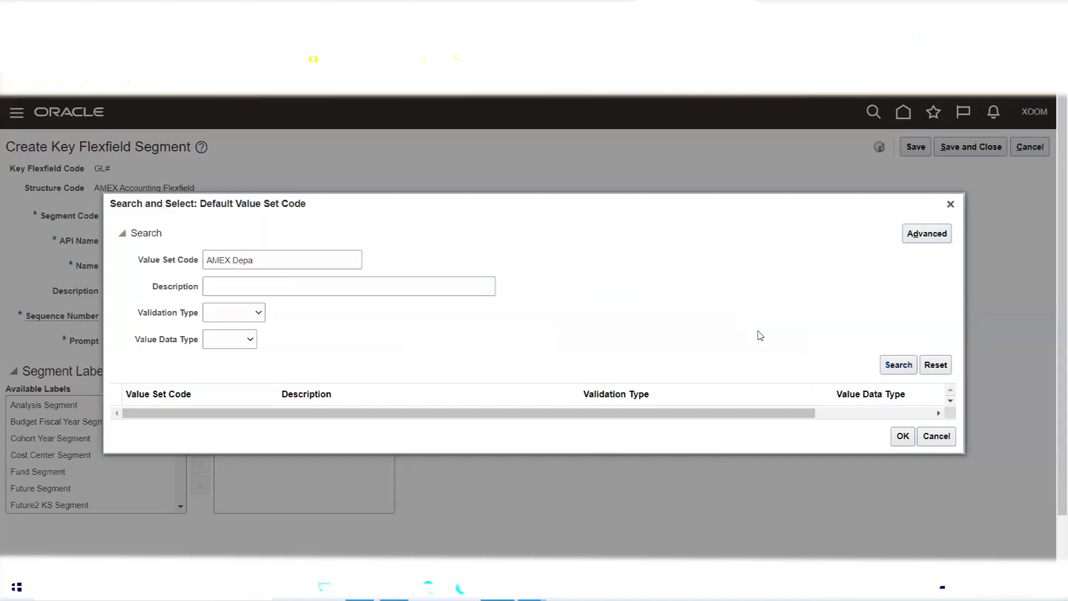
pyautogui.click(239, 406)
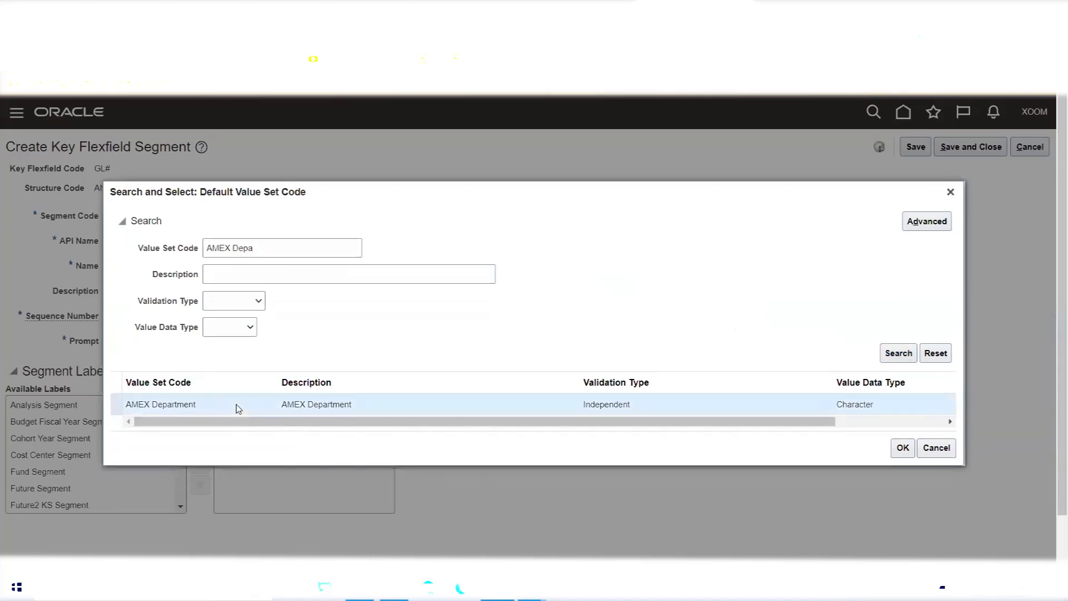
pyautogui.click(902, 448)
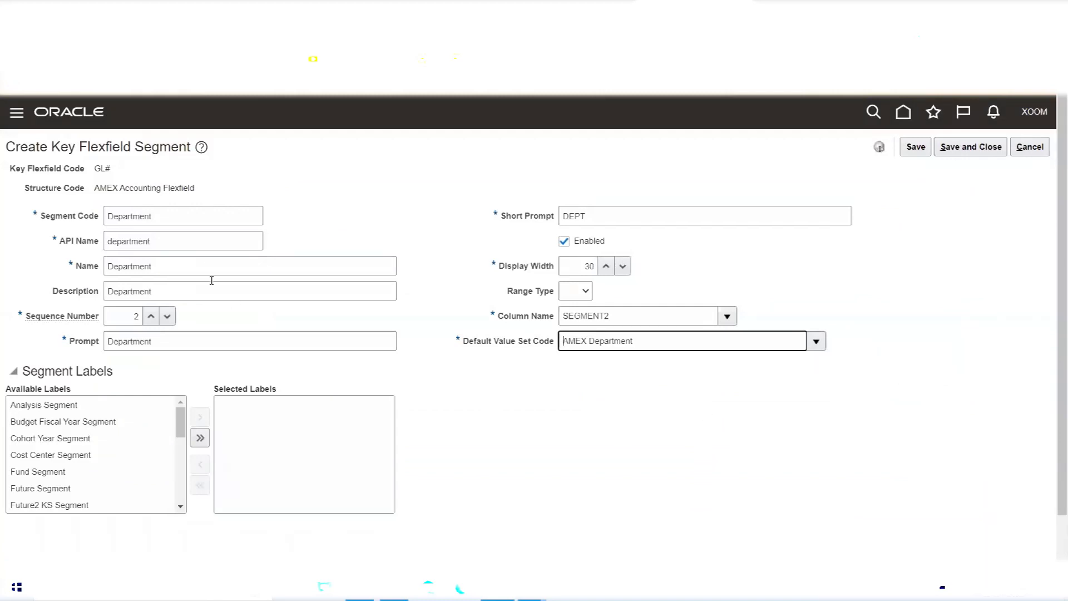
# Review the Department segment's code, name and description entries
pyautogui.moveTo(181, 217); pyautogui.dragTo(78, 236)
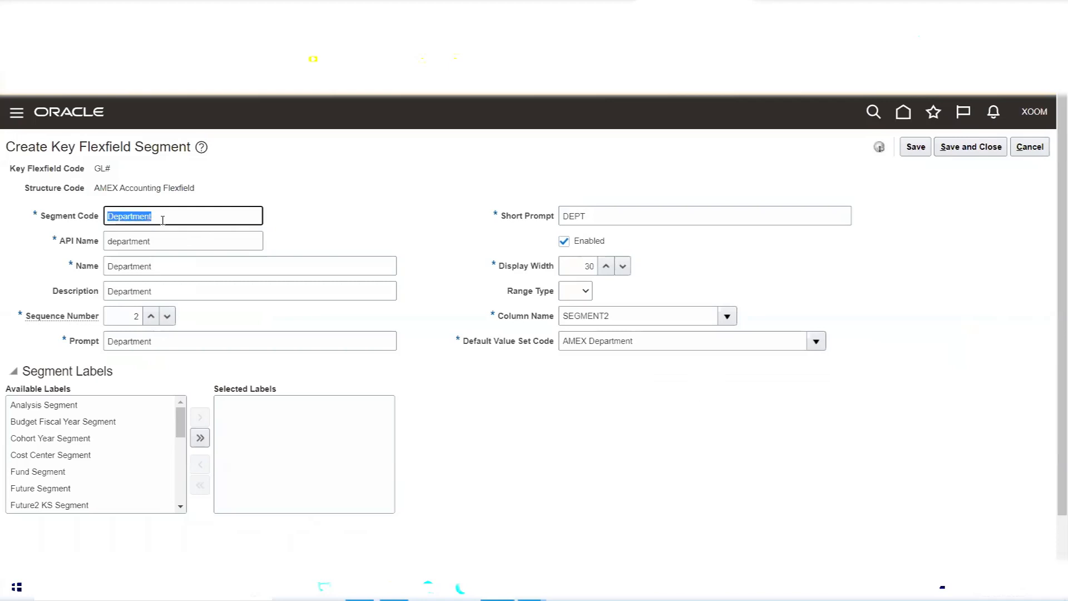
pyautogui.click(81, 267)
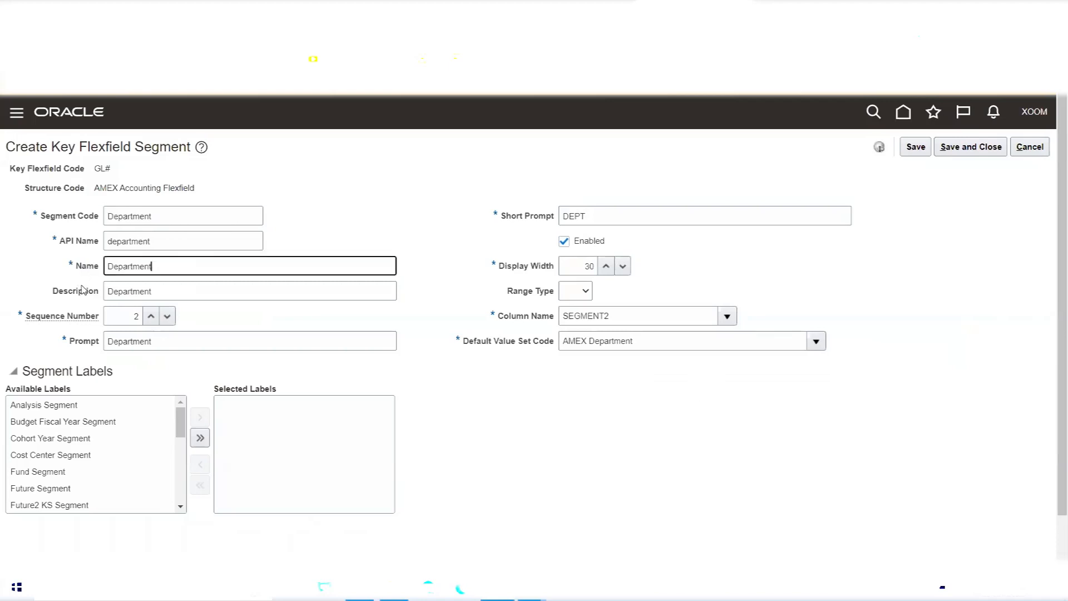
pyautogui.doubleClick(82, 290)
pyautogui.click(54, 297)
pyautogui.moveTo(53, 298); pyautogui.dragTo(99, 295)
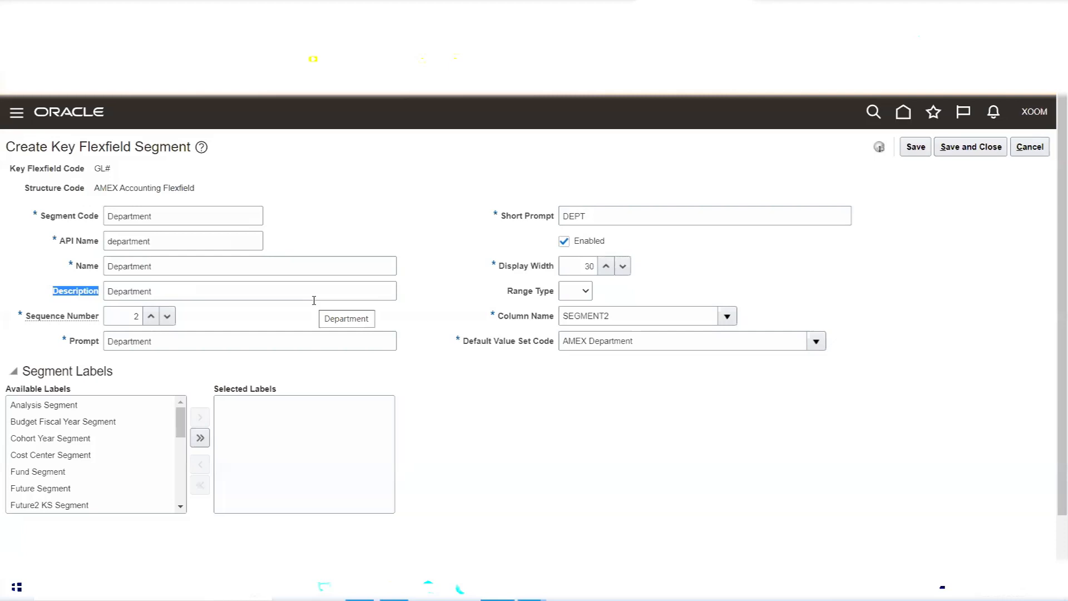
pyautogui.click(436, 376)
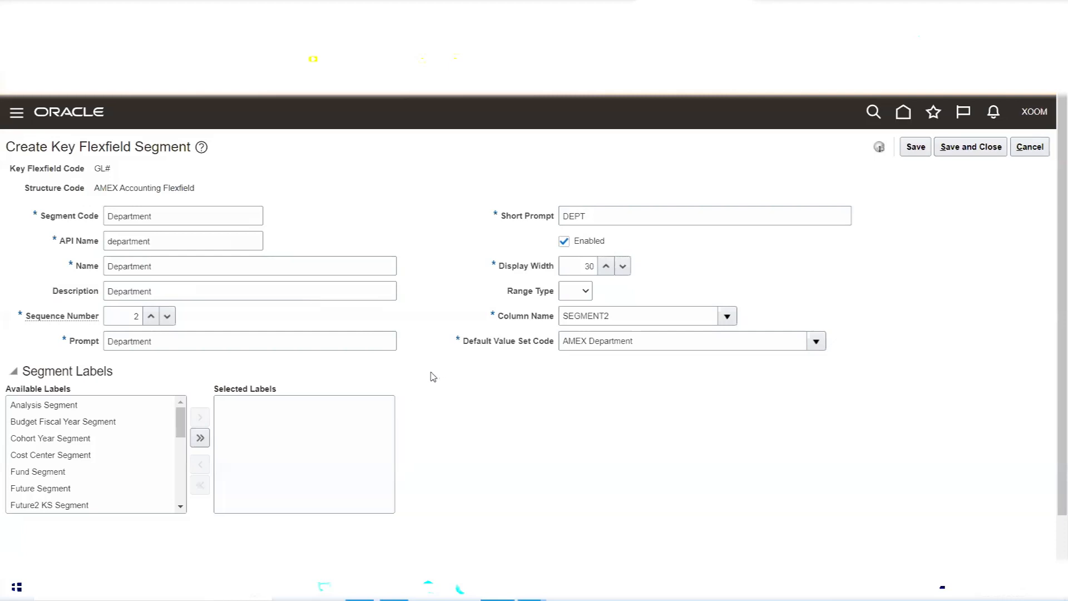
# Check Department's label in the Excel workbook, return to Oracle Fusion, assign the Cost Center Segment label, and save and close the segment
pyautogui.click(359, 587)
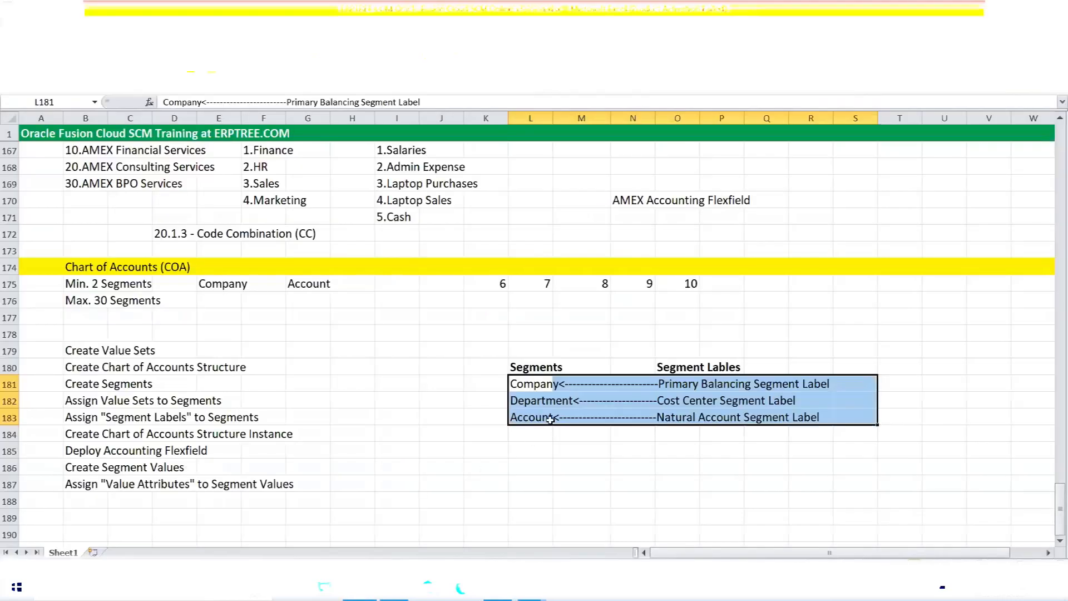
pyautogui.click(526, 402)
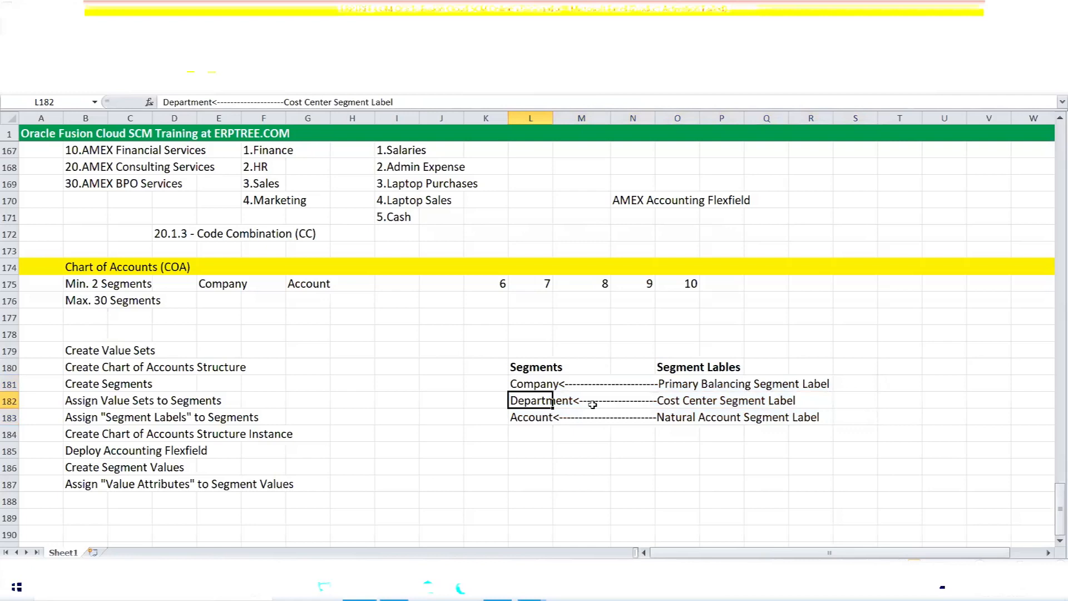
pyautogui.click(494, 586)
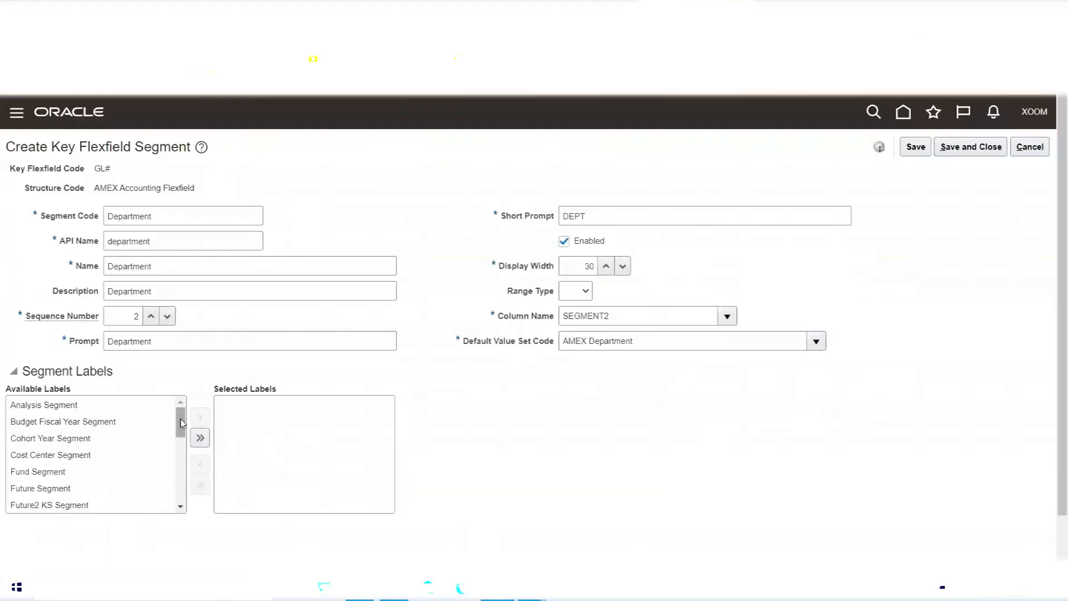
pyautogui.doubleClick(82, 456)
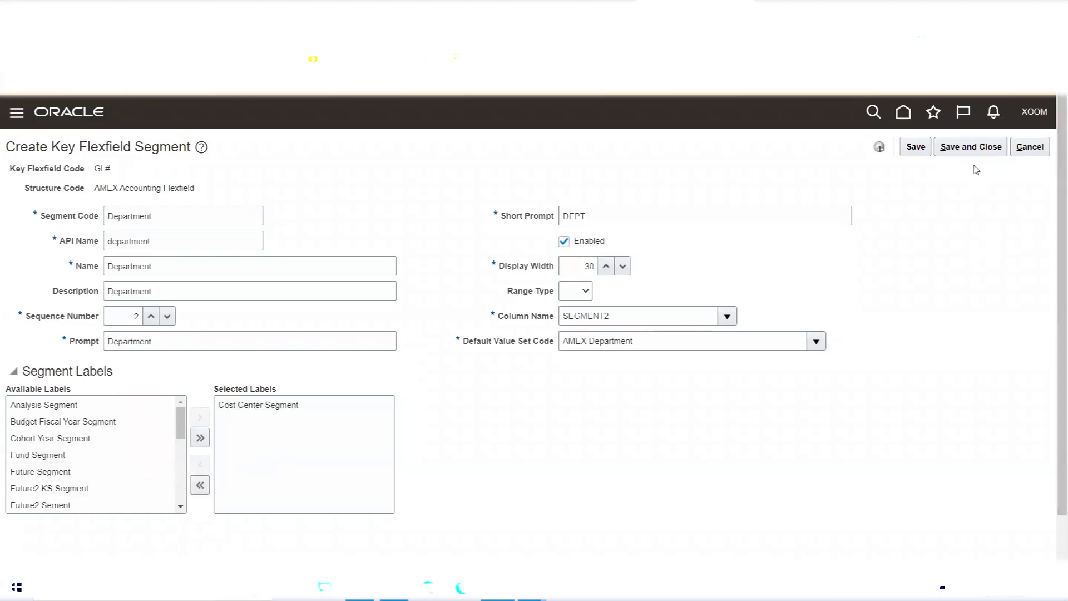
pyautogui.click(968, 149)
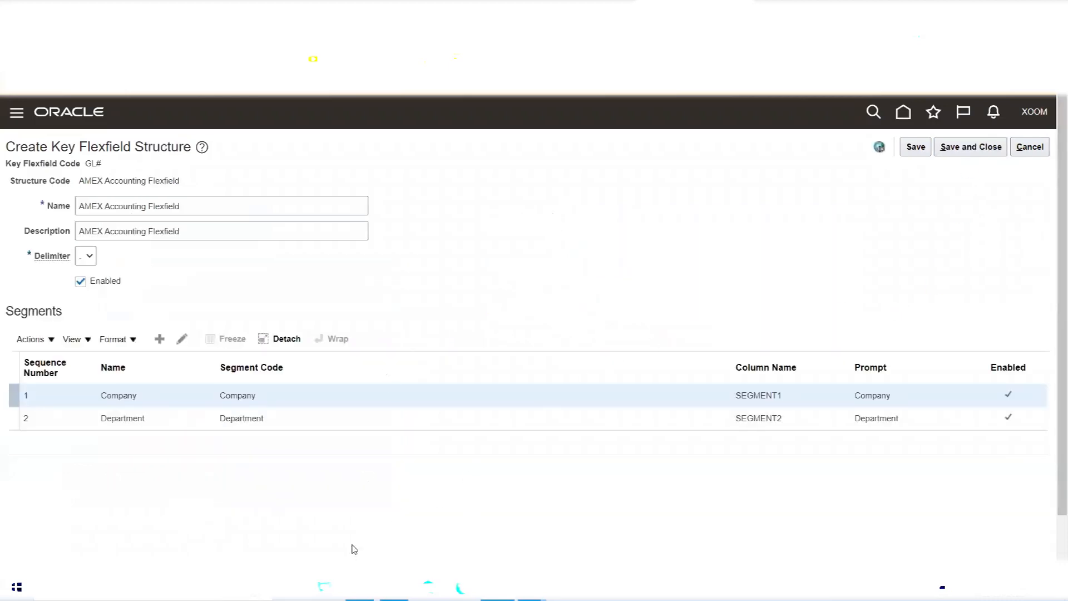
# Switch to the Excel workbook, check the Account segment and its label, and return to Oracle Fusion
pyautogui.hotkey('alt', 'Tab')
pyautogui.click(539, 418)
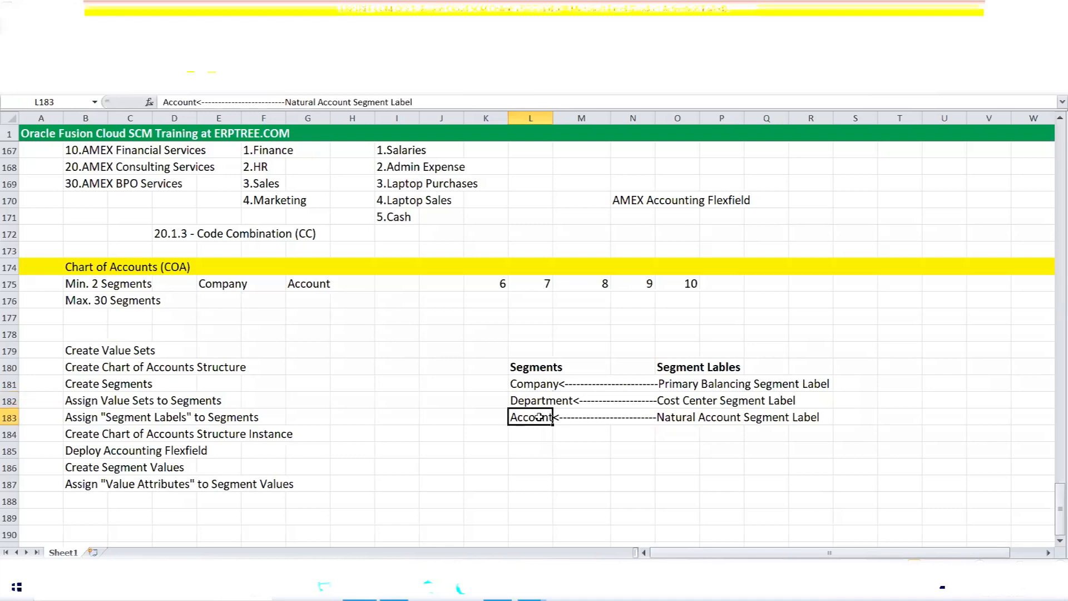
pyautogui.hotkey('alt', 'Tab')
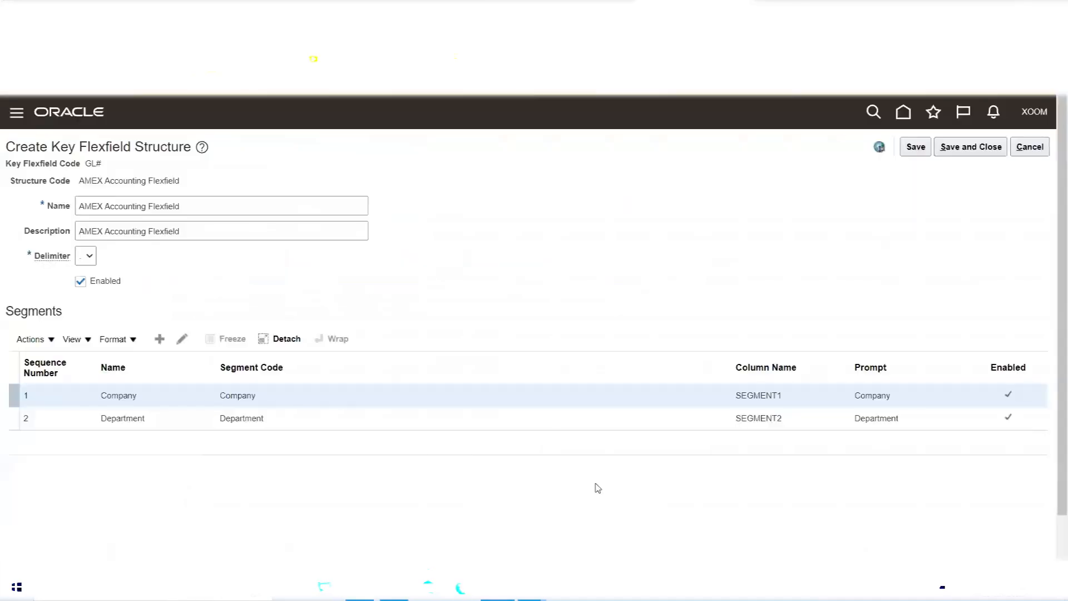
# Add a third segment to the structure with the segment code Account
pyautogui.click(159, 339)
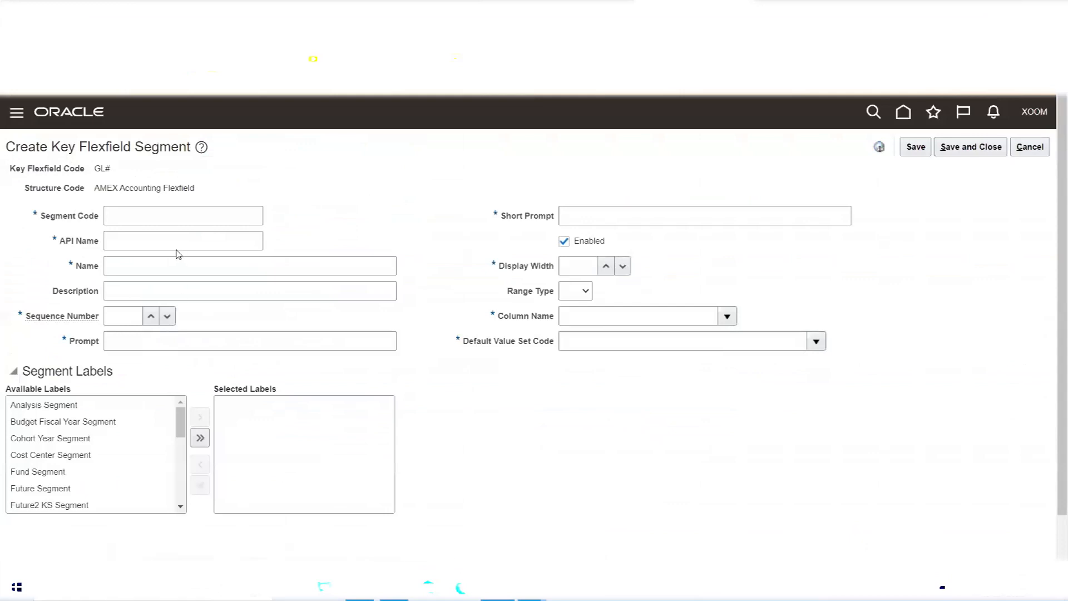
pyautogui.click(155, 223)
pyautogui.write('Account')
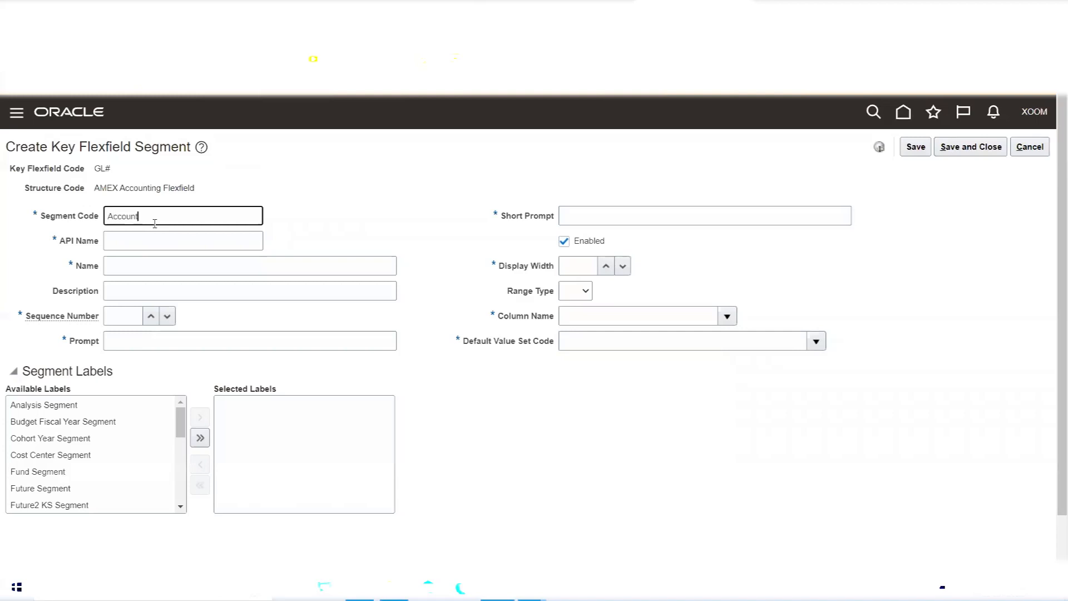
pyautogui.press('Tab')
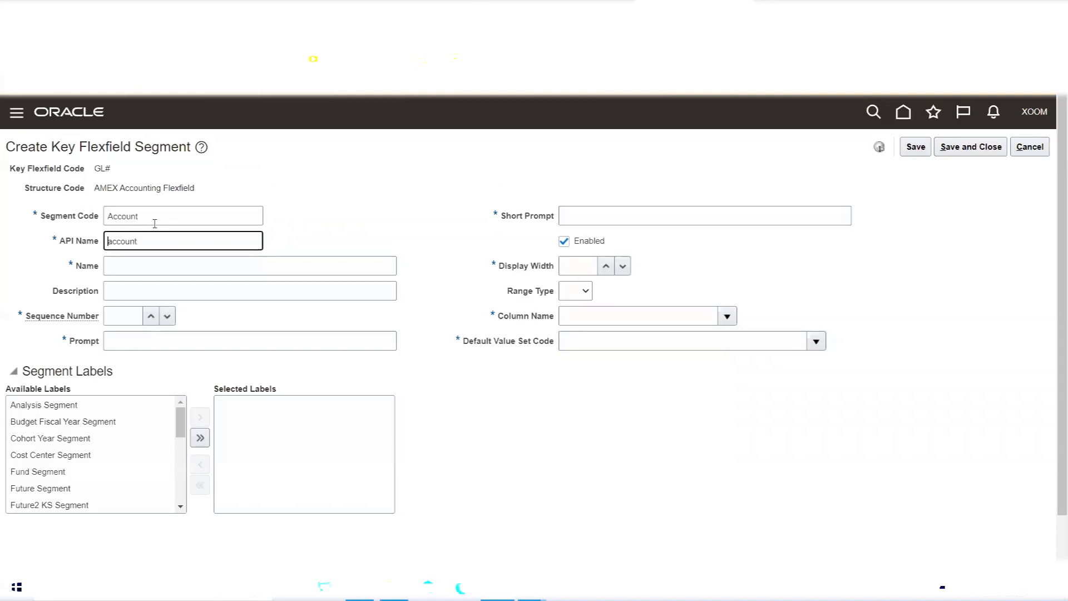
pyautogui.click(68, 217)
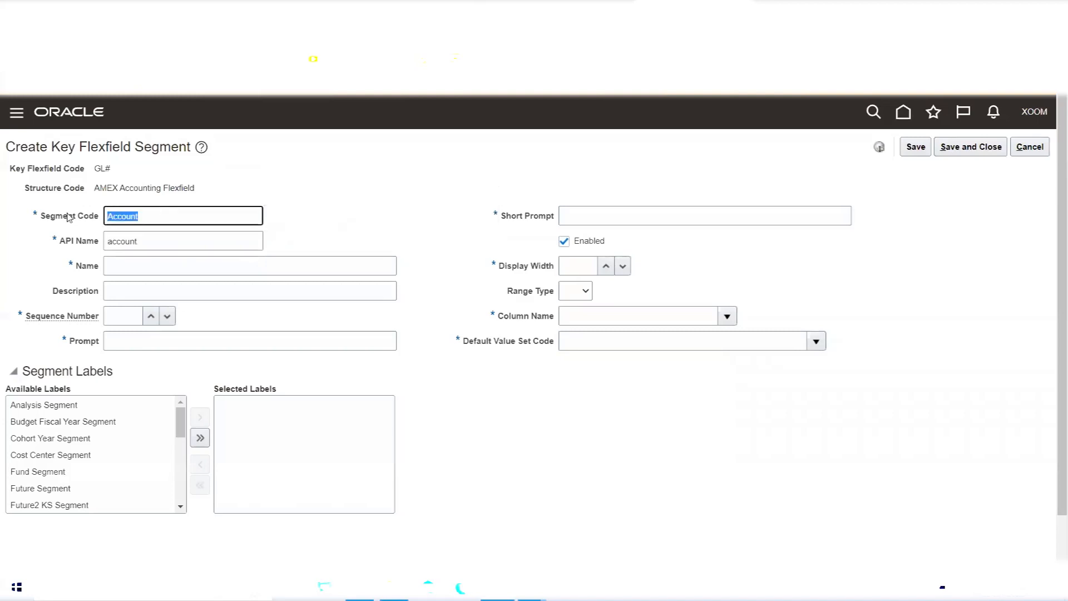
# Set the Account segment's name, description and prompt to Account, with sequence number 3
pyautogui.click(126, 267)
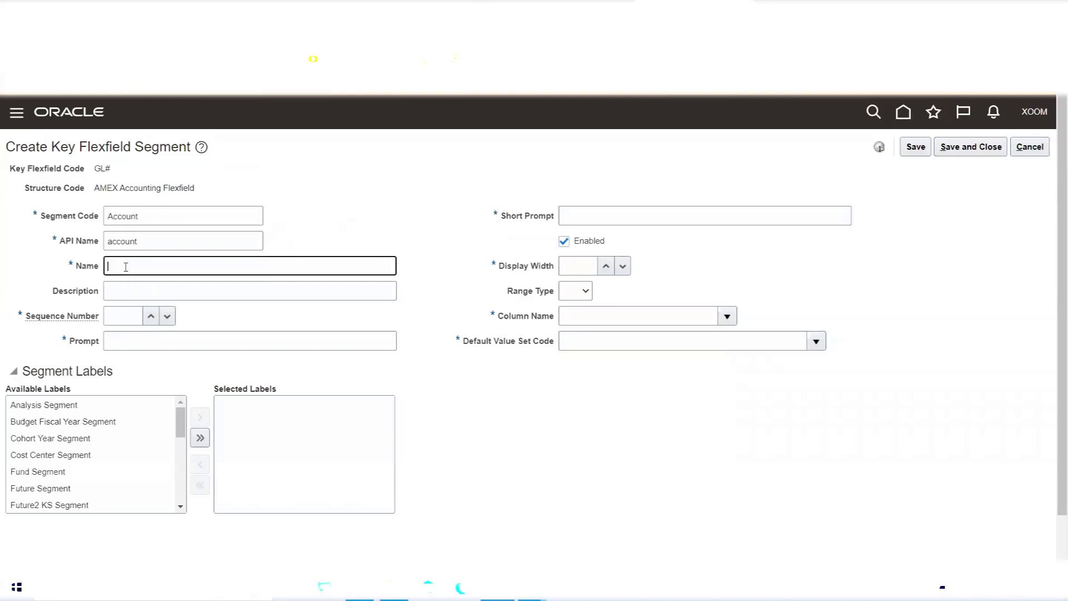
pyautogui.write('Account')
pyautogui.press('Tab')
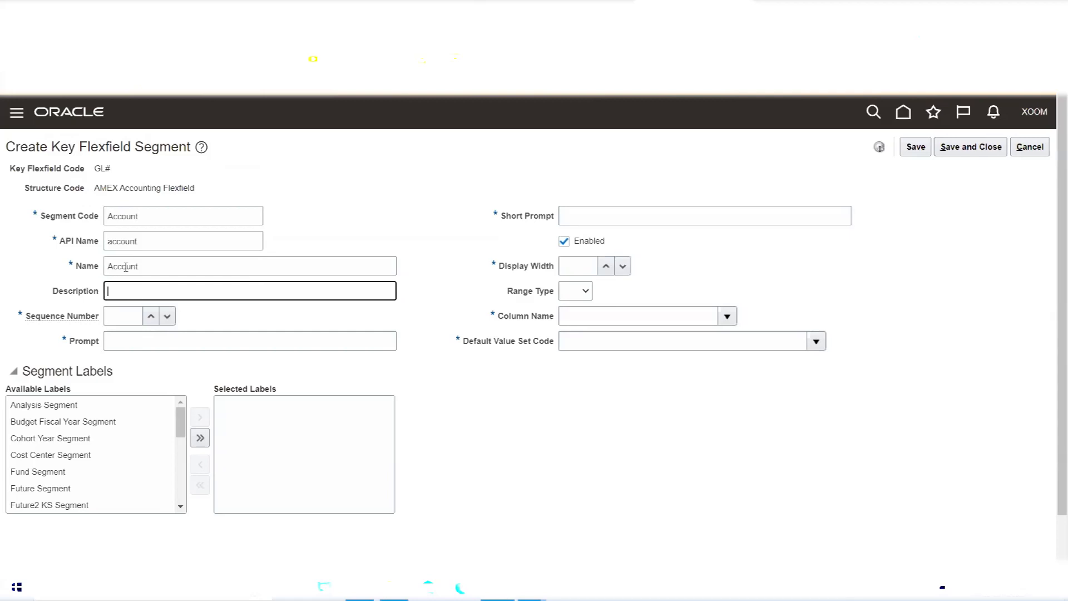
pyautogui.write('Account')
pyautogui.press('Tab')
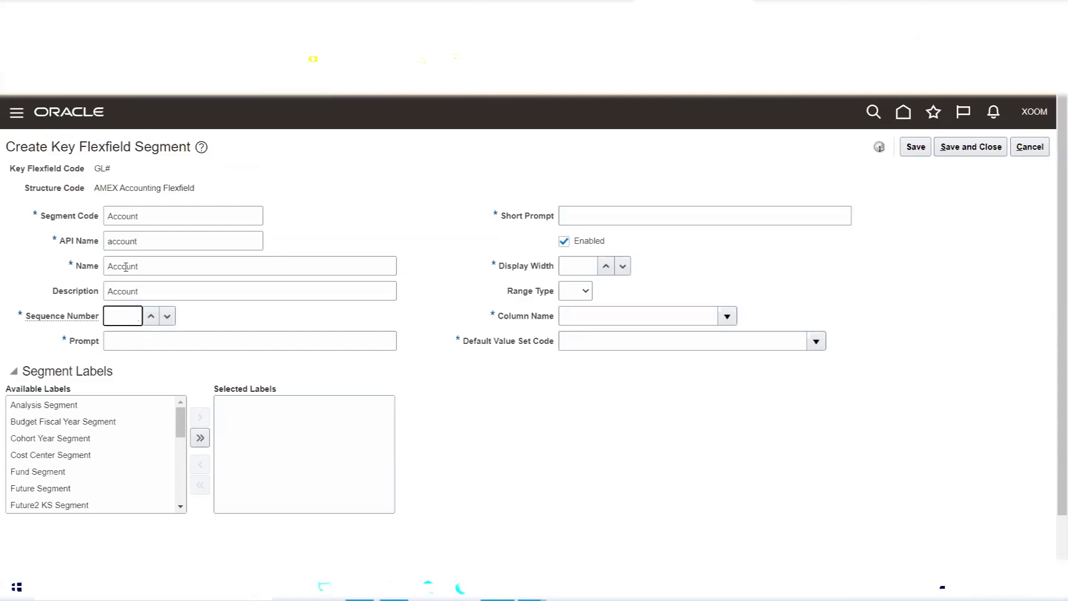
pyautogui.write('3')
pyautogui.click(135, 341)
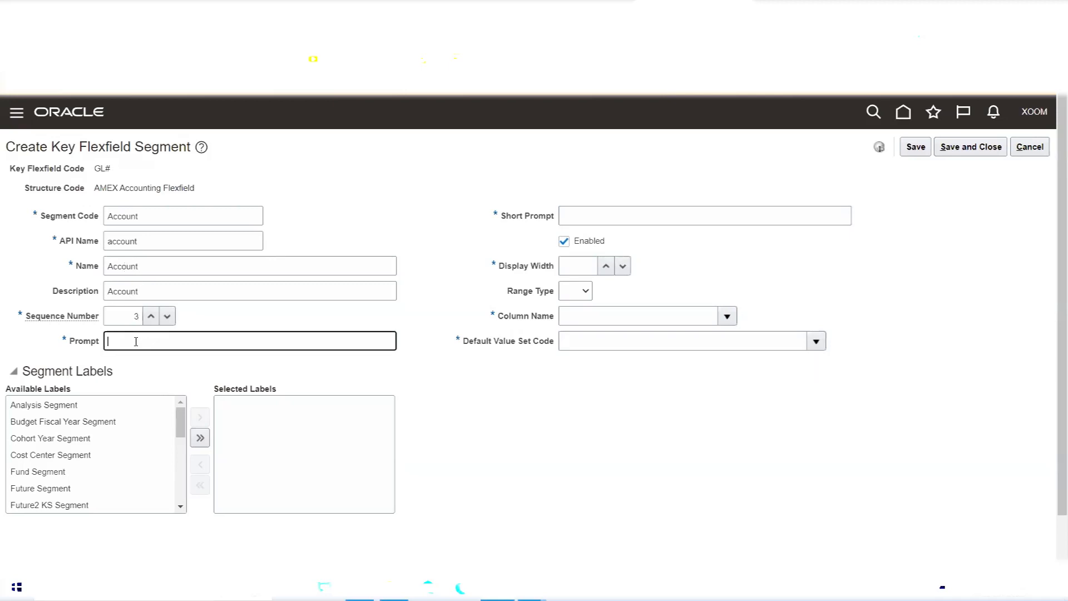
pyautogui.write('Account')
# Set the Account segment's short prompt to ACCT, its display width to 30 and its column name to SEGMENT3
pyautogui.click(621, 223)
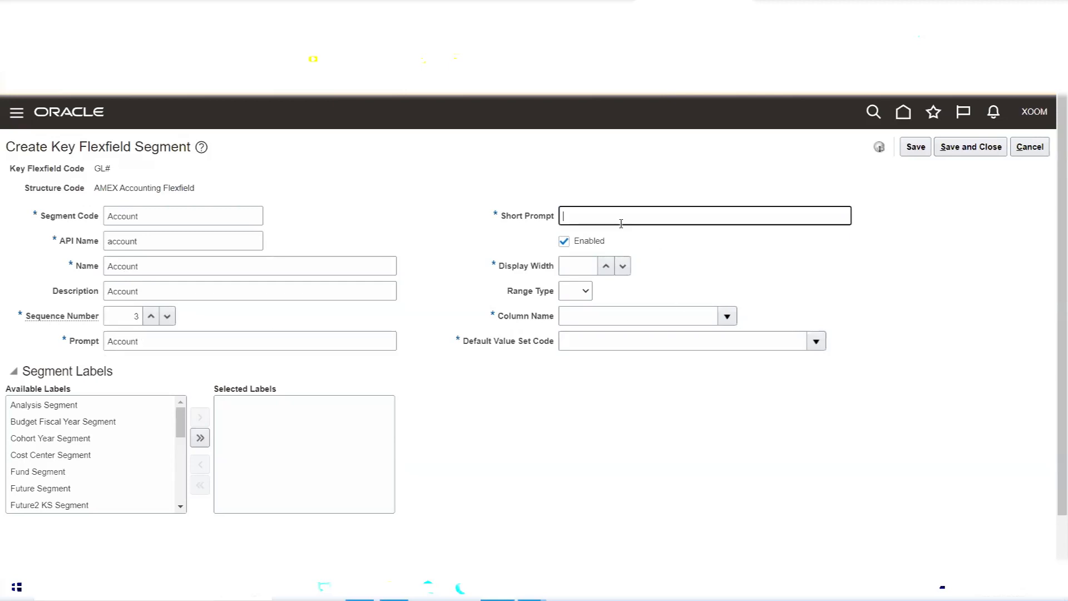
pyautogui.write('ACCT')
pyautogui.click(563, 266)
pyautogui.write('30')
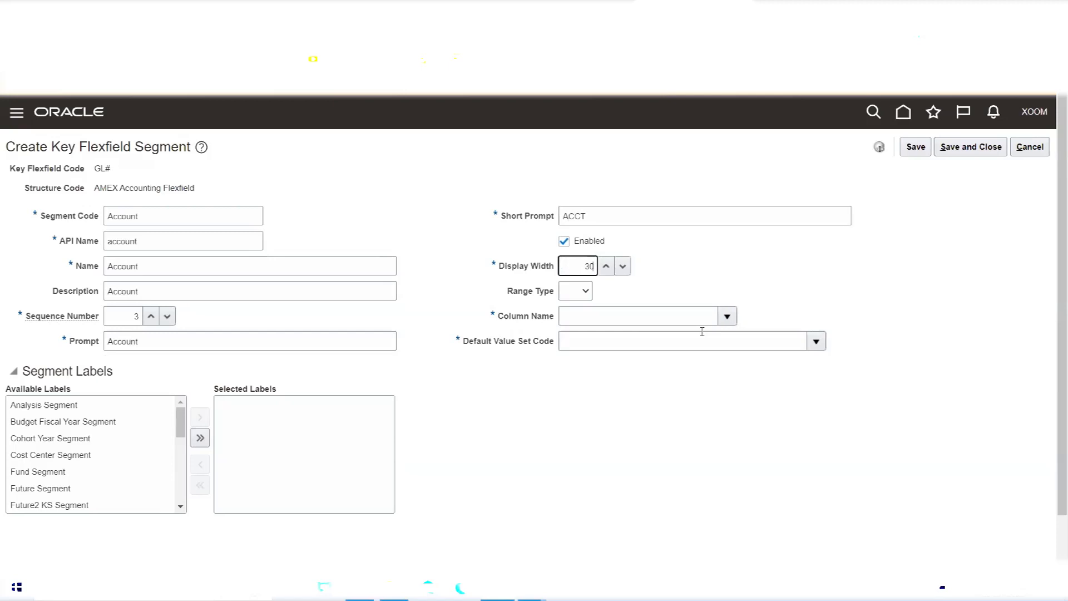
pyautogui.click(726, 317)
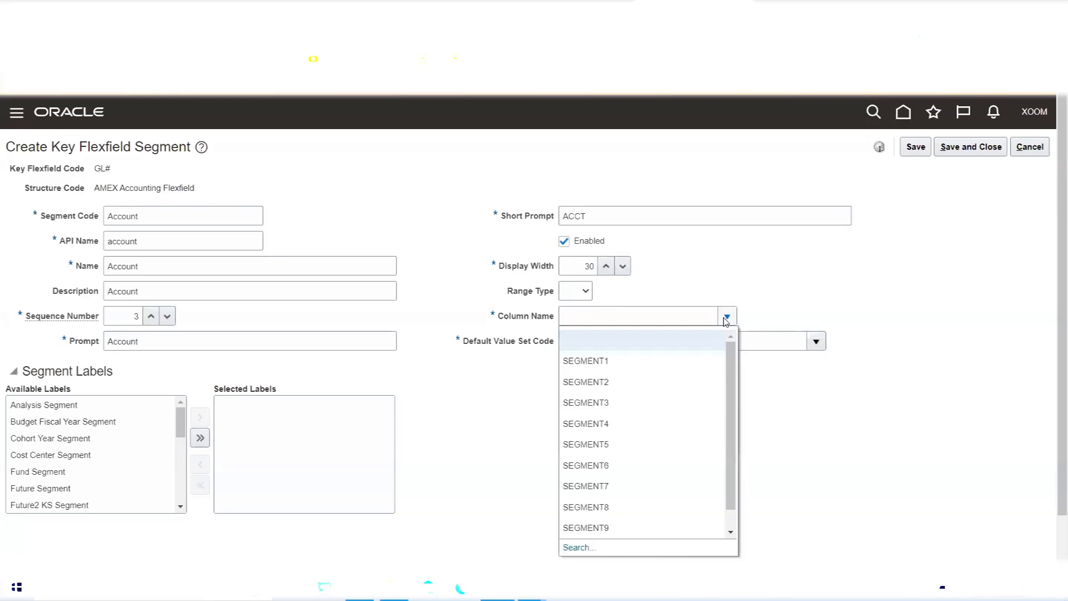
pyautogui.click(614, 402)
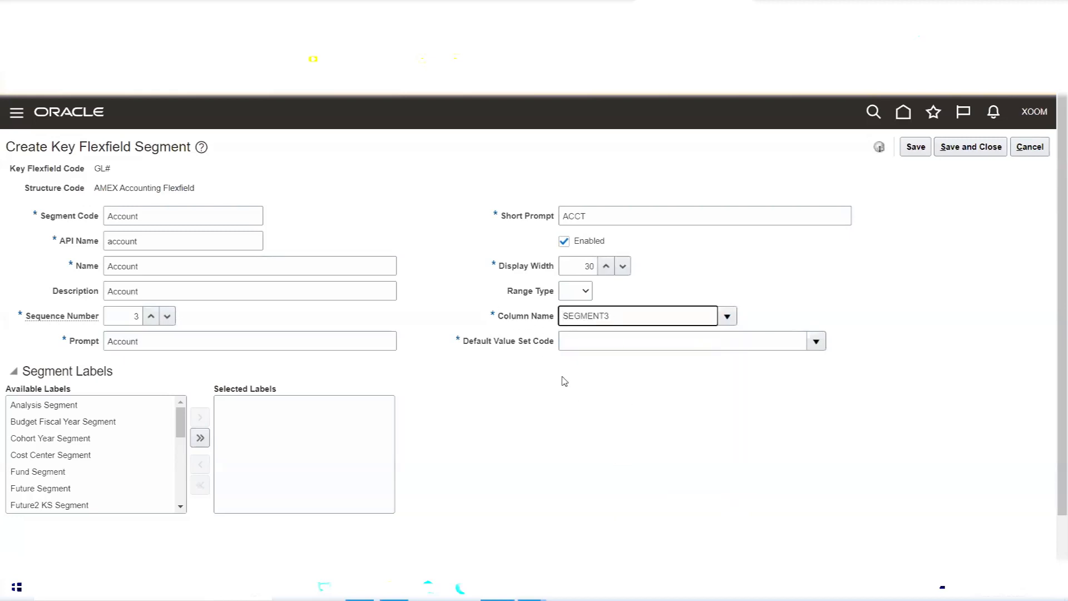
# Search the value sets for AMEX Acc and assign AMEX Account as the Account segment's default value set
pyautogui.tripleClick(542, 348)
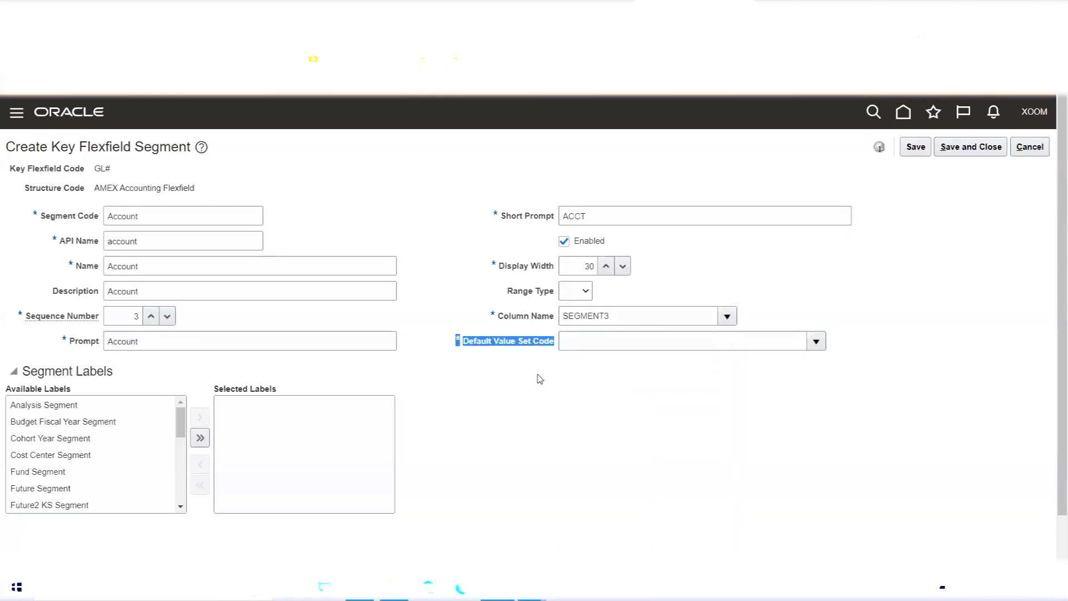
pyautogui.click(816, 342)
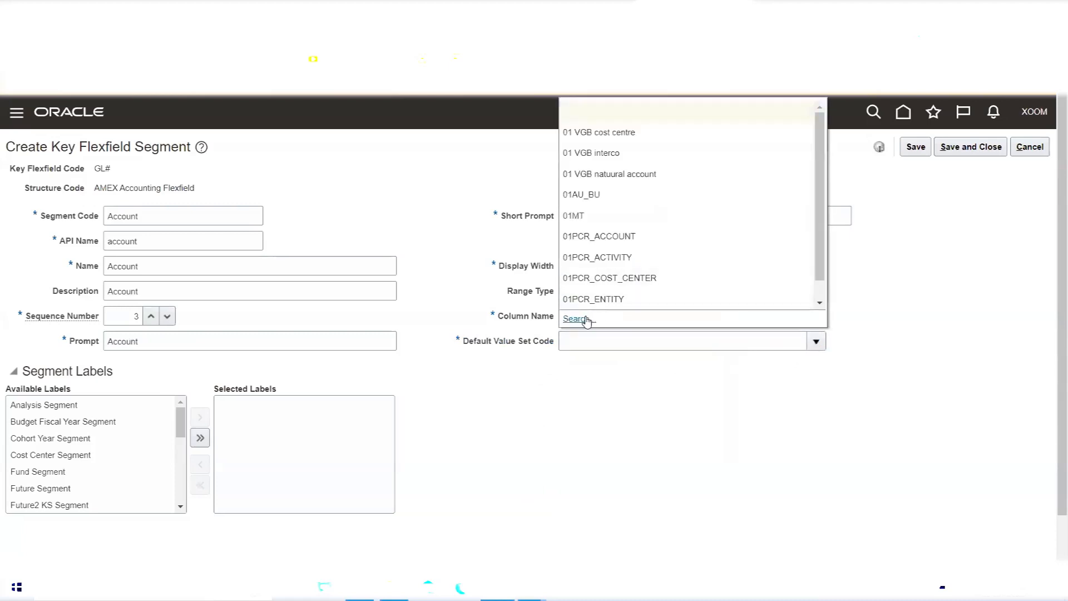
pyautogui.click(588, 318)
pyautogui.click(270, 266)
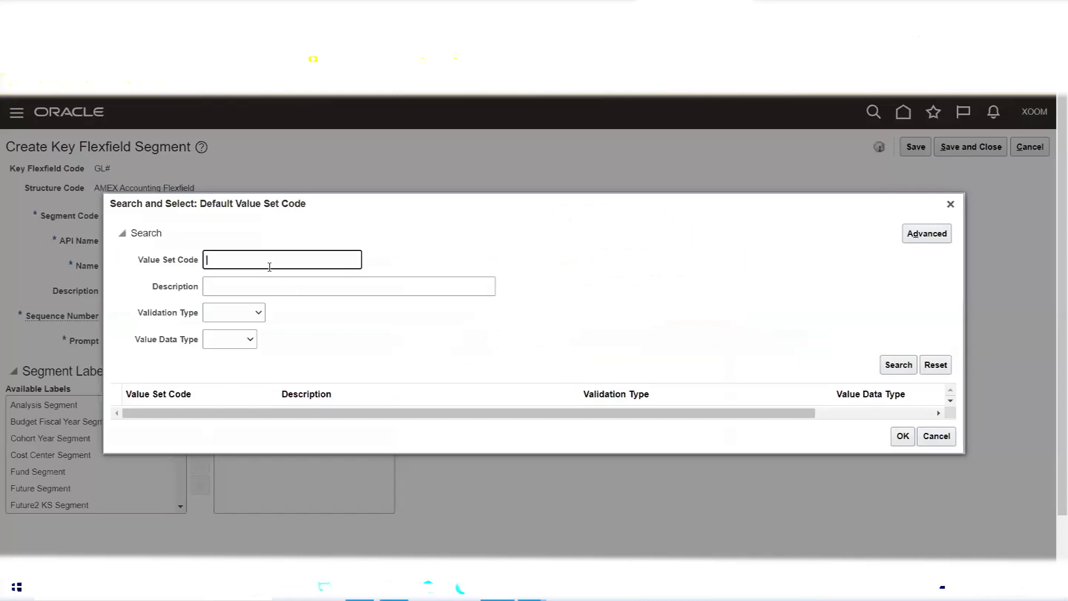
pyautogui.write('AMEX Acc')
pyautogui.click(900, 364)
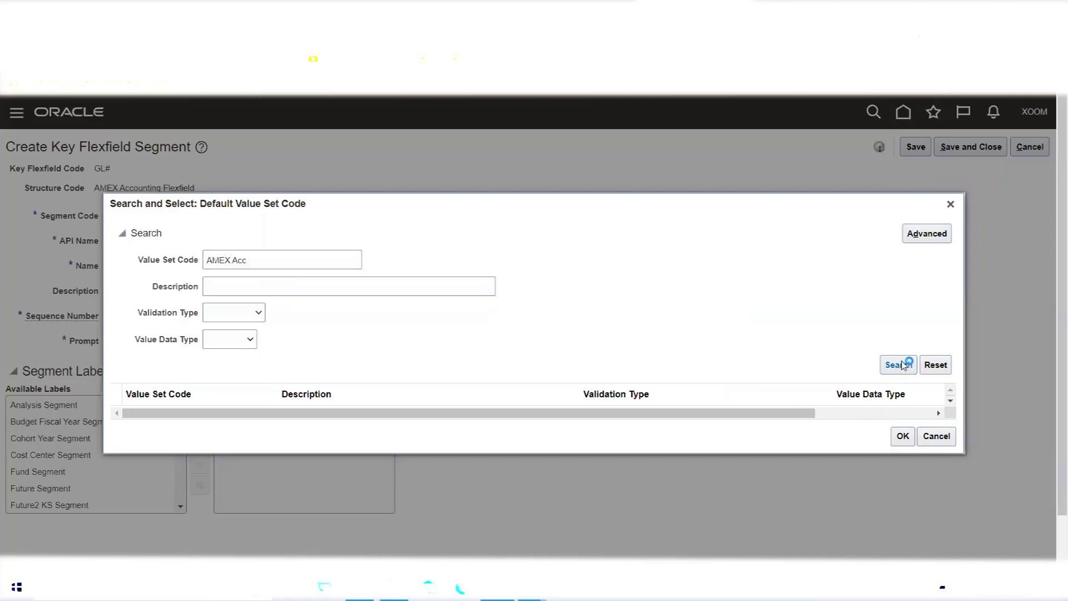
pyautogui.click(195, 405)
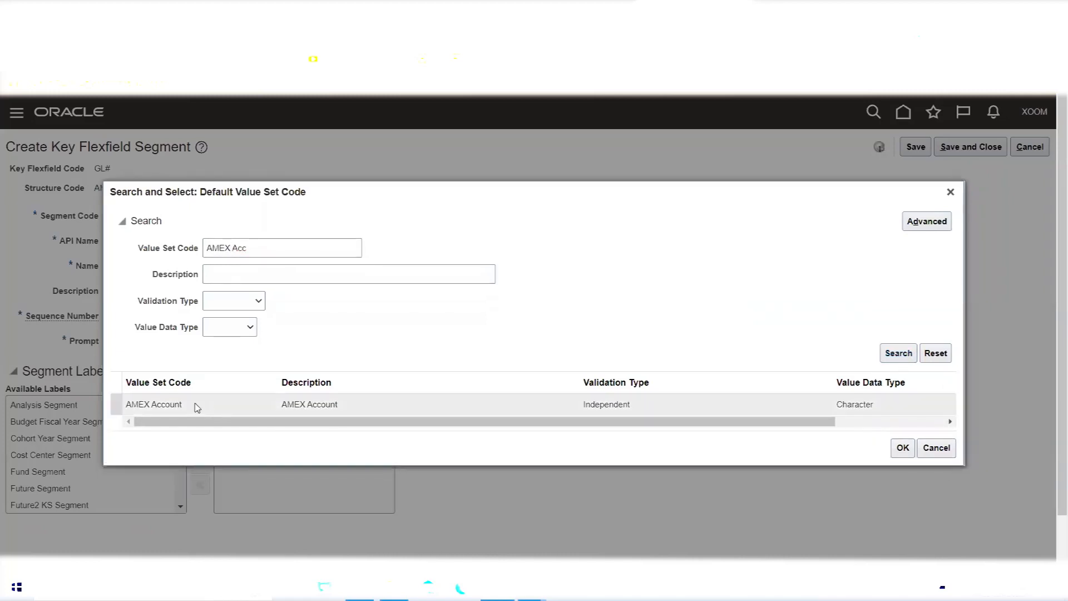
pyautogui.click(901, 448)
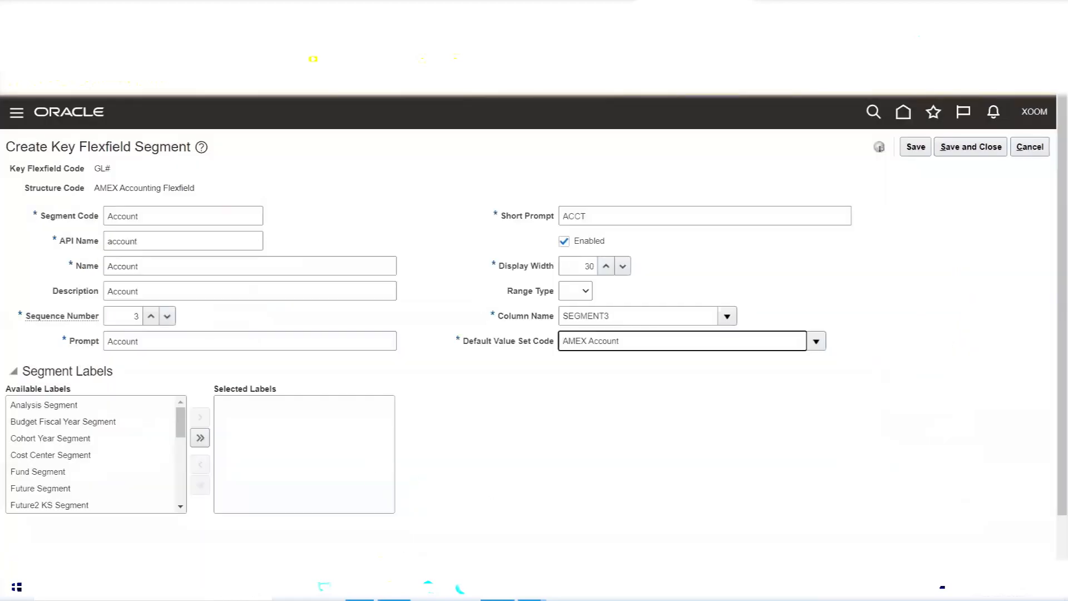
# Check the Account segment's label in the Excel workbook, return to Oracle Fusion and assign the Natural Account Segment label
pyautogui.click(360, 587)
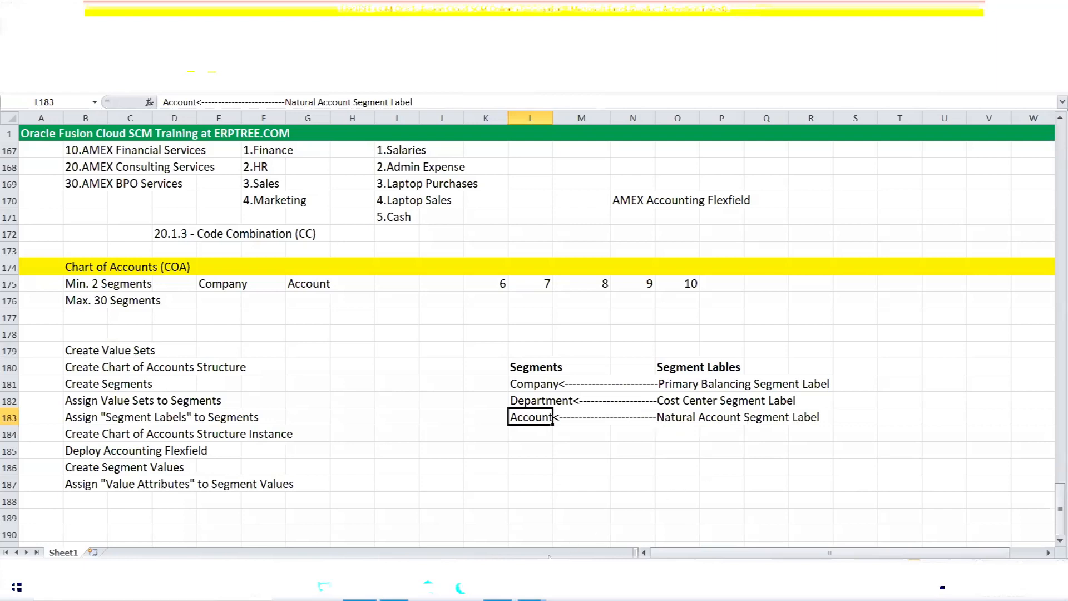
pyautogui.click(531, 587)
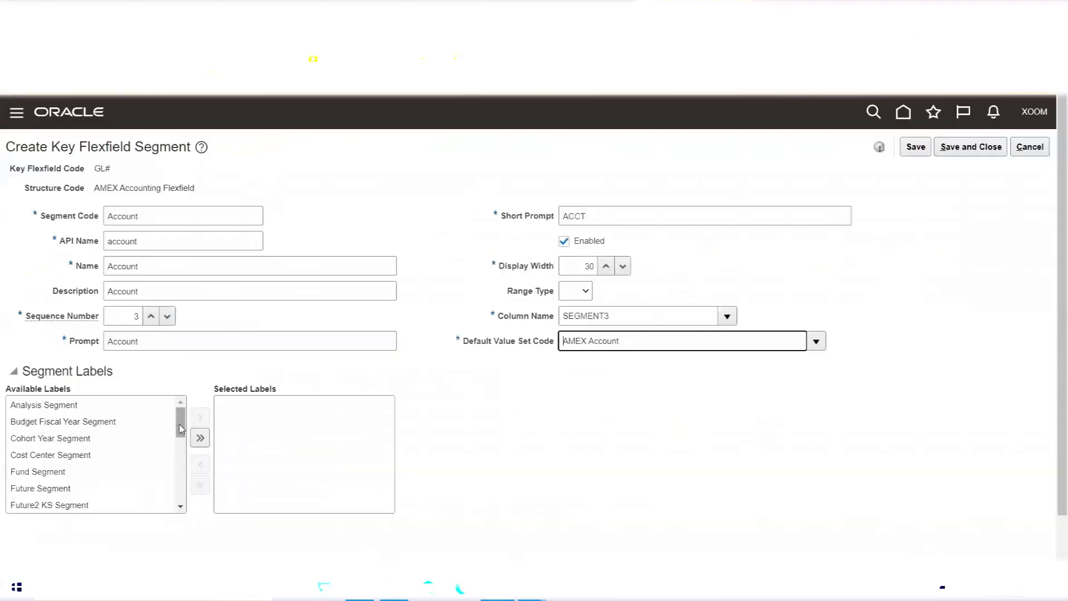
pyautogui.moveTo(181, 429); pyautogui.dragTo(174, 489)
pyautogui.click(72, 444)
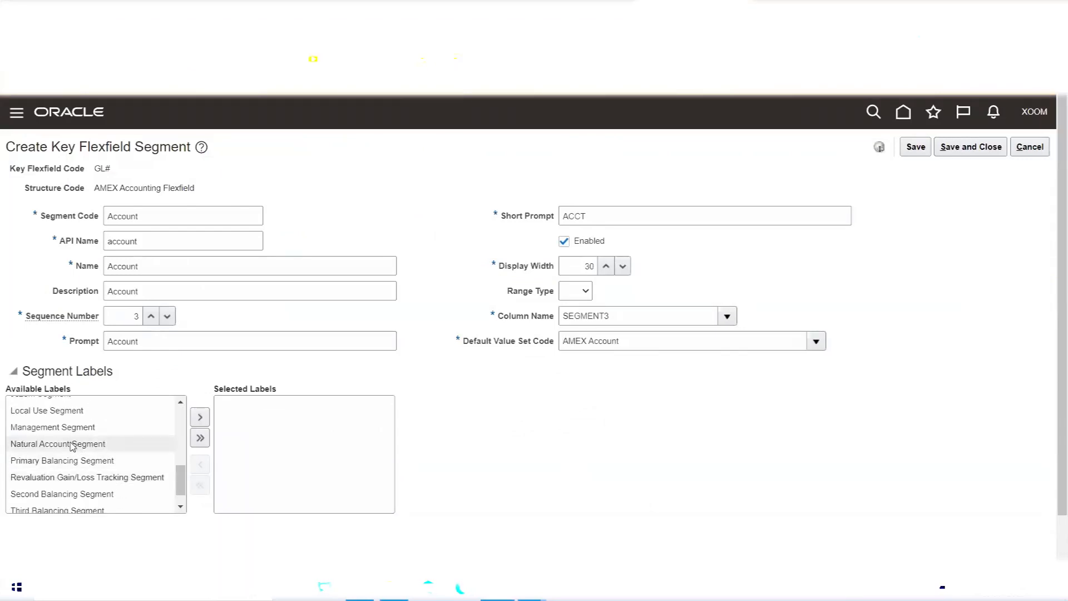
pyautogui.doubleClick(72, 445)
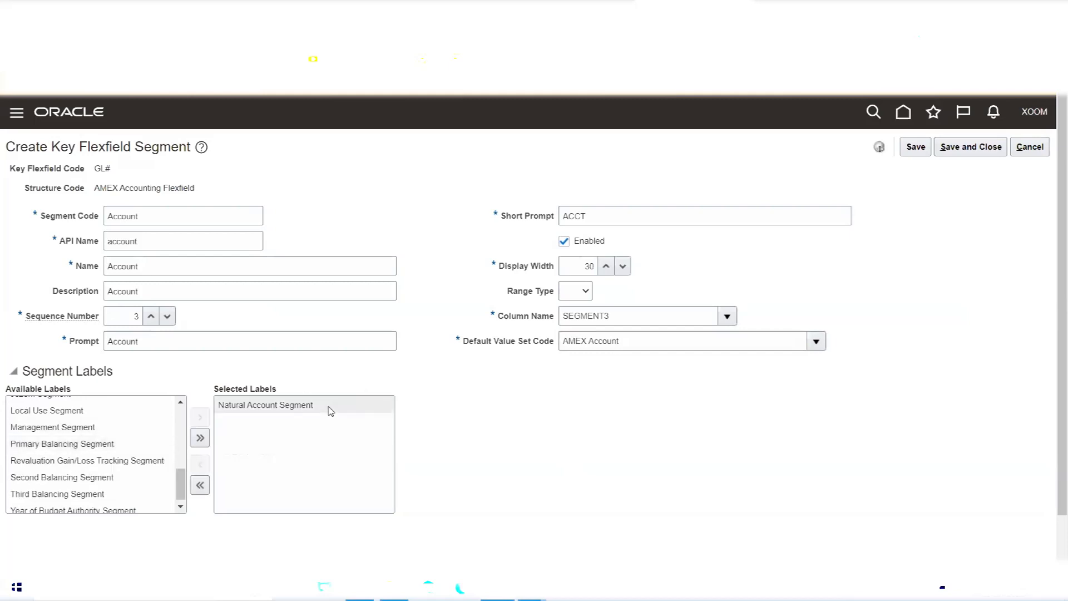
# Save and close the Account segment and its structure, returning to the Manage Chart of Accounts Structures page
pyautogui.click(960, 149)
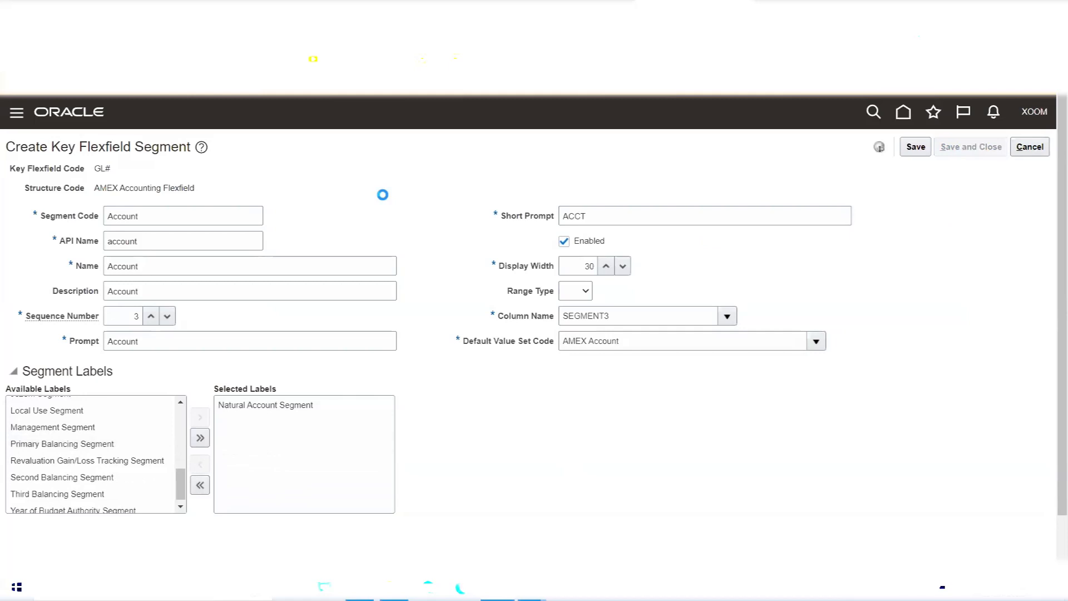
pyautogui.click(978, 152)
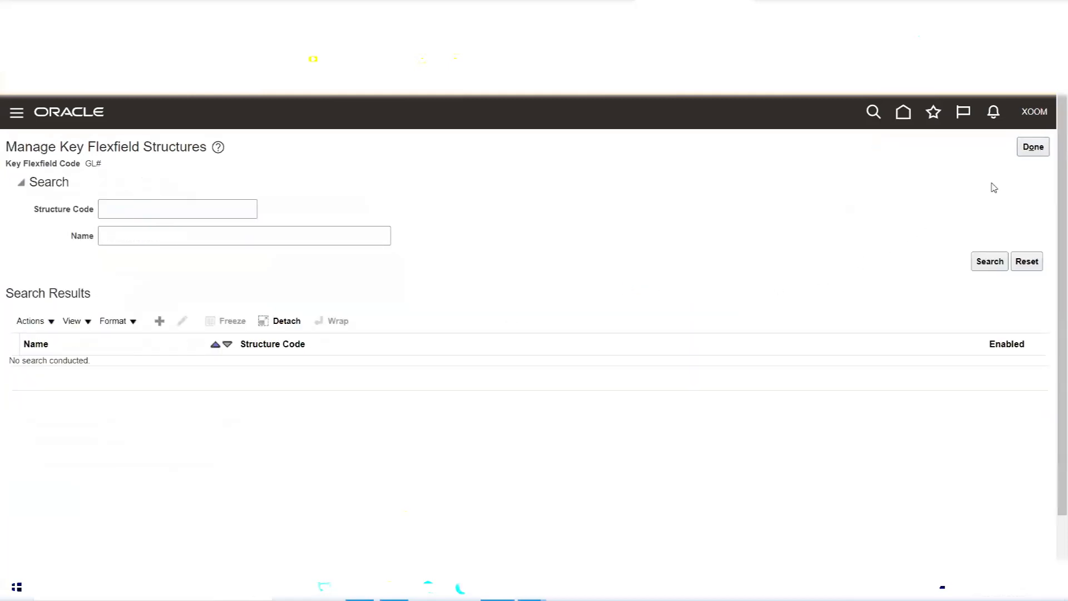
pyautogui.click(1031, 147)
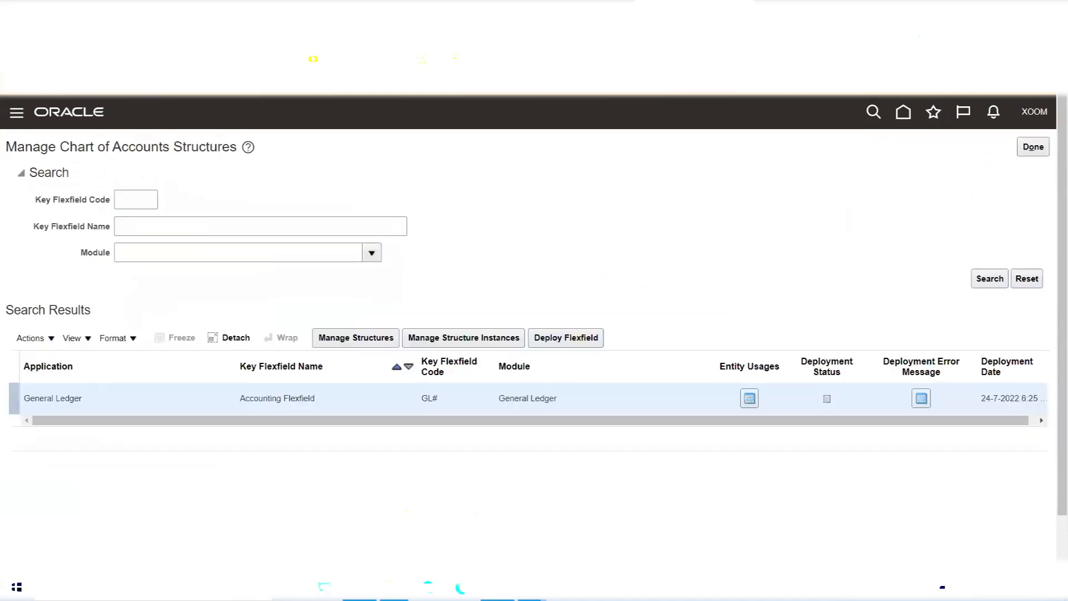
# Switch to the Excel workbook and review the chart of accounts setup list, from Create Value Sets to Create Chart of Accounts Structure Instance
pyautogui.click(360, 589)
pyautogui.moveTo(75, 355); pyautogui.dragTo(218, 373)
pyautogui.moveTo(73, 390); pyautogui.dragTo(219, 403)
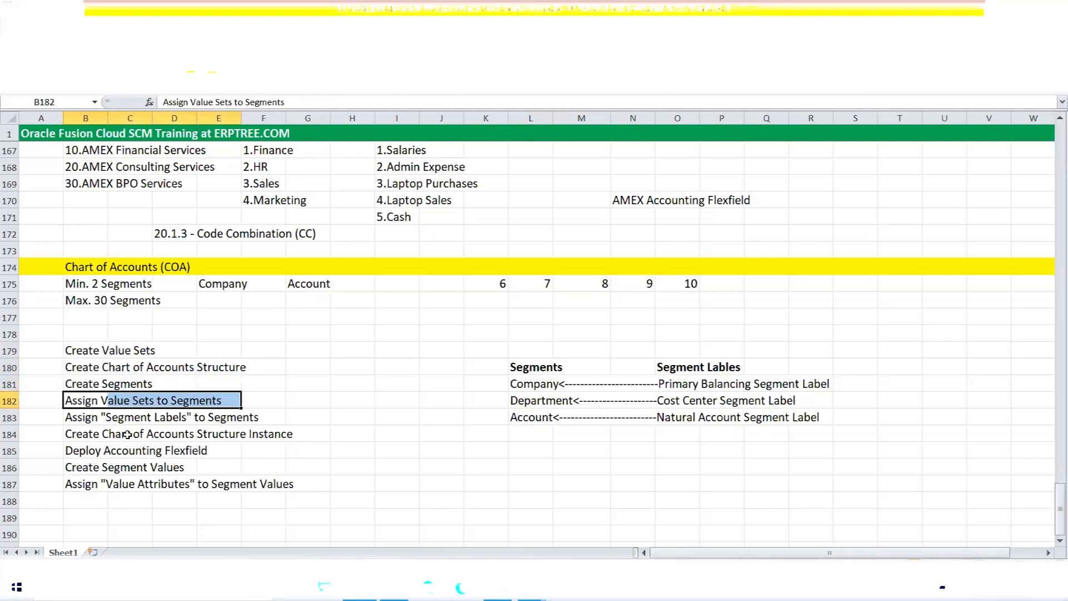
pyautogui.moveTo(68, 418); pyautogui.dragTo(248, 415)
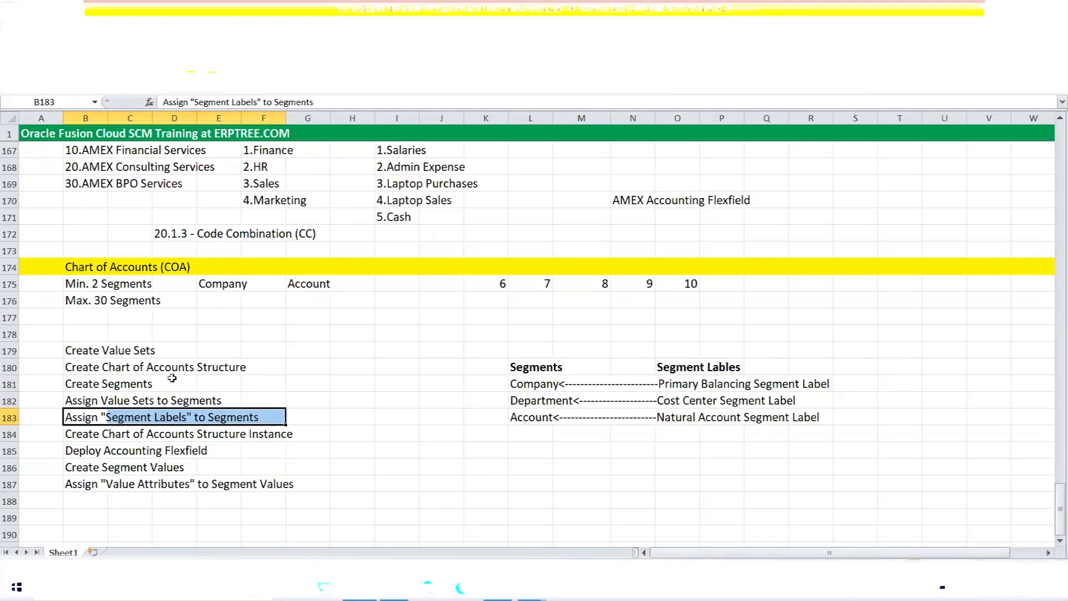
pyautogui.moveTo(89, 368); pyautogui.dragTo(246, 415)
pyautogui.moveTo(82, 438); pyautogui.dragTo(315, 438)
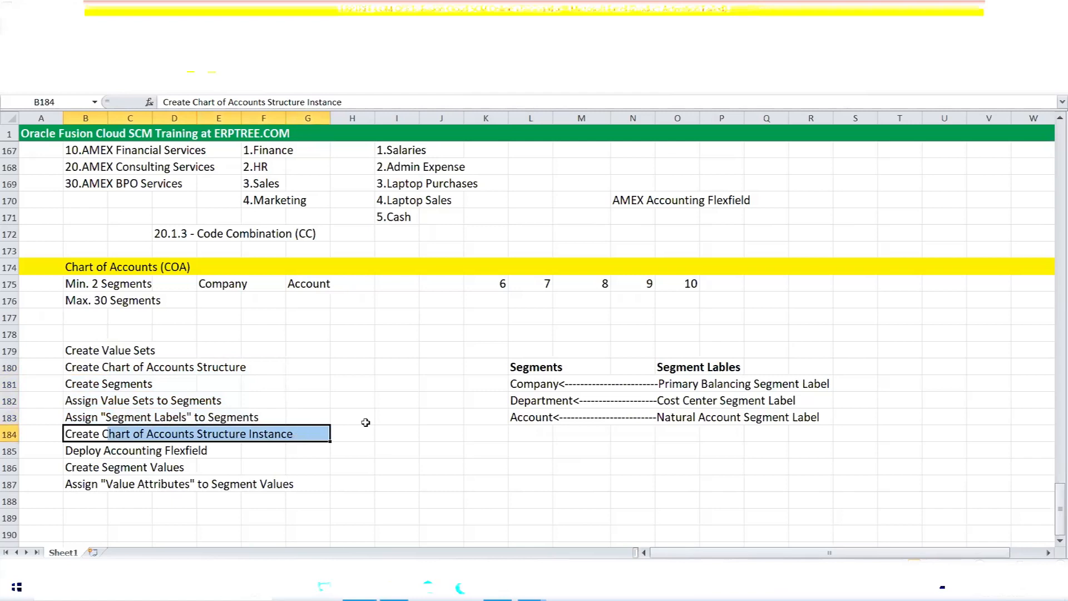
pyautogui.click(65, 364)
pyautogui.moveTo(65, 364); pyautogui.dragTo(278, 414)
pyautogui.moveTo(67, 433); pyautogui.dragTo(305, 434)
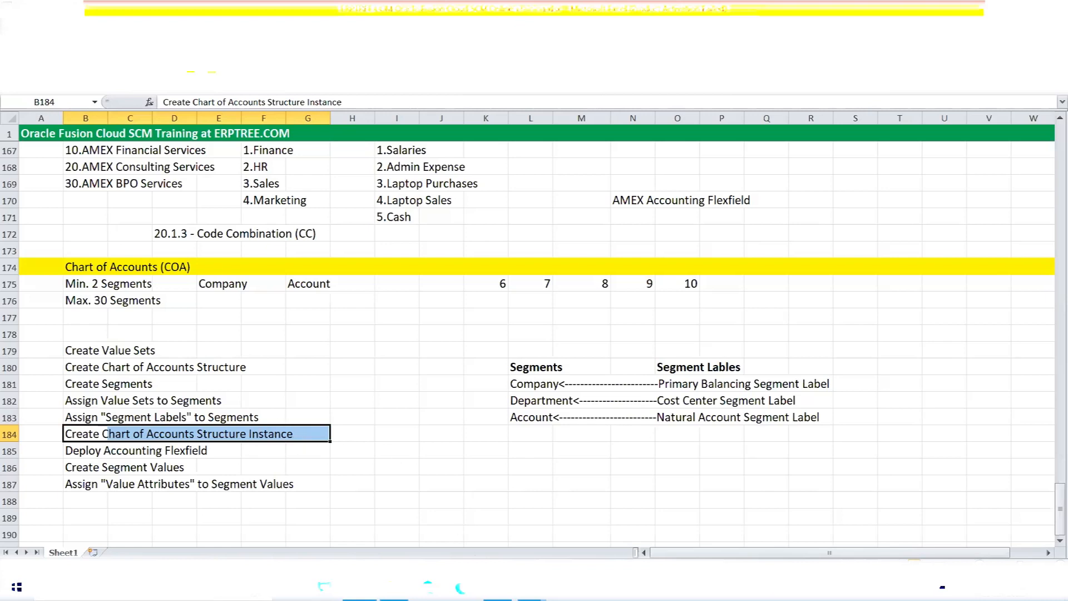
# Switch back to Oracle Fusion, search the key flexfield structures by structure code AMEX ACC, and close the structures page
pyautogui.click(497, 588)
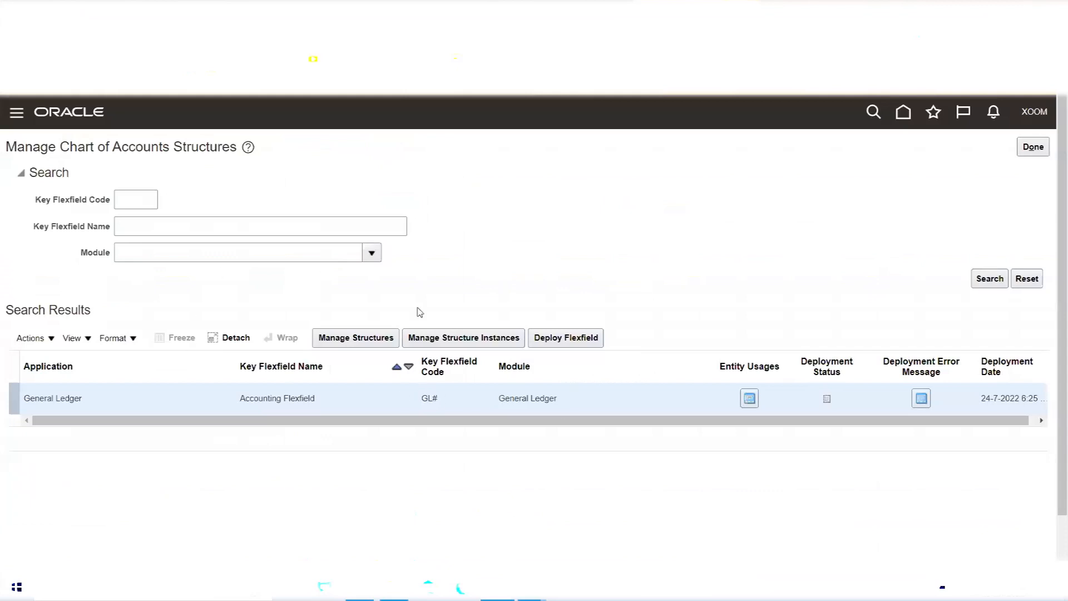
pyautogui.click(349, 345)
pyautogui.click(349, 344)
pyautogui.click(207, 209)
pyautogui.write('MAEX ACC')
pyautogui.press('BackSpace')
pyautogui.press('BackSpace')
pyautogui.press('BackSpace')
pyautogui.press('BackSpace')
pyautogui.press('BackSpace')
pyautogui.press('BackSpace')
pyautogui.press('BackSpace')
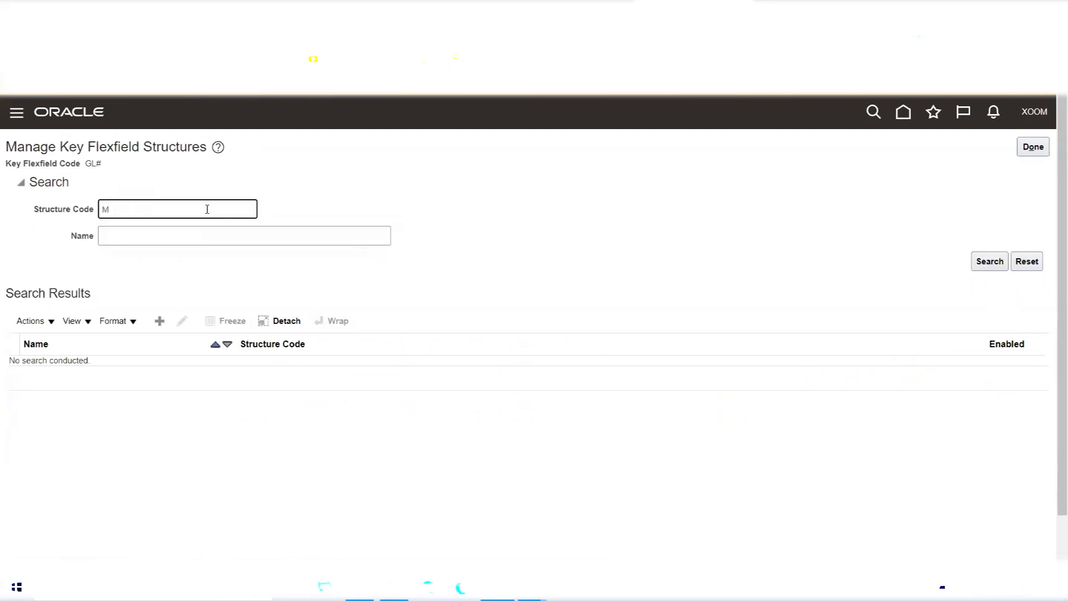
pyautogui.write('AMEX ACC')
pyautogui.click(979, 267)
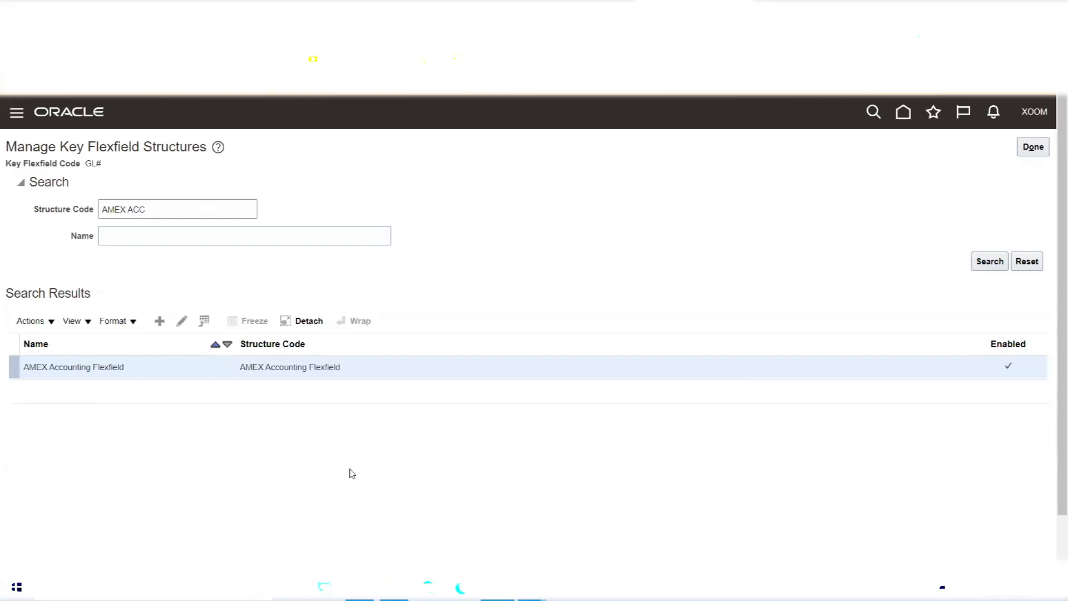
pyautogui.click(1032, 147)
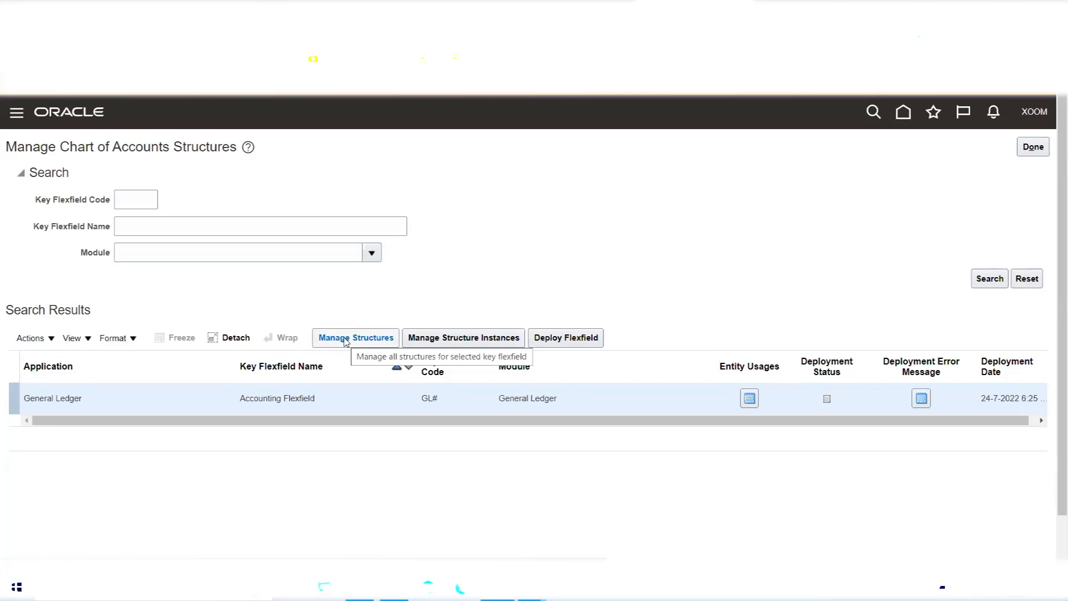
pyautogui.click(472, 343)
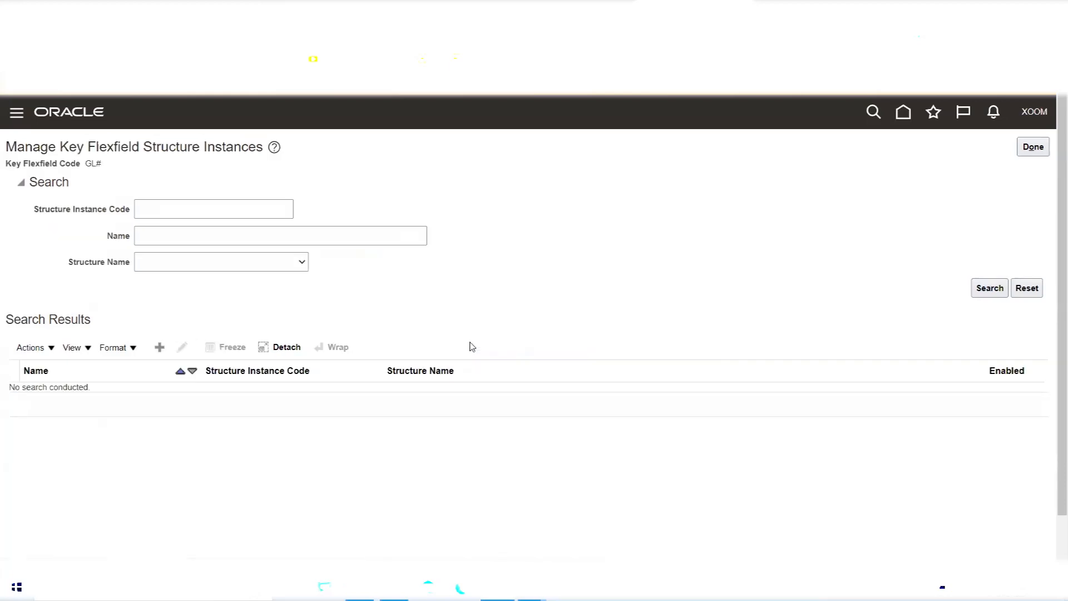
pyautogui.click(157, 354)
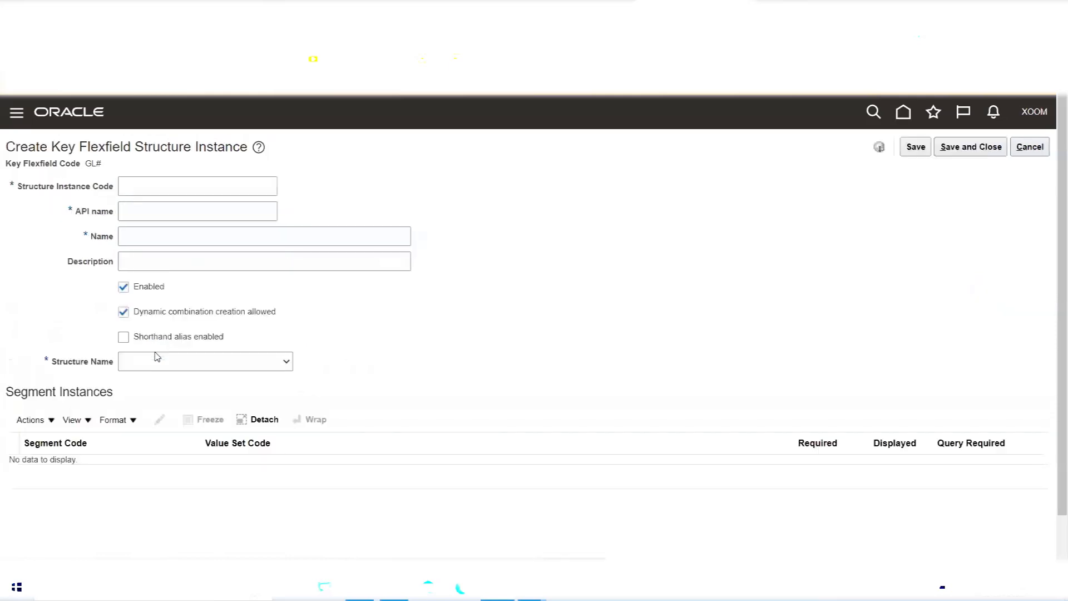
pyautogui.click(237, 181)
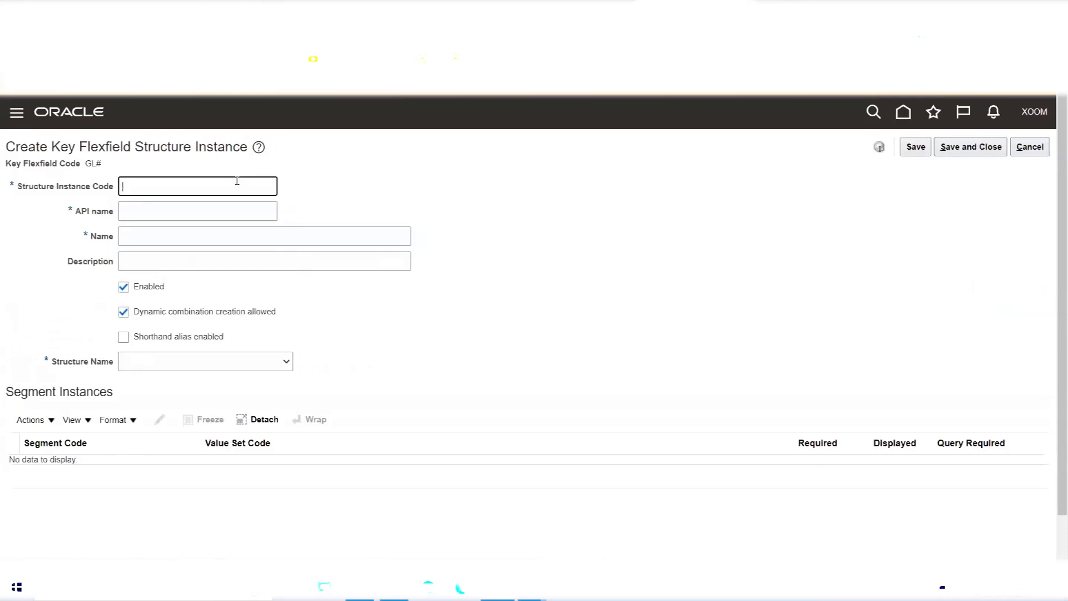
# Switch to the Excel workbook, enter AMEX Accounting Flex in cell N171, and compare it with the AMEX Accounting Flexfield entry above
pyautogui.click(530, 588)
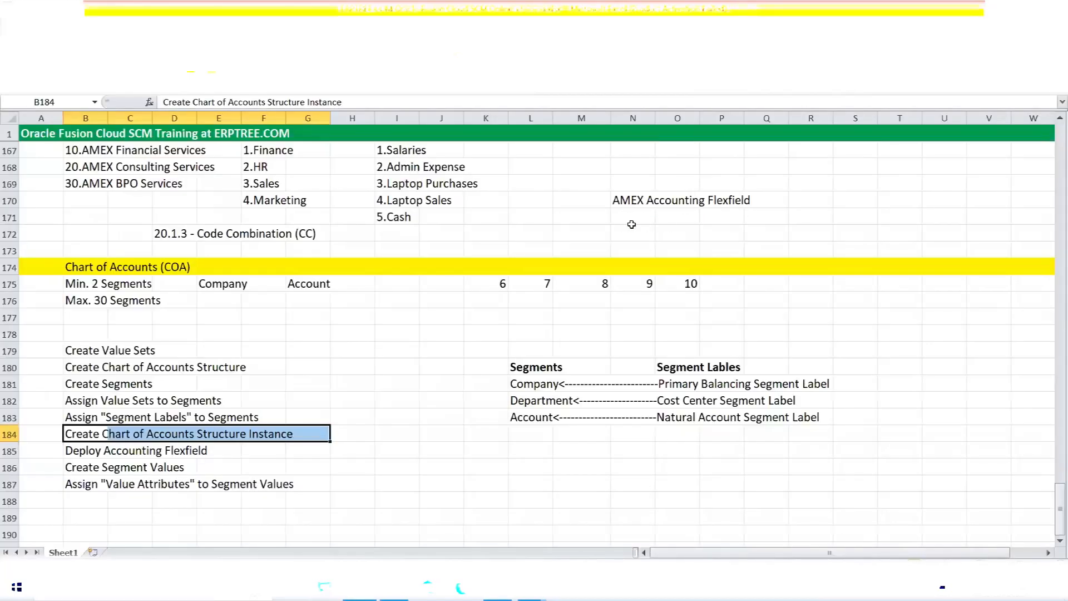
pyautogui.click(625, 217)
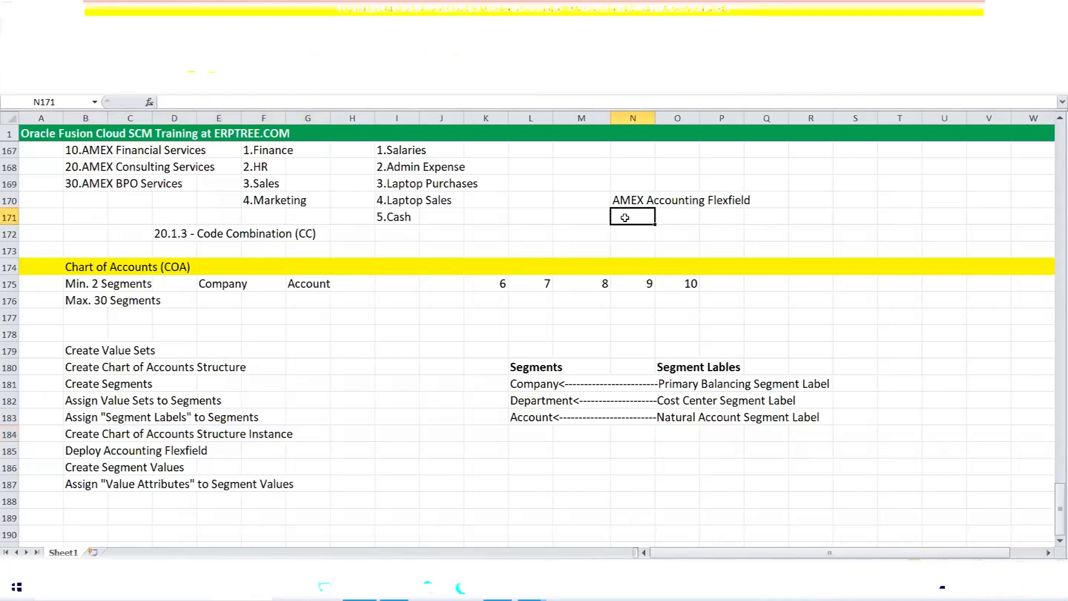
pyautogui.write('AMEX Accounting Flex')
pyautogui.press('BackSpace')
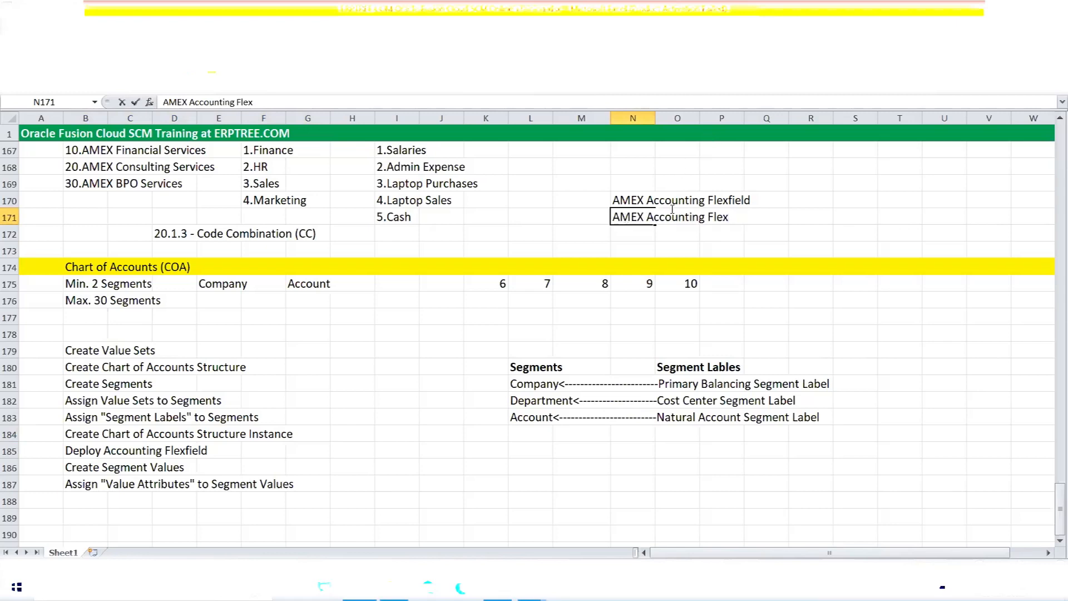
pyautogui.click(625, 229)
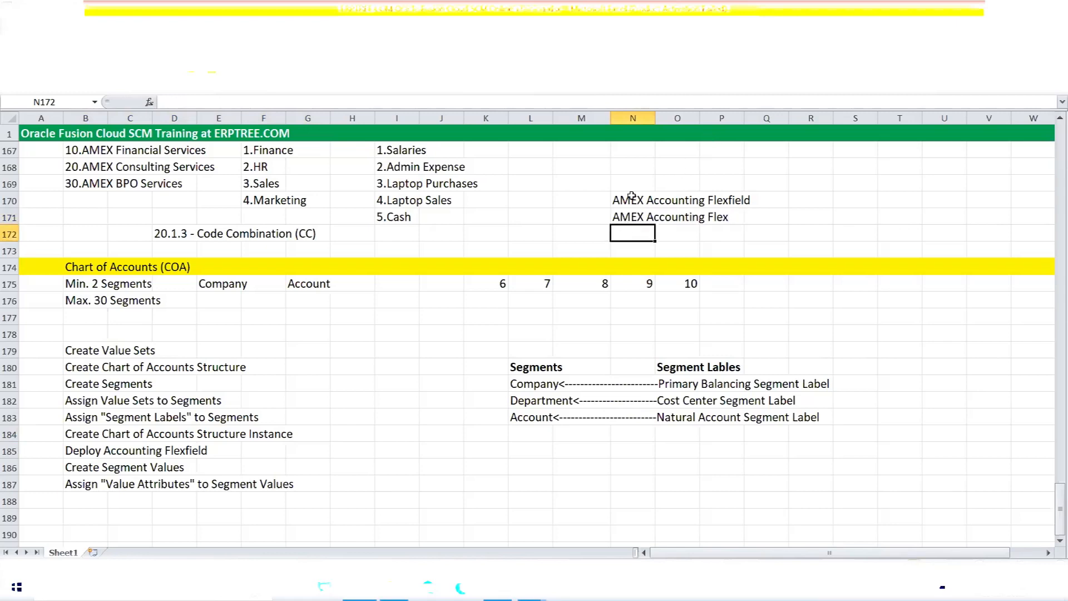
pyautogui.moveTo(634, 202); pyautogui.dragTo(759, 201)
pyautogui.moveTo(644, 218); pyautogui.dragTo(734, 218)
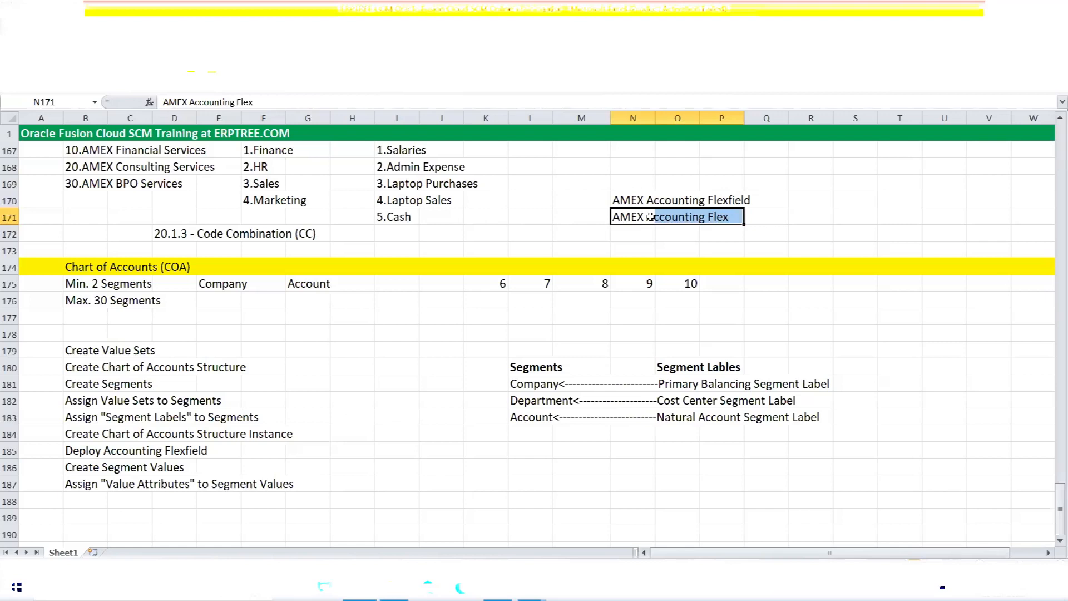
# Return to Oracle Fusion, cancel the blank structure instance form and close the structure instances page
pyautogui.hotkey('alt', 'Tab')
pyautogui.click(1029, 146)
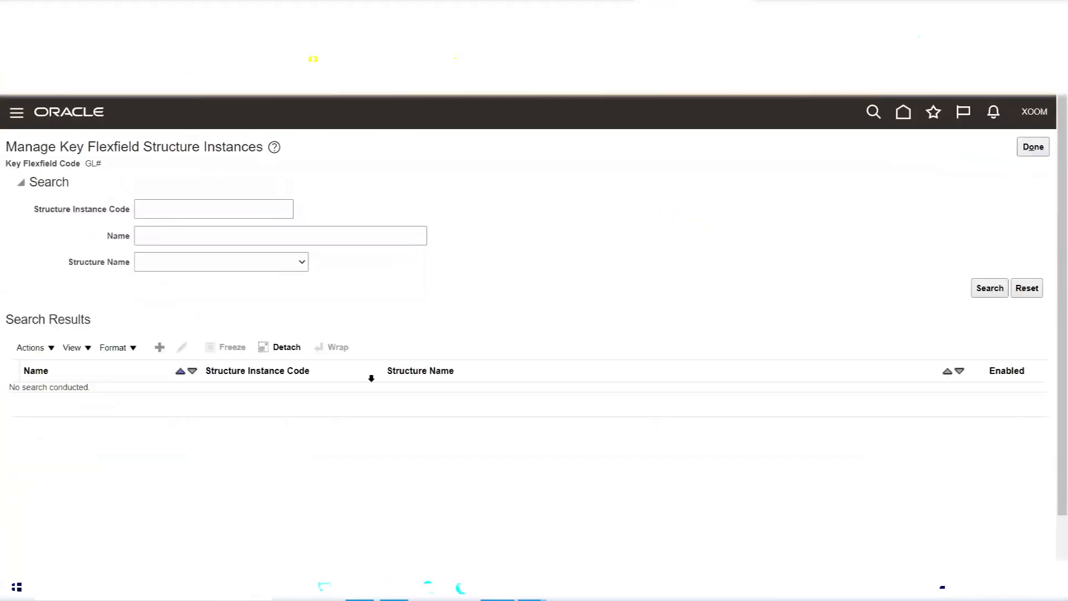
pyautogui.click(1033, 146)
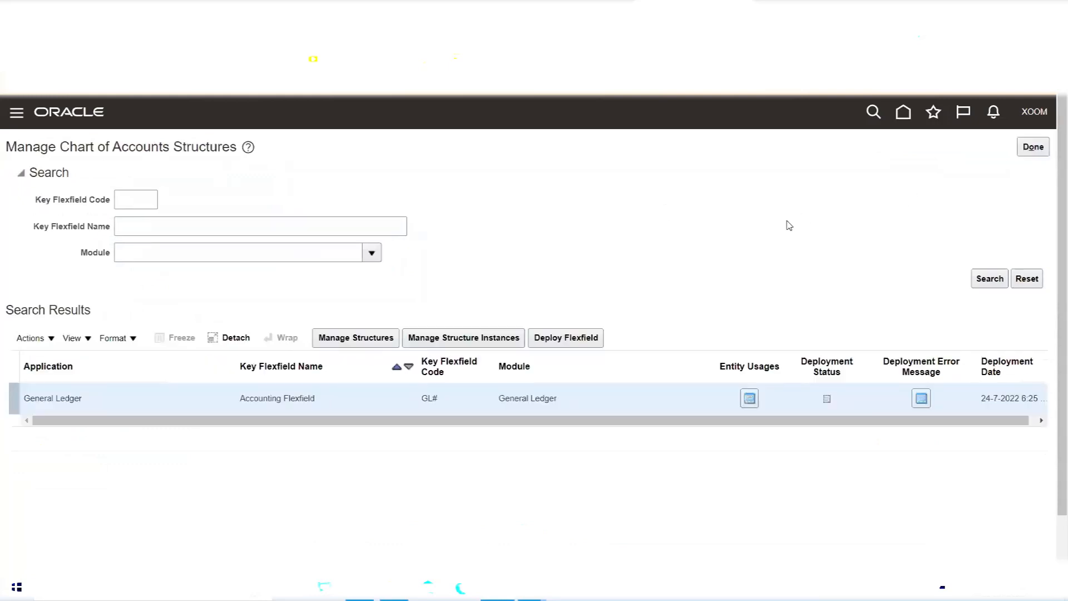
# Start a new key flexfield structure instance for the Accounting Flexfield with the structure instance code AMEX Accounting Flex
pyautogui.click(468, 340)
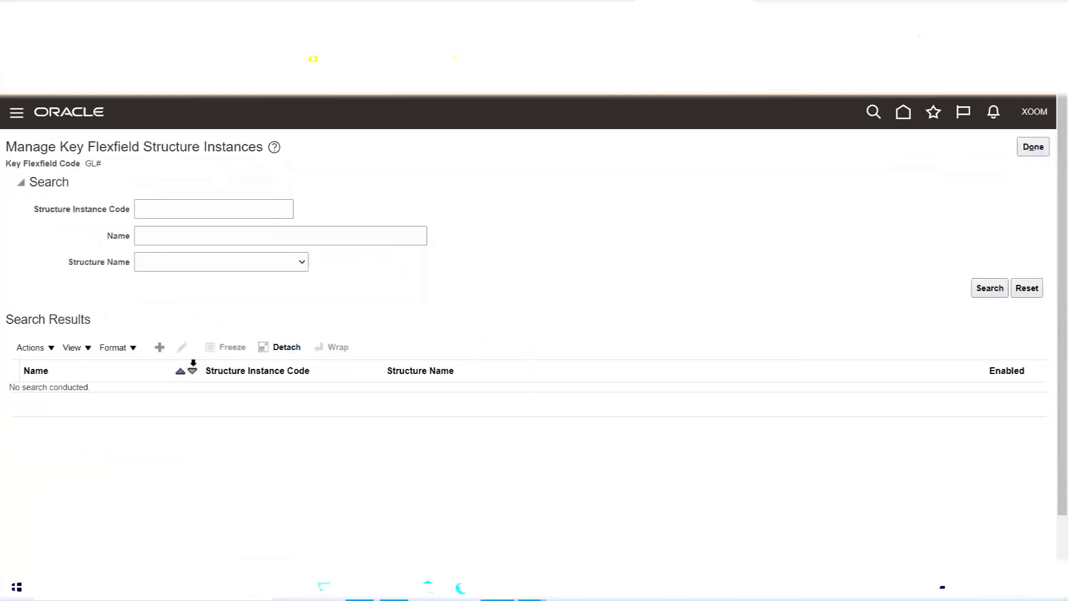
pyautogui.click(159, 352)
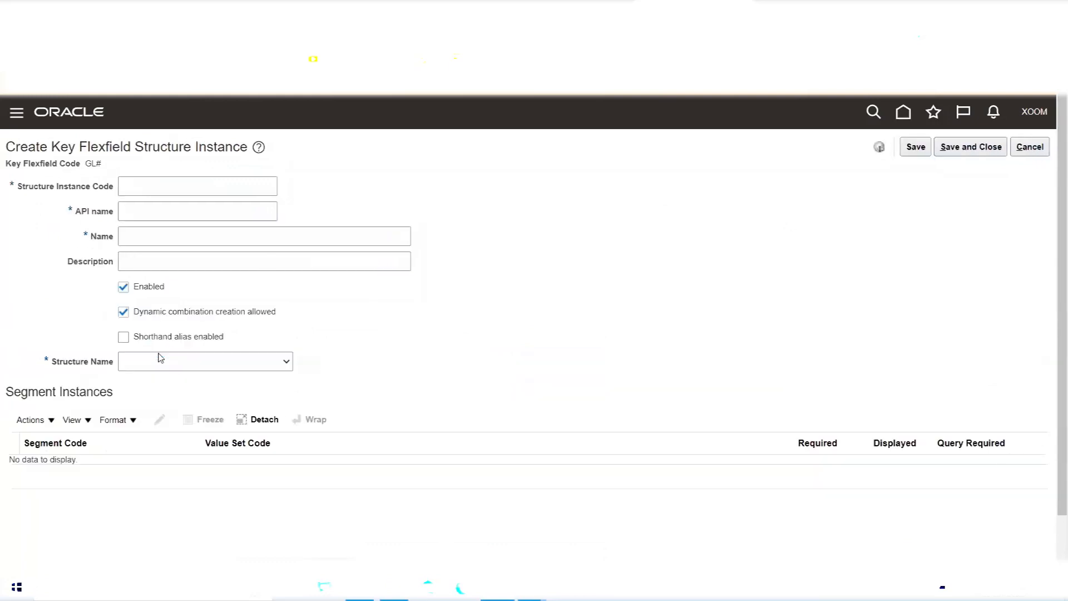
pyautogui.click(192, 193)
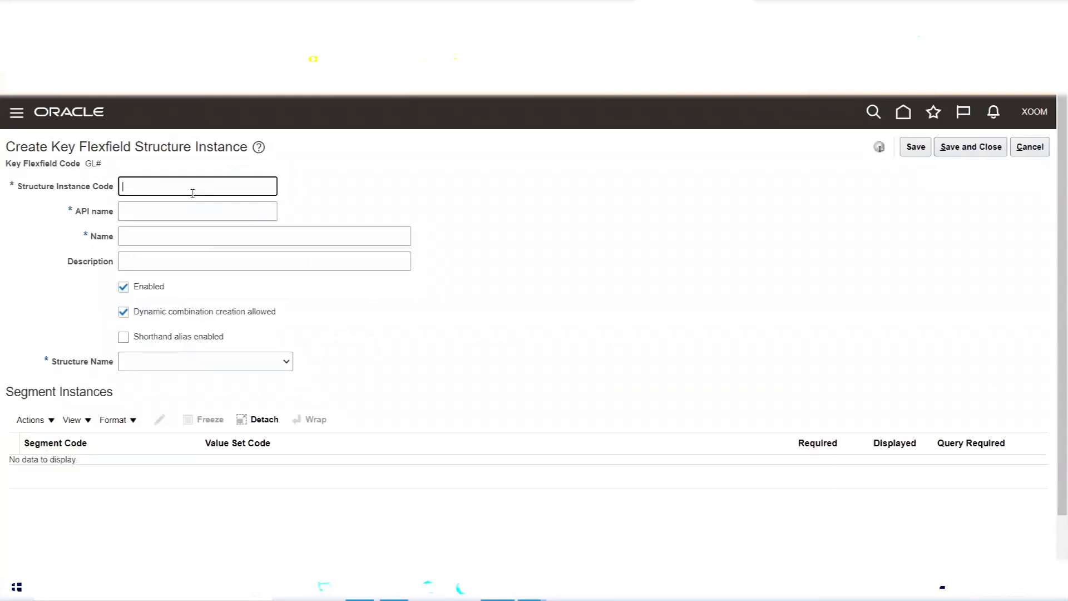
pyautogui.write('AMEX Accounting Flex')
pyautogui.moveTo(207, 186); pyautogui.dragTo(90, 183)
pyautogui.click(380, 165)
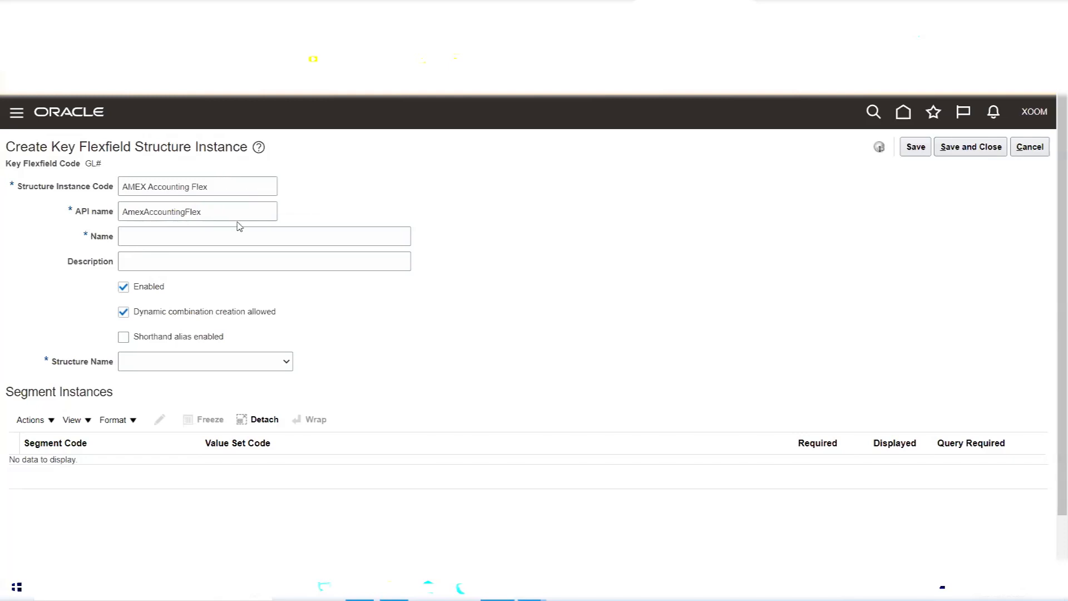
# Copy the structure instance code AMEX Accounting Flex into the instance's name and description
pyautogui.moveTo(219, 194); pyautogui.dragTo(44, 198)
pyautogui.hotkey('ctrl', 'c')
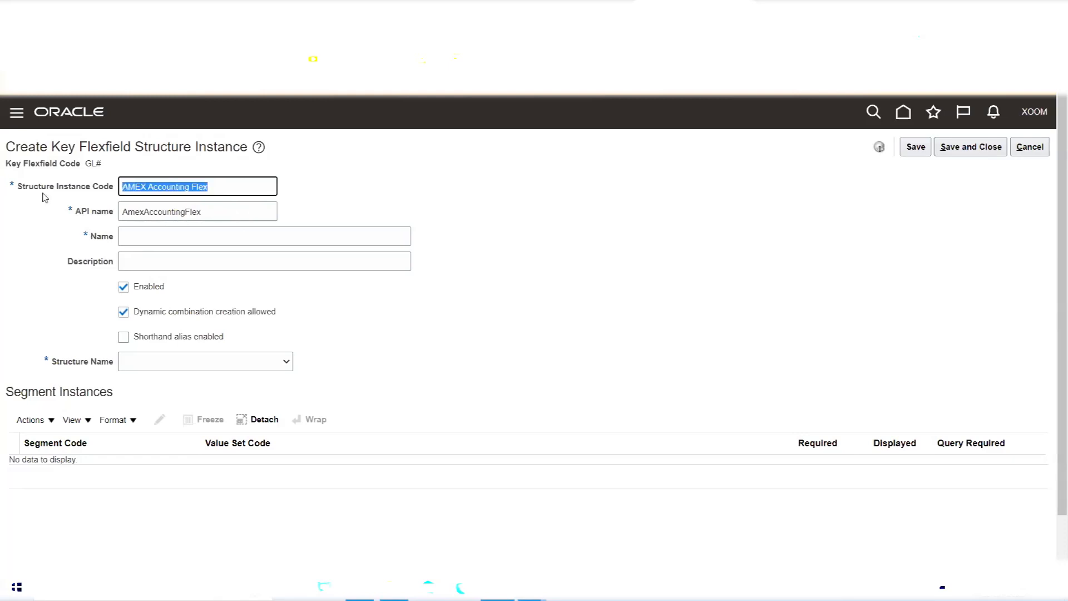
pyautogui.click(159, 241)
pyautogui.hotkey('ctrl', 'v')
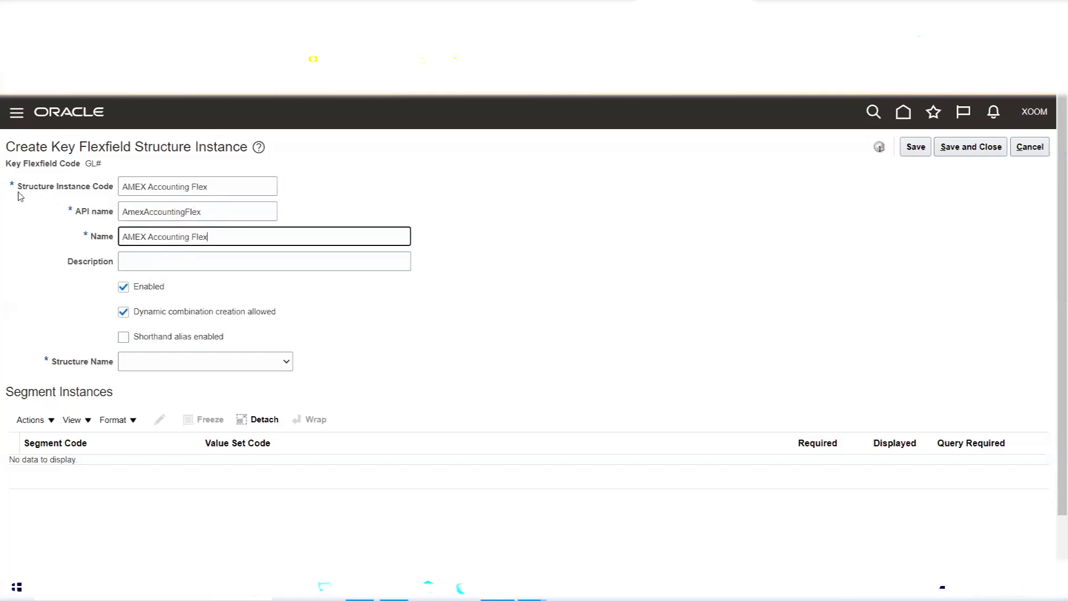
pyautogui.click(160, 263)
pyautogui.hotkey('ctrl', 'v')
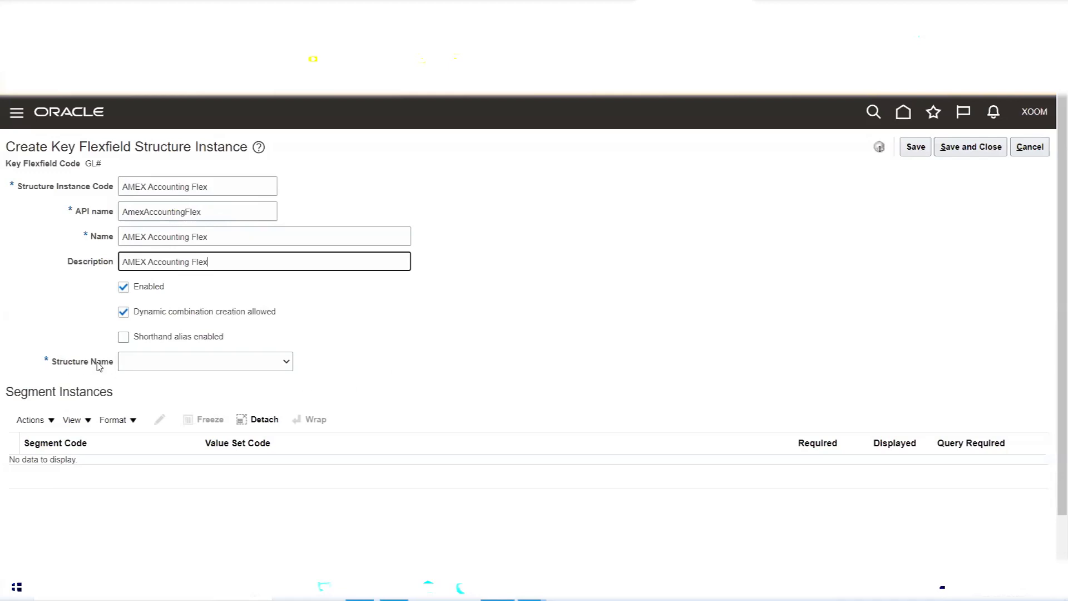
# Assign the AMEX Accounting Flexfield structure to the instance and review its segment instances
pyautogui.click(203, 361)
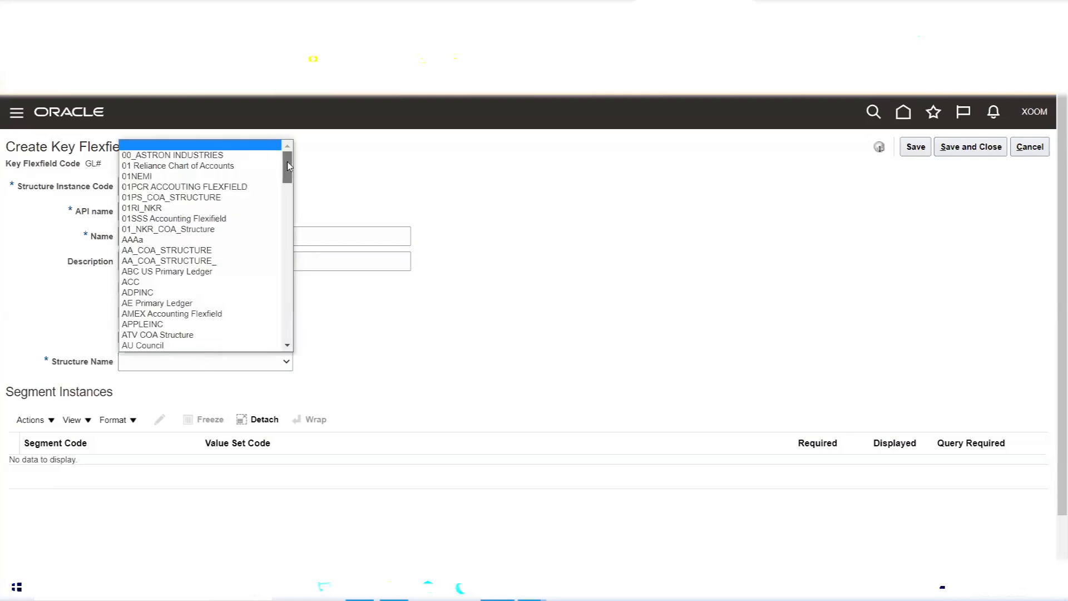
pyautogui.click(223, 316)
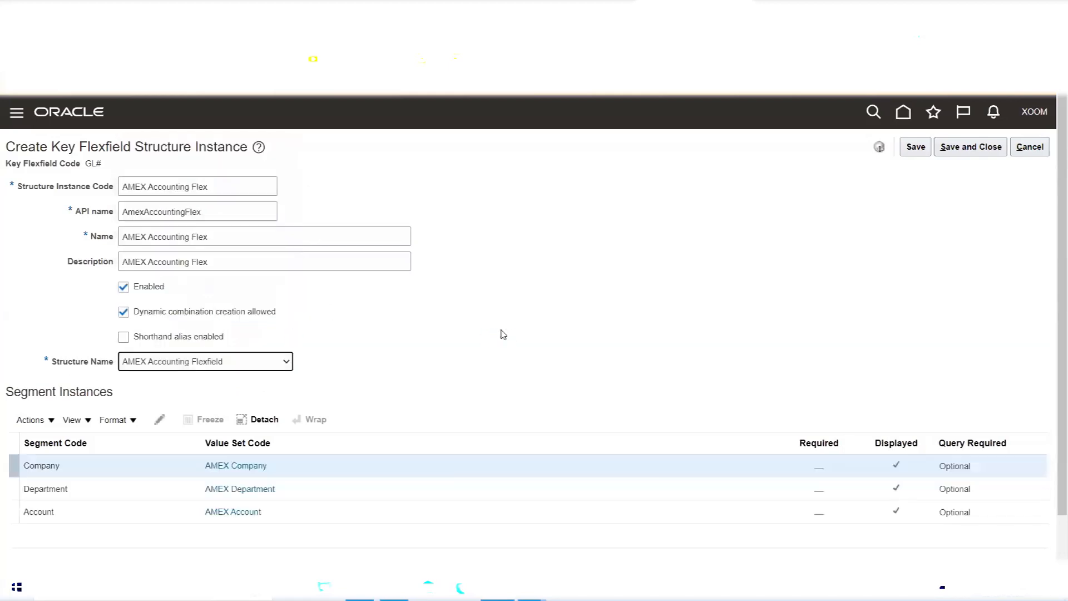
pyautogui.scroll(-2, 511, 320)
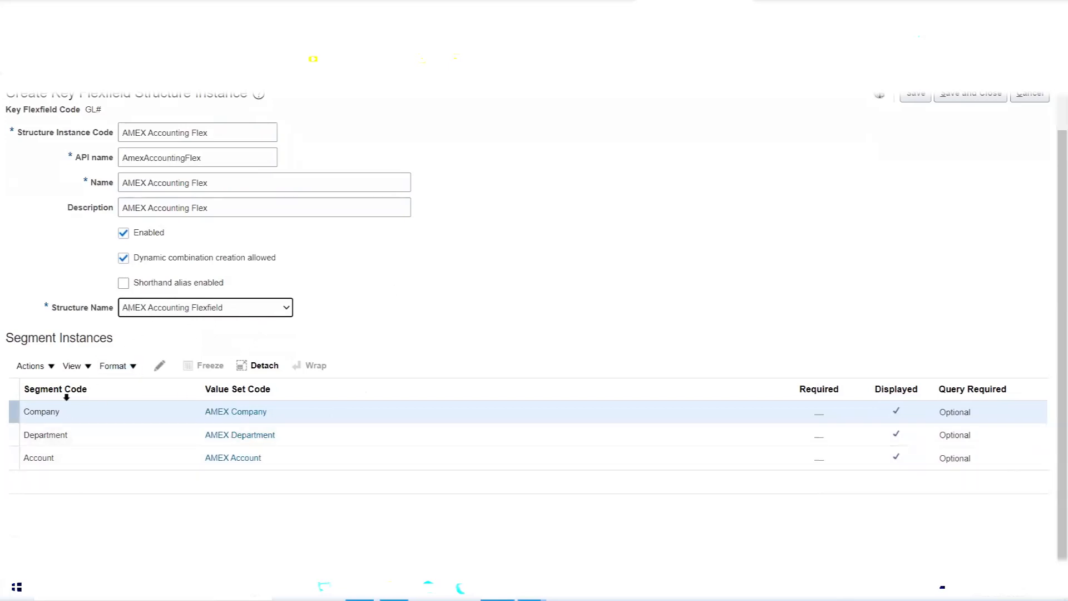
pyautogui.scroll(1, 136, 465)
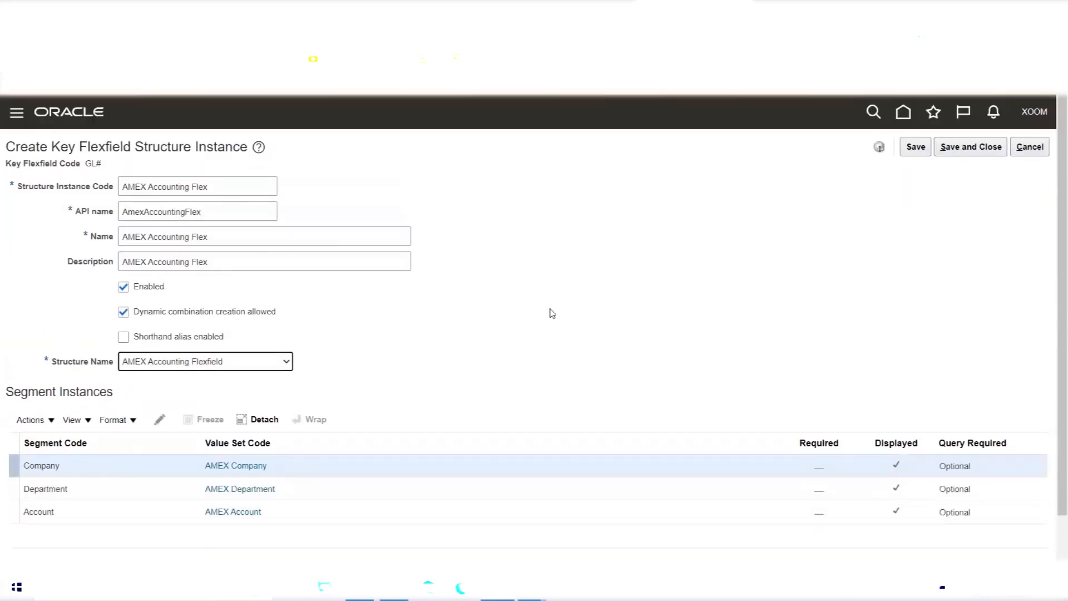
pyautogui.scroll(-1, 548, 310)
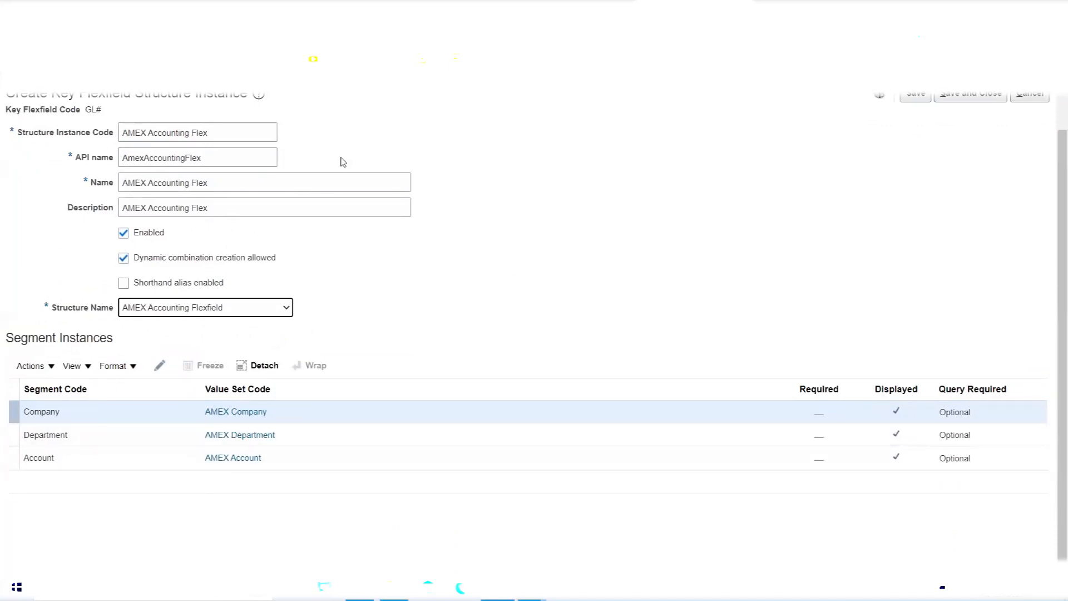
# Edit the Company segment instance and mark it as required
pyautogui.click(43, 412)
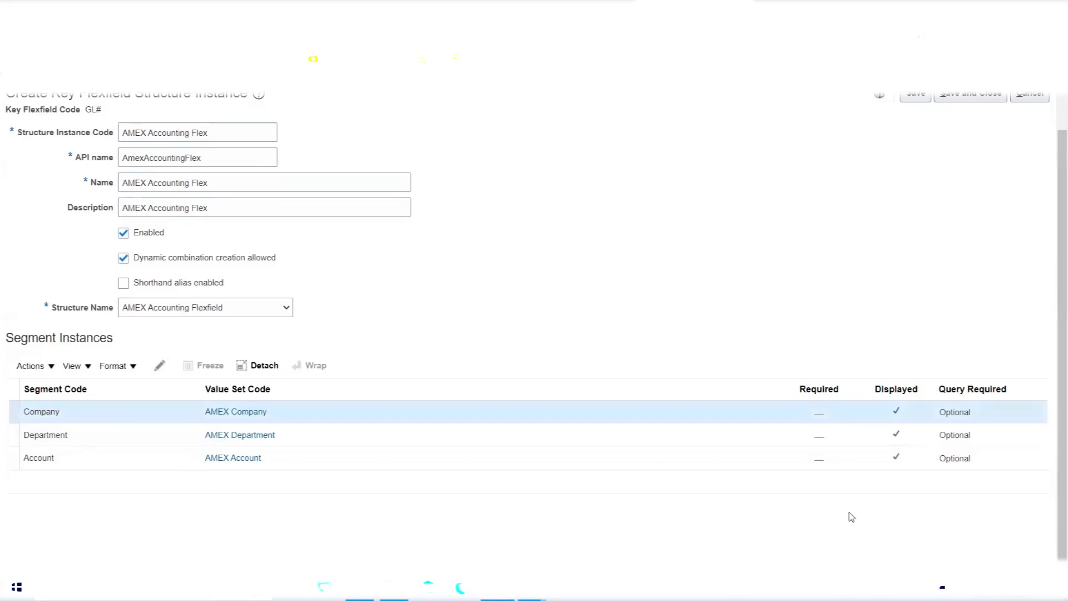
pyautogui.click(820, 390)
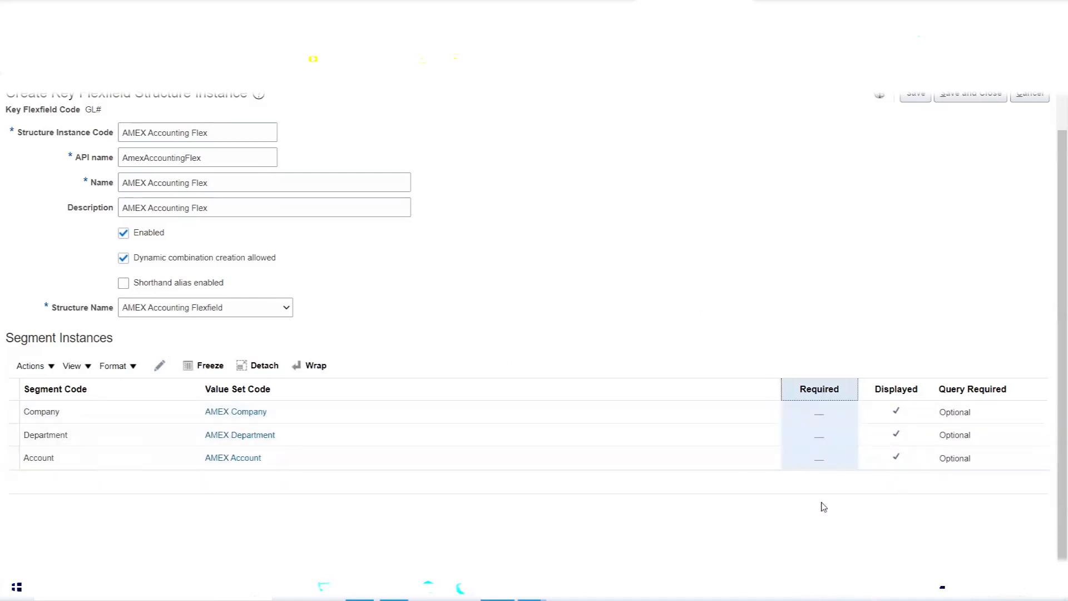
pyautogui.click(26, 406)
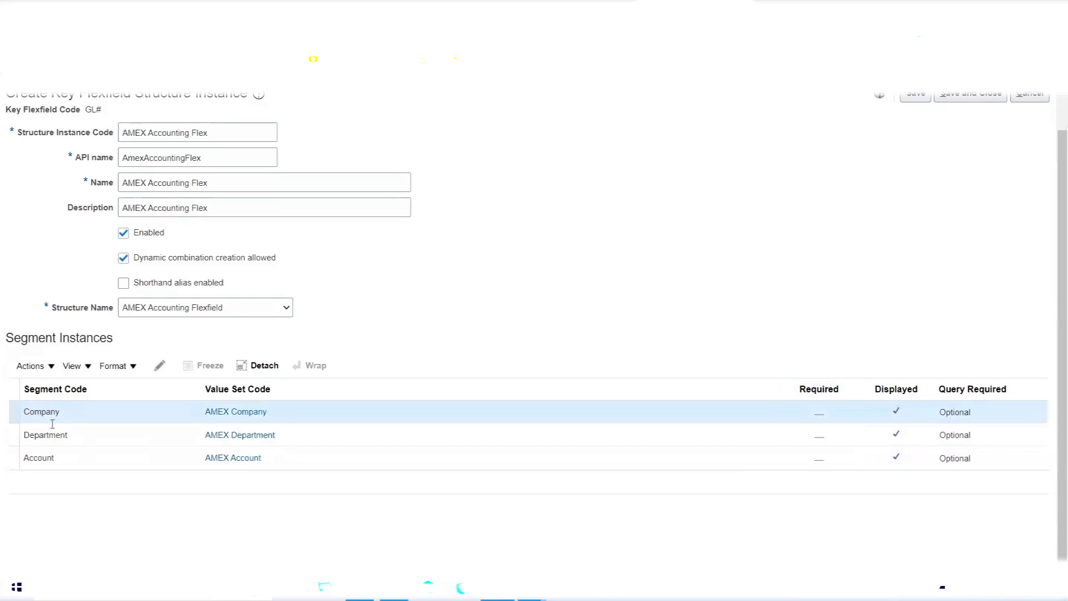
pyautogui.click(161, 366)
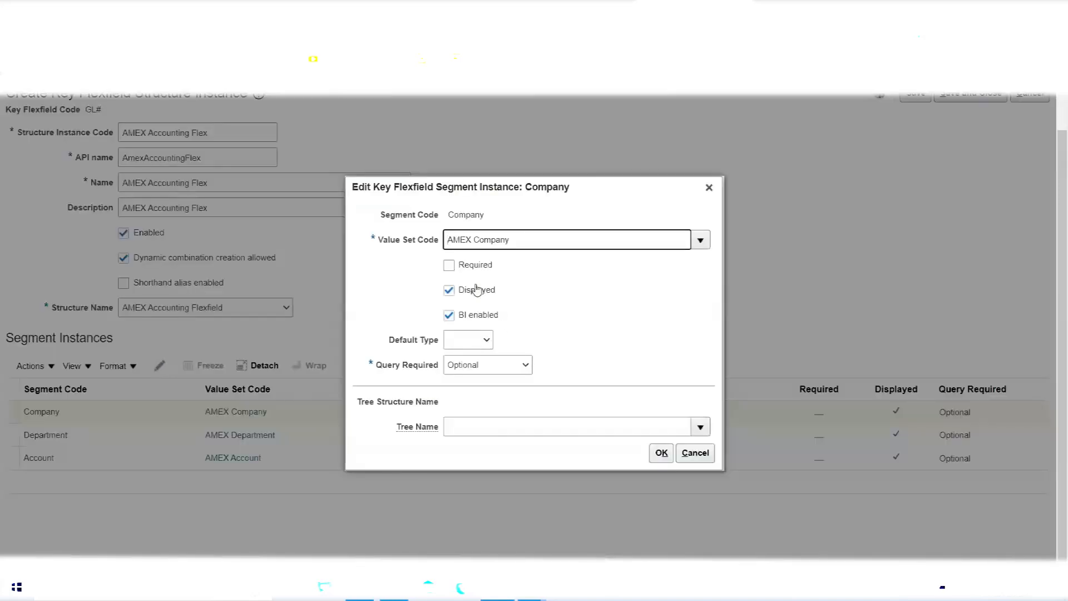
pyautogui.click(456, 267)
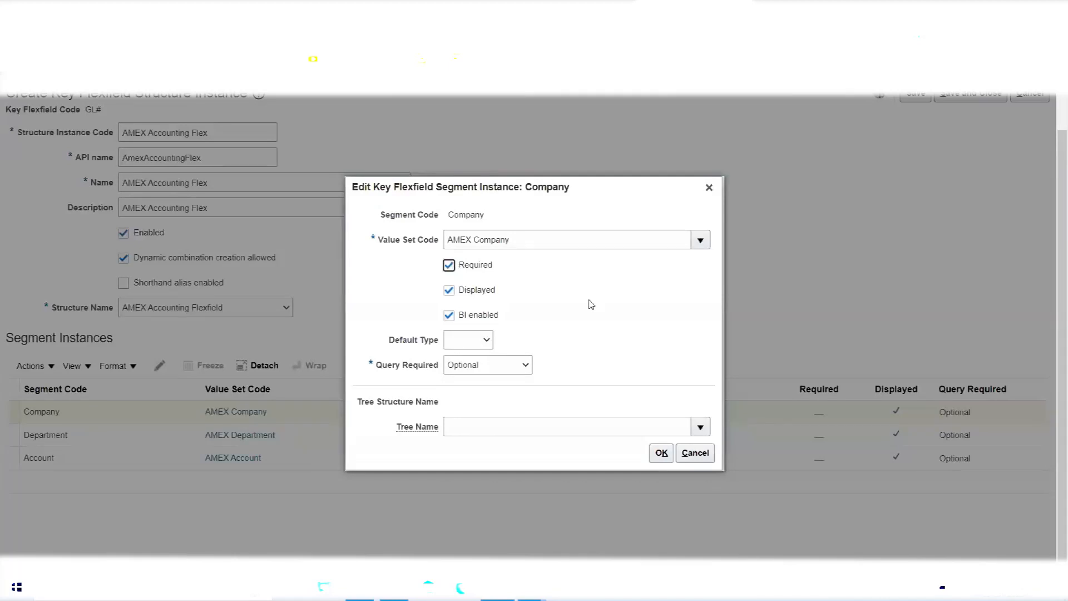
pyautogui.click(661, 453)
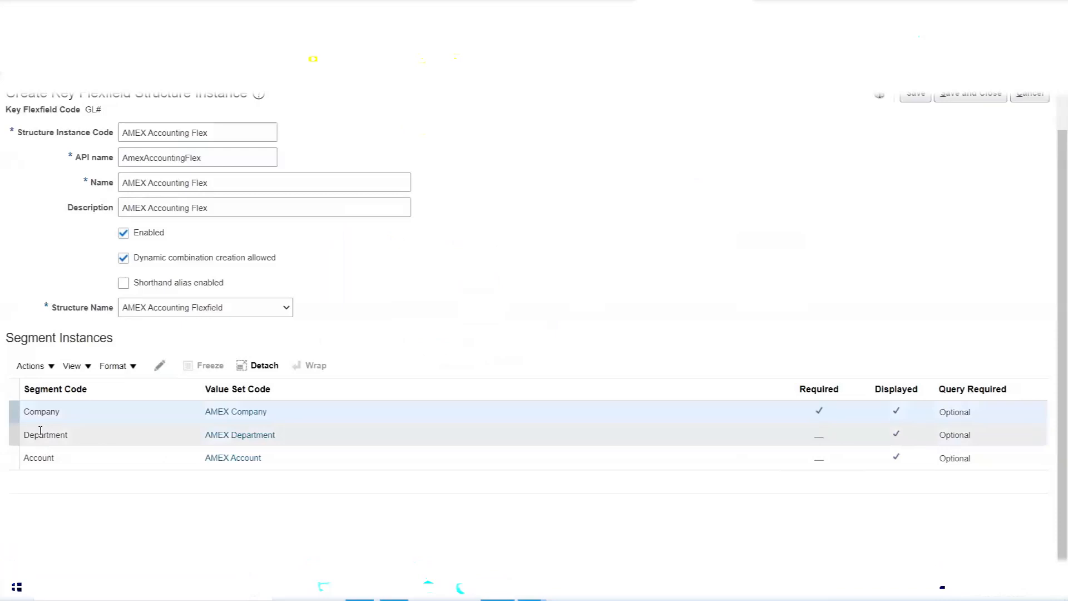
# Edit the Department segment instance and mark it as required
pyautogui.click(40, 430)
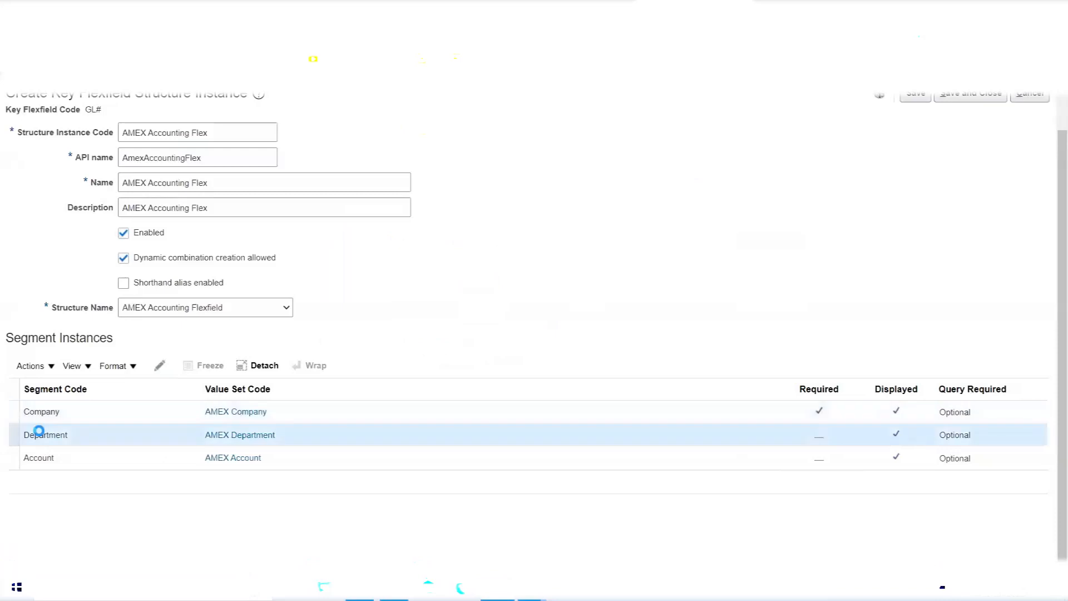
pyautogui.click(160, 367)
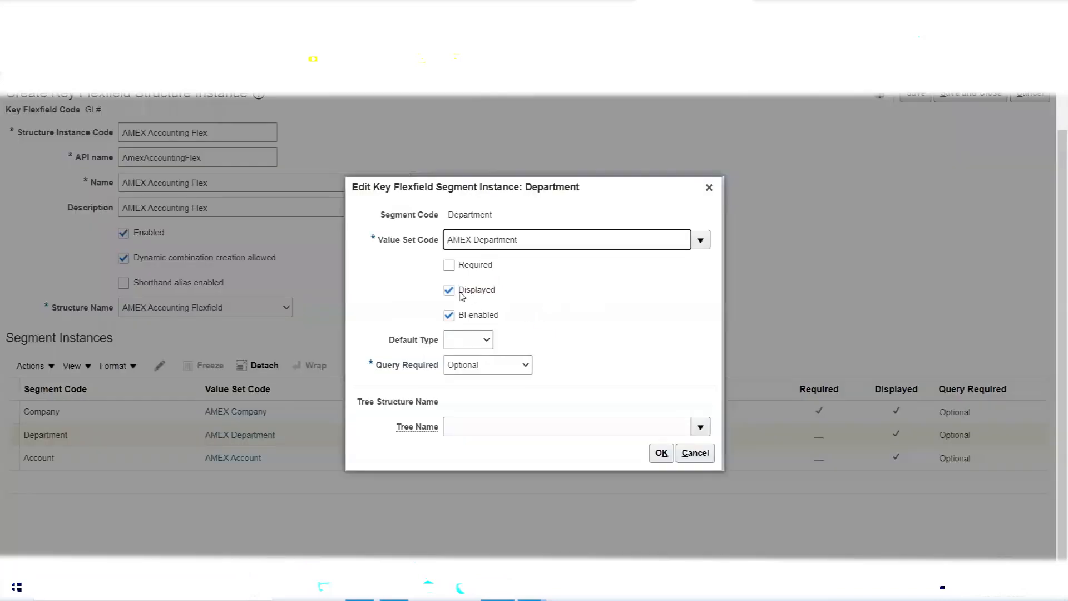
pyautogui.click(448, 265)
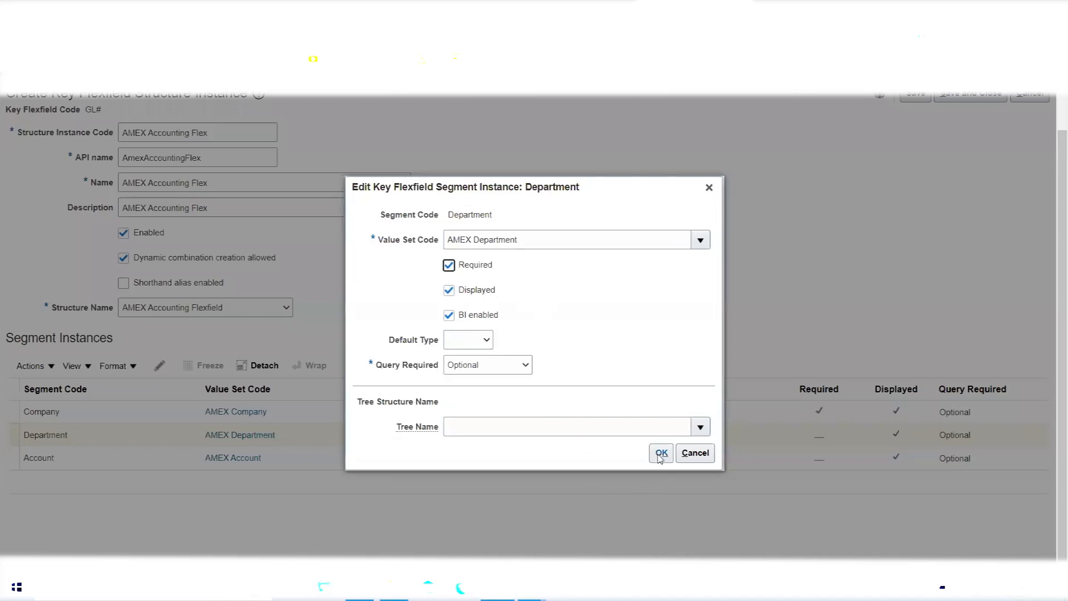
pyautogui.click(661, 453)
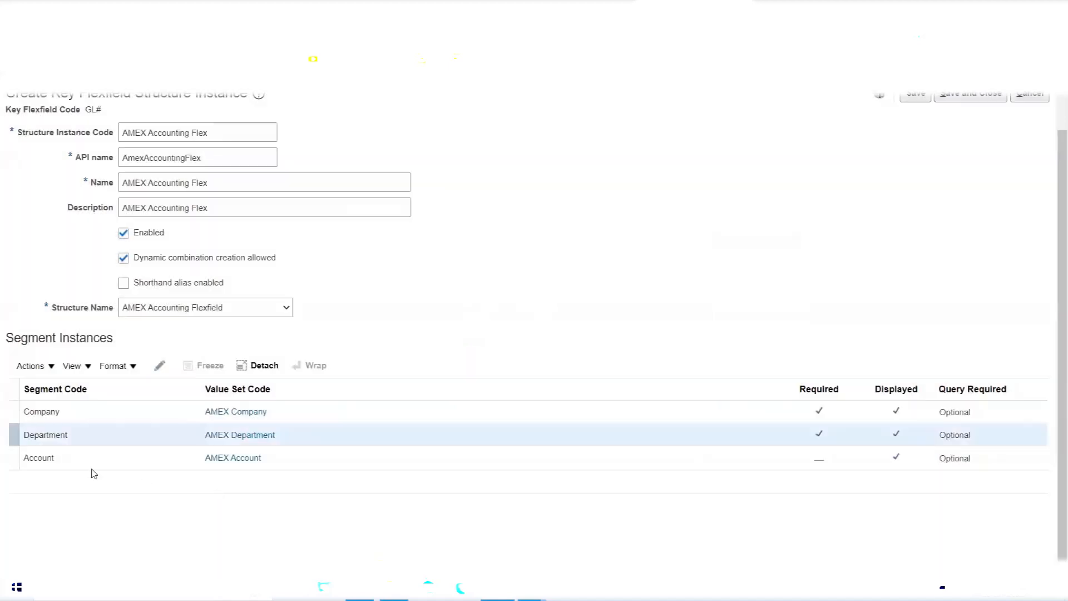
# Mark the Account segment instance as required, save the structure instance, and leave the structure instances page
pyautogui.click(61, 456)
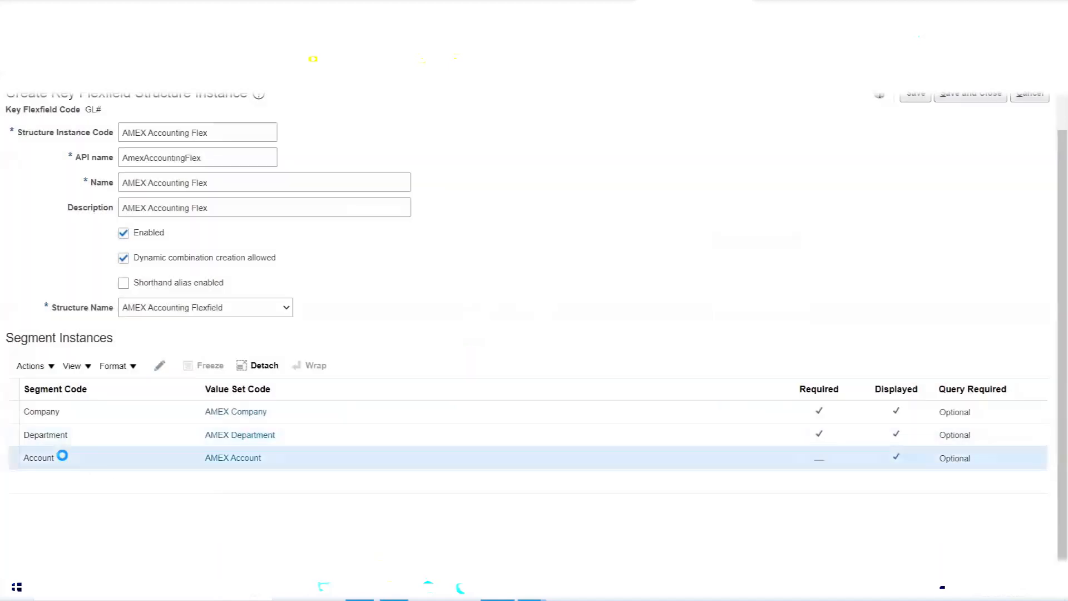
pyautogui.click(160, 364)
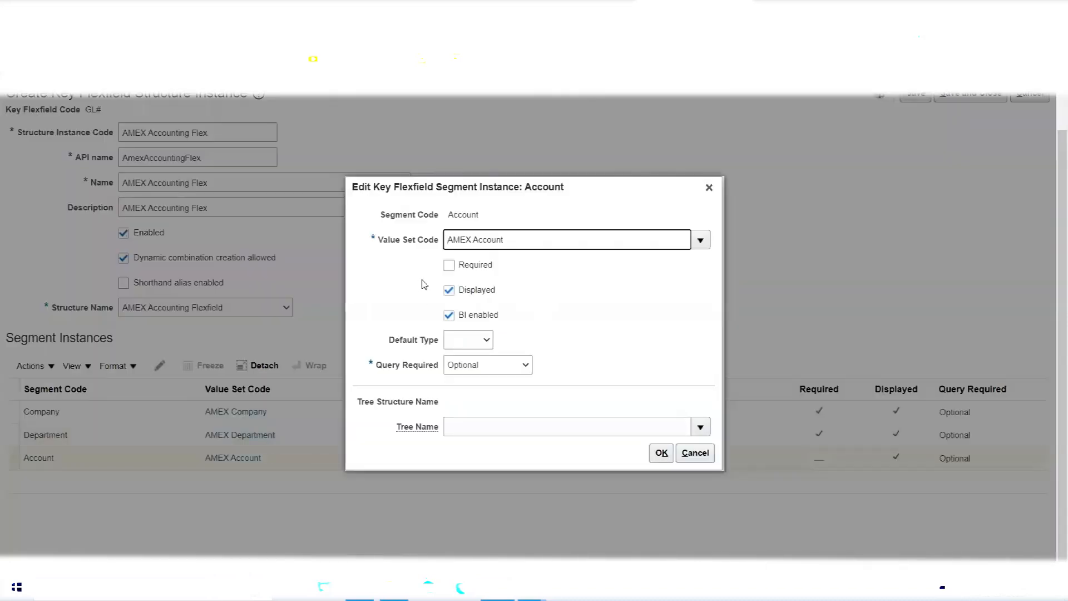
pyautogui.click(448, 264)
pyautogui.click(662, 453)
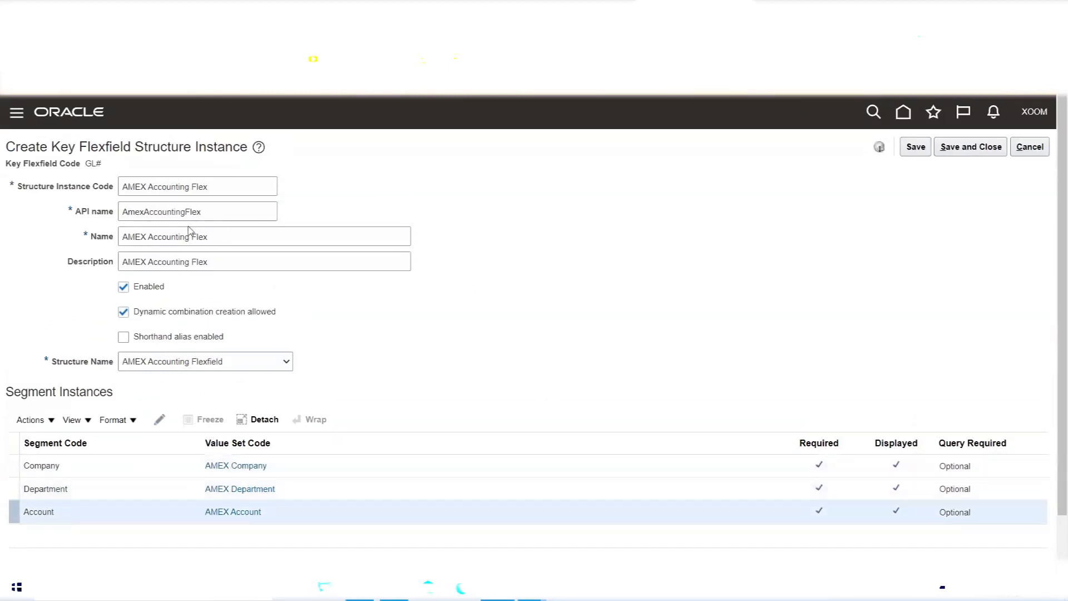
pyautogui.click(973, 147)
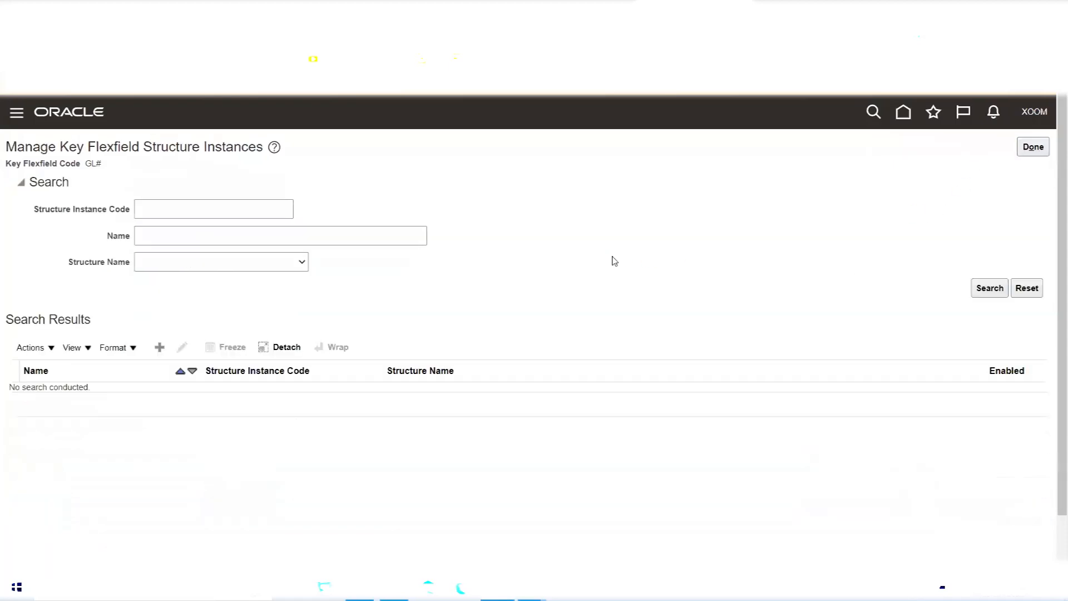
pyautogui.click(1041, 154)
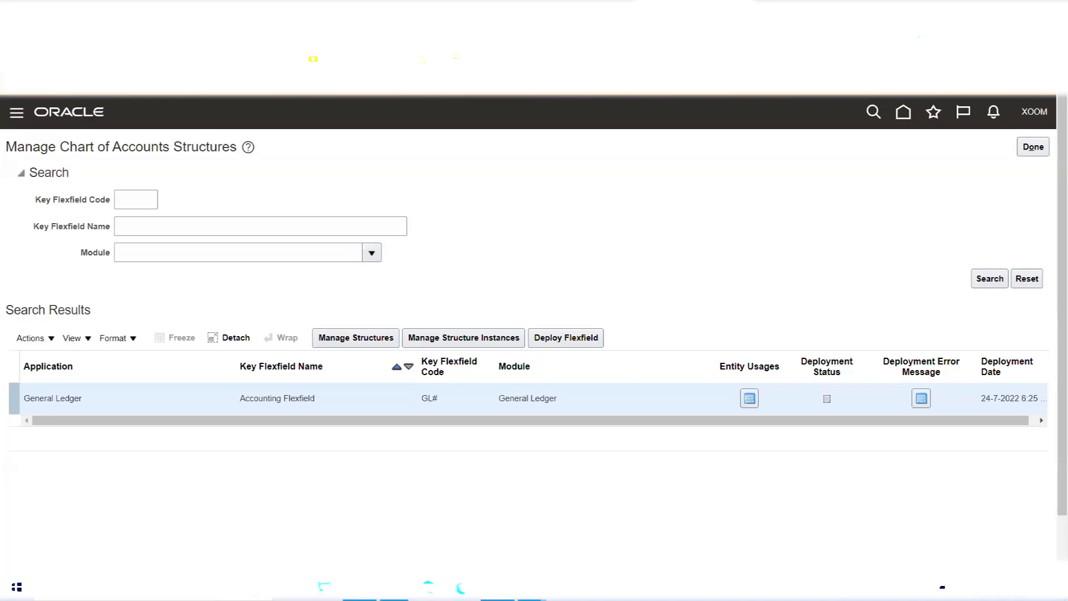
# Switch to the Excel workbook and highlight the setup tasks from Create Value Sets to Create Chart of Accounts Structure Instance
pyautogui.hotkey('alt', 'Tab')
pyautogui.scroll(-1, 91, 362)
pyautogui.scroll(-1, 90, 362)
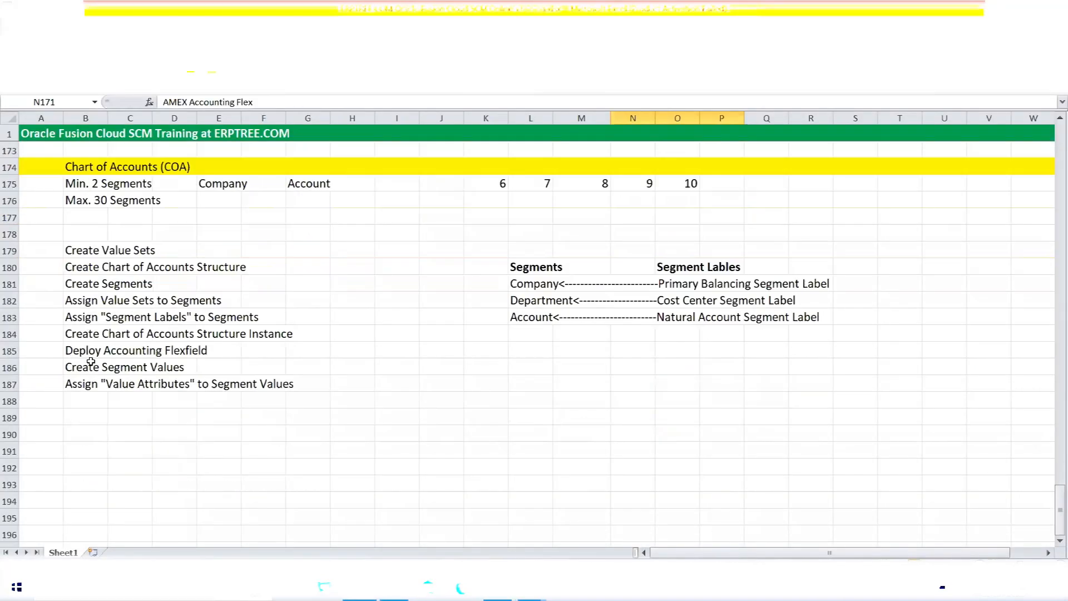
pyautogui.moveTo(72, 248); pyautogui.dragTo(293, 333)
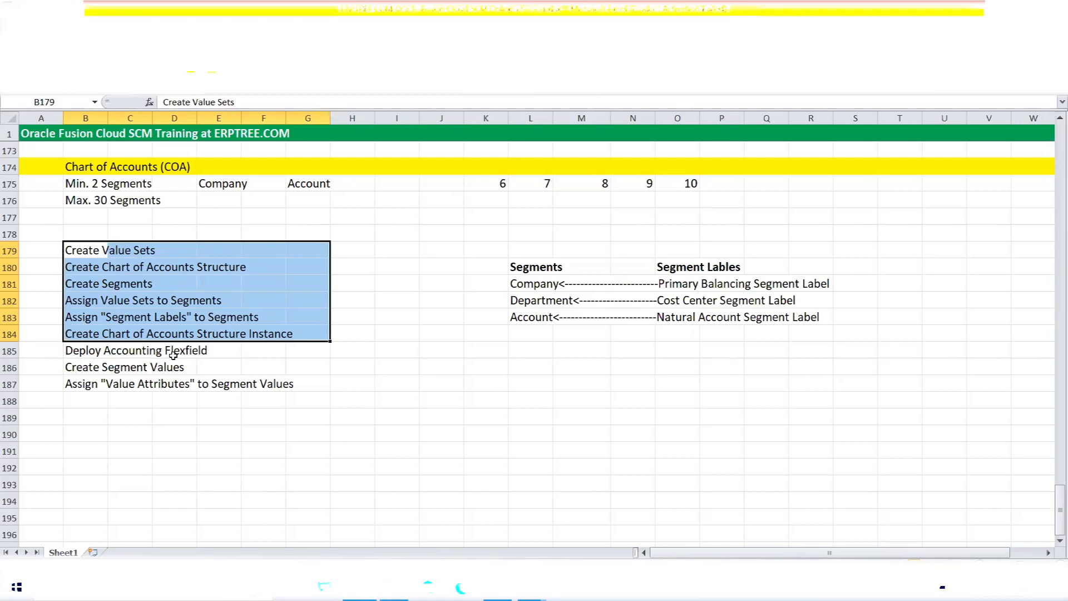
# Color the text Primary Balancing Segment Label in cell L181 green
pyautogui.click(671, 284)
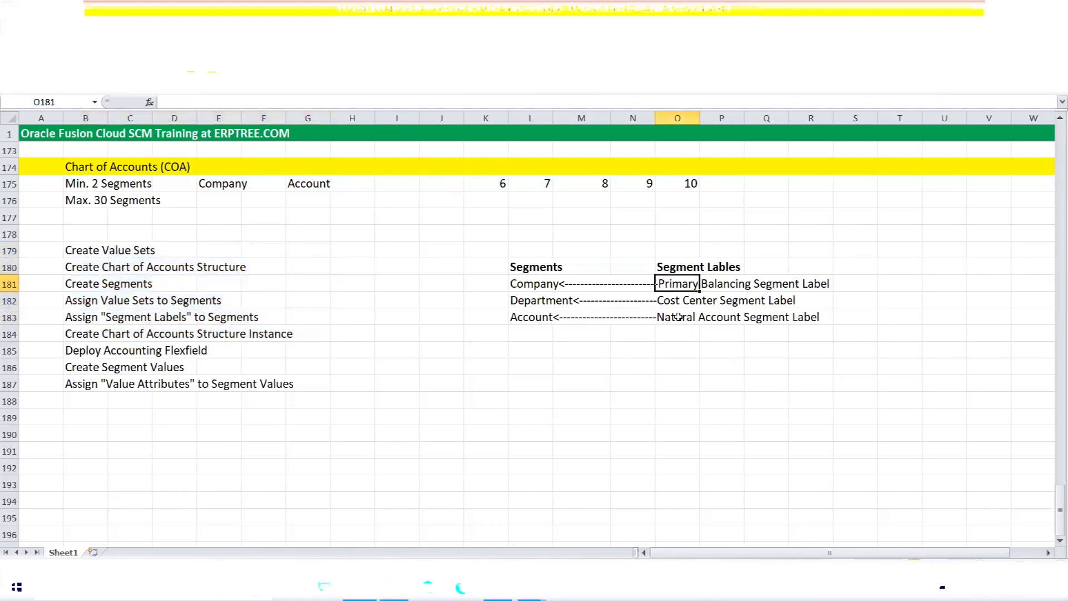
pyautogui.click(543, 285)
pyautogui.moveTo(287, 102); pyautogui.dragTo(420, 102)
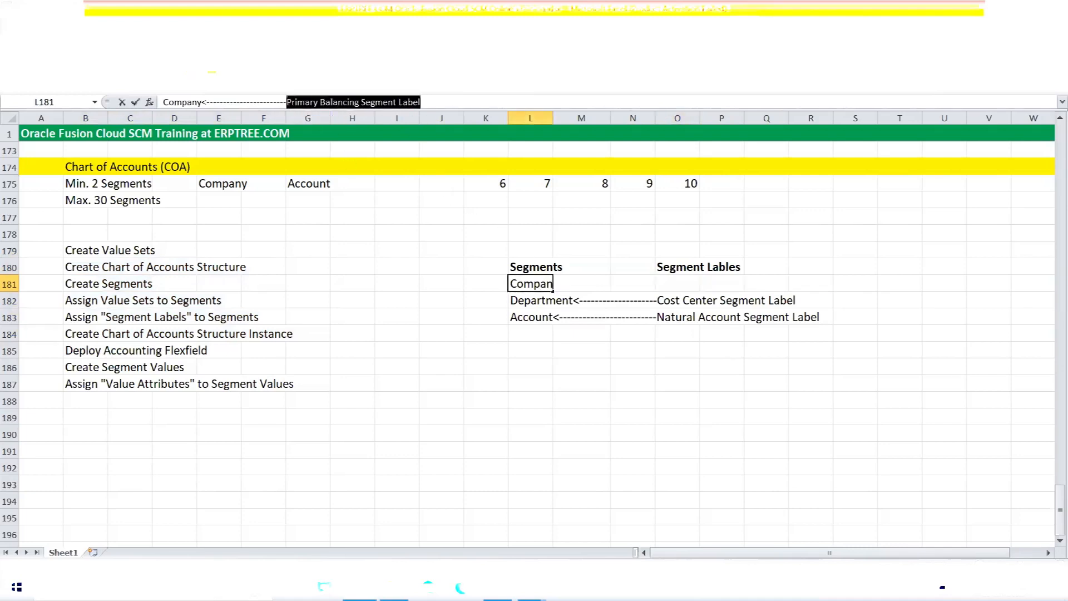
pyautogui.click(218, 84)
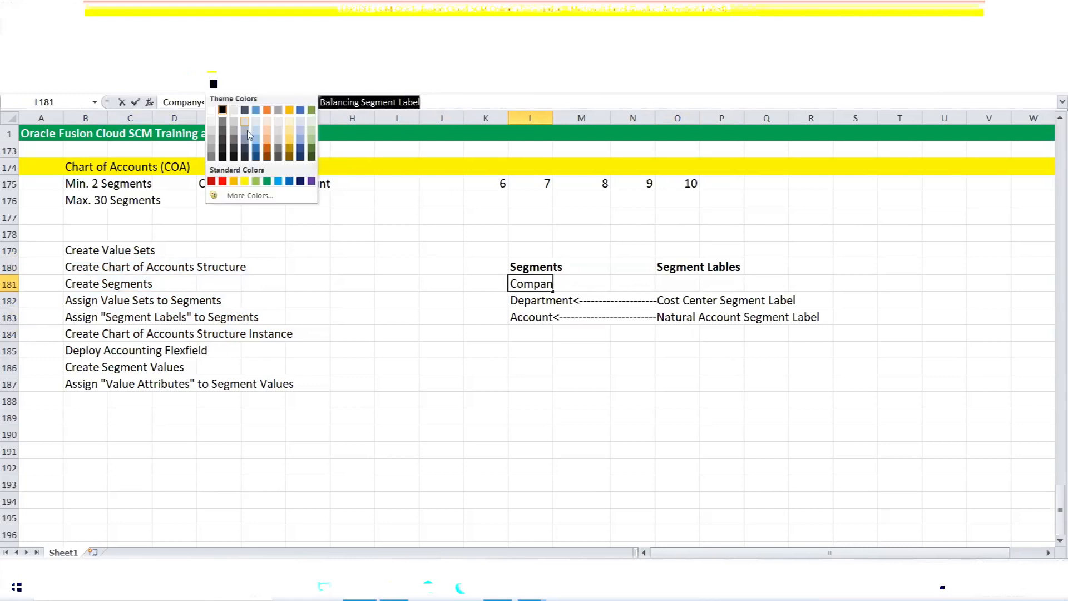
pyautogui.click(265, 180)
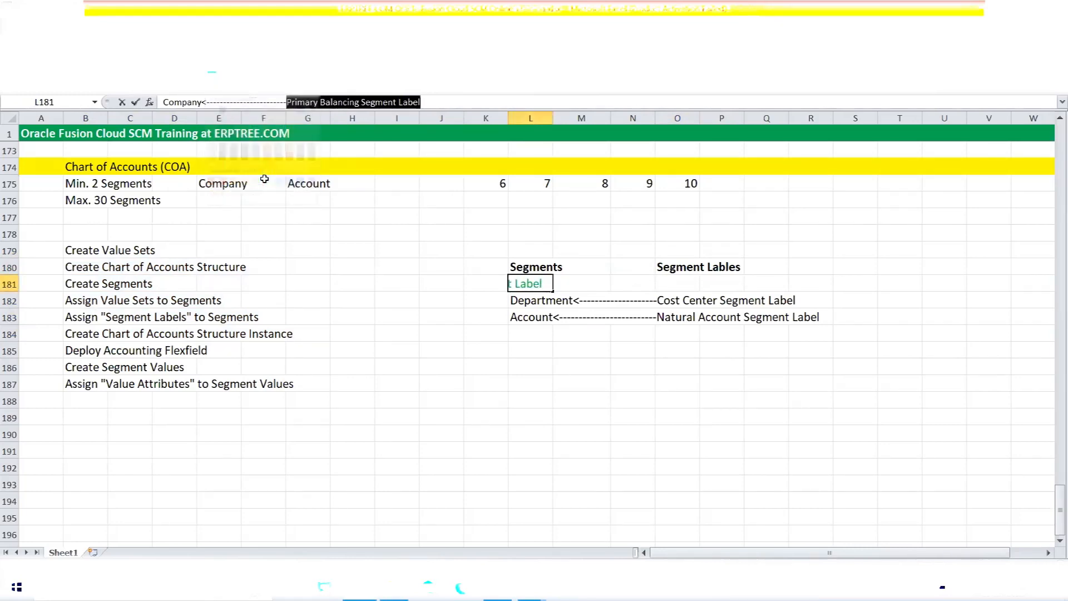
pyautogui.click(582, 405)
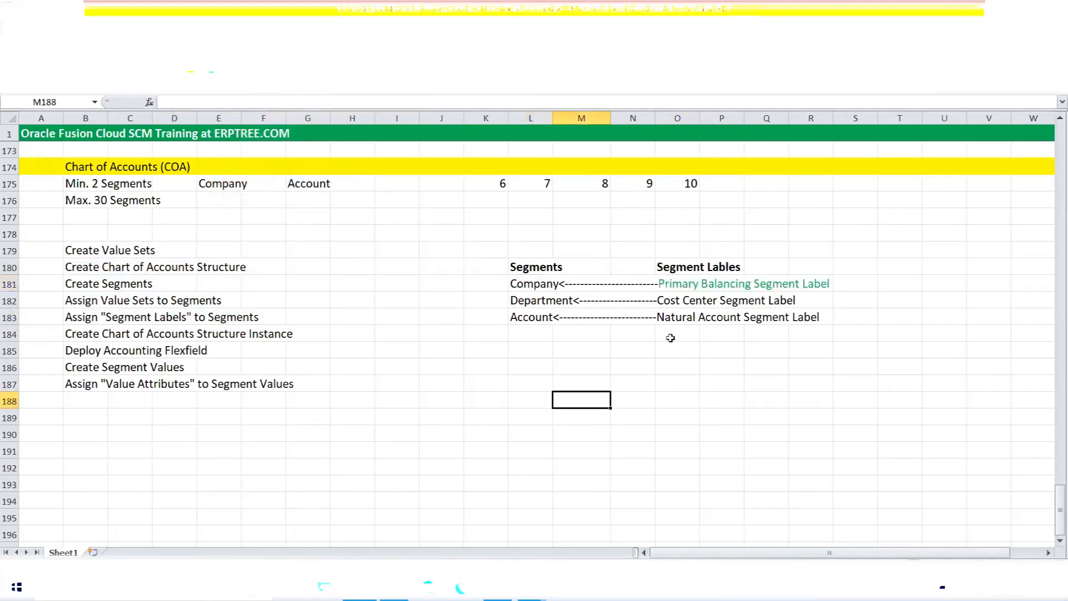
# Make the text Natural Account Segment Label in cell L183 green and bold, leaving the rest of the cell unchanged
pyautogui.click(674, 318)
pyautogui.click(533, 322)
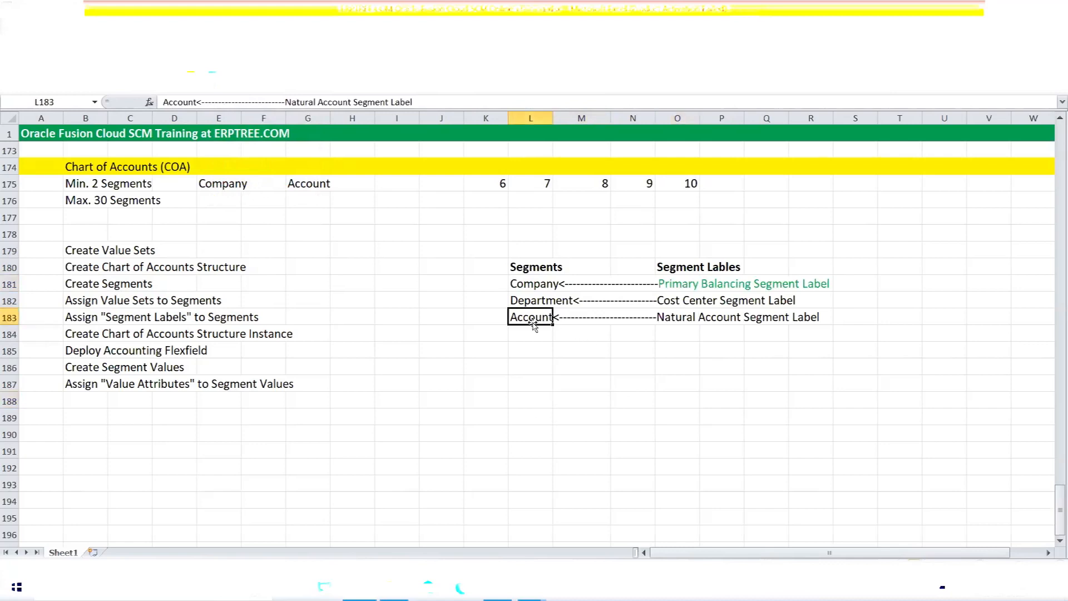
pyautogui.moveTo(284, 102); pyautogui.dragTo(412, 102)
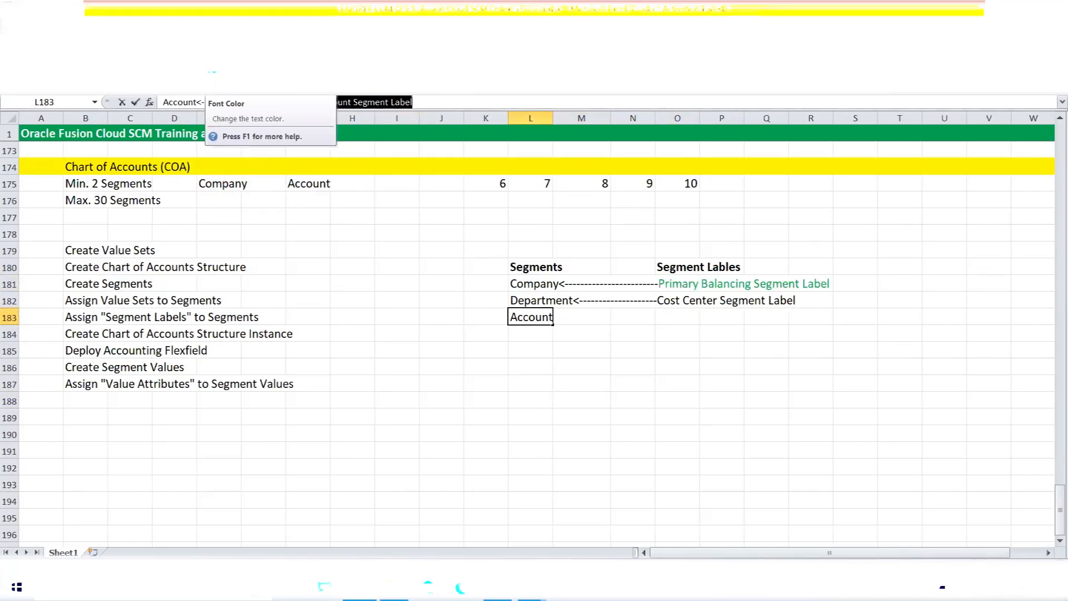
pyautogui.click(211, 69)
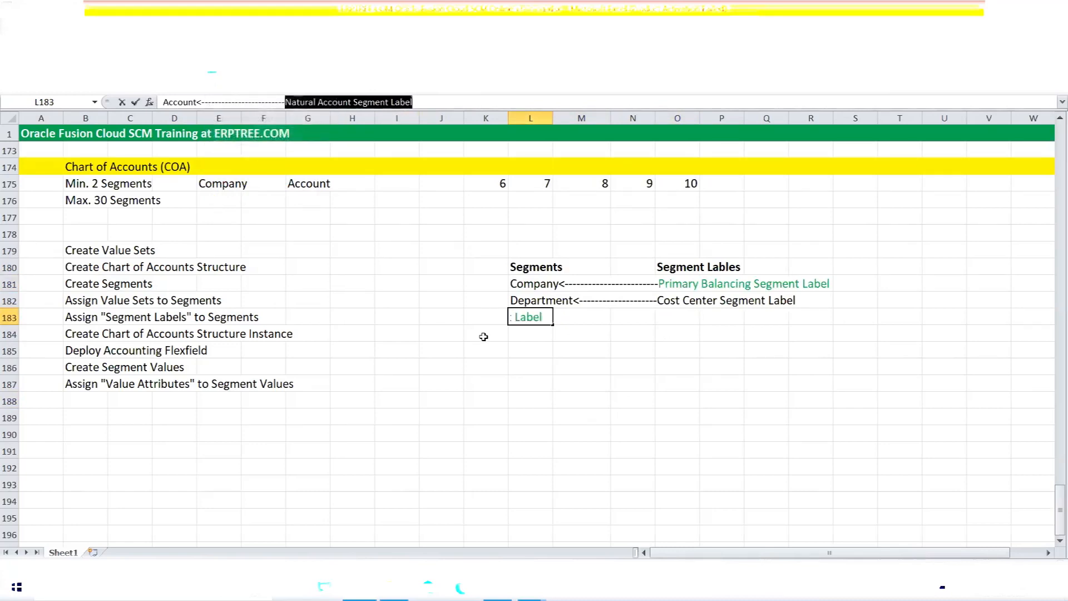
pyautogui.hotkey('ctrl', 'b')
pyautogui.click(490, 412)
# Make the text Primary Balancing Segment Label in cell L181 bold
pyautogui.click(546, 282)
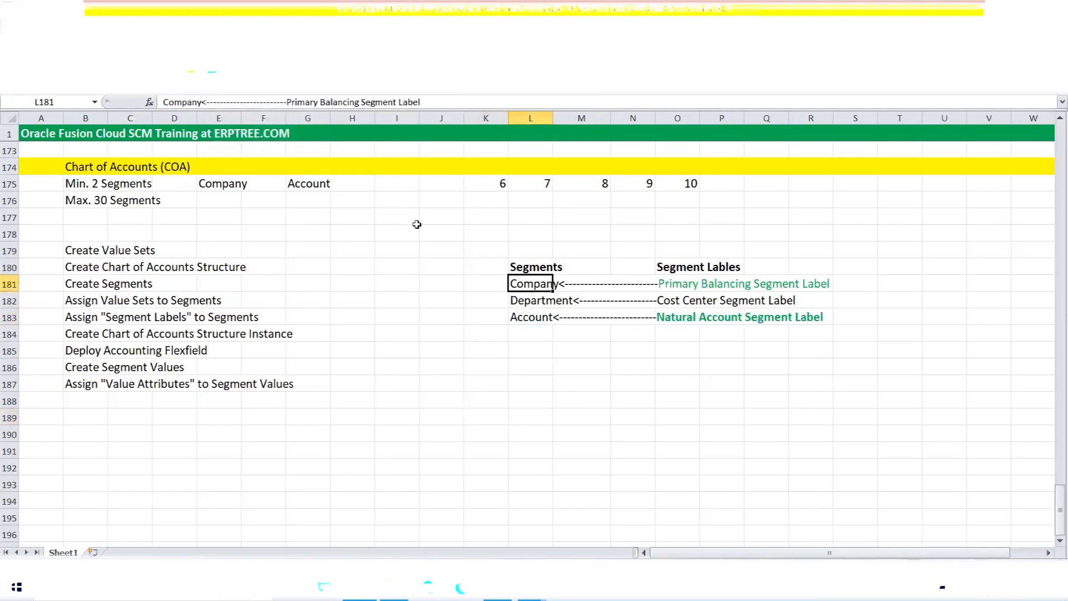
pyautogui.moveTo(421, 103); pyautogui.dragTo(286, 105)
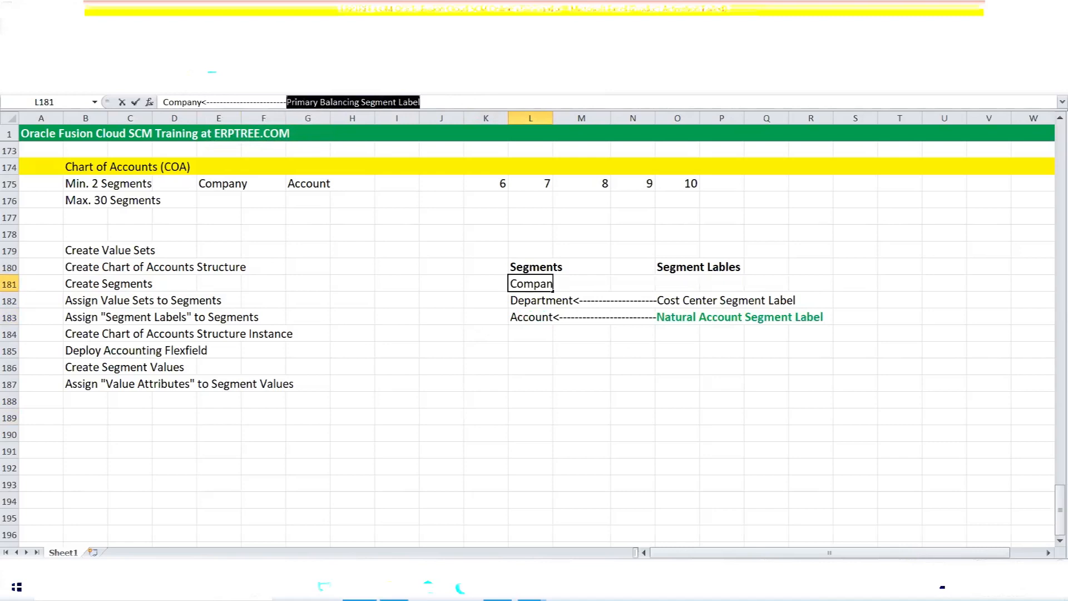
pyautogui.click(571, 517)
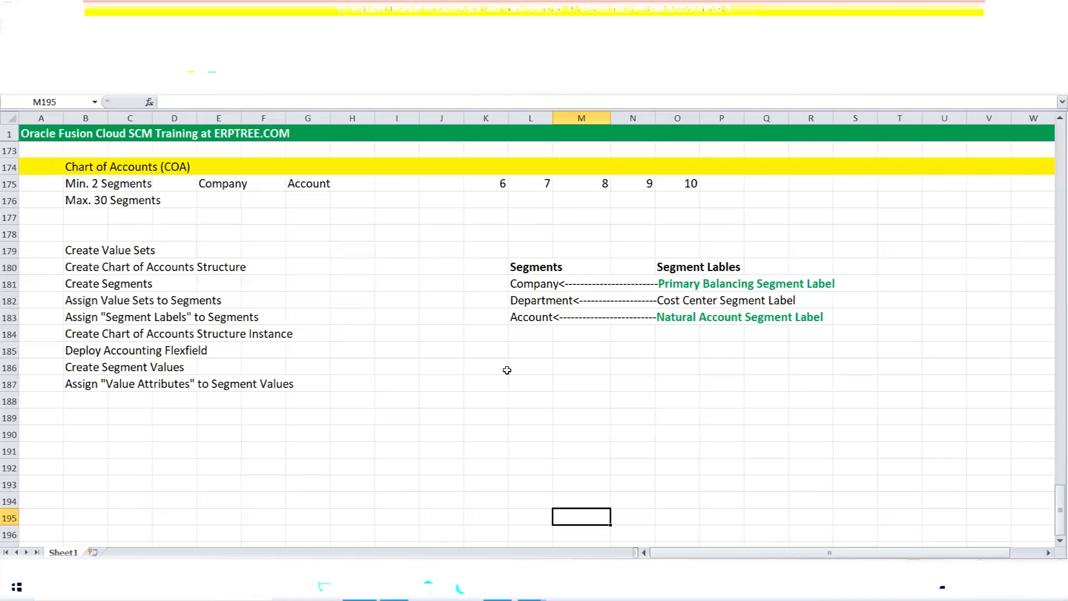
pyautogui.click(433, 287)
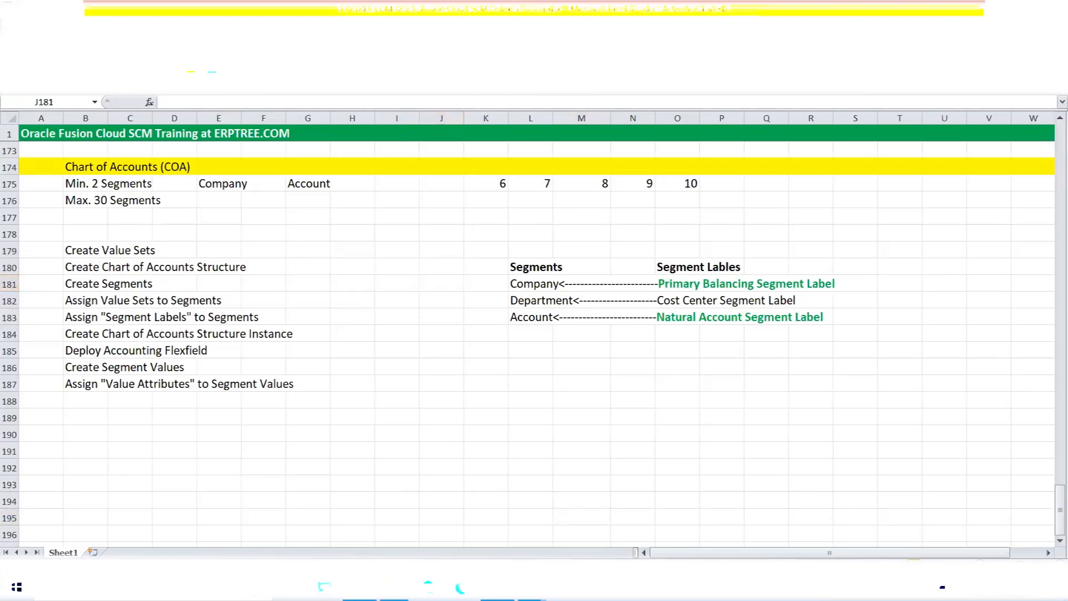
# Switch to Oracle Fusion and open the Company segment of the 01 Reliance Chart of Accounts structure for editing
pyautogui.click(497, 587)
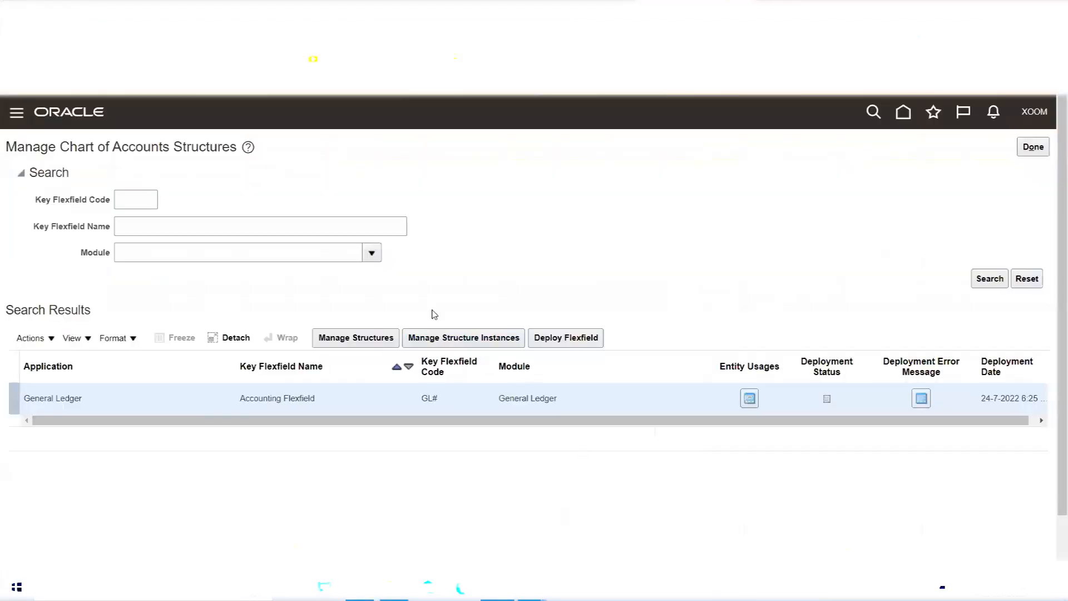
pyautogui.click(358, 342)
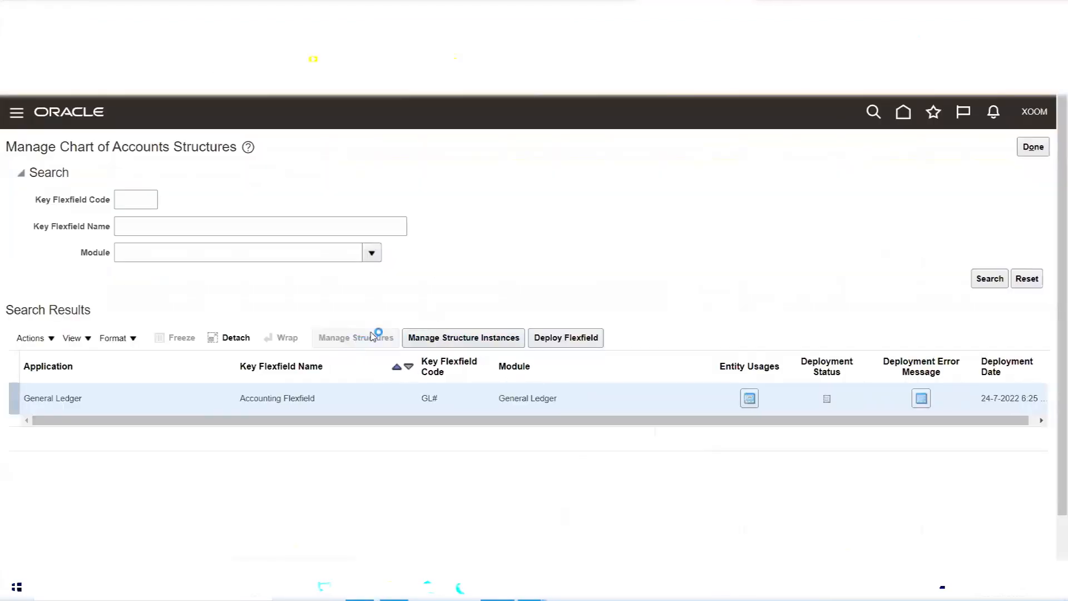
pyautogui.click(989, 264)
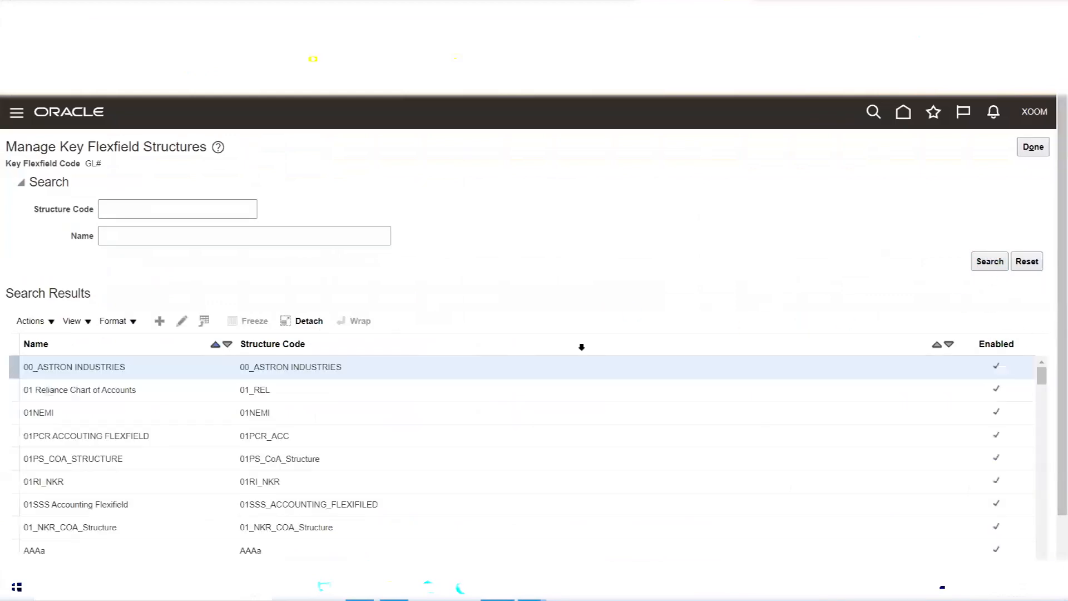
pyautogui.click(134, 385)
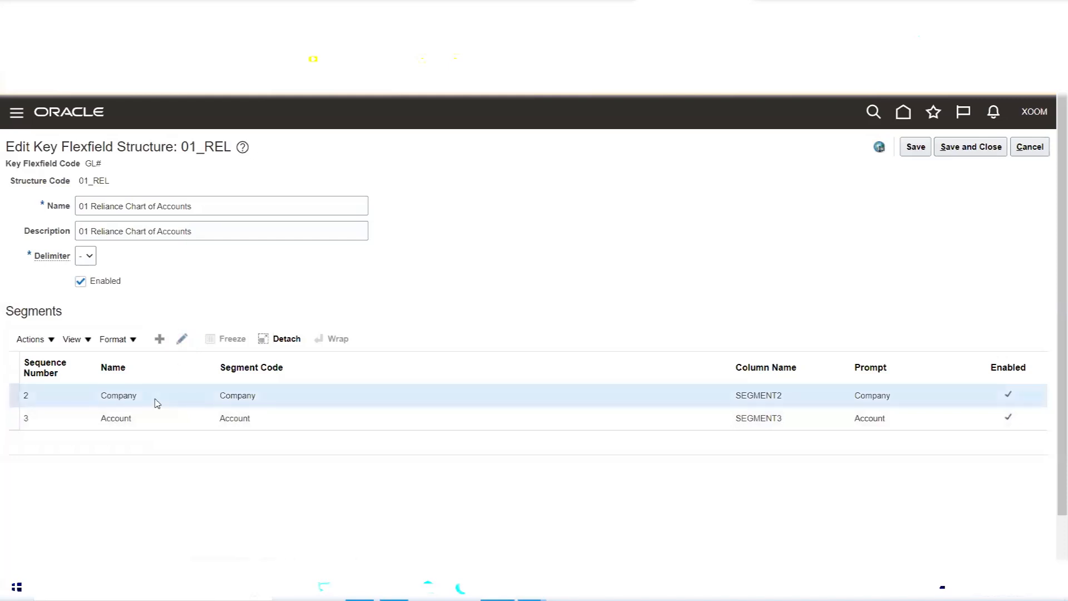
pyautogui.click(181, 339)
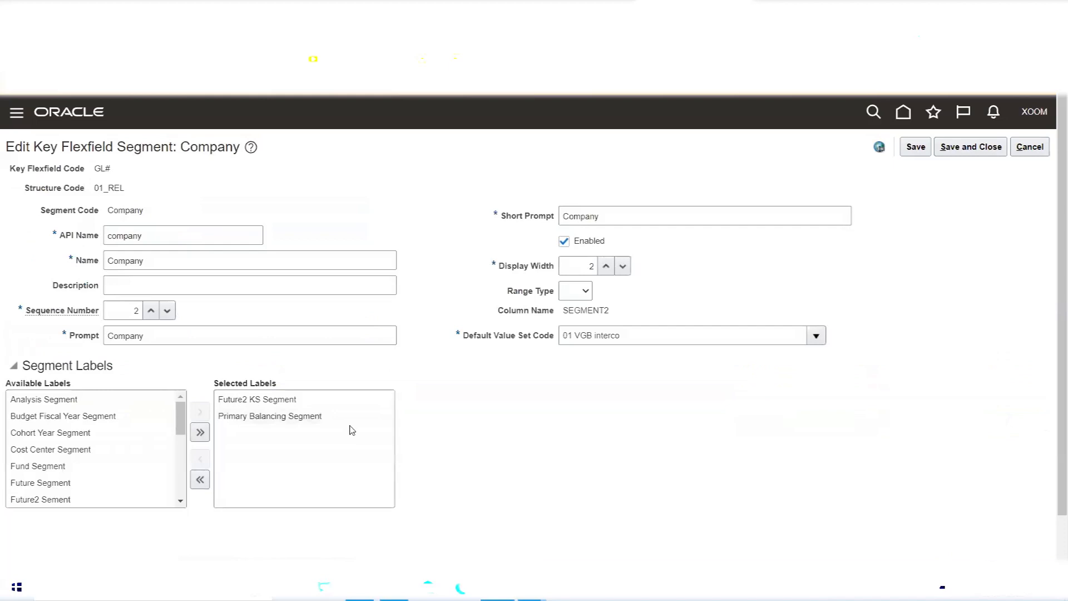
# Remove the Future2 KS Segment and Primary Balancing Segment labels from the Company segment, save the structure, and leave the structures page
pyautogui.click(285, 401)
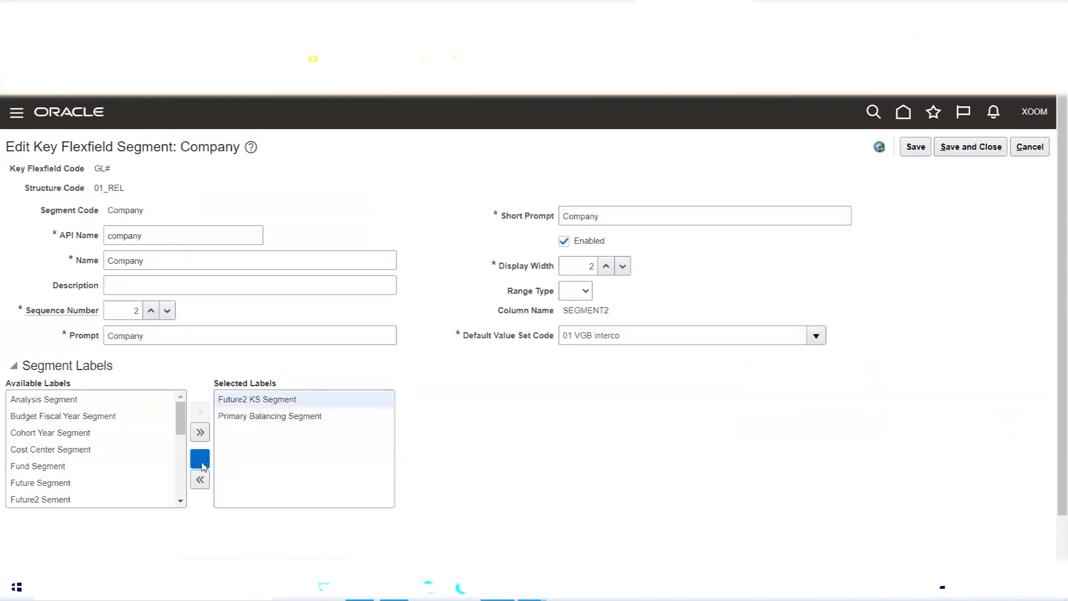
pyautogui.click(200, 457)
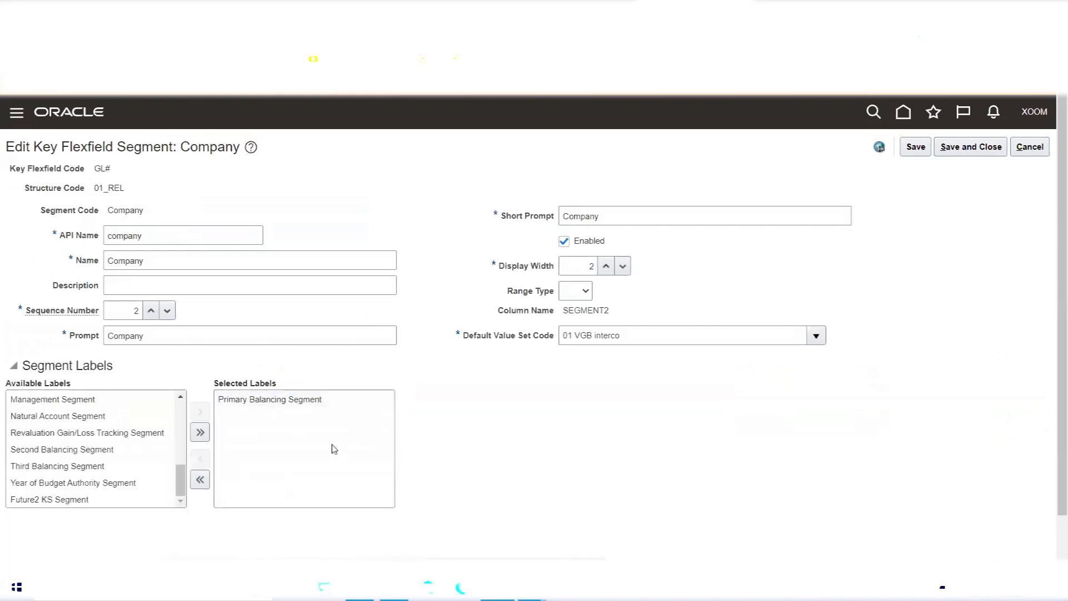
pyautogui.click(305, 400)
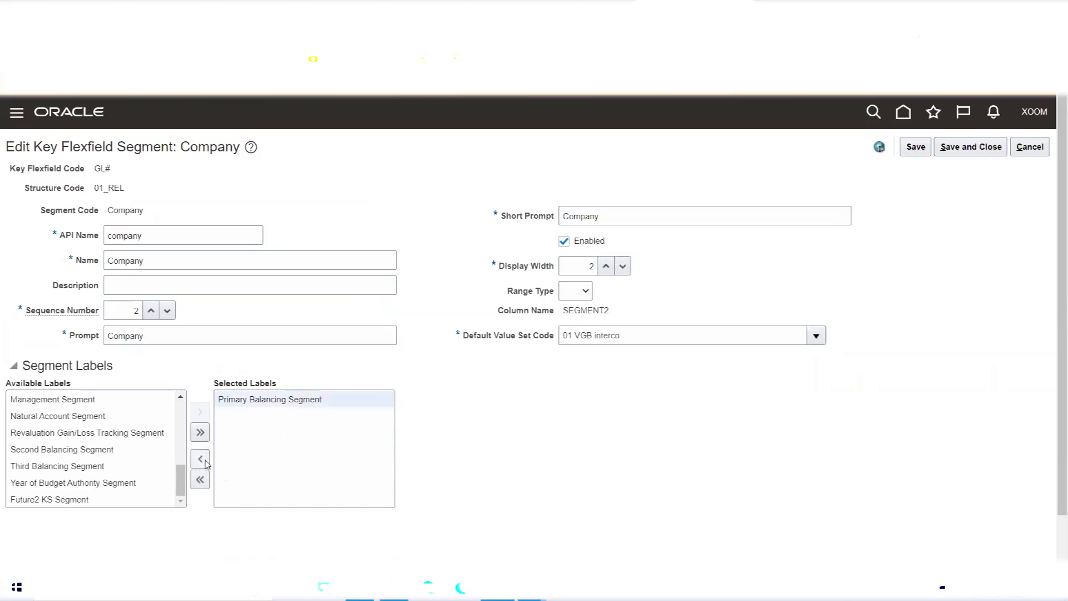
pyautogui.click(200, 458)
pyautogui.click(978, 146)
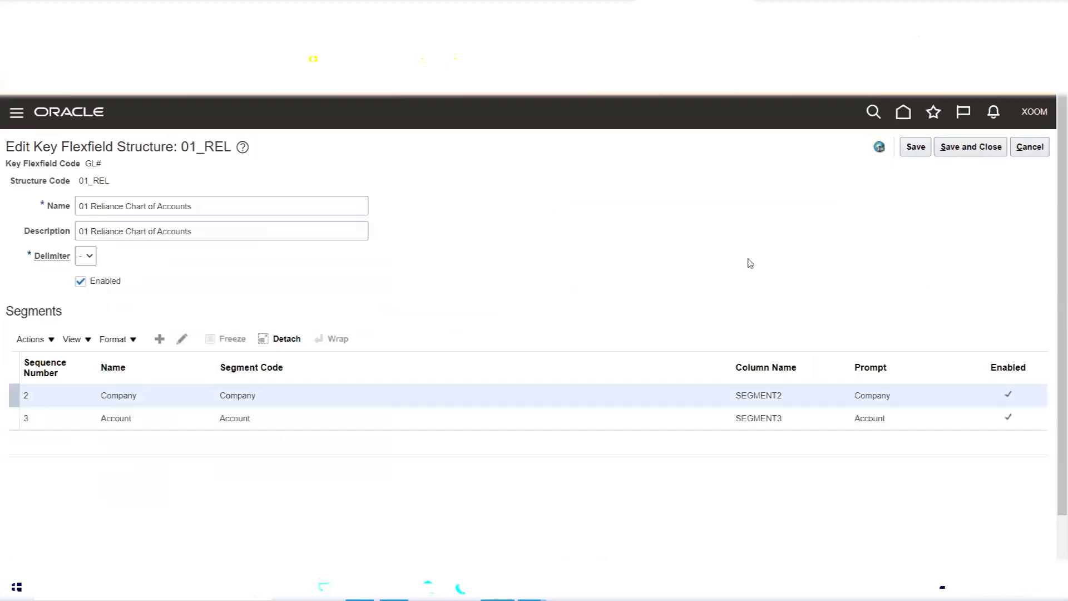
pyautogui.click(968, 149)
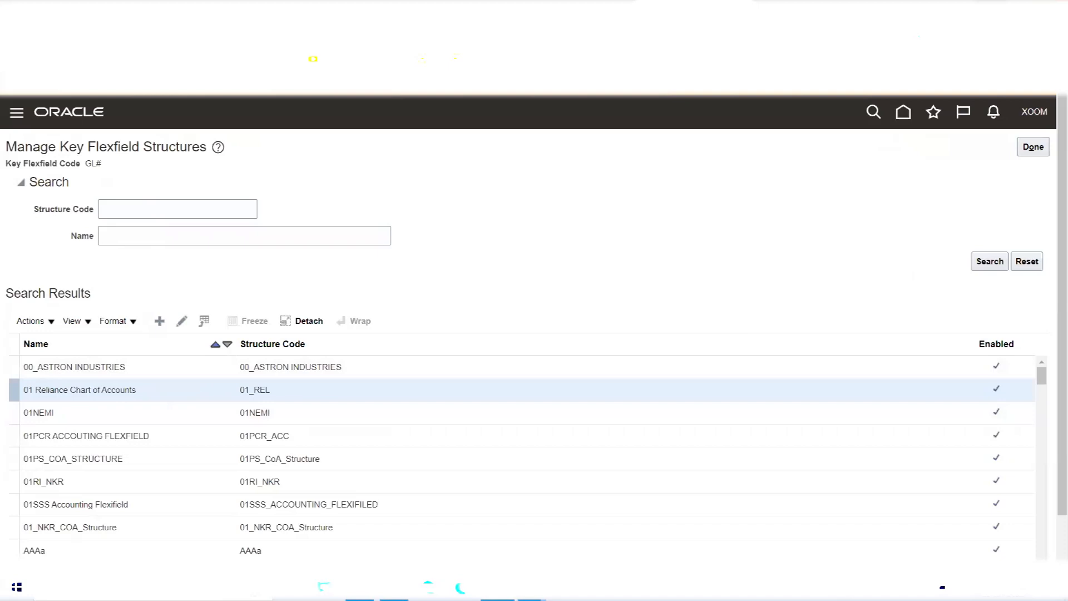
pyautogui.click(1031, 147)
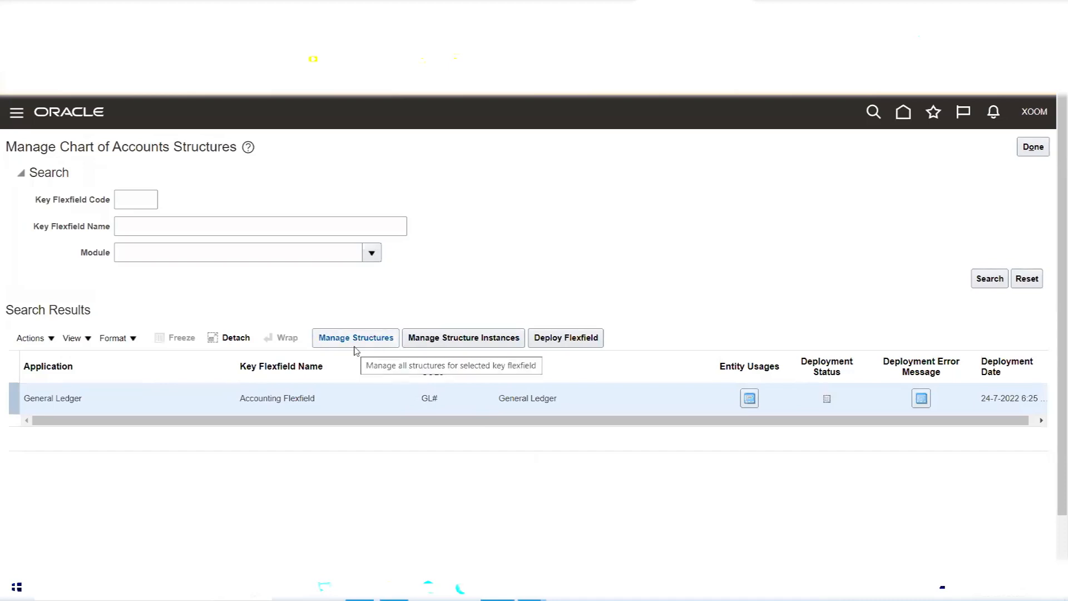
# Review the segment label notes in the Excel workbook and return to Oracle Fusion
pyautogui.click(360, 588)
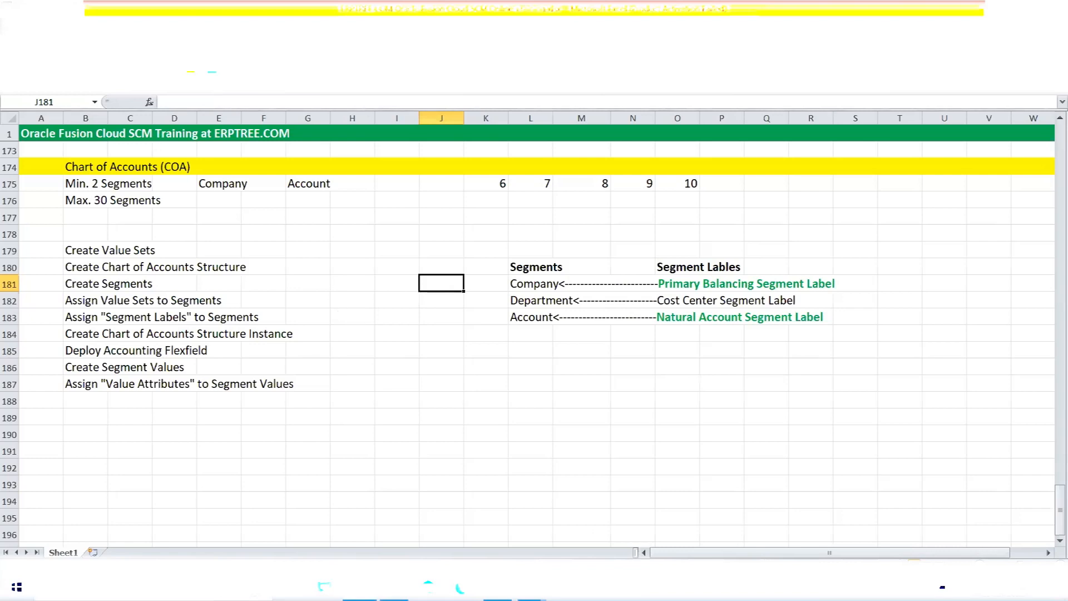
pyautogui.click(332, 97)
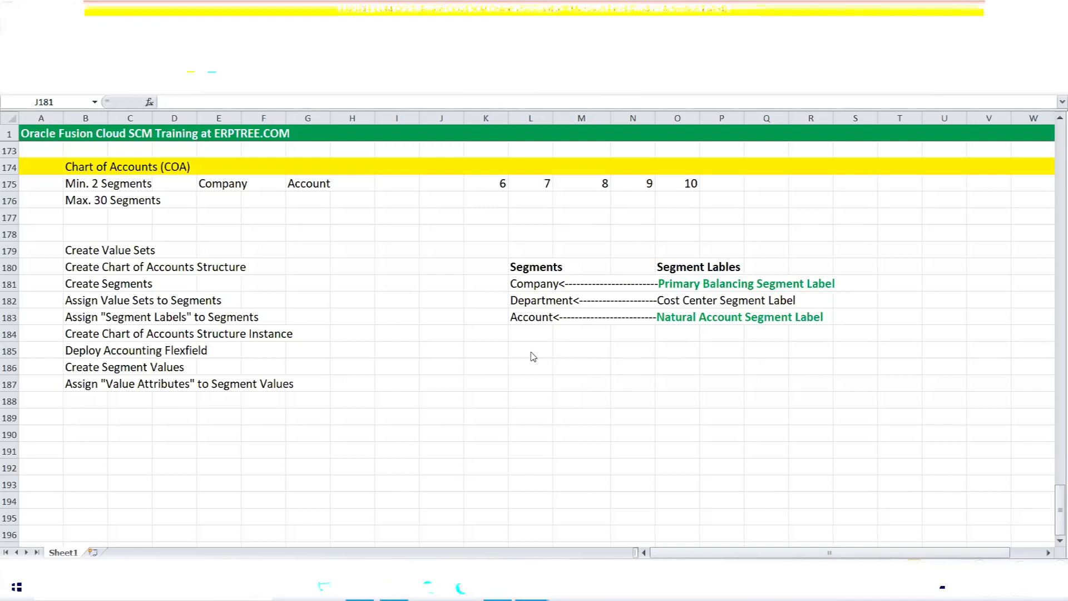
pyautogui.click(498, 587)
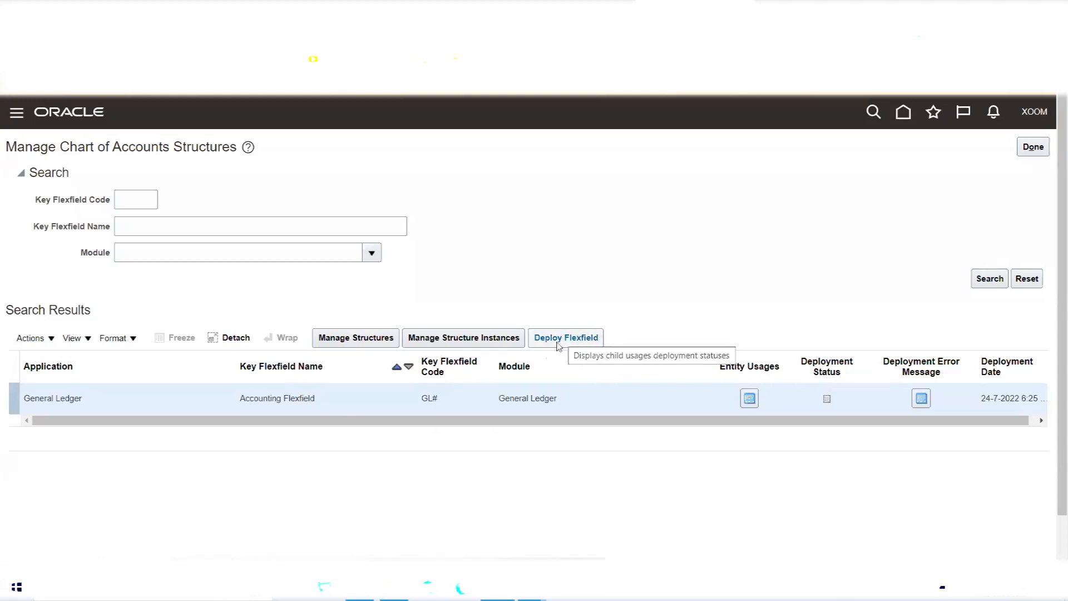
# Search all key flexfield structures without filters, look through the list, and leave the structures page
pyautogui.click(347, 344)
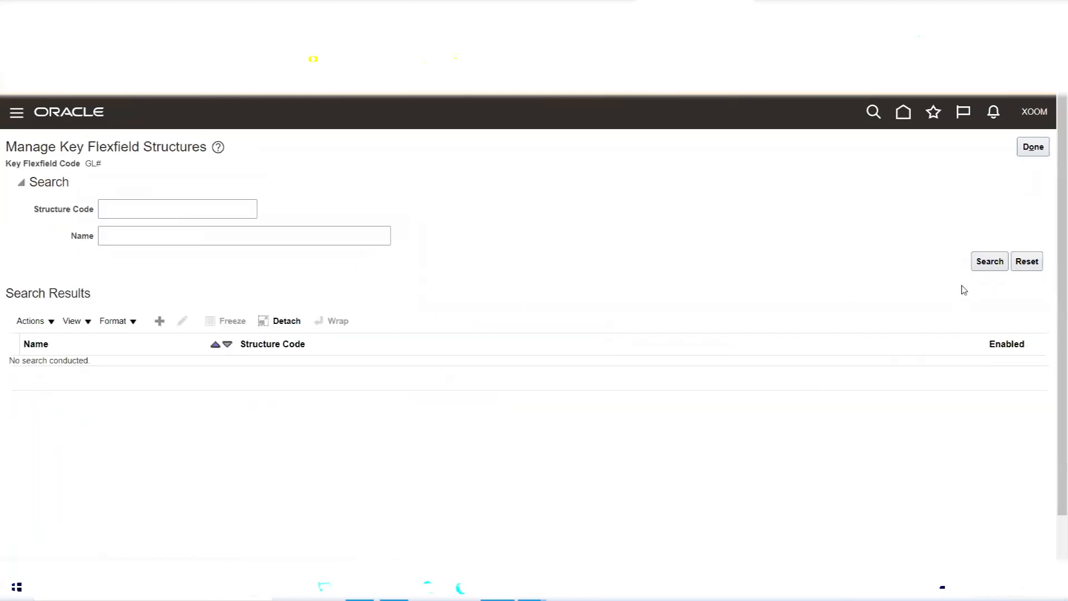
pyautogui.scroll(-8, 715, 452)
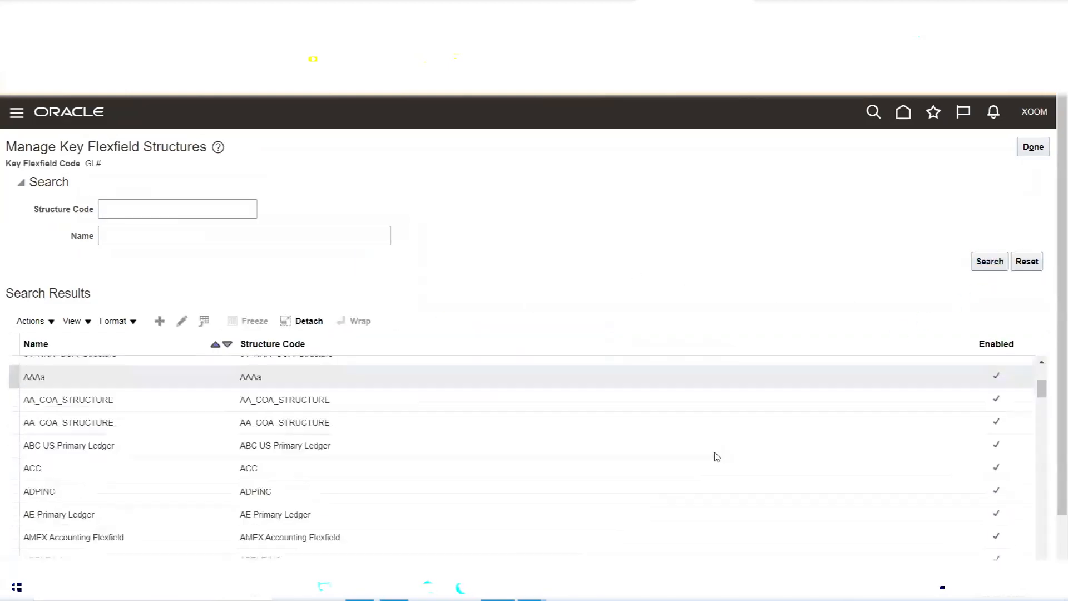
pyautogui.scroll(10, 717, 445)
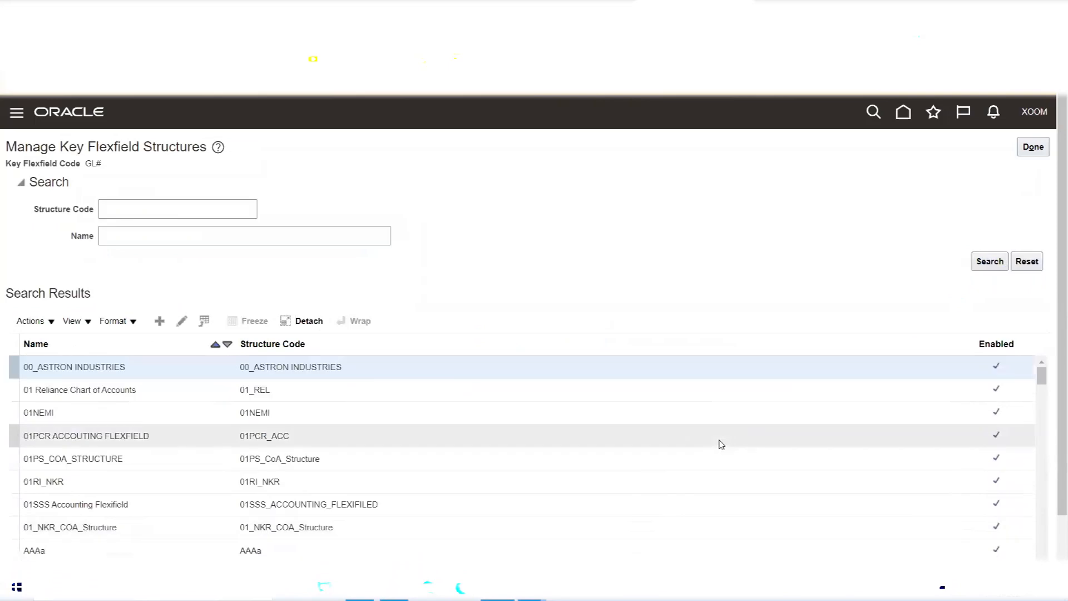
pyautogui.click(1032, 147)
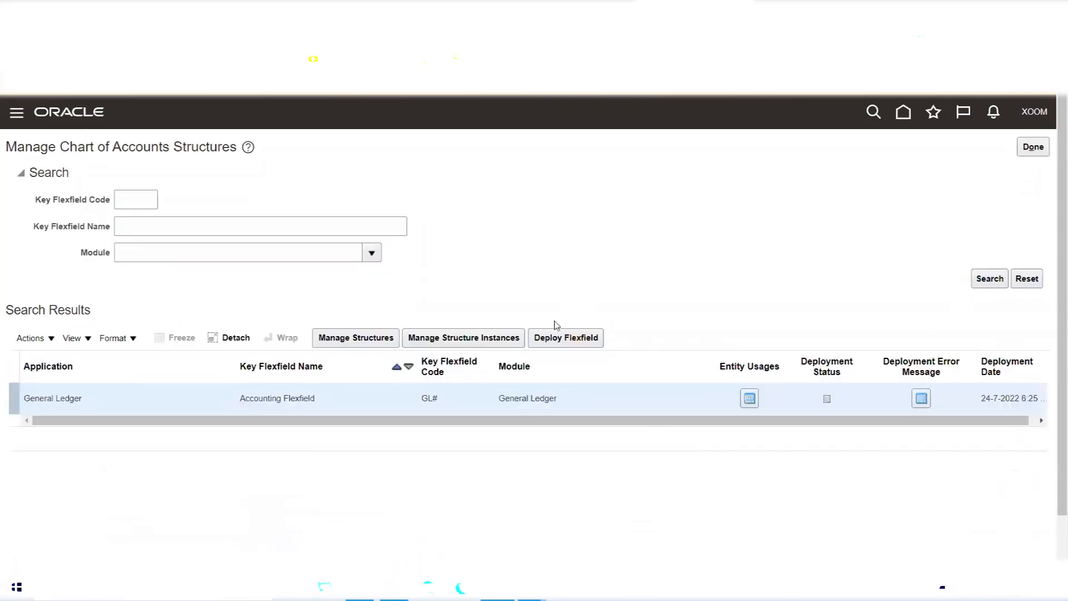
# Try to deploy the Accounting Flexfield and expand the Flexfield Metadata Validation details
pyautogui.click(563, 340)
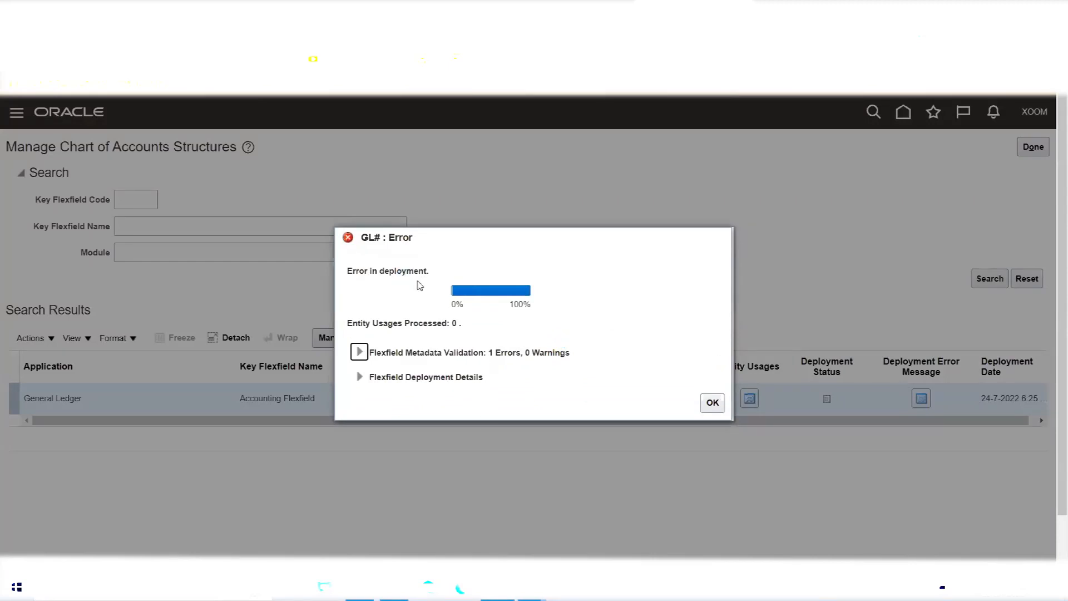
pyautogui.doubleClick(489, 352)
pyautogui.doubleClick(527, 353)
pyautogui.click(538, 391)
pyautogui.click(360, 352)
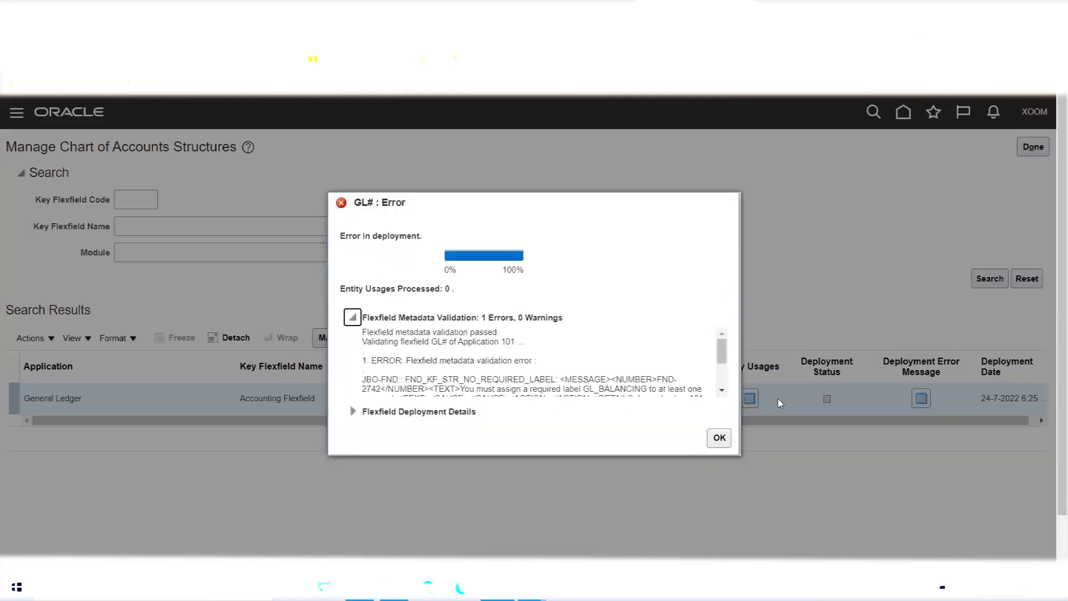
# Read the metadata validation message and highlight the required label name GL_BALANCING
pyautogui.doubleClick(378, 360)
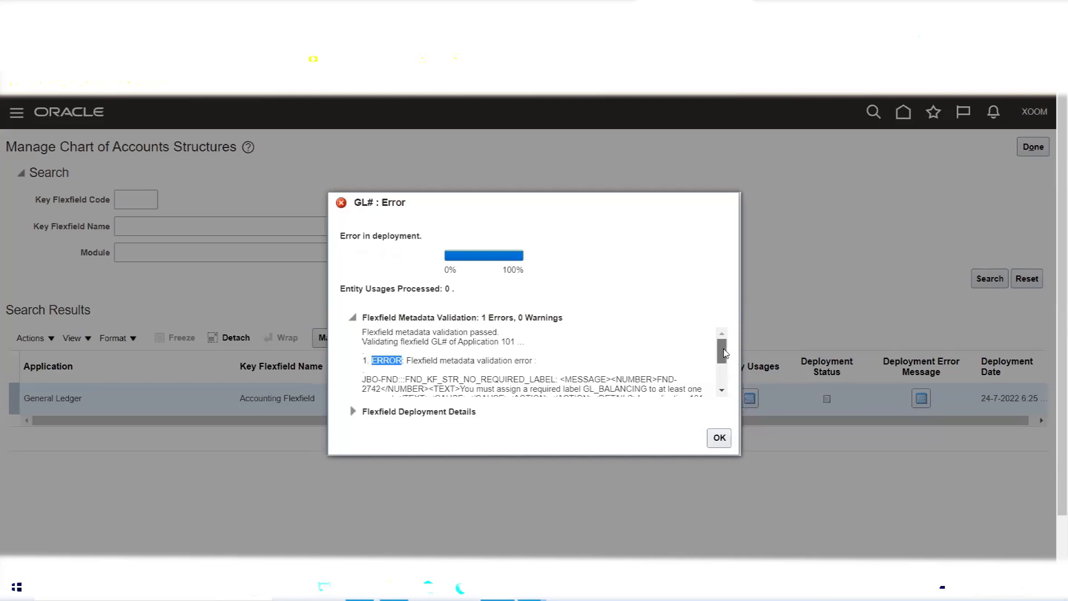
pyautogui.moveTo(725, 352); pyautogui.dragTo(721, 366)
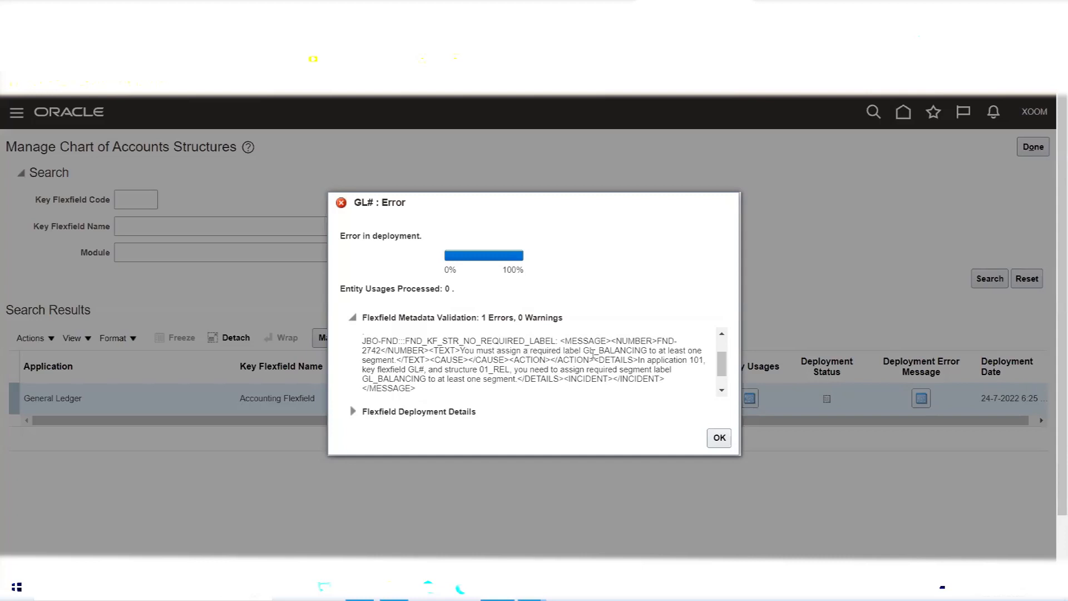
pyautogui.moveTo(582, 350); pyautogui.dragTo(645, 353)
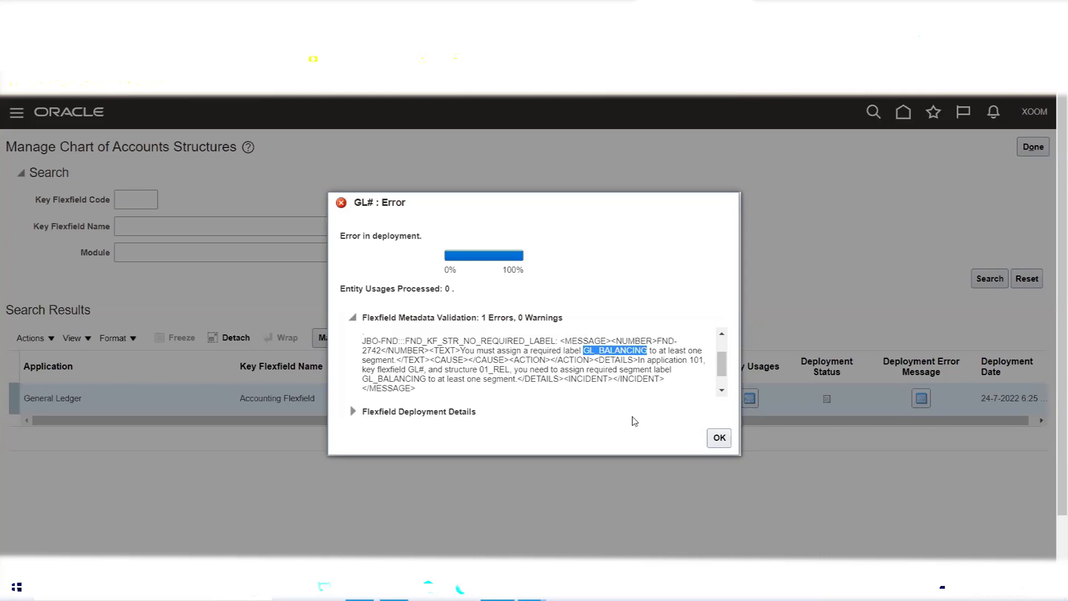
pyautogui.click(601, 351)
pyautogui.moveTo(601, 351); pyautogui.dragTo(645, 350)
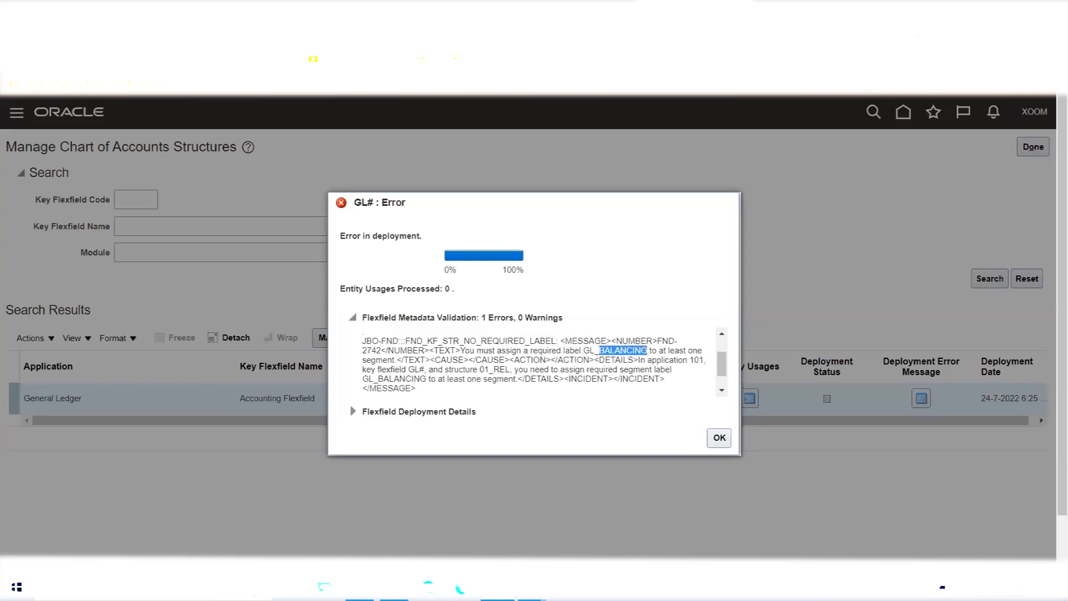
# Compare the required label with the segment labels in the Excel workbook, and examine the structure code and required action in the validation details
pyautogui.click(359, 588)
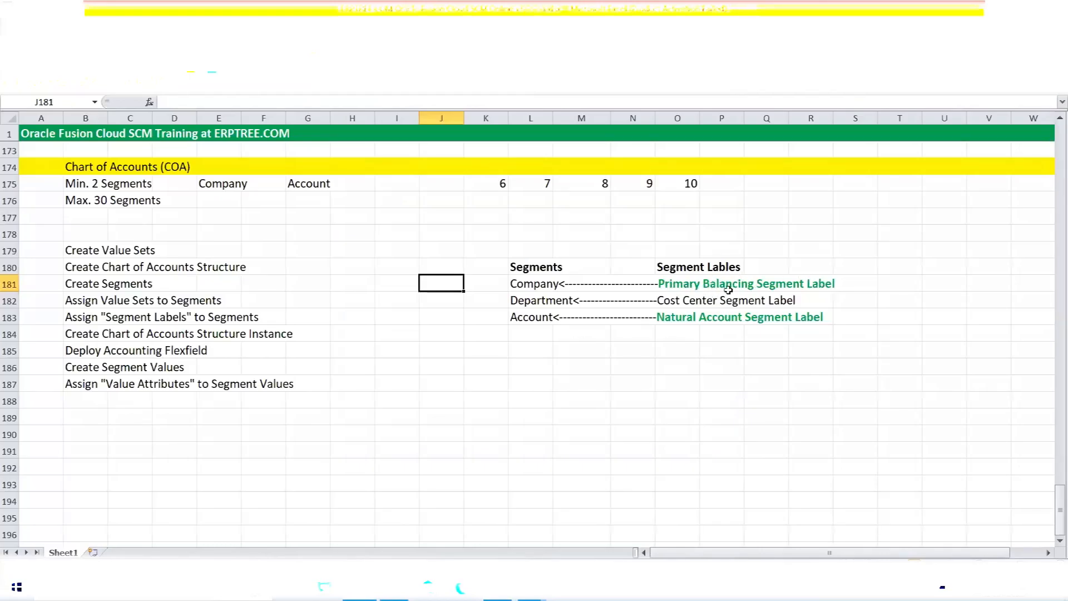
pyautogui.click(497, 587)
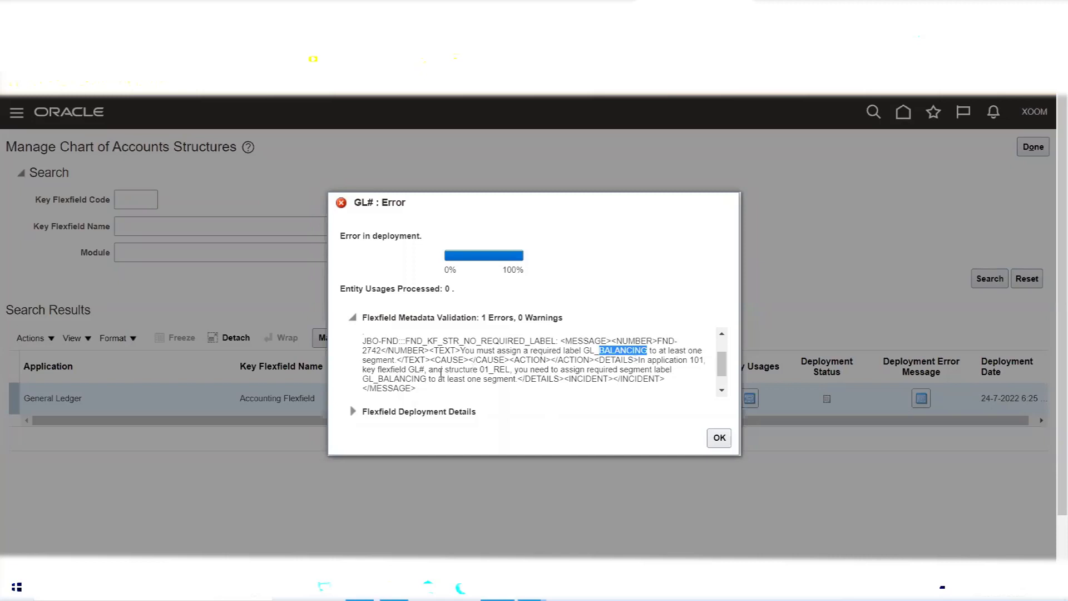
pyautogui.moveTo(445, 369); pyautogui.dragTo(509, 369)
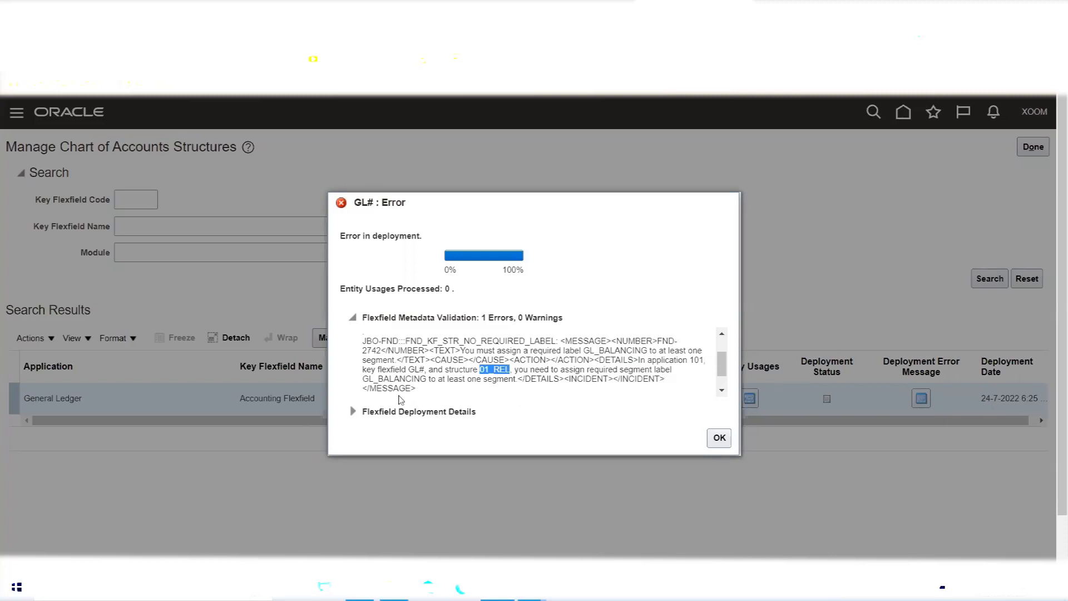
pyautogui.moveTo(365, 381); pyautogui.dragTo(416, 385)
pyautogui.click(499, 385)
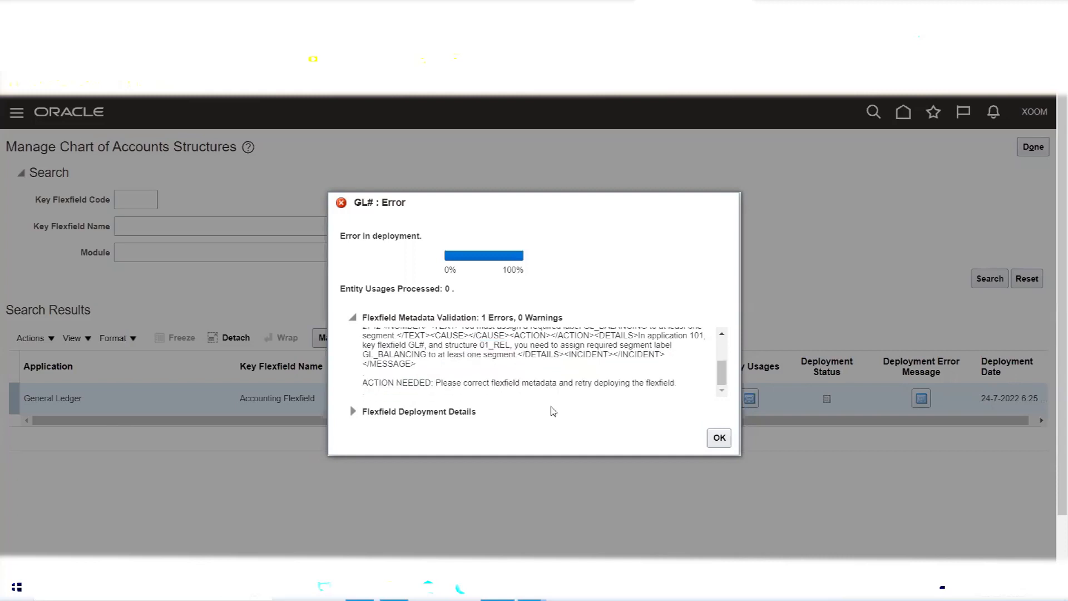
# Review the structure code 01_REL in the metadata validation message and close the deployment result
pyautogui.scroll(1, 723, 372)
pyautogui.moveTo(723, 372); pyautogui.dragTo(723, 370)
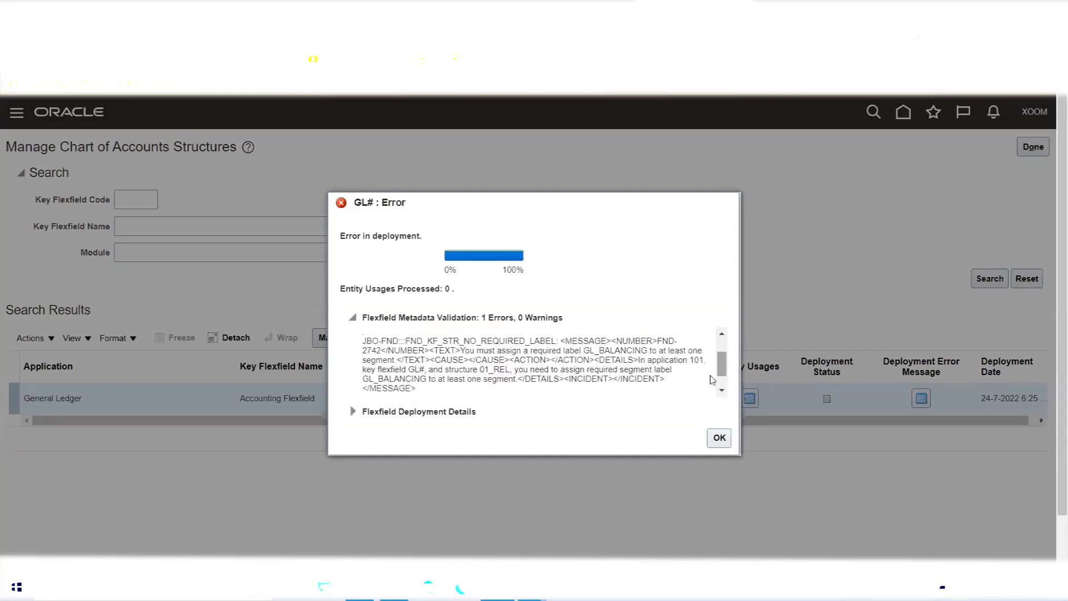
pyautogui.doubleClick(460, 369)
pyautogui.moveTo(479, 370); pyautogui.dragTo(512, 370)
pyautogui.click(719, 439)
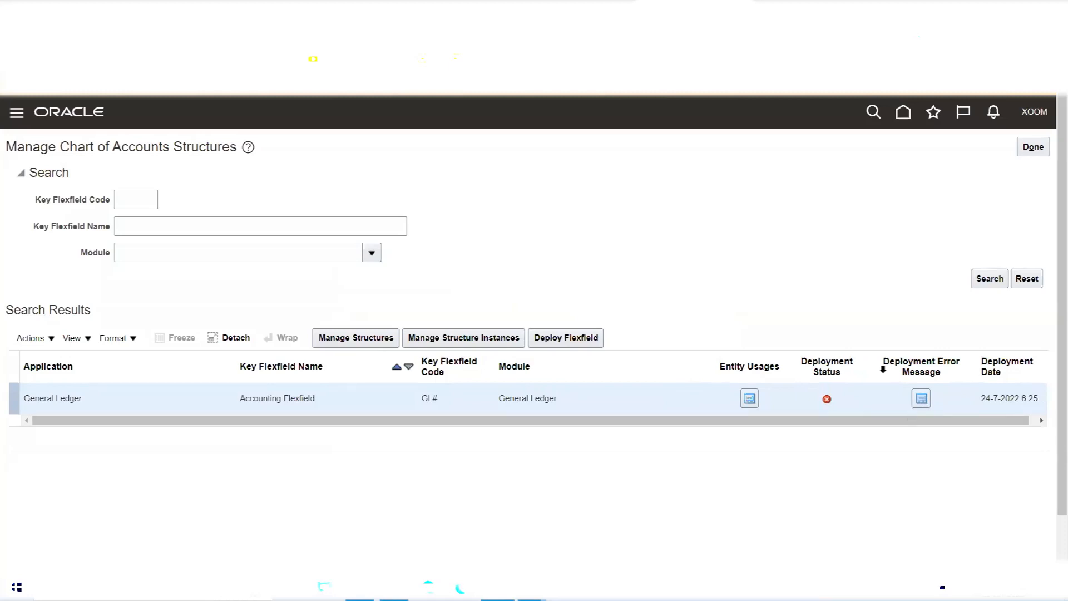
# Examine the required label and structure code in the Accounting Flexfield's deployment error message, and close the message
pyautogui.click(921, 400)
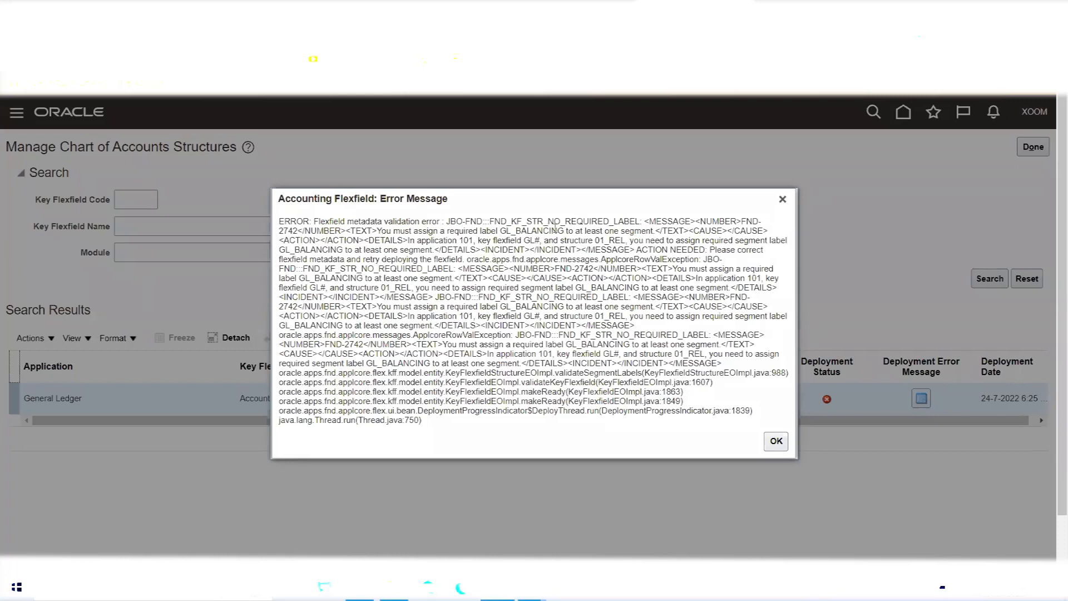
pyautogui.moveTo(382, 230); pyautogui.dragTo(646, 230)
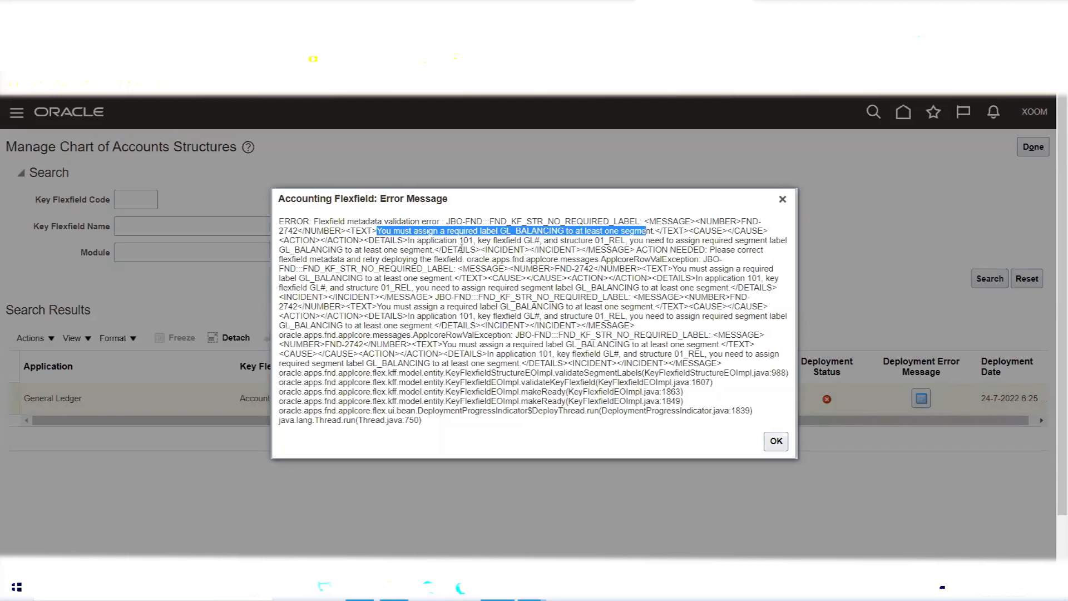
pyautogui.click(581, 239)
pyautogui.doubleClick(579, 241)
pyautogui.click(596, 241)
pyautogui.moveTo(596, 241); pyautogui.dragTo(625, 241)
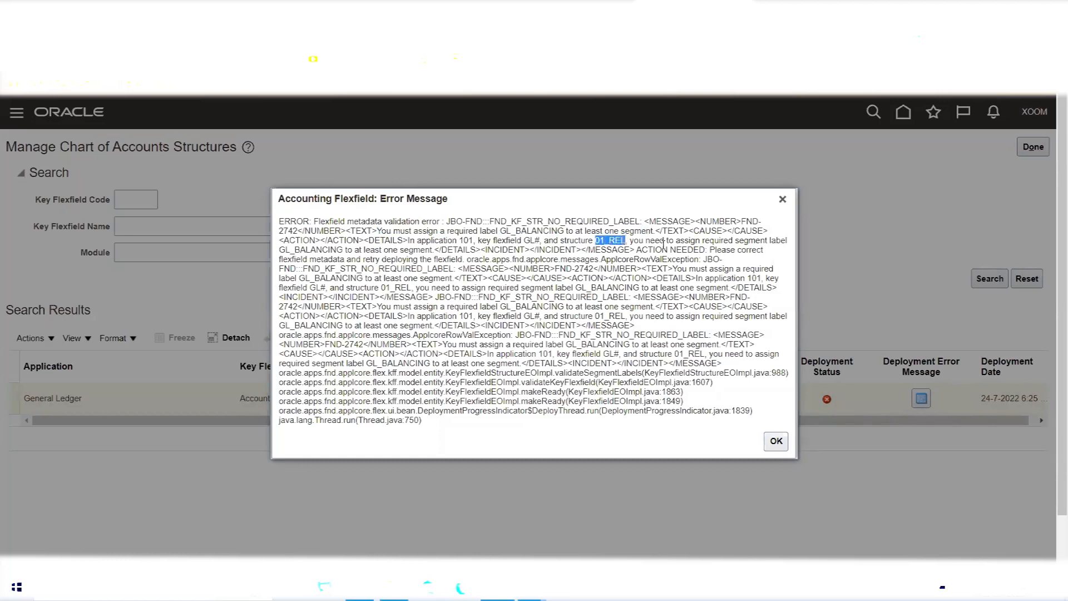
pyautogui.moveTo(436, 268); pyautogui.dragTo(480, 269)
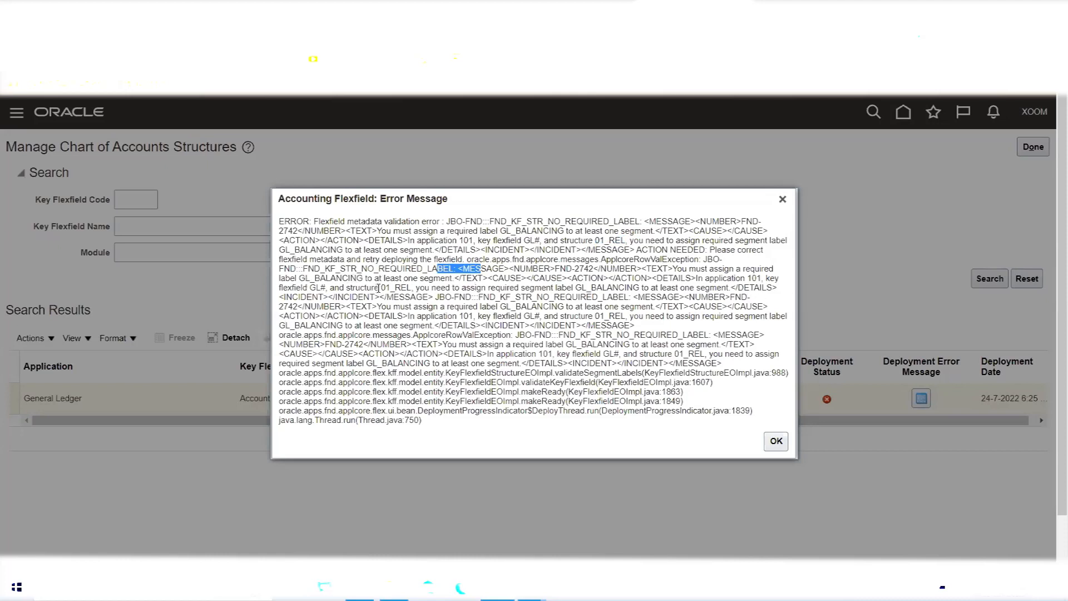
pyautogui.moveTo(381, 287); pyautogui.dragTo(411, 287)
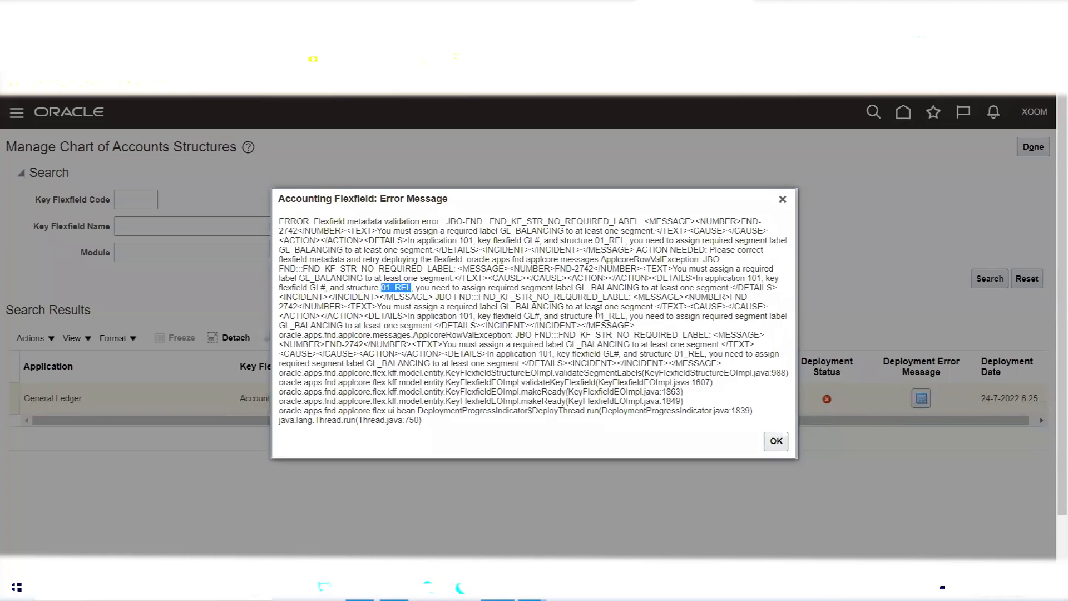
pyautogui.moveTo(595, 315); pyautogui.dragTo(625, 320)
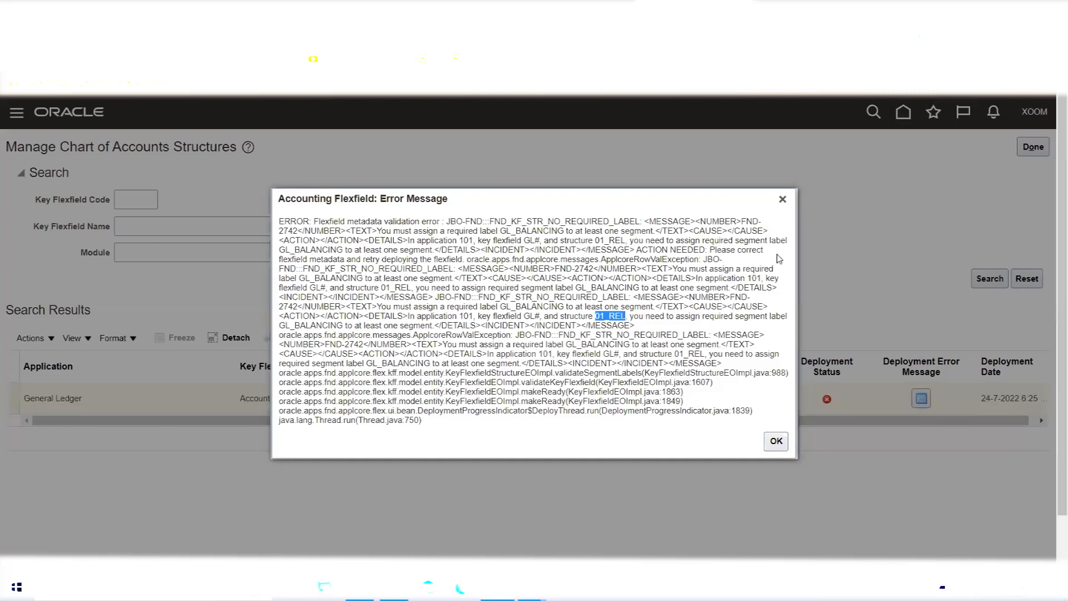
pyautogui.click(782, 200)
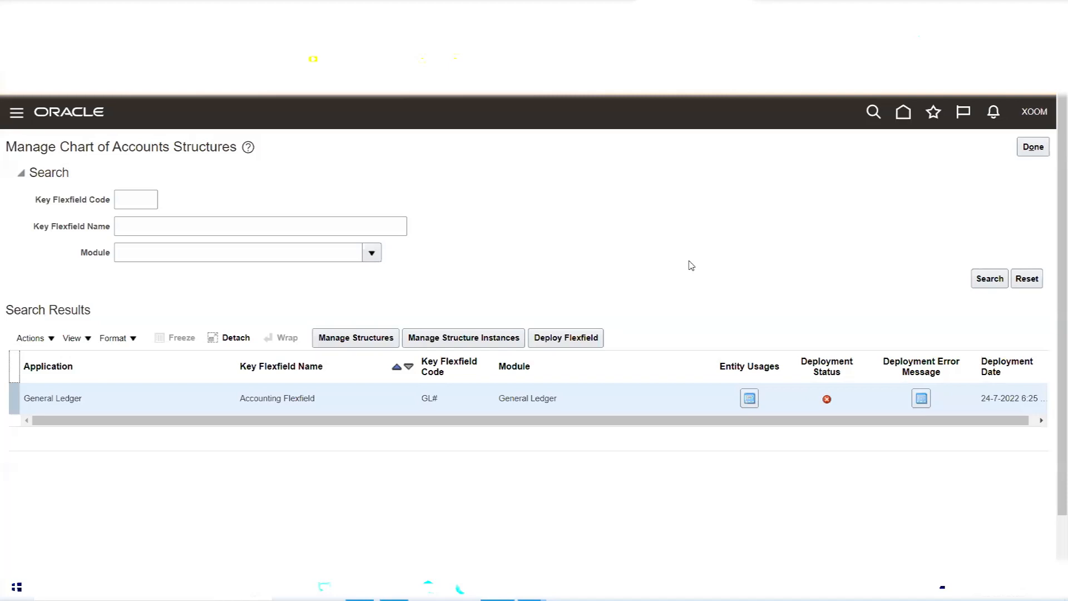
# Search the key flexfield structures for code 01_REL and open that structure for editing
pyautogui.click(332, 339)
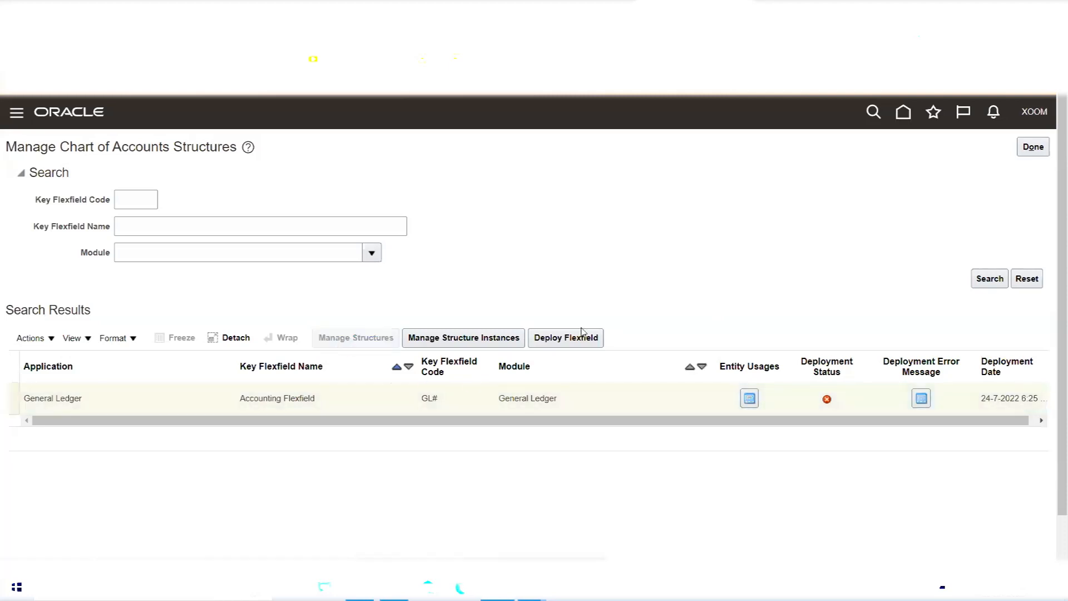
pyautogui.click(169, 209)
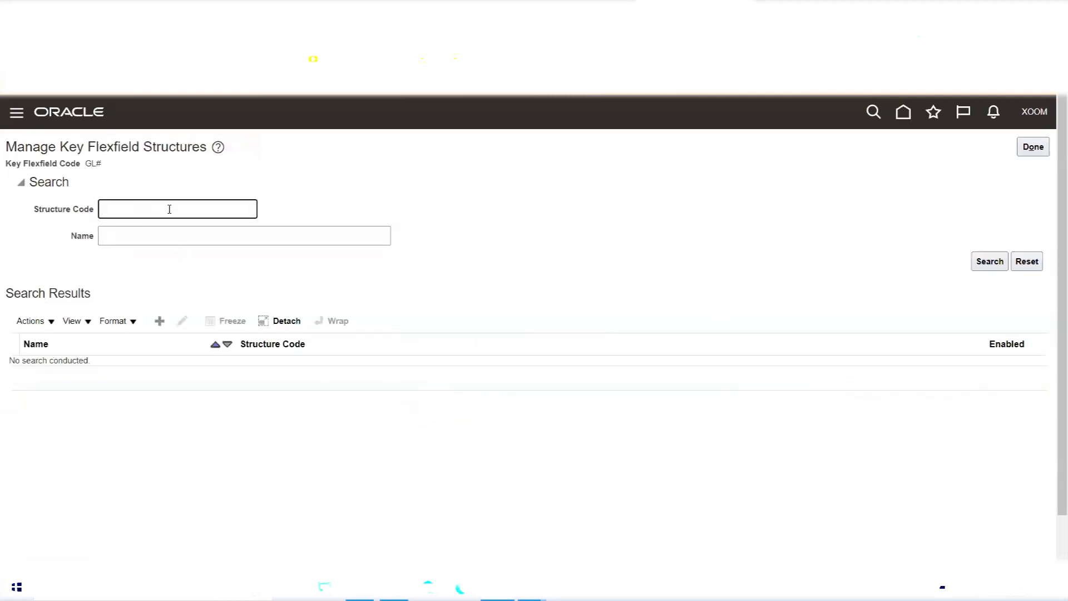
pyautogui.write('01_REL')
pyautogui.click(992, 266)
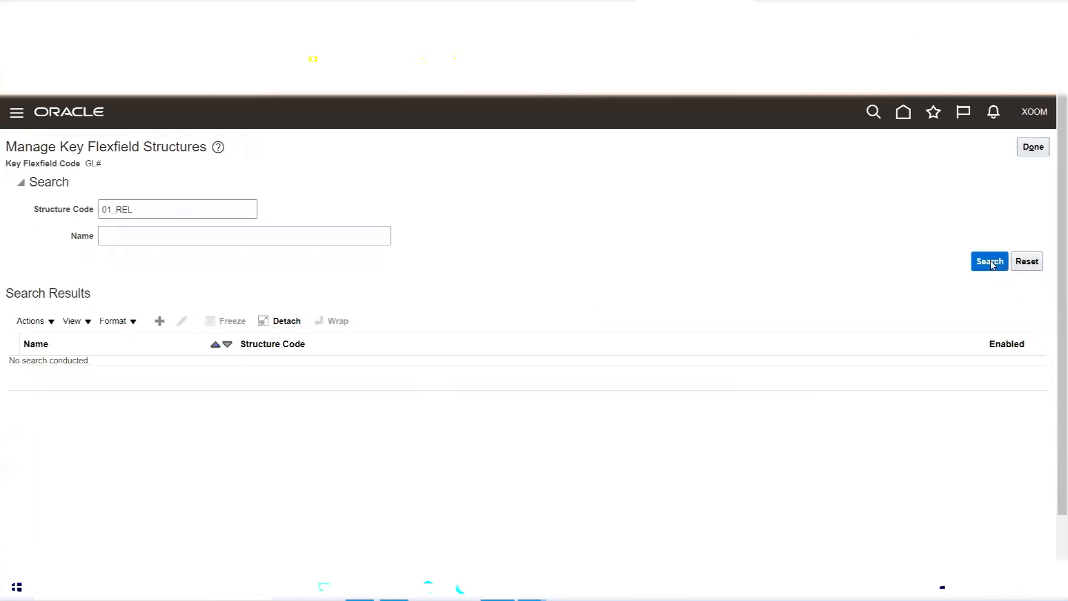
pyautogui.click(177, 365)
pyautogui.click(182, 322)
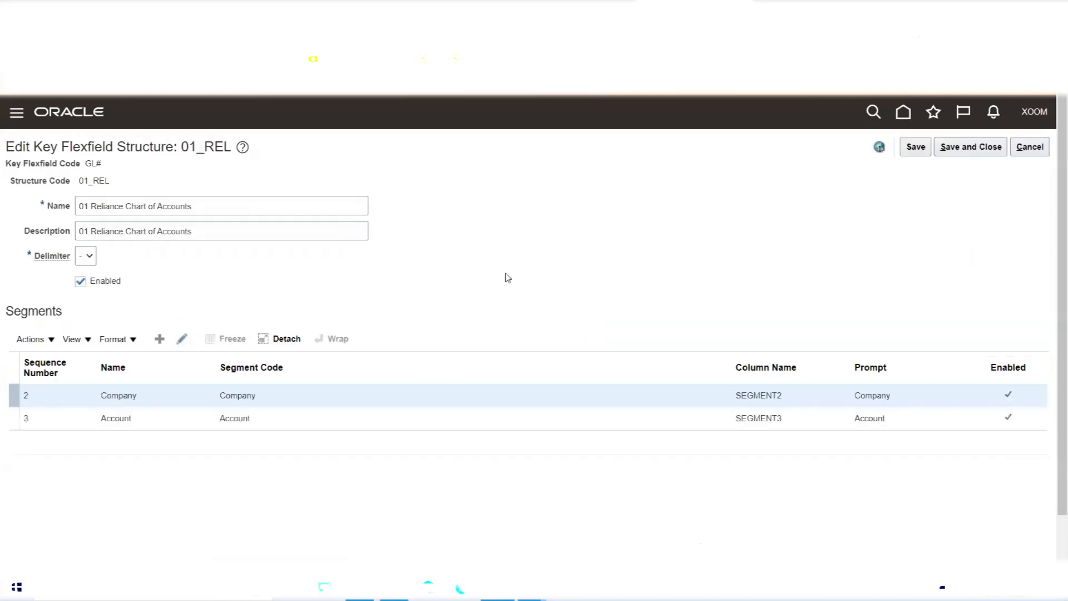
pyautogui.doubleClick(89, 183)
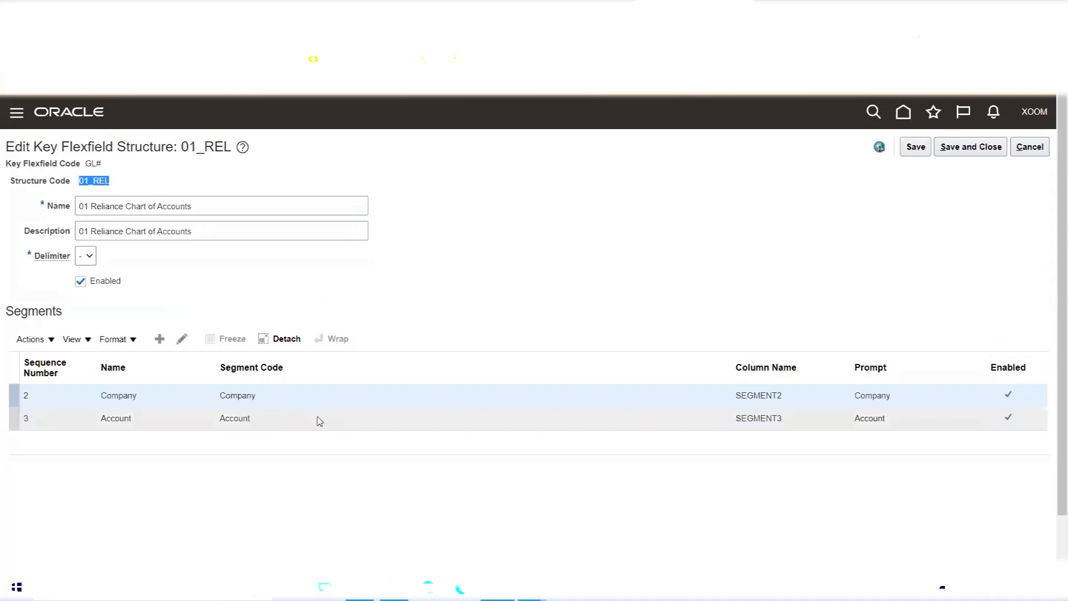
# Assign the Primary Balancing Segment label to the Company segment, save it, and return to the chart of accounts structures page
pyautogui.click(282, 400)
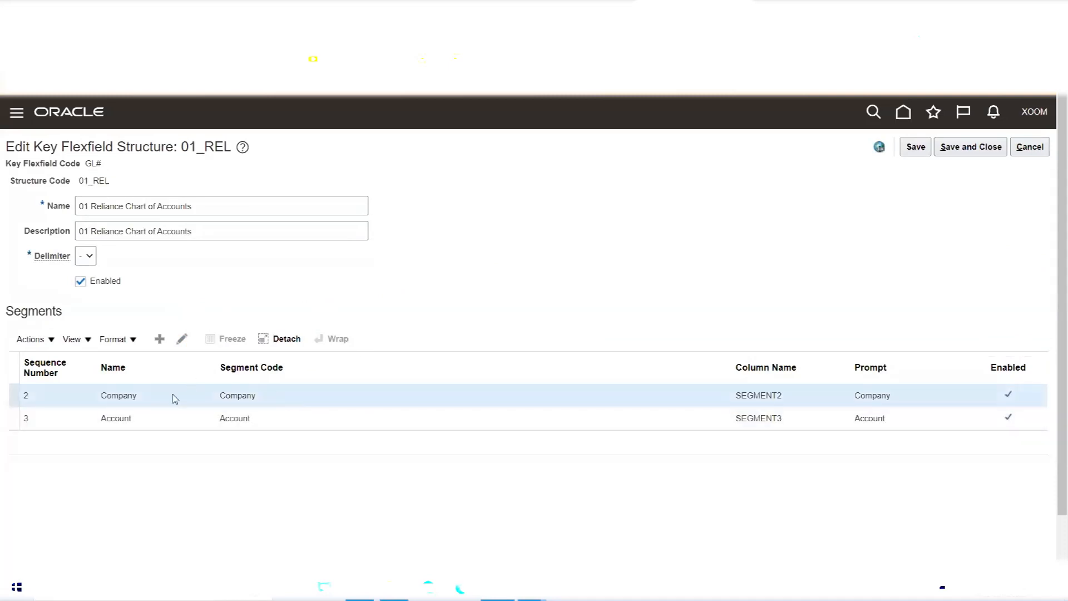
pyautogui.click(180, 339)
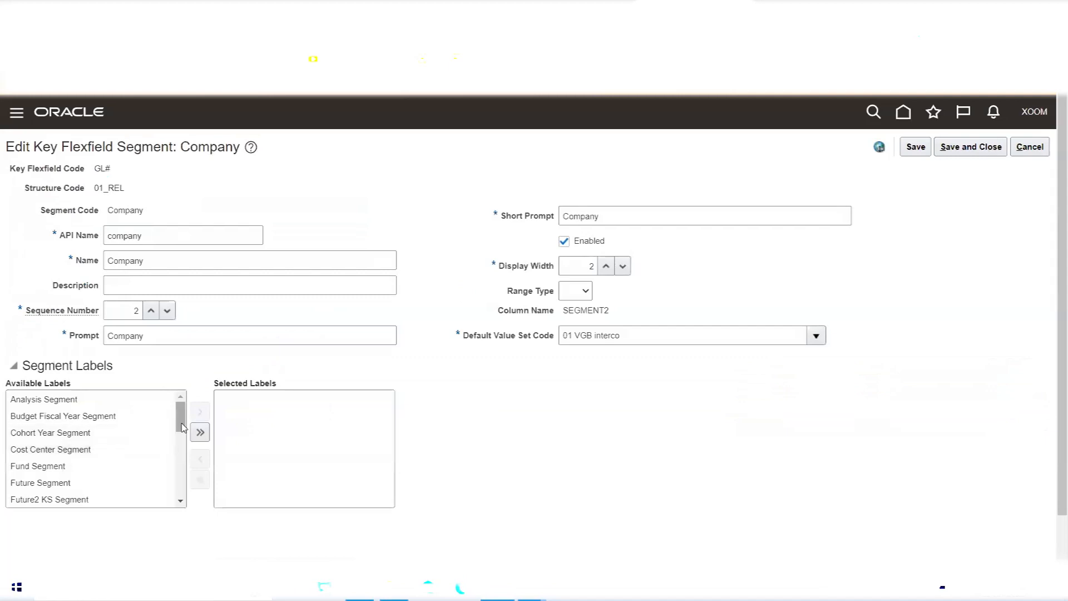
pyautogui.moveTo(180, 424); pyautogui.dragTo(179, 476)
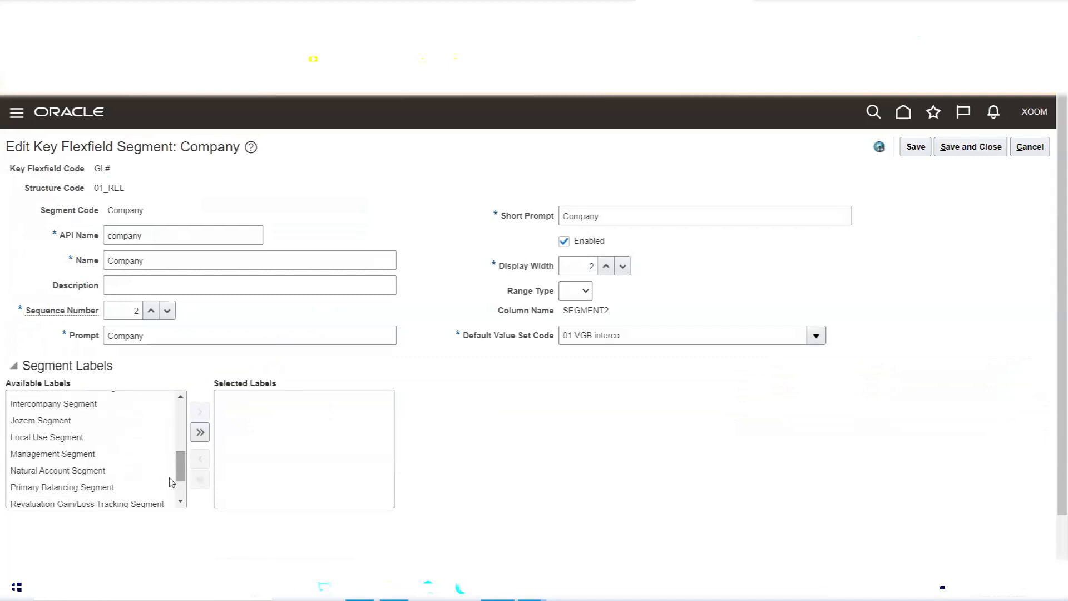
pyautogui.doubleClick(85, 488)
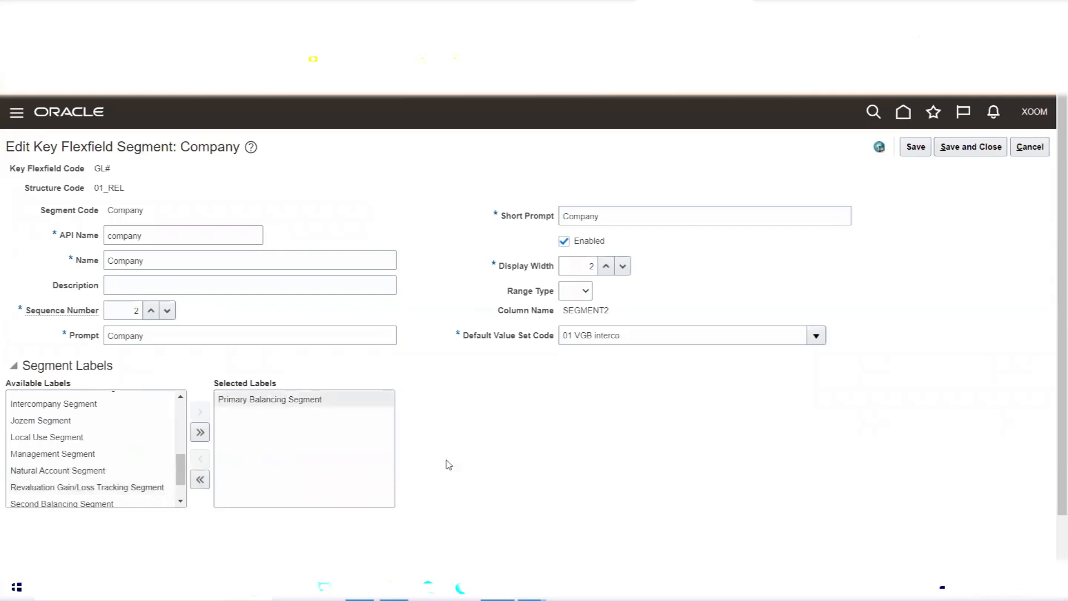
pyautogui.click(974, 146)
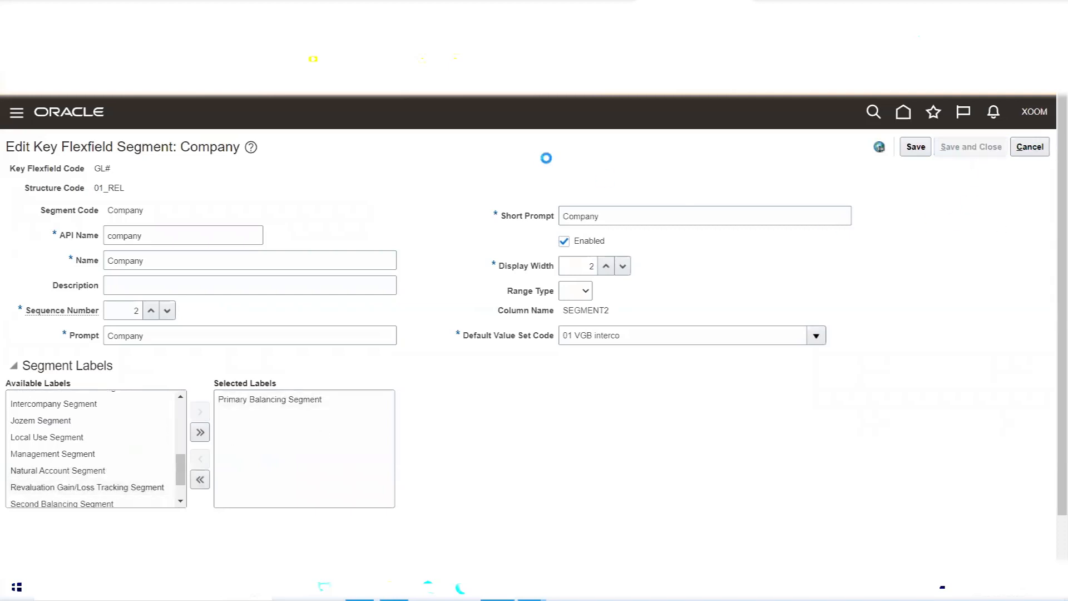
pyautogui.click(969, 148)
pyautogui.click(1033, 147)
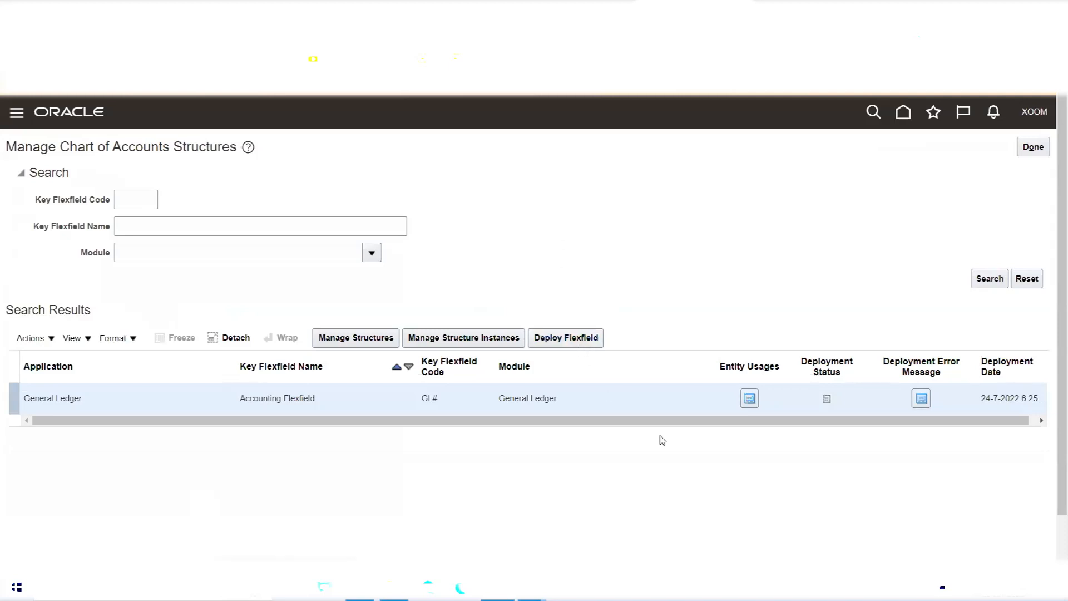
# Deploy the Accounting Flexfield, check the metadata validation error and warning counts, and close the deployment result
pyautogui.moveTo(827, 405)
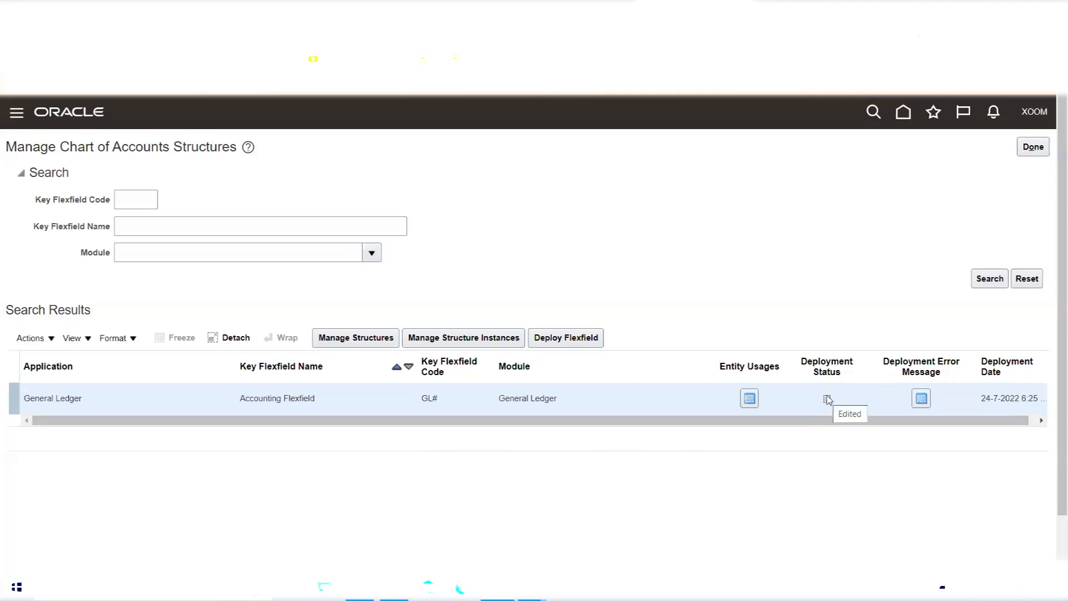
pyautogui.click(559, 344)
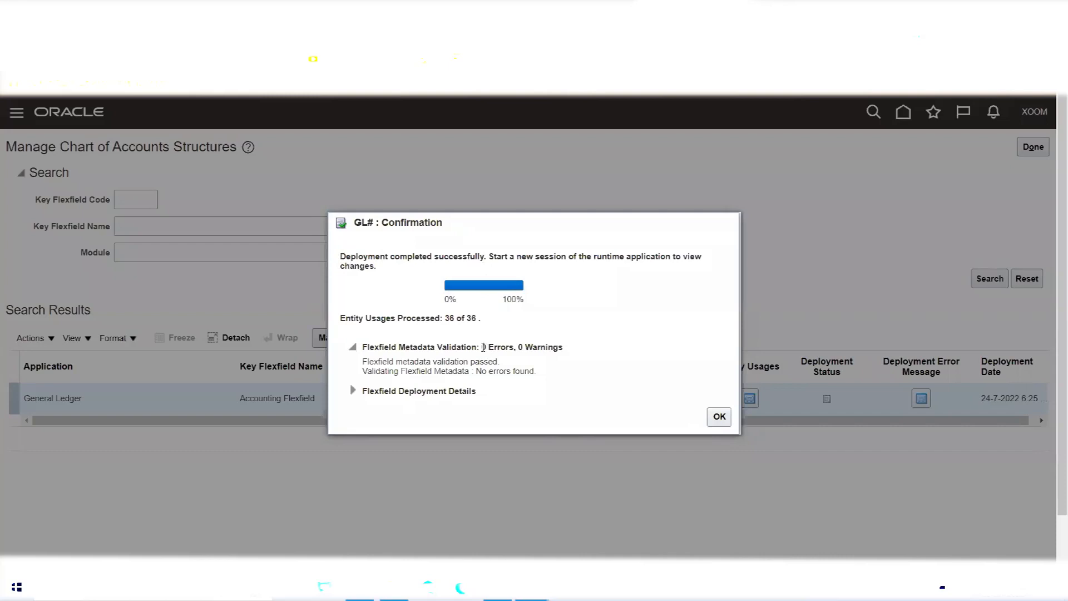
pyautogui.doubleClick(520, 347)
pyautogui.moveTo(489, 346); pyautogui.dragTo(481, 346)
pyautogui.click(718, 416)
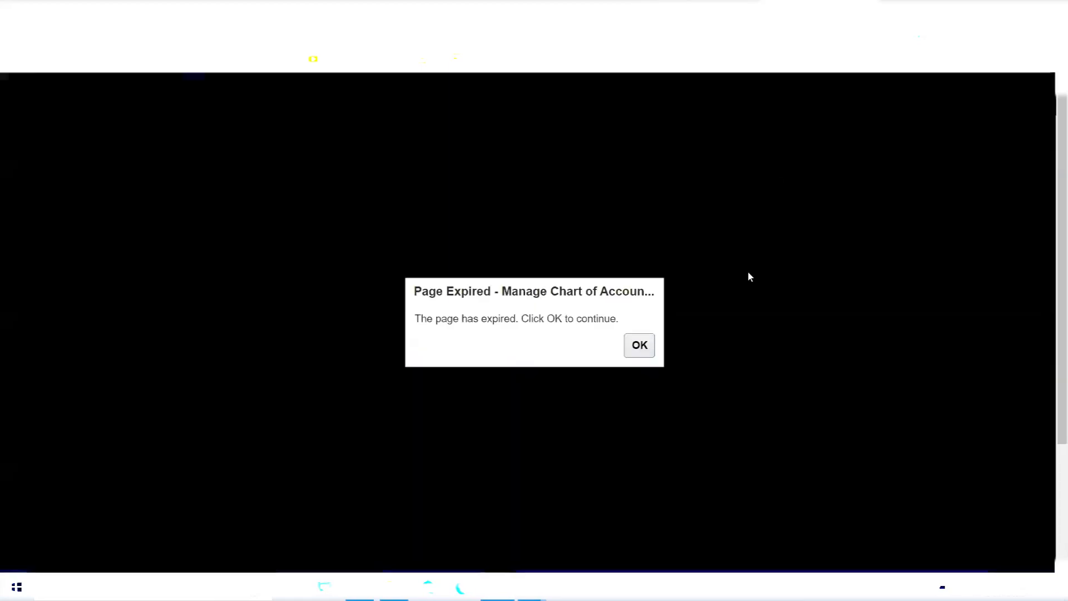
# In the other Oracle session, search setup for "Chart of accounts s" and open the Manage Chart of Accounts Structures task
pyautogui.click(639, 345)
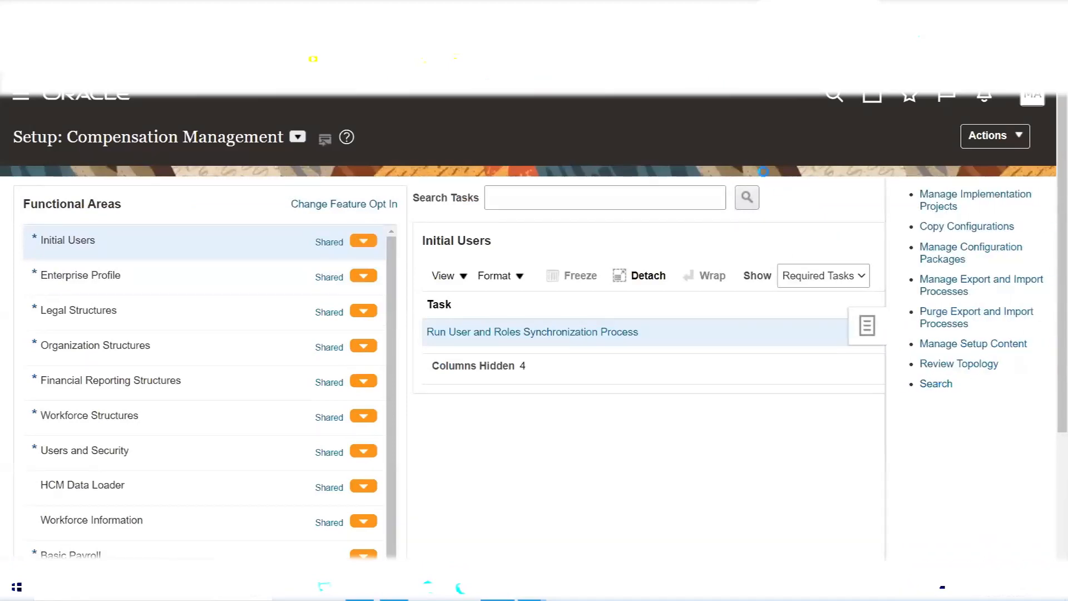
pyautogui.click(452, 204)
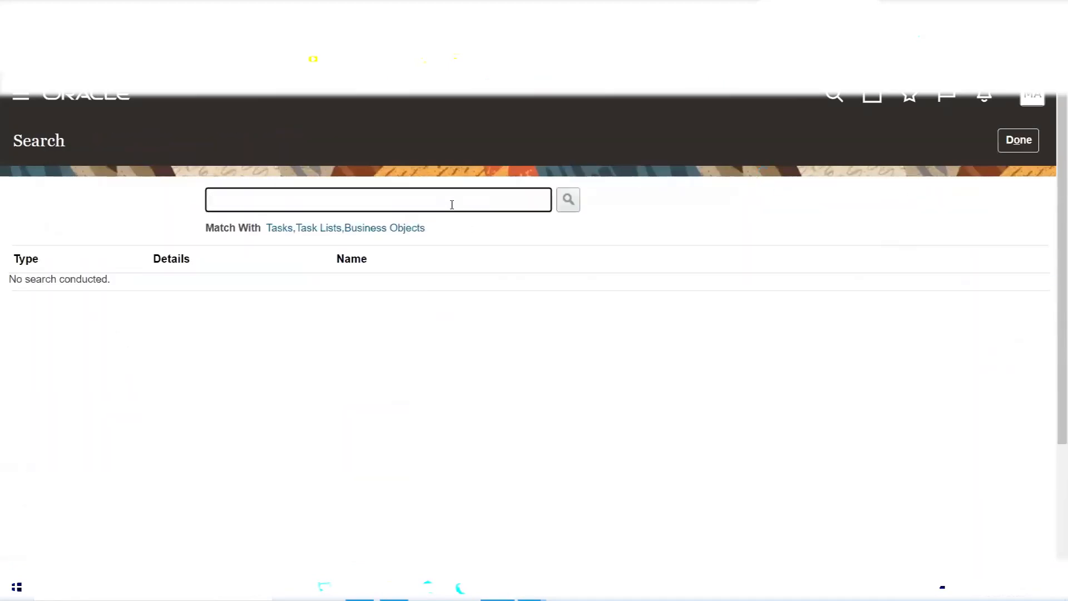
pyautogui.write('Chart of accounts s')
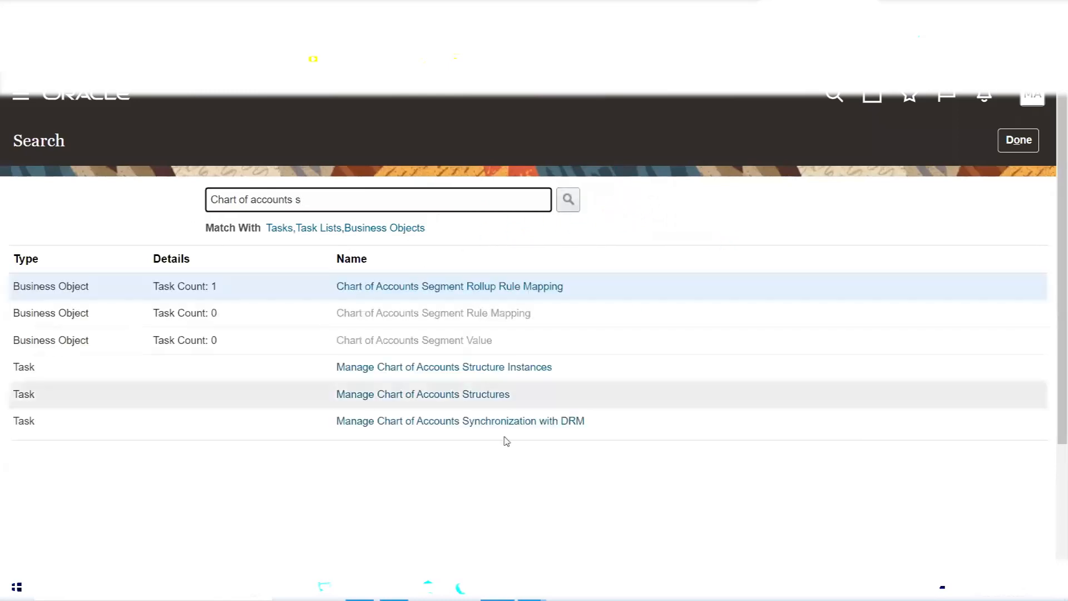
pyautogui.click(427, 396)
pyautogui.click(424, 395)
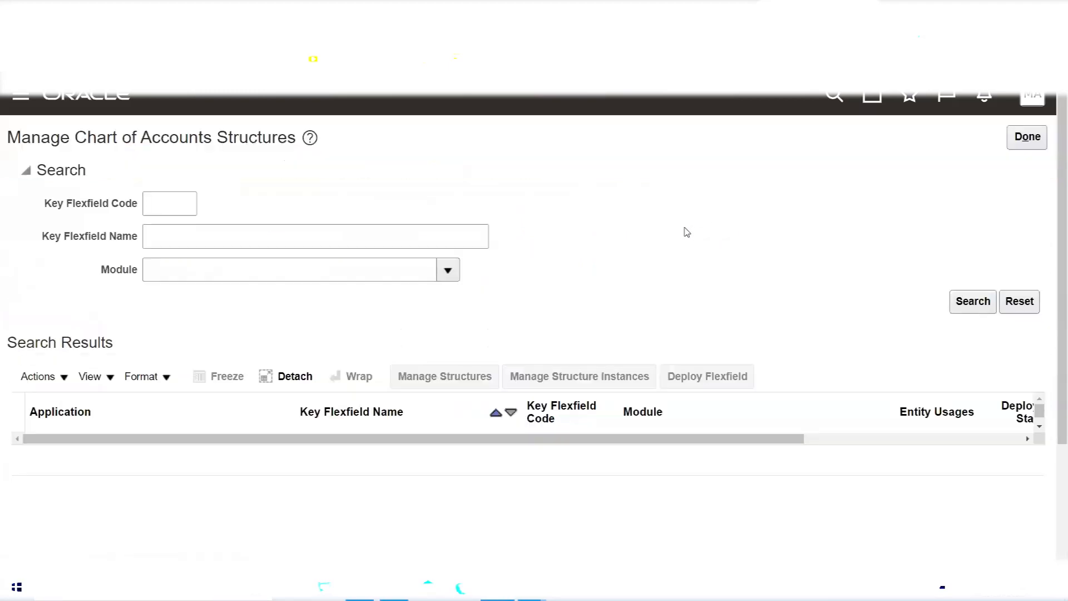
# Try to deploy the Accounting Flexfield from this second session, read the metadata validation details, and close the result
pyautogui.click(965, 302)
pyautogui.click(728, 379)
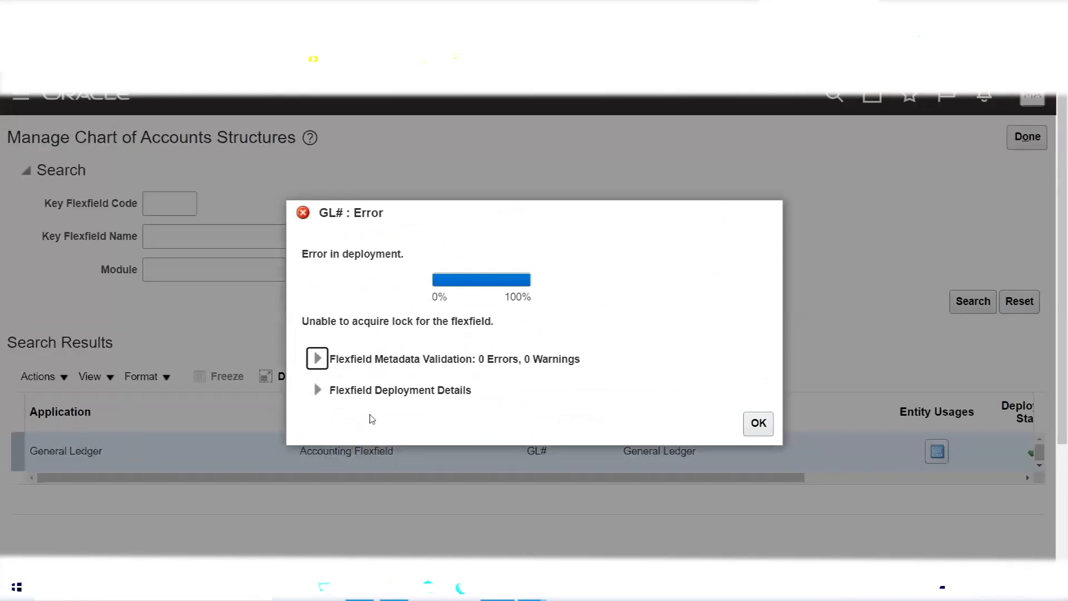
pyautogui.click(317, 358)
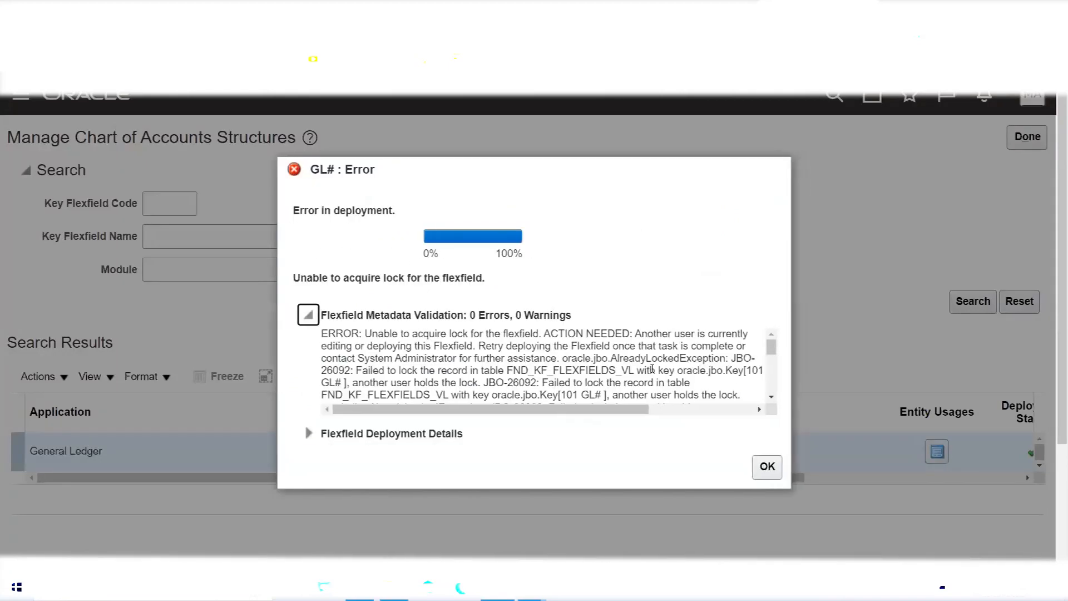
pyautogui.moveTo(635, 333); pyautogui.dragTo(472, 346)
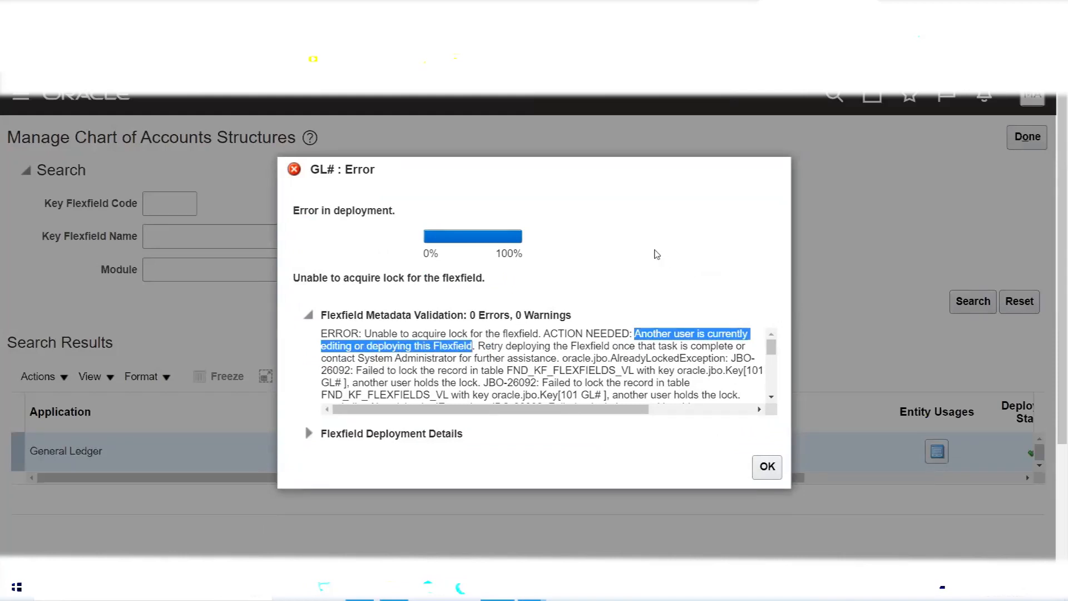
pyautogui.click(770, 473)
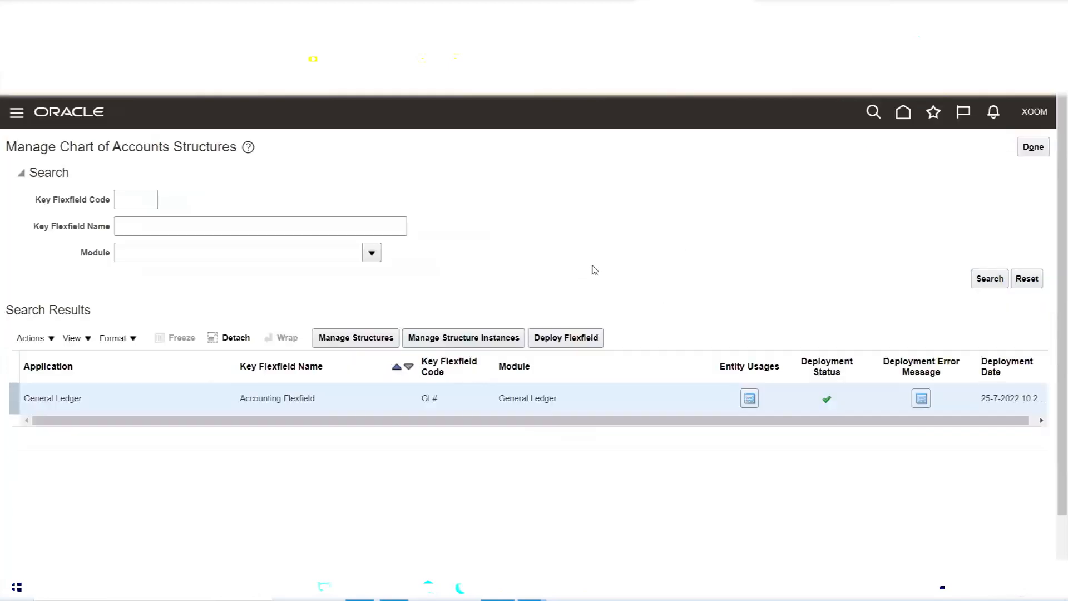
# Switch to the Excel workbook and review the Create Segment Values and Assign "Value Attributes" to Segment Values items
pyautogui.click(359, 586)
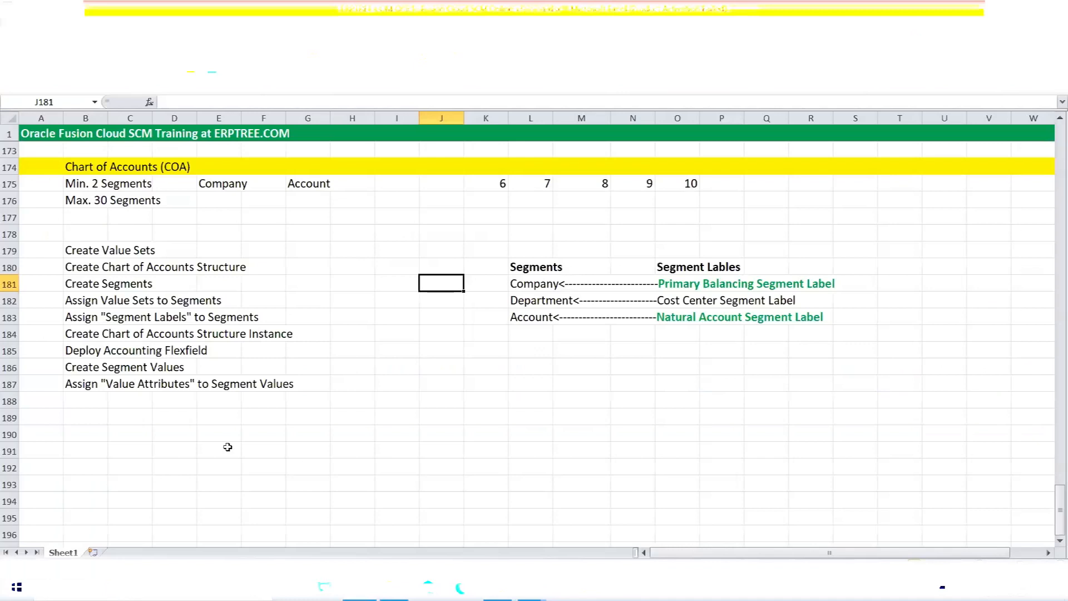
pyautogui.moveTo(72, 362); pyautogui.dragTo(280, 387)
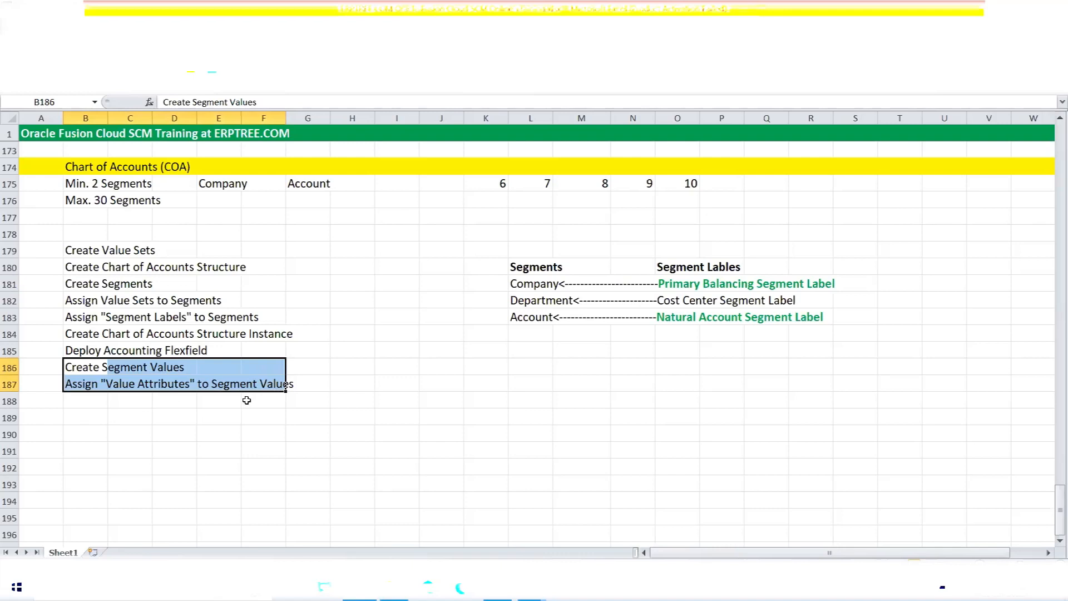
pyautogui.moveTo(75, 365); pyautogui.dragTo(278, 383)
pyautogui.moveTo(77, 368); pyautogui.dragTo(190, 368)
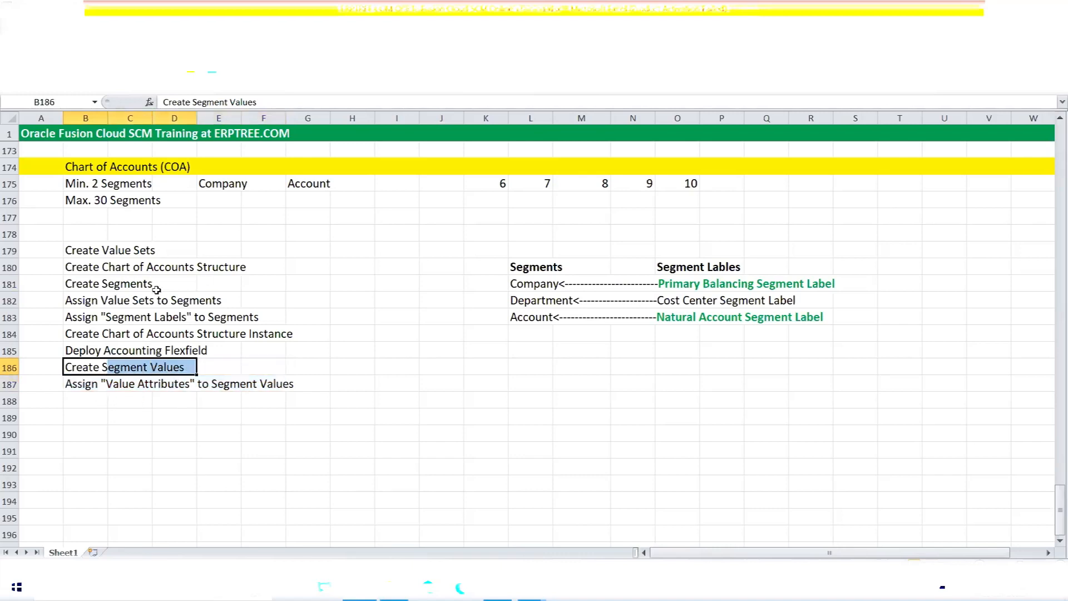
pyautogui.moveTo(83, 382); pyautogui.dragTo(282, 384)
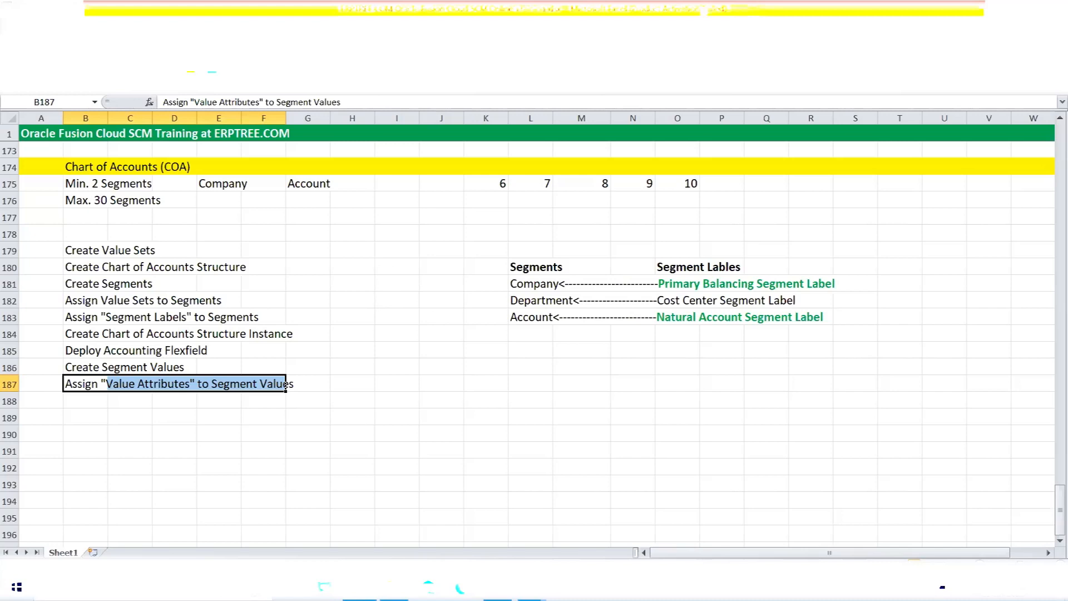
pyautogui.hotkey('alt', 'Tab')
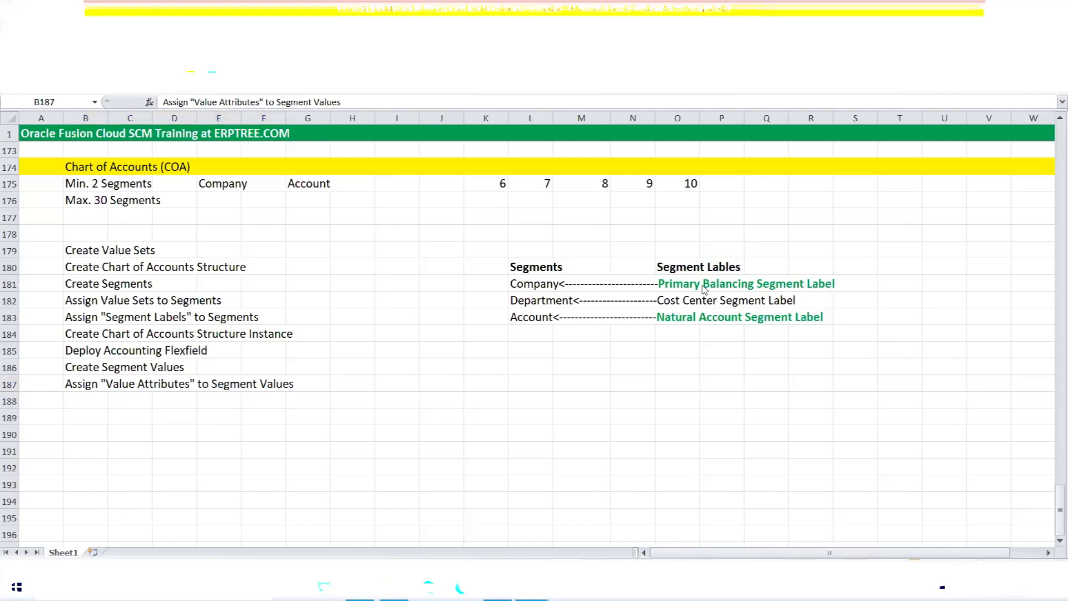